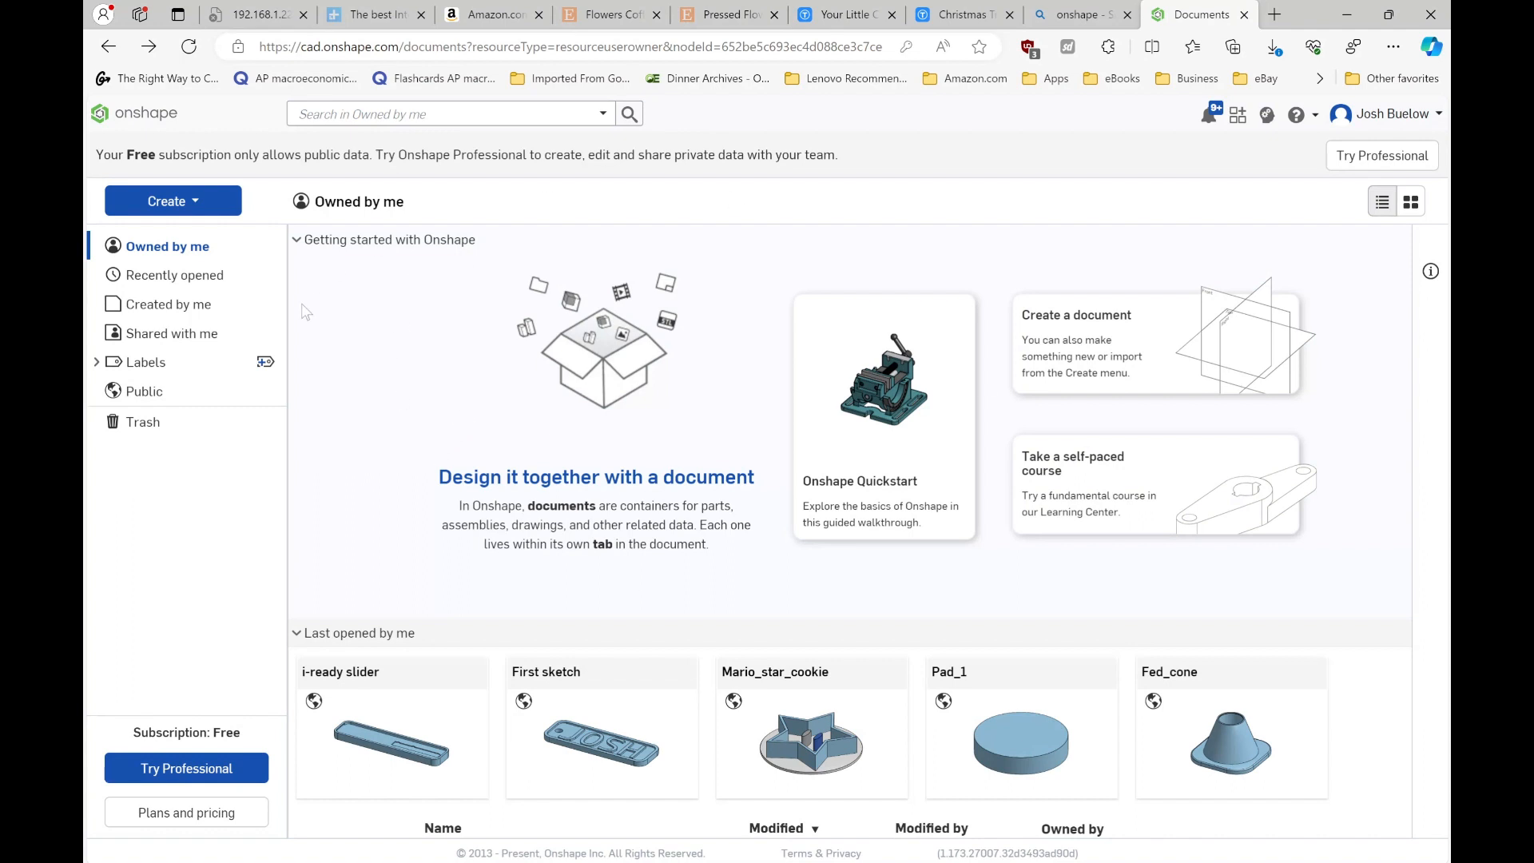
- Create a new public document named Nametag
left_click(200, 209)
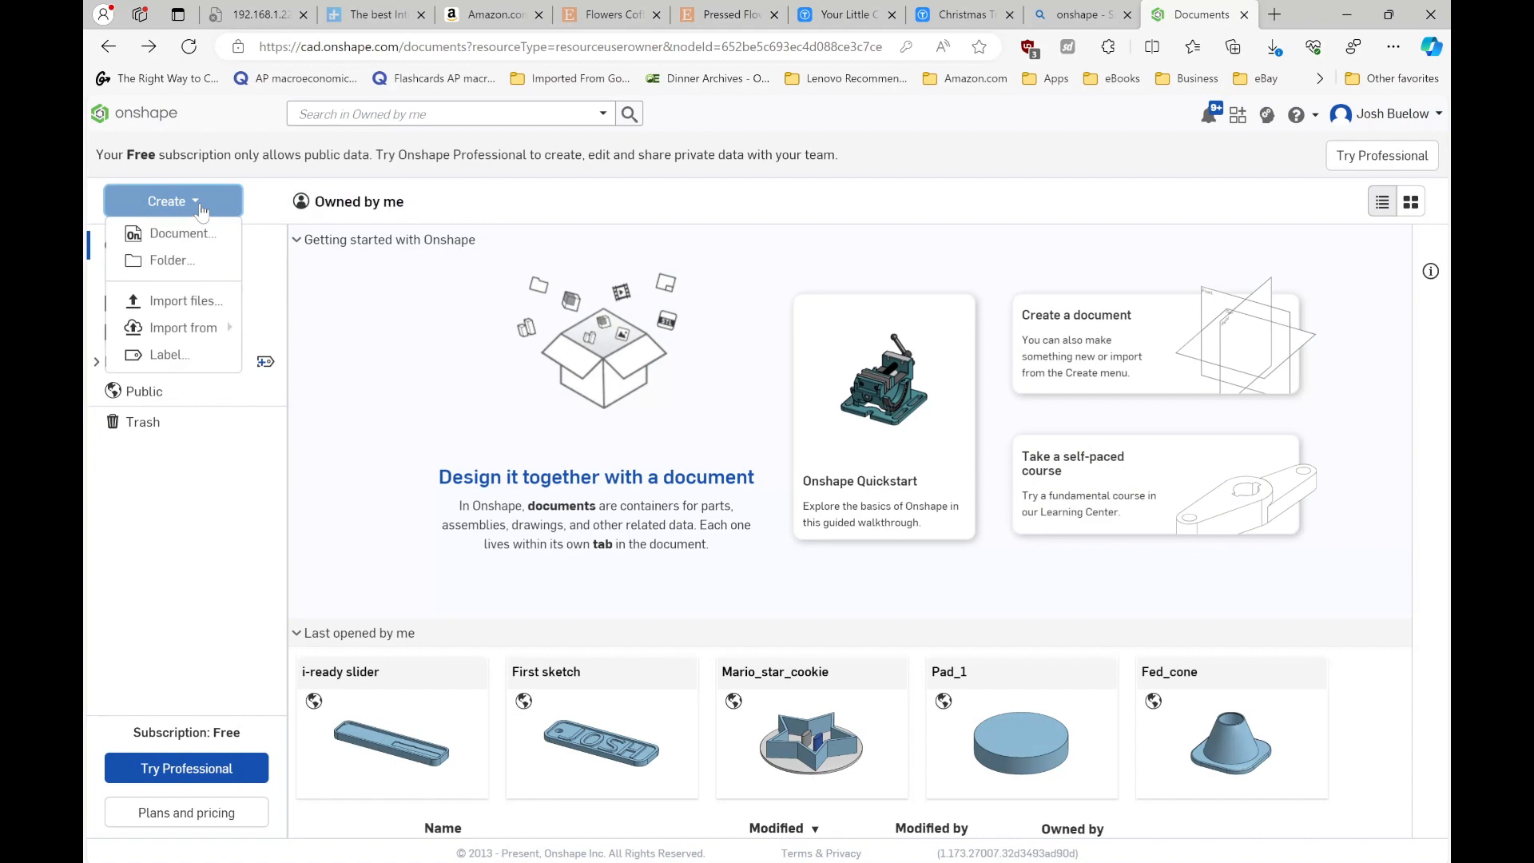
left_click(181, 234)
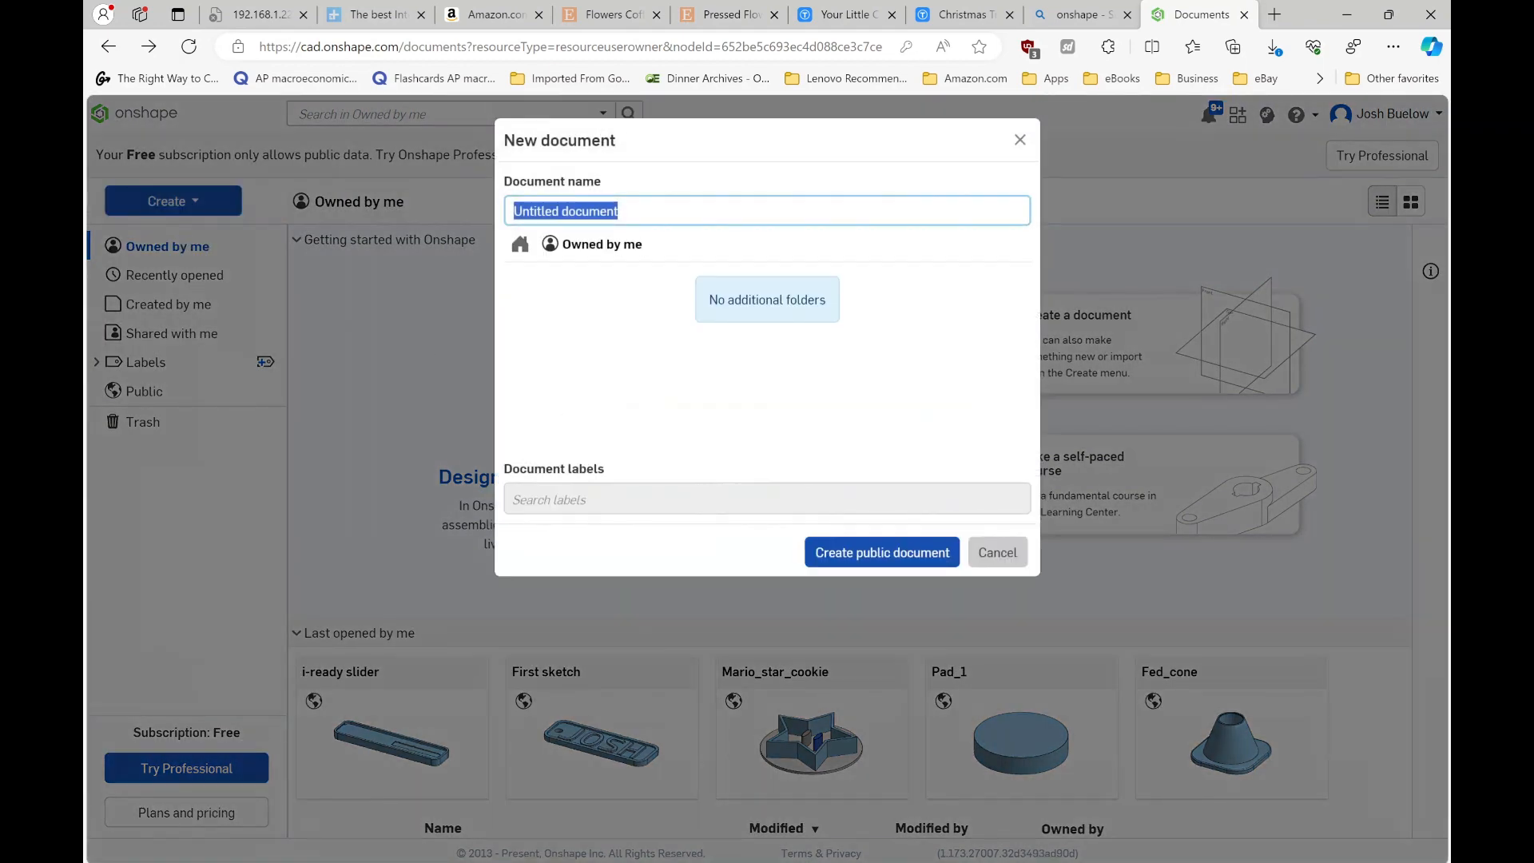
type("Nametag")
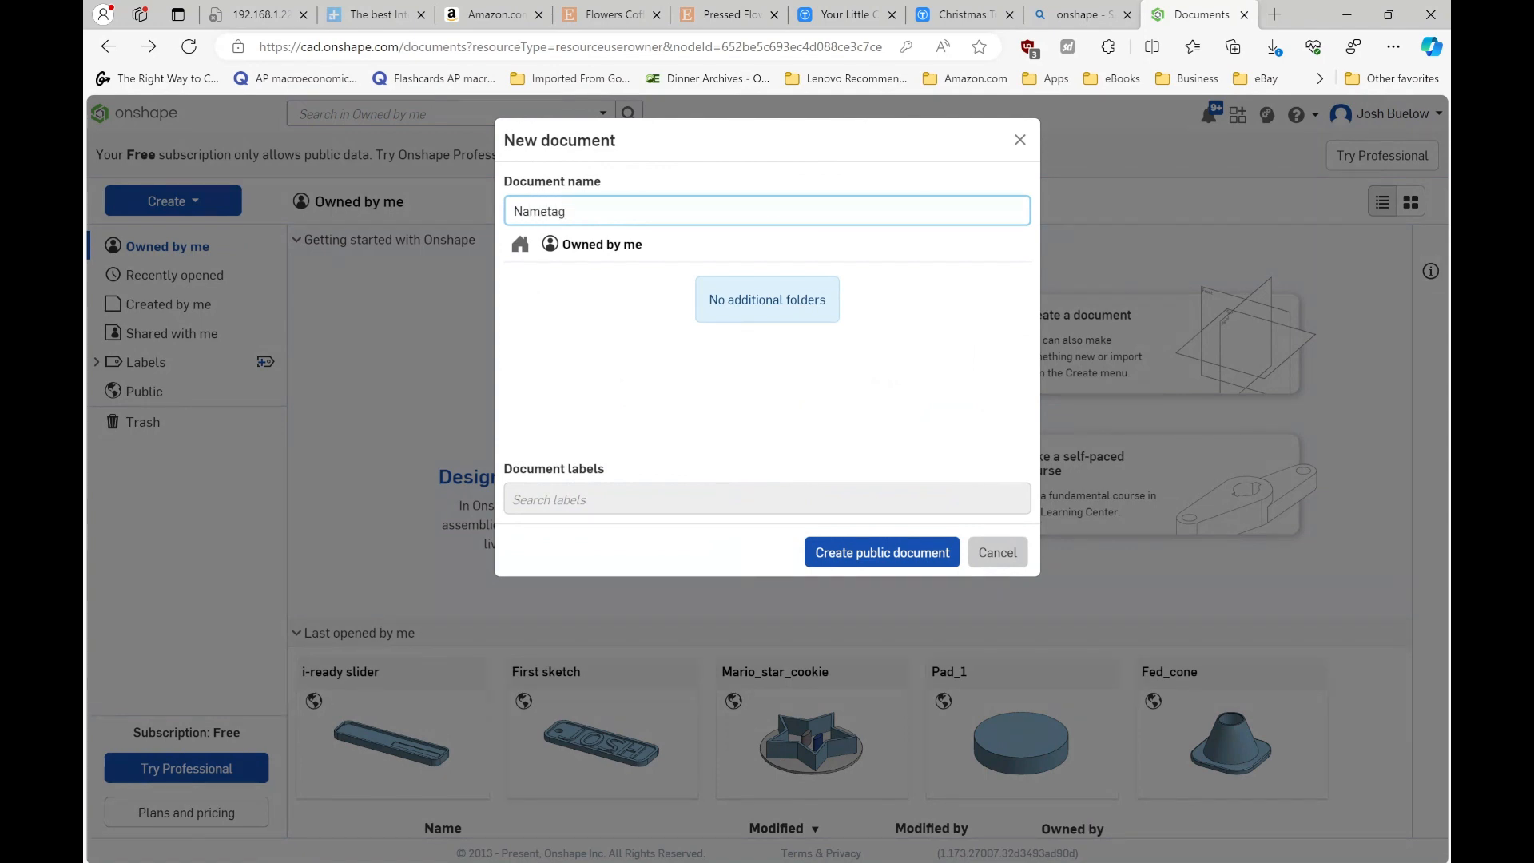
key("Return")
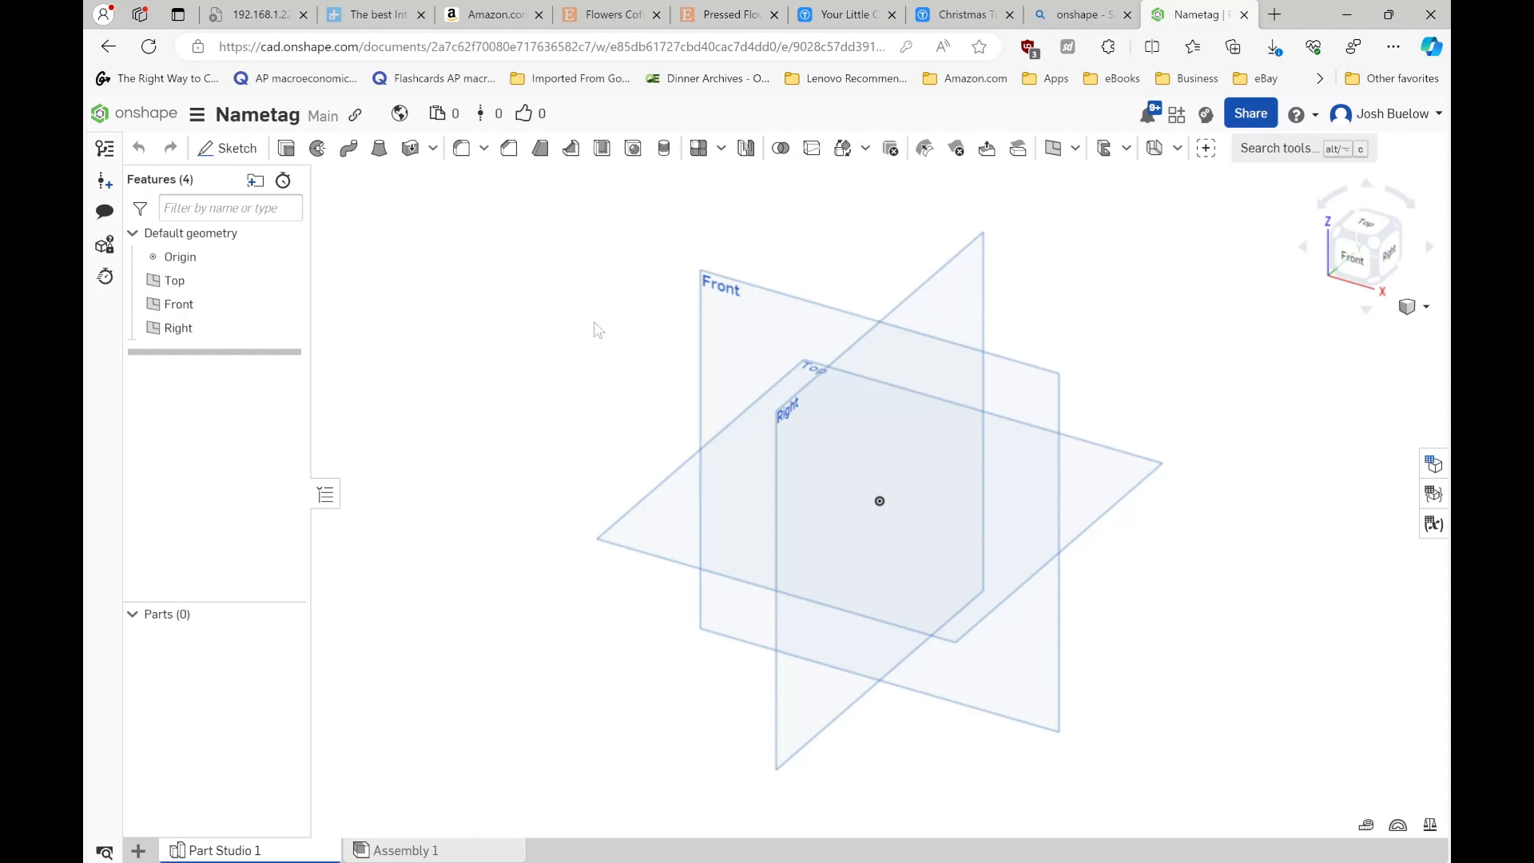
- Start a new sketch on the Top plane
left_click(667, 514)
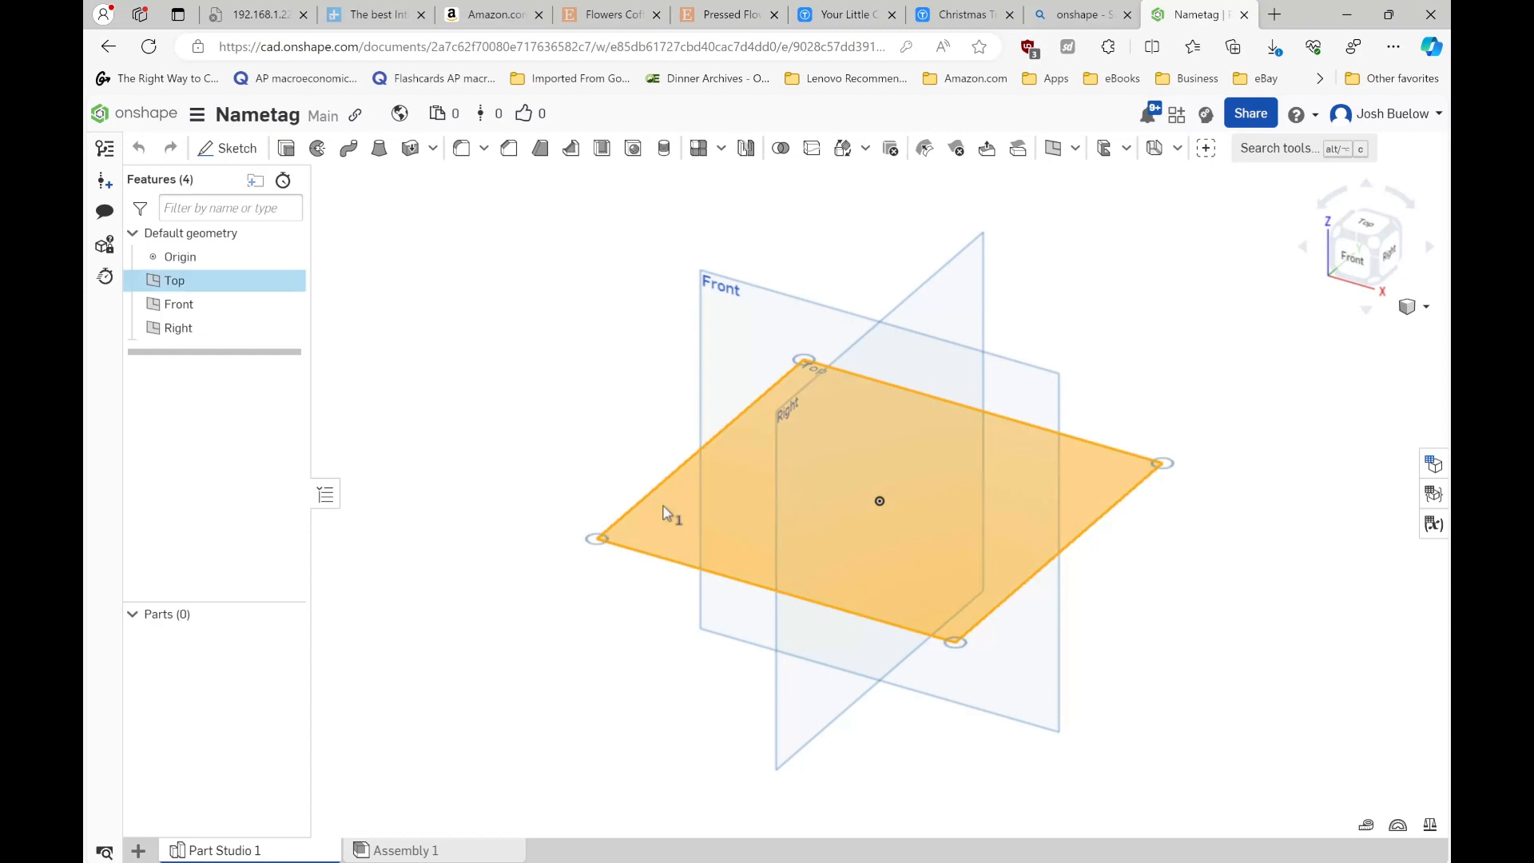
left_click(233, 150)
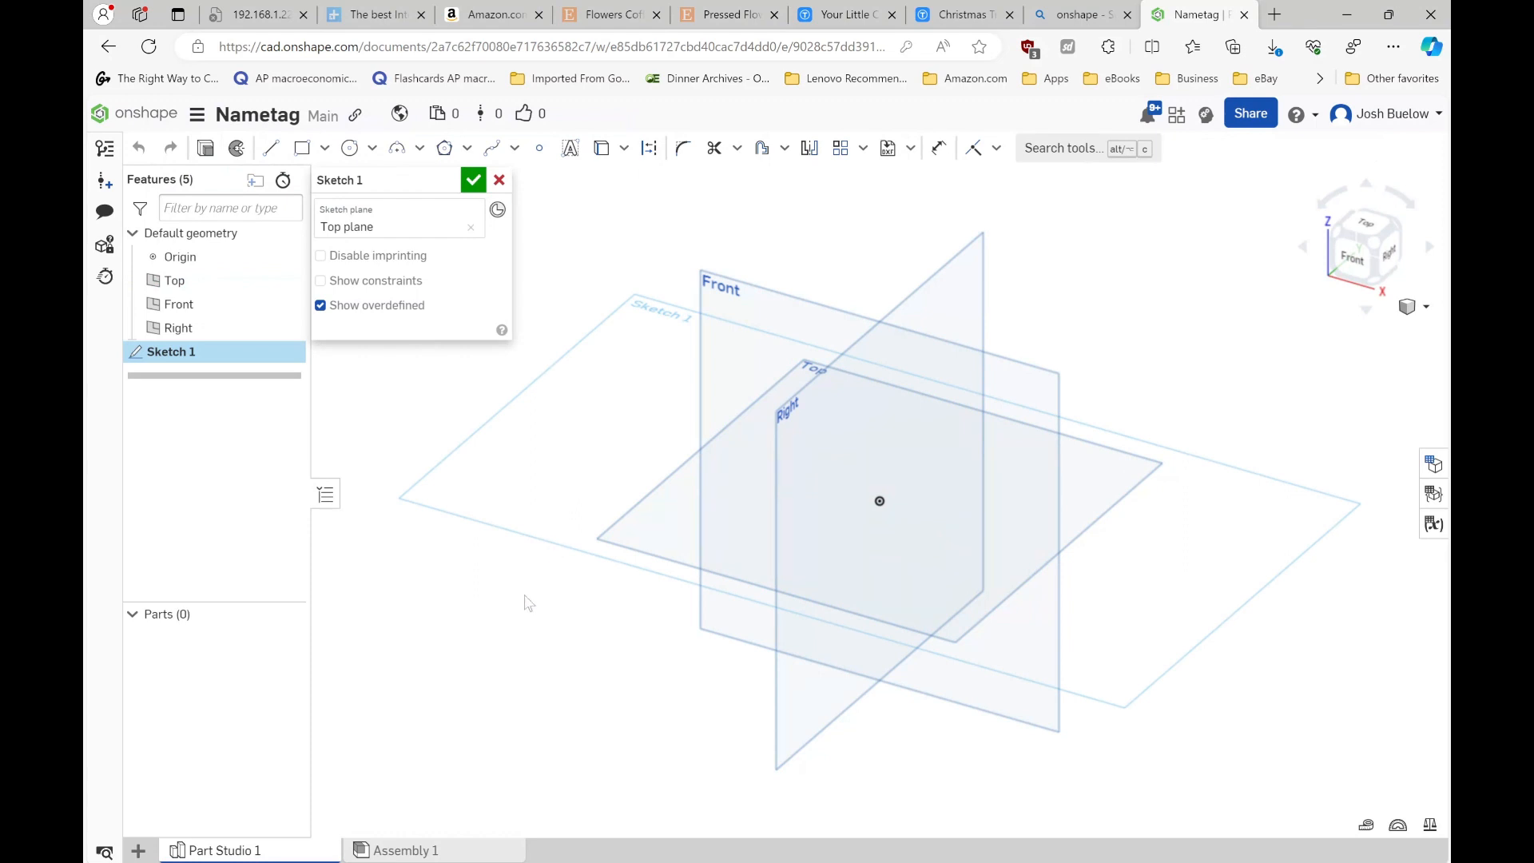
key("n")
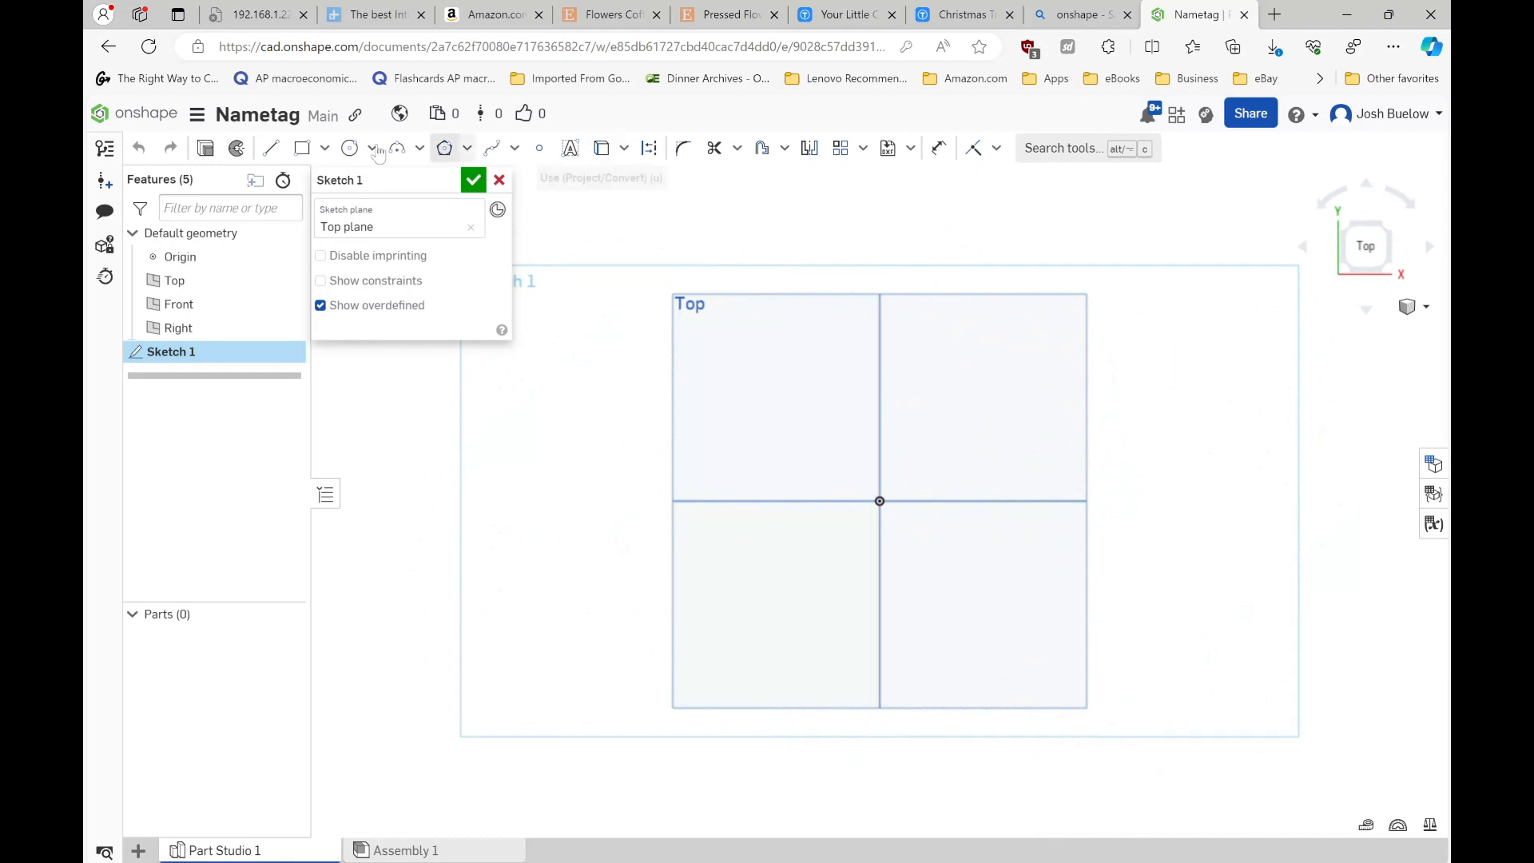
- Sketch a corner rectangle about 64 by 26 mm, starting at the origin and extending into the positive X and Y quadrant
left_click(350, 148)
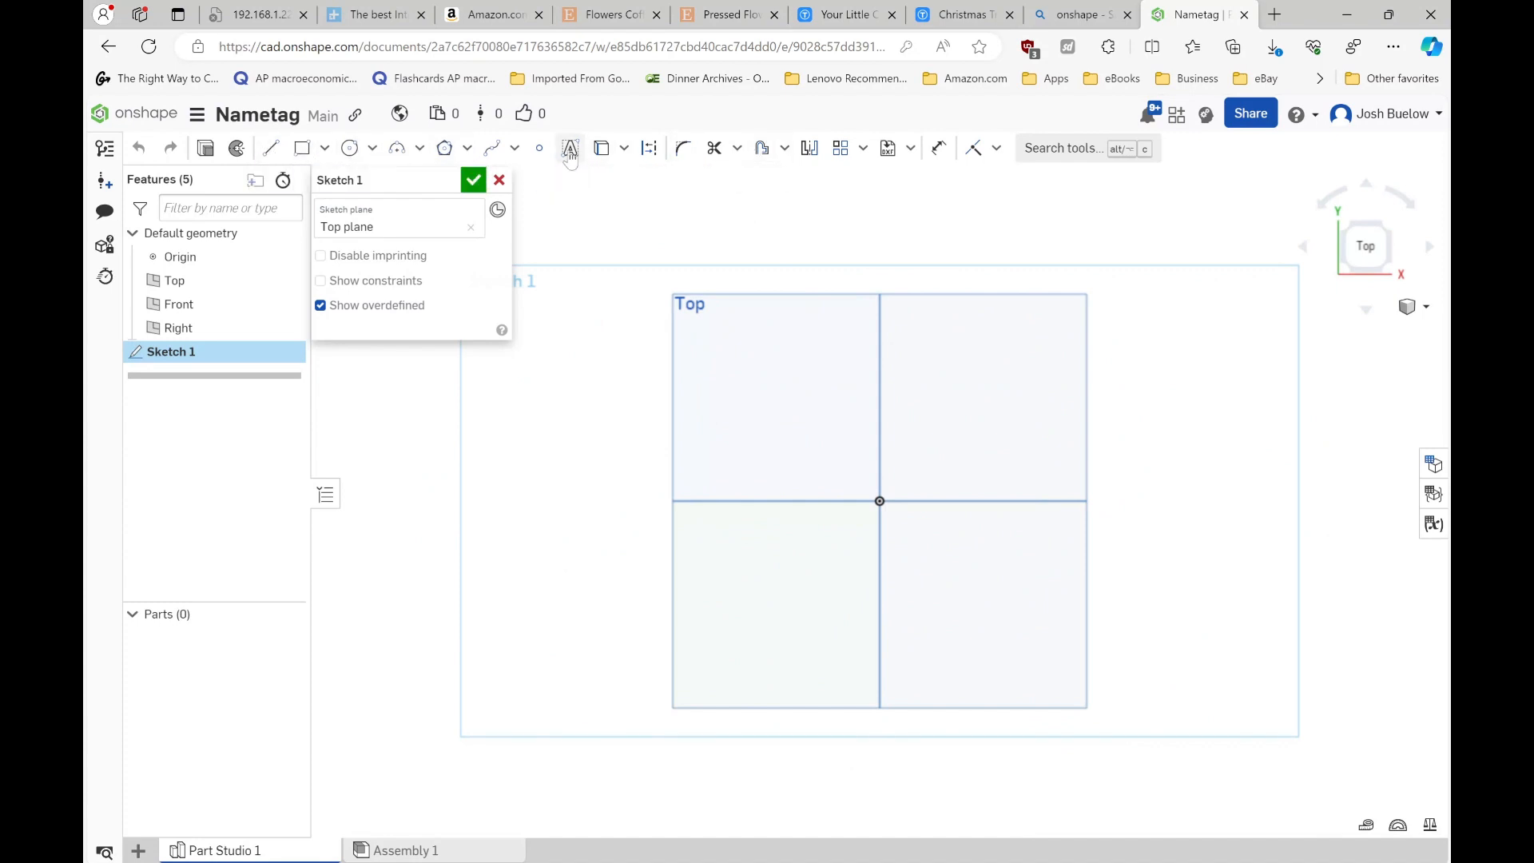
left_click(397, 148)
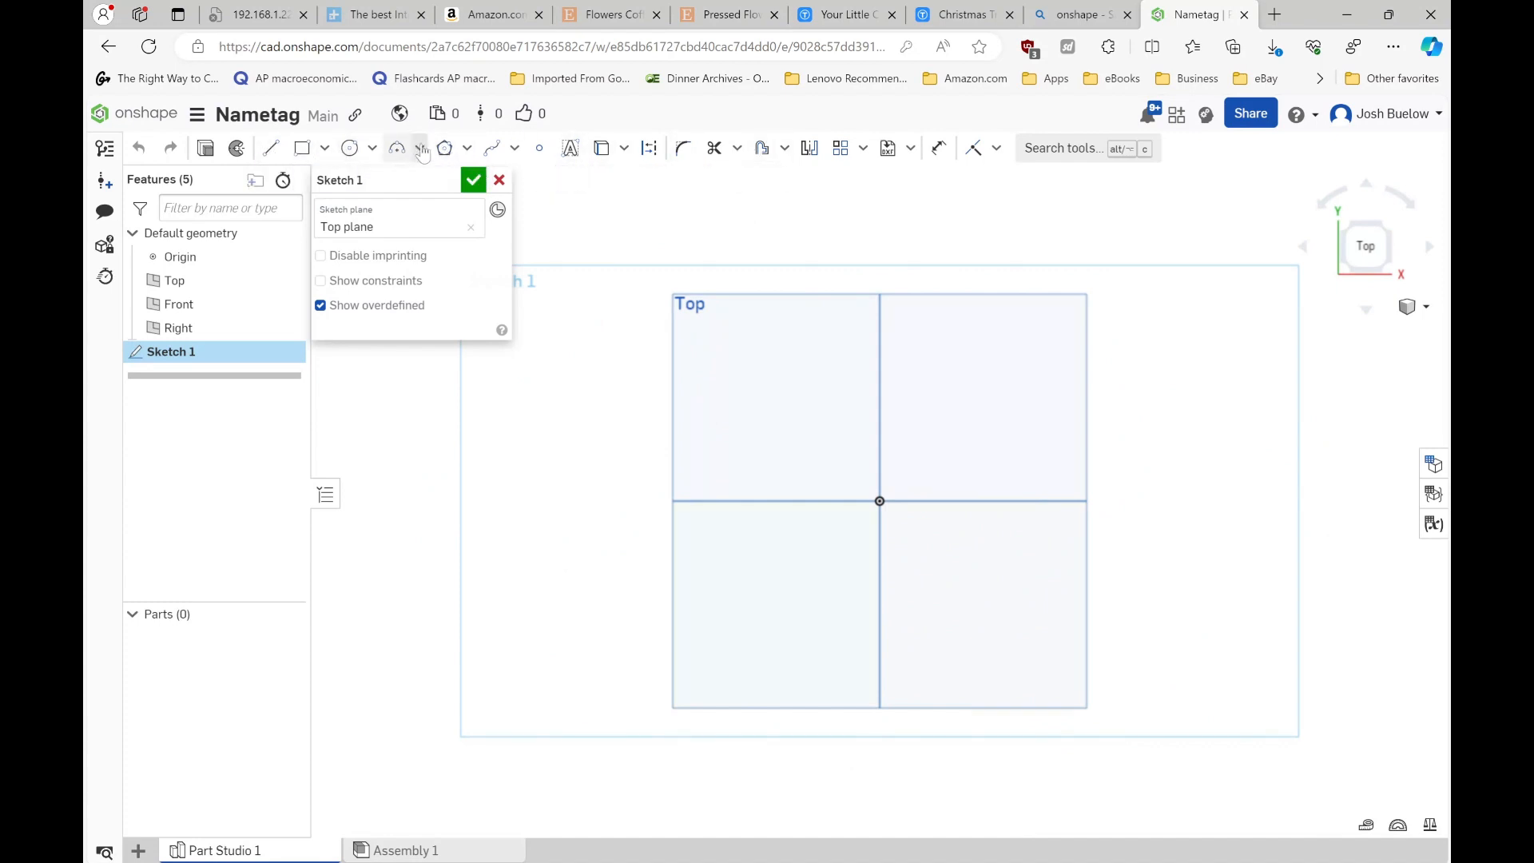
left_click(302, 149)
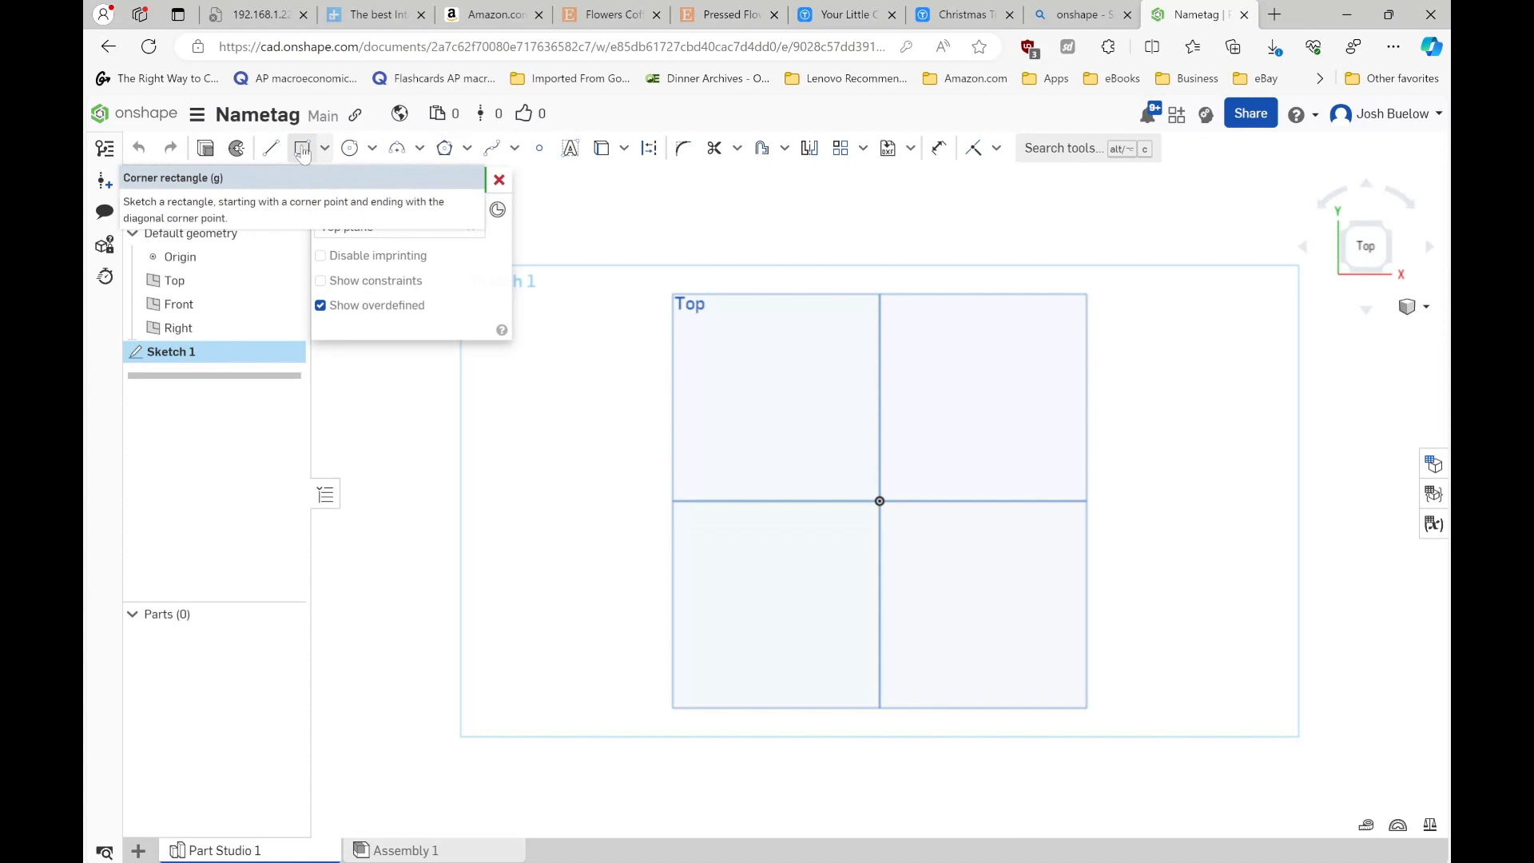
left_click(302, 149)
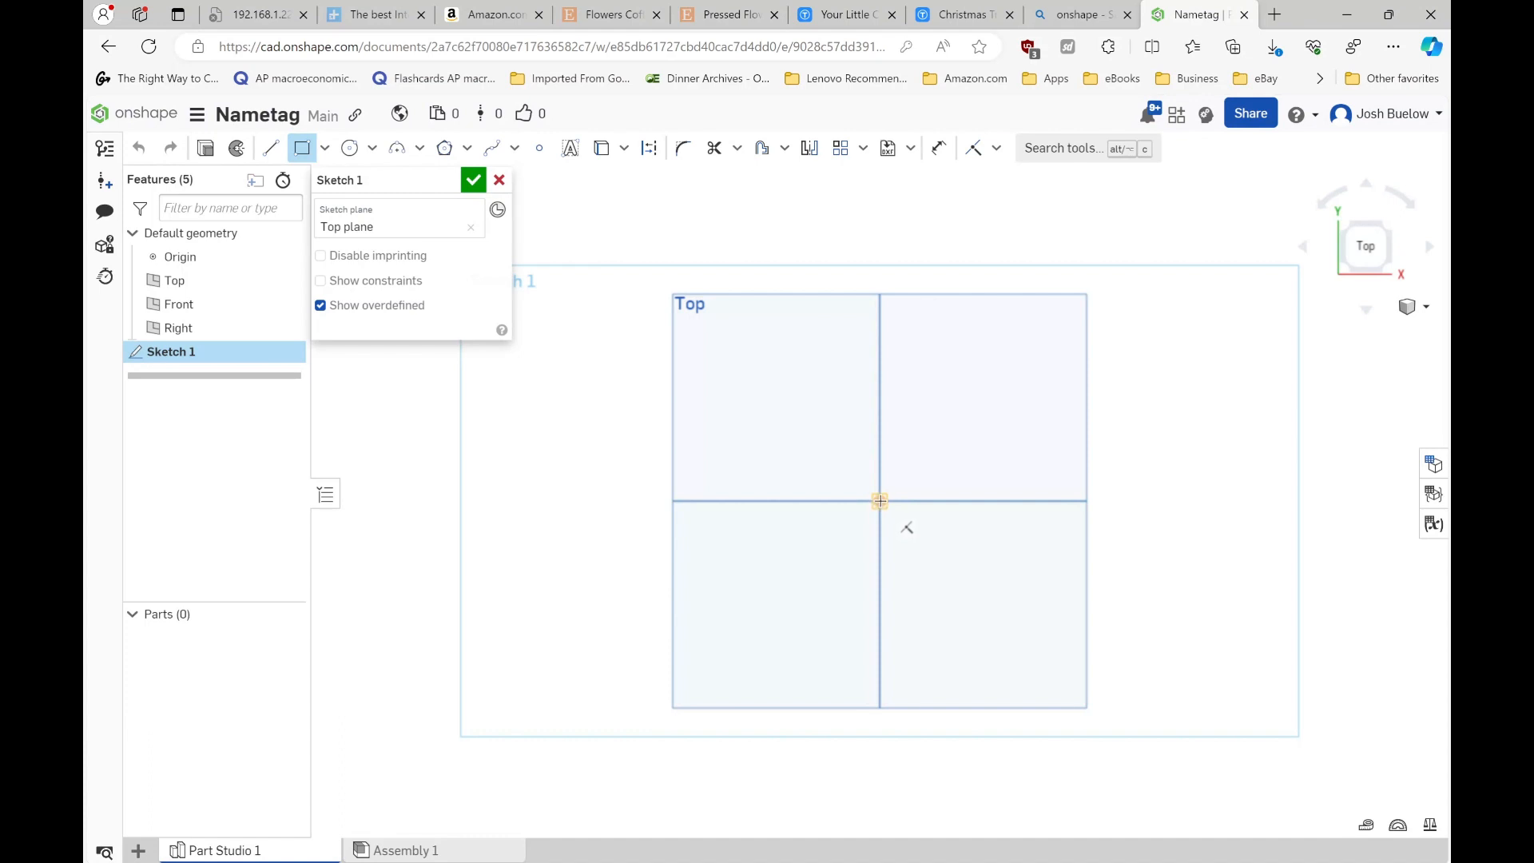
left_click(879, 501)
left_click(880, 501)
left_click(1057, 429)
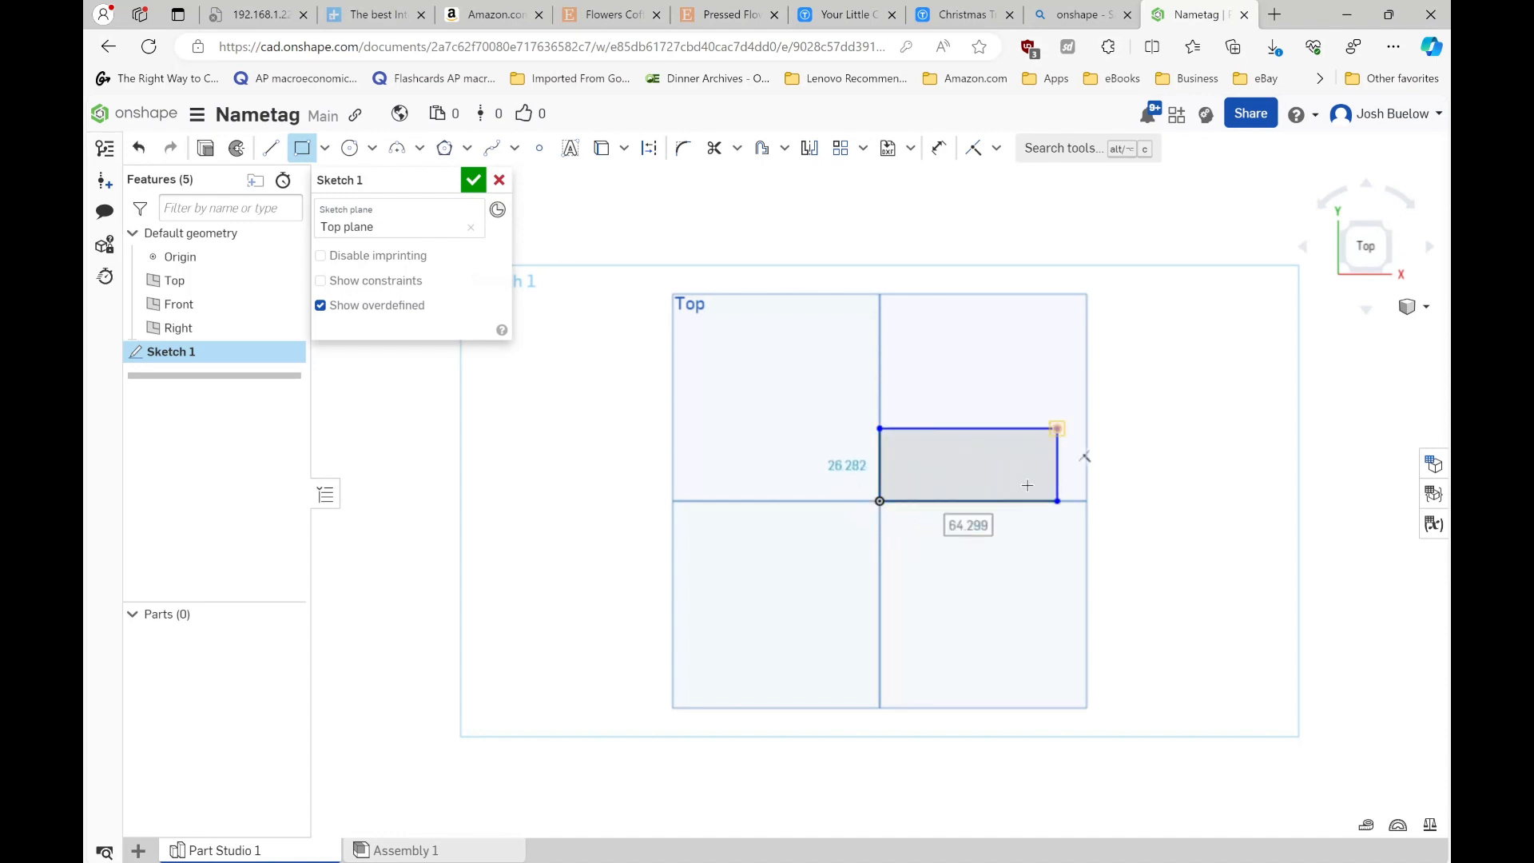
- Set the rectangle's width to 80 mm and its height to 25 mm
type("80")
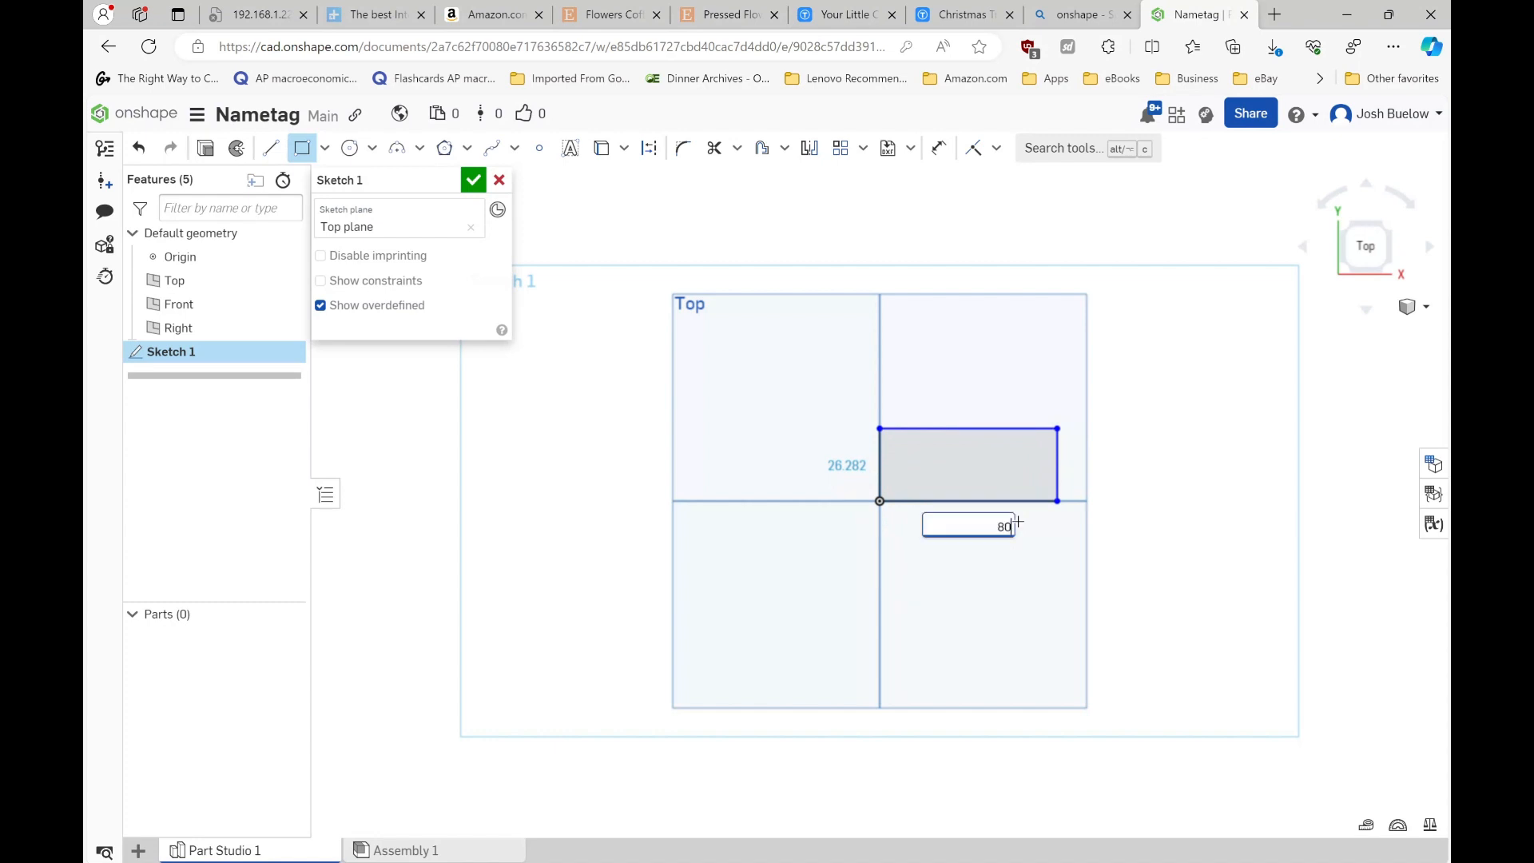
key("Return")
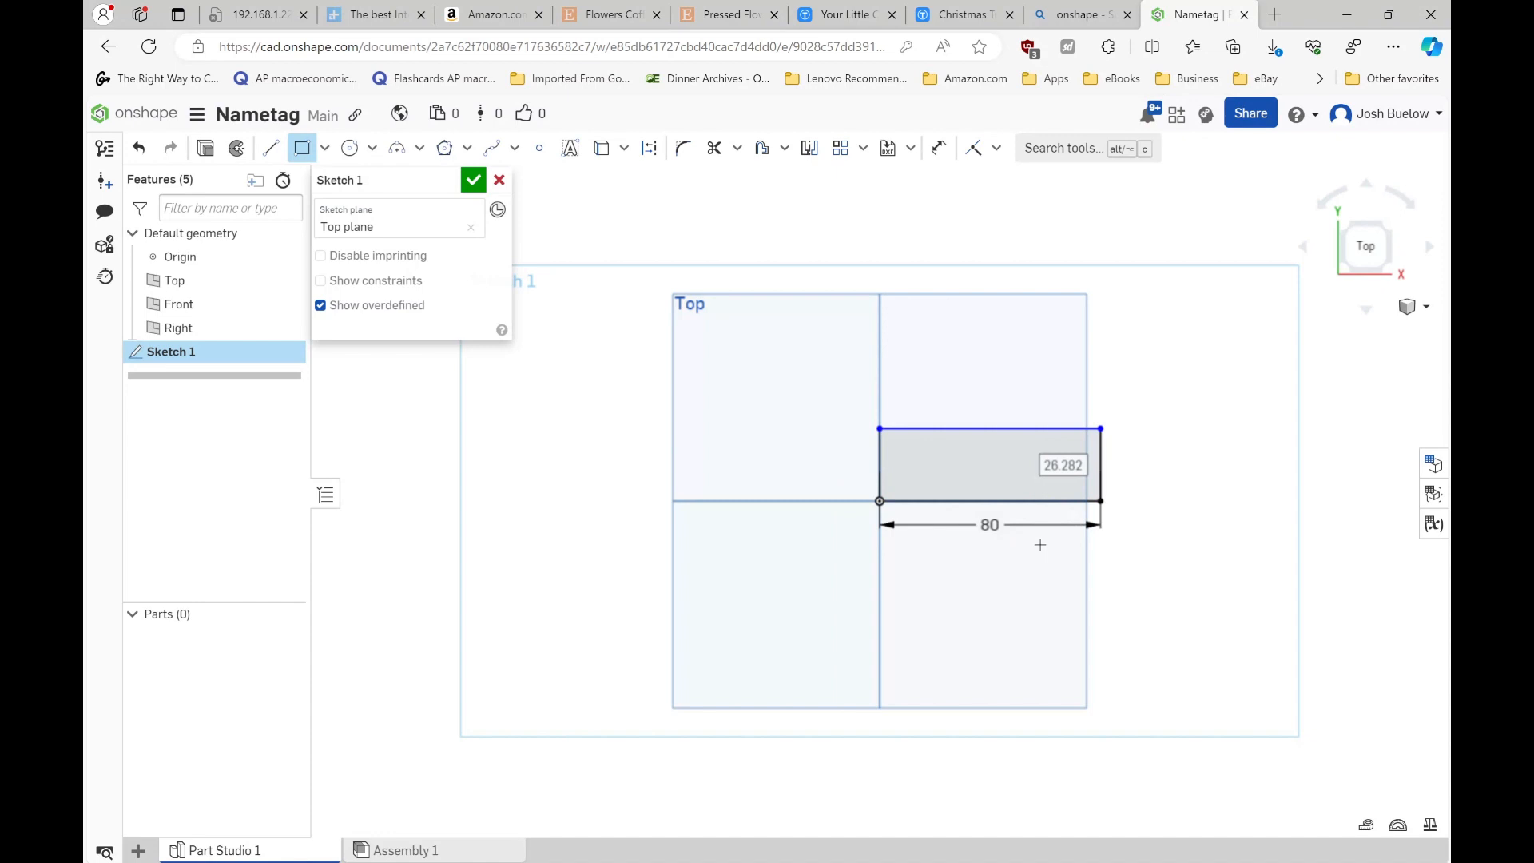
type("25")
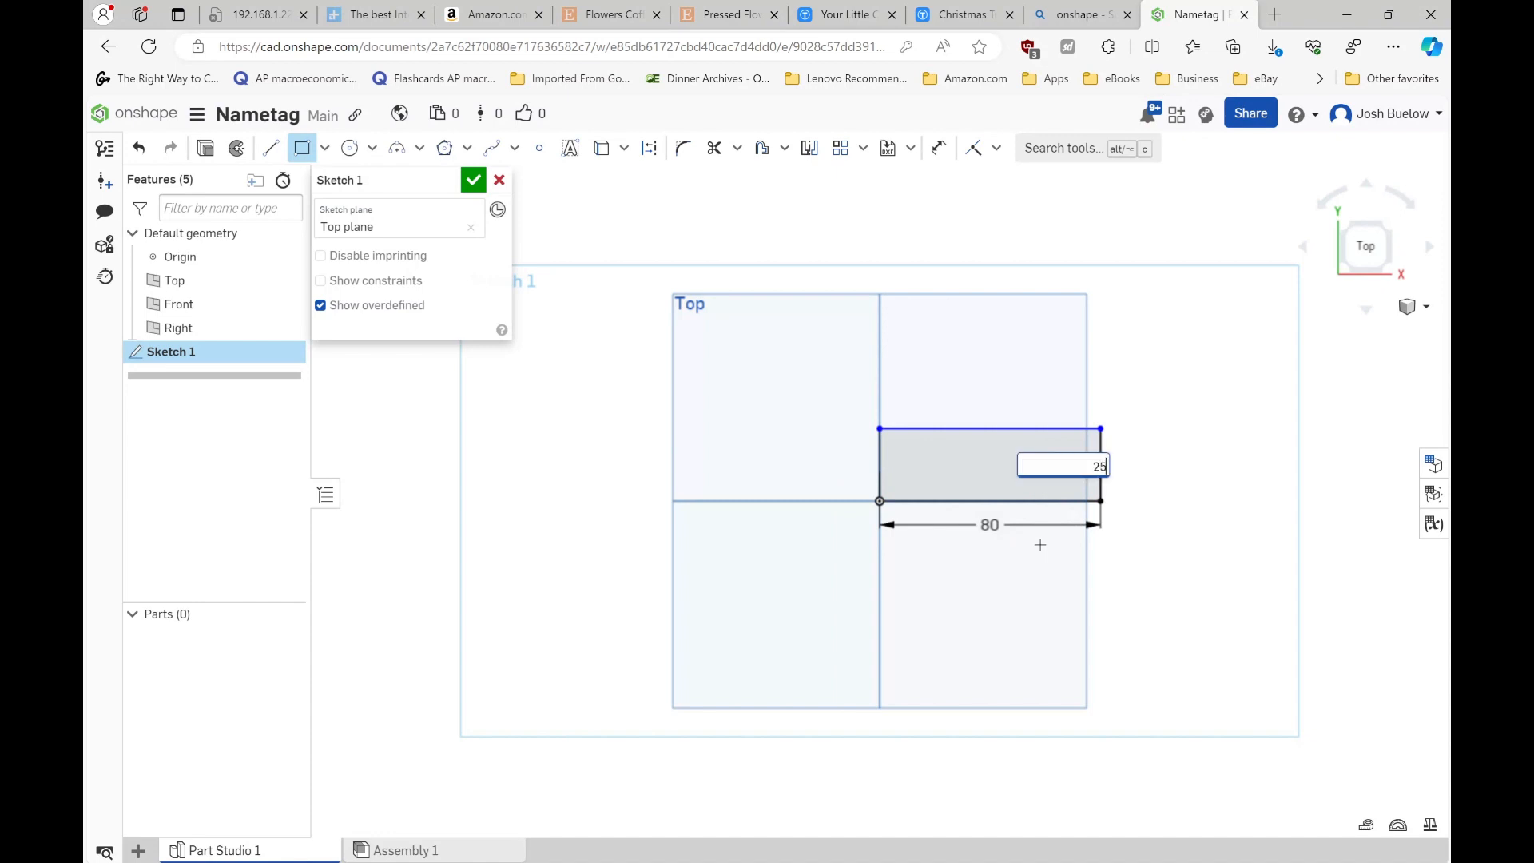
key("Return")
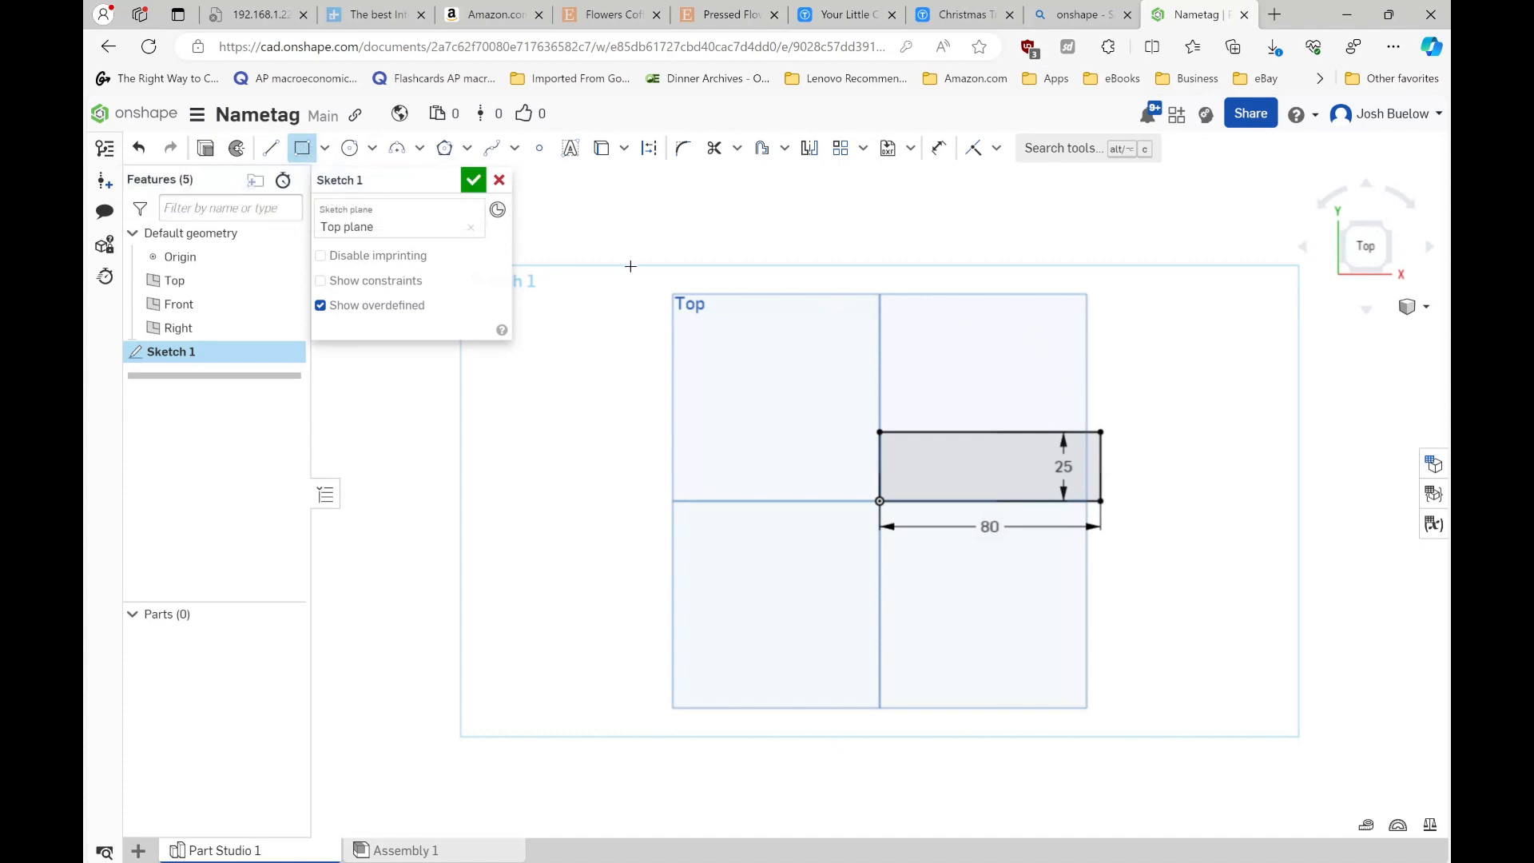
key("Escape")
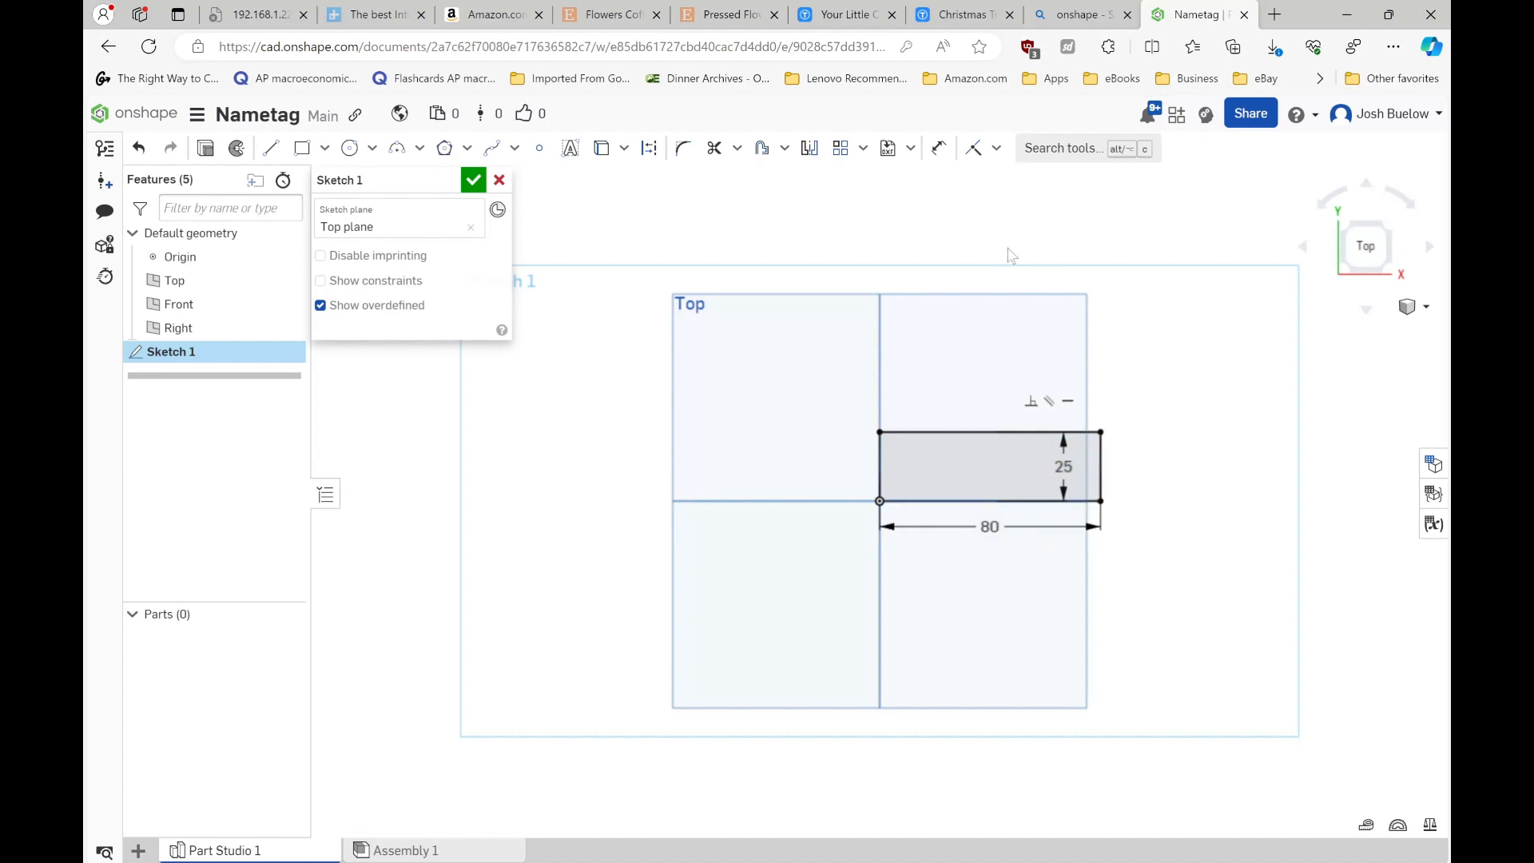
- Set the rectangle's height to 20 mm and finish the sketch
left_click(940, 153)
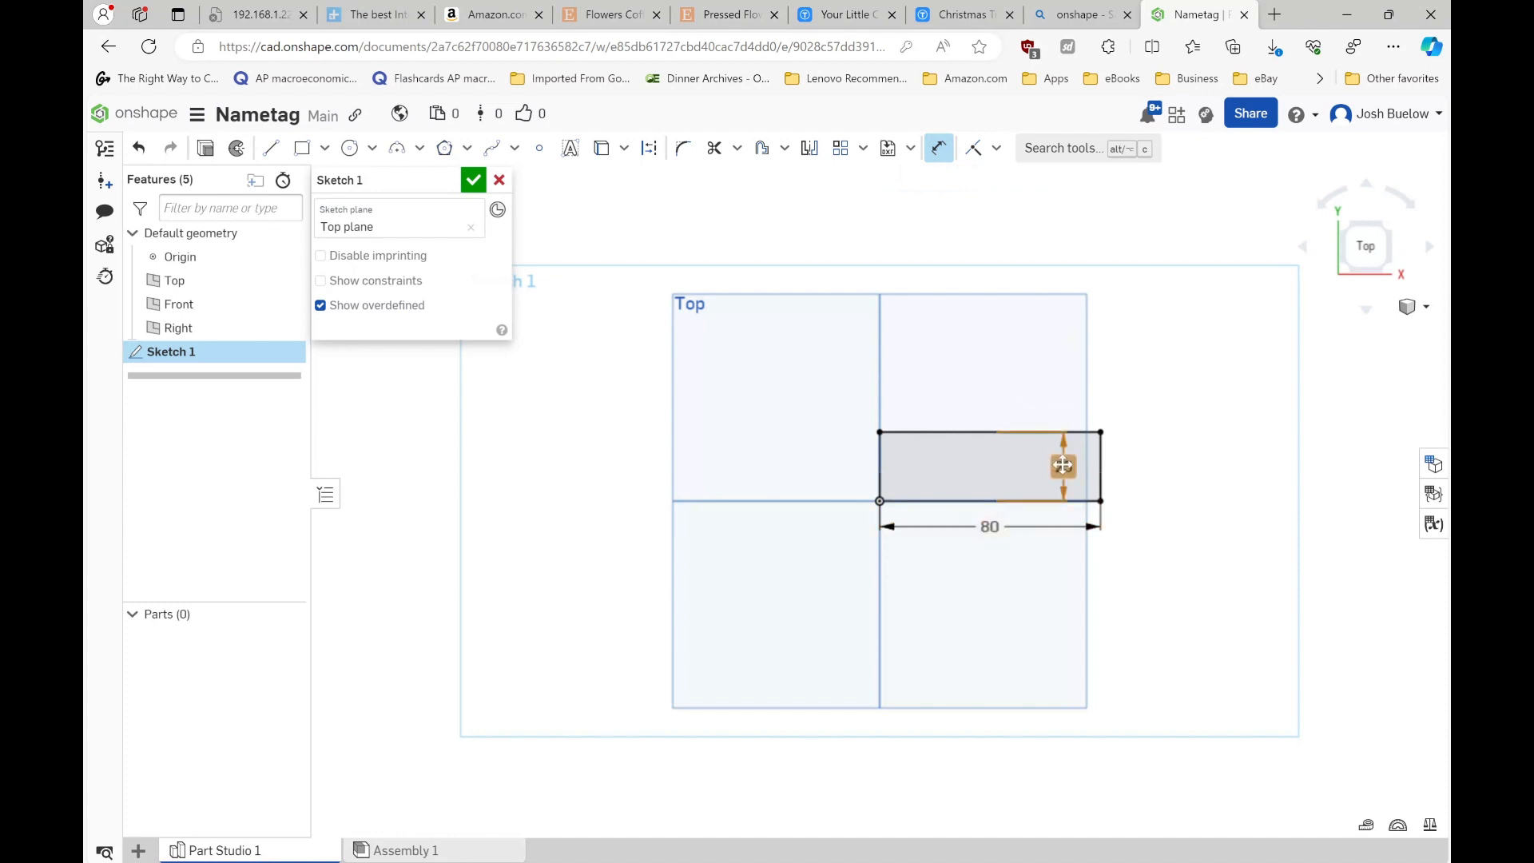
double_click(1063, 466)
type("2")
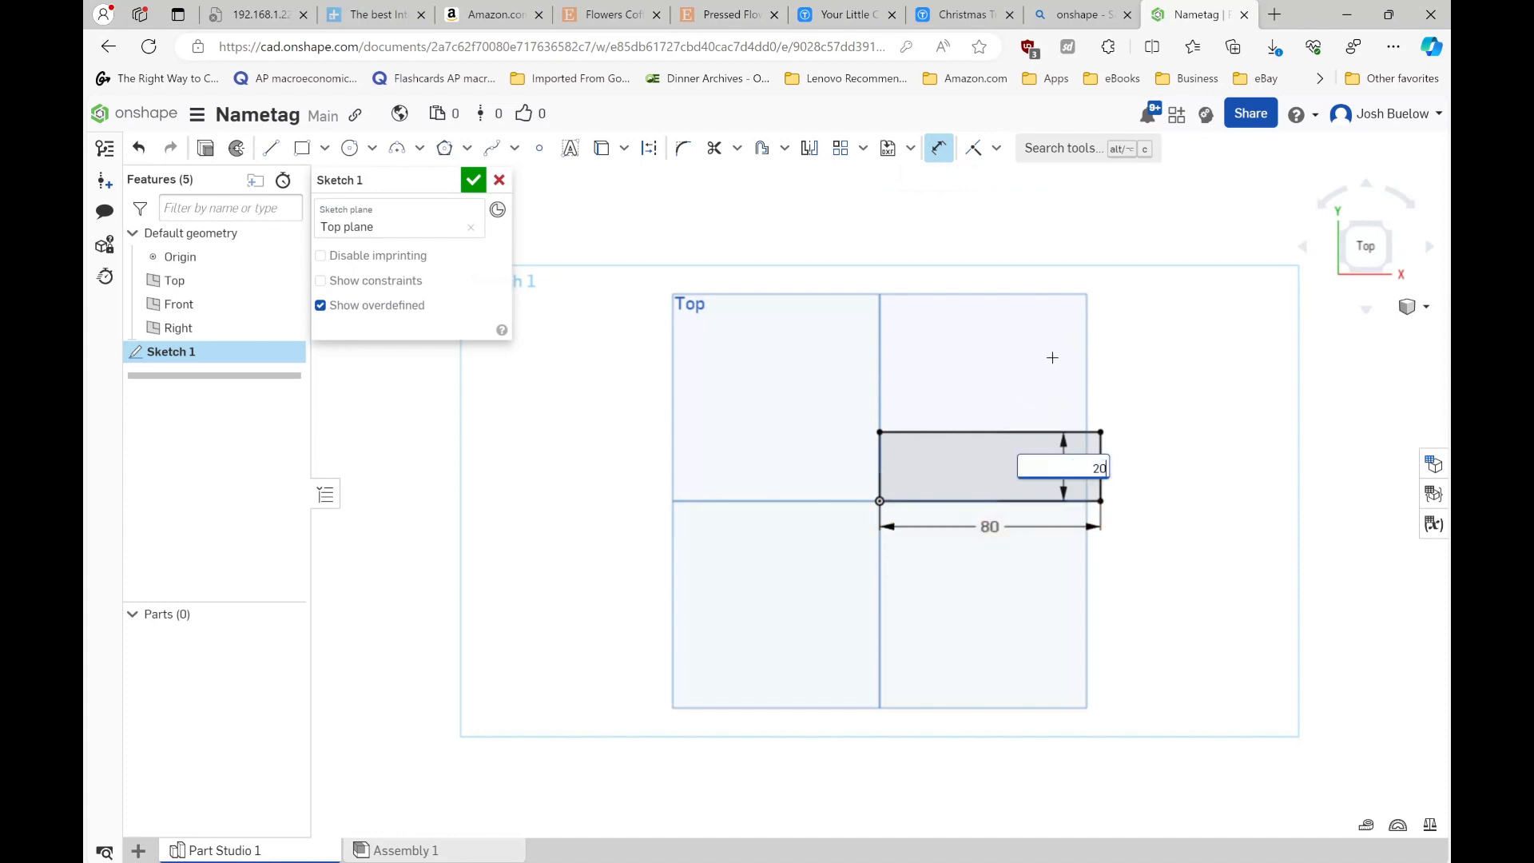
type("0")
key("Return")
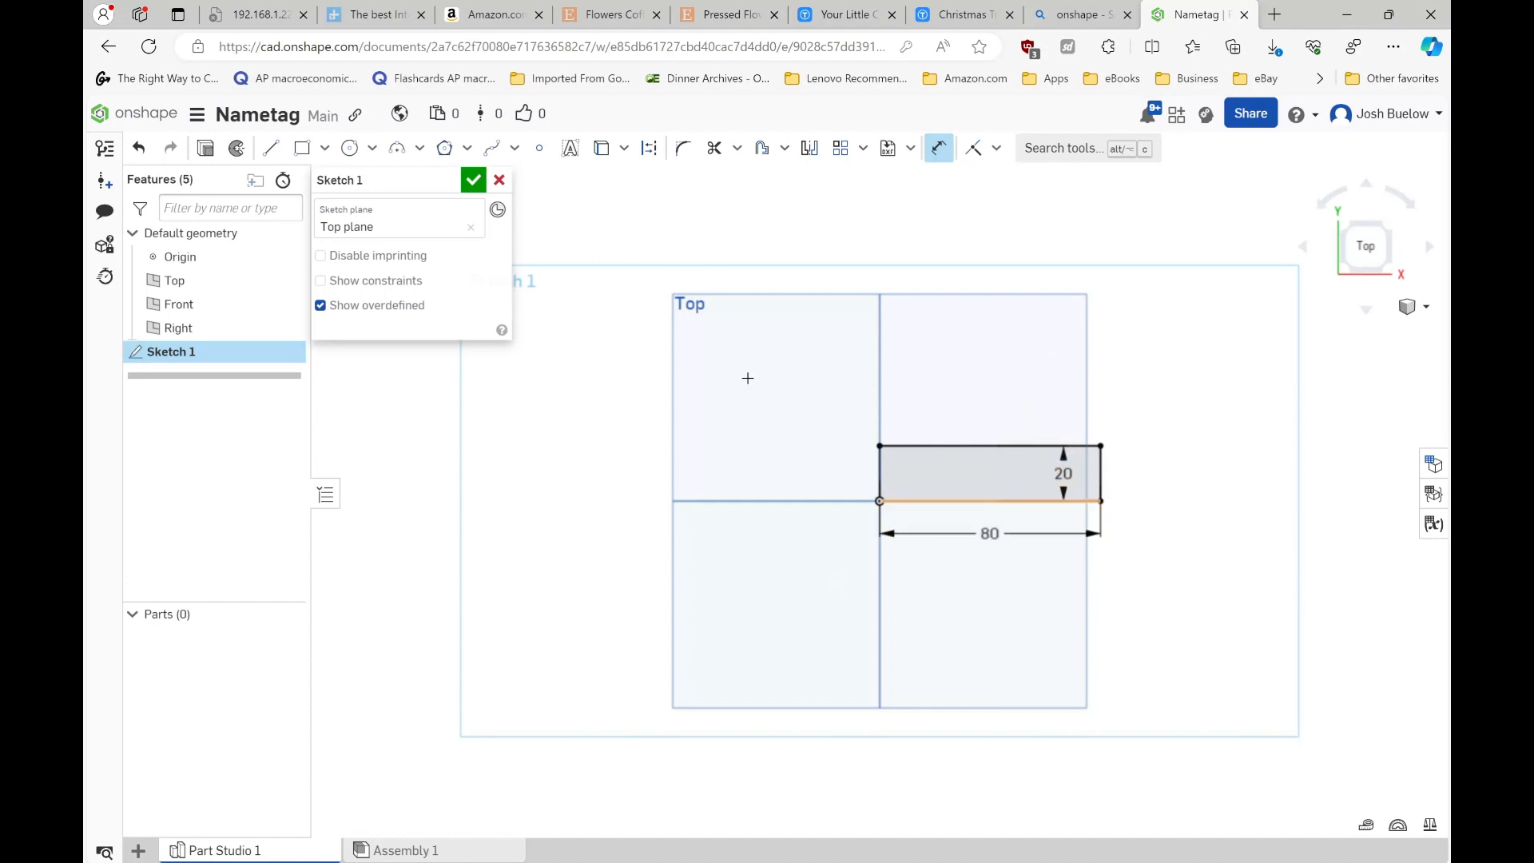
left_click(474, 181)
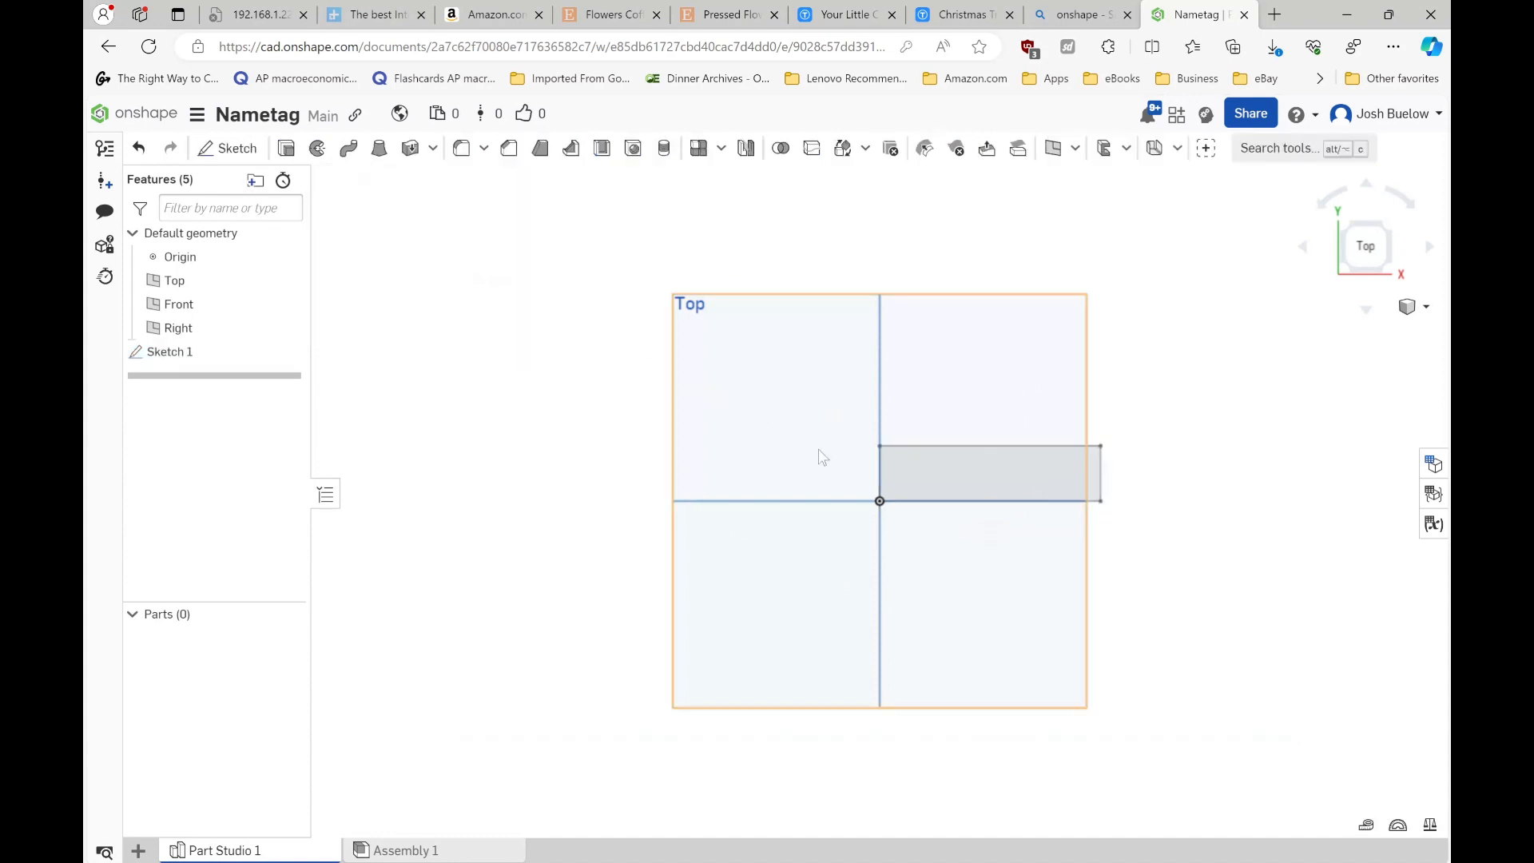
- Extrude the rectangular sketch region as a new solid with a blind depth of 2 mm
mouse_move(826, 472)
right_mouse_down()
mouse_move(794, 480)
mouse_move(781, 514)
mouse_move(828, 497)
mouse_move(858, 521)
right_mouse_up()
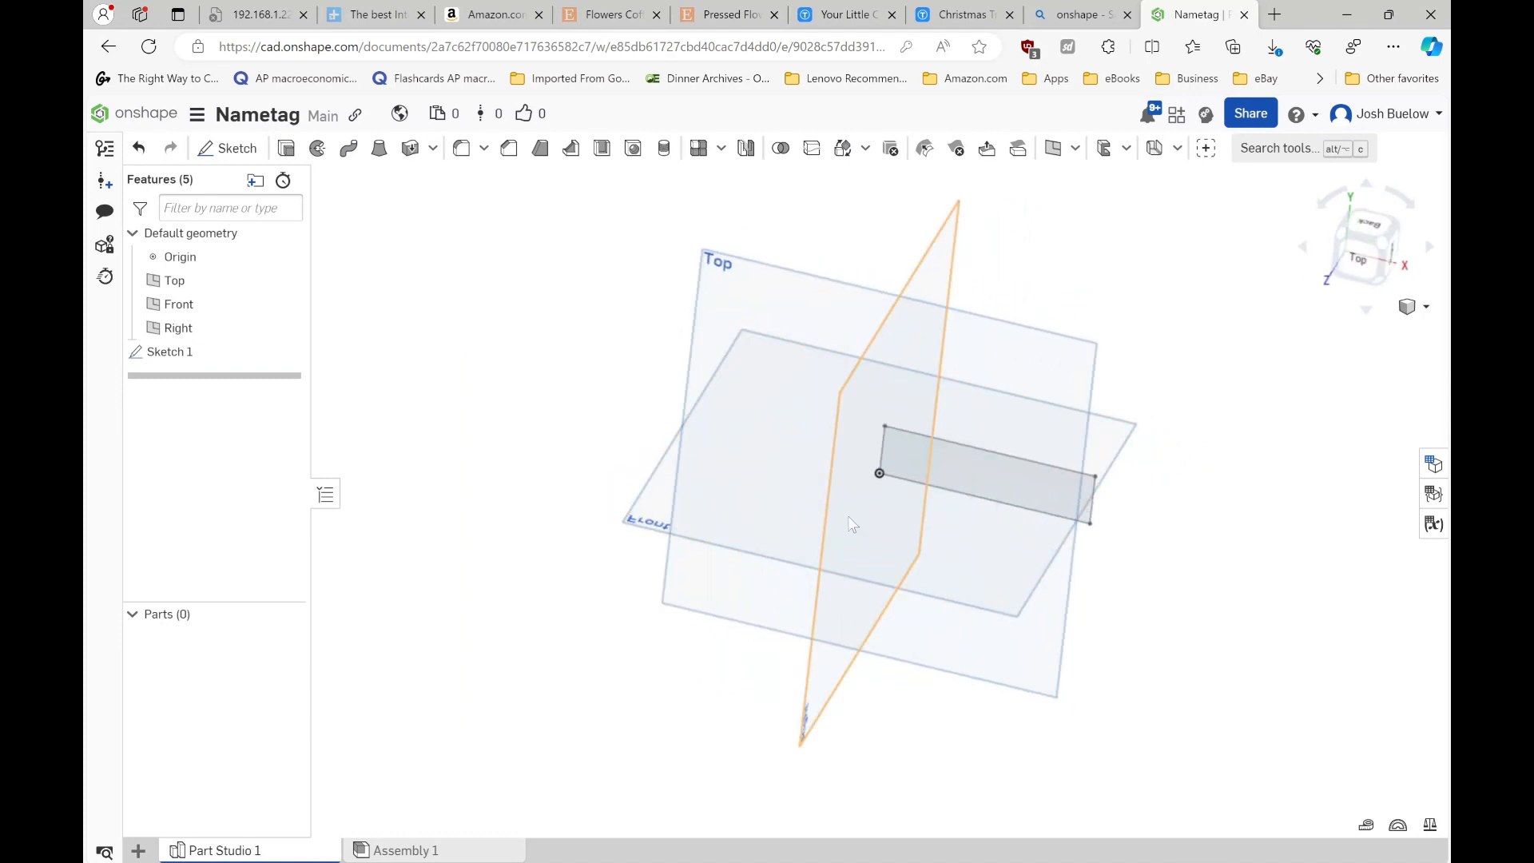
mouse_move(847, 515)
right_mouse_down()
mouse_move(849, 494)
mouse_move(797, 491)
mouse_move(818, 539)
mouse_move(809, 508)
mouse_move(856, 487)
mouse_move(843, 512)
mouse_move(767, 528)
mouse_move(847, 517)
mouse_move(784, 507)
mouse_move(842, 515)
right_mouse_up()
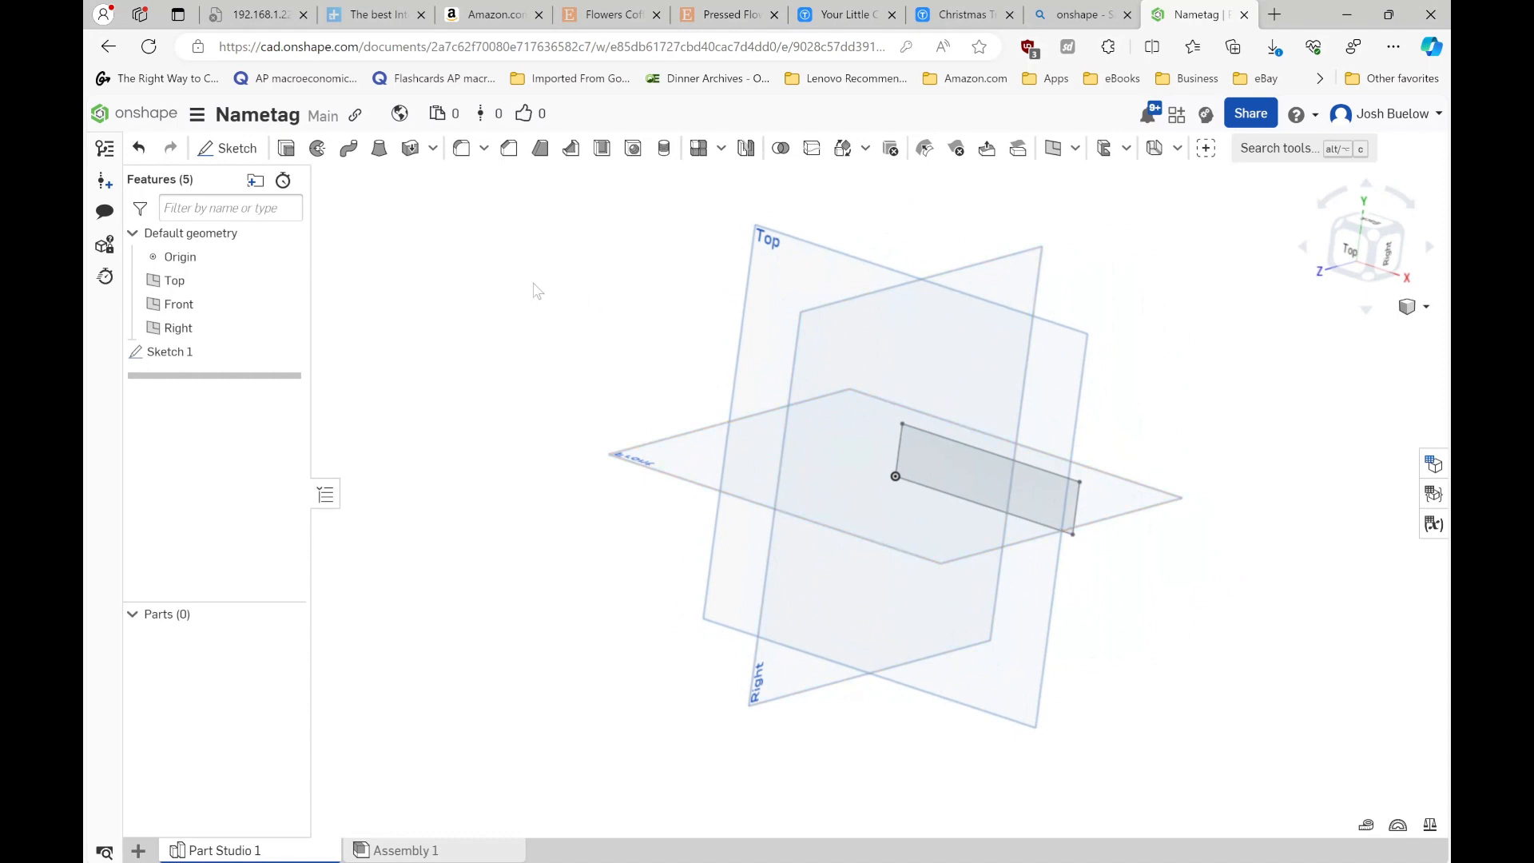
left_click(286, 151)
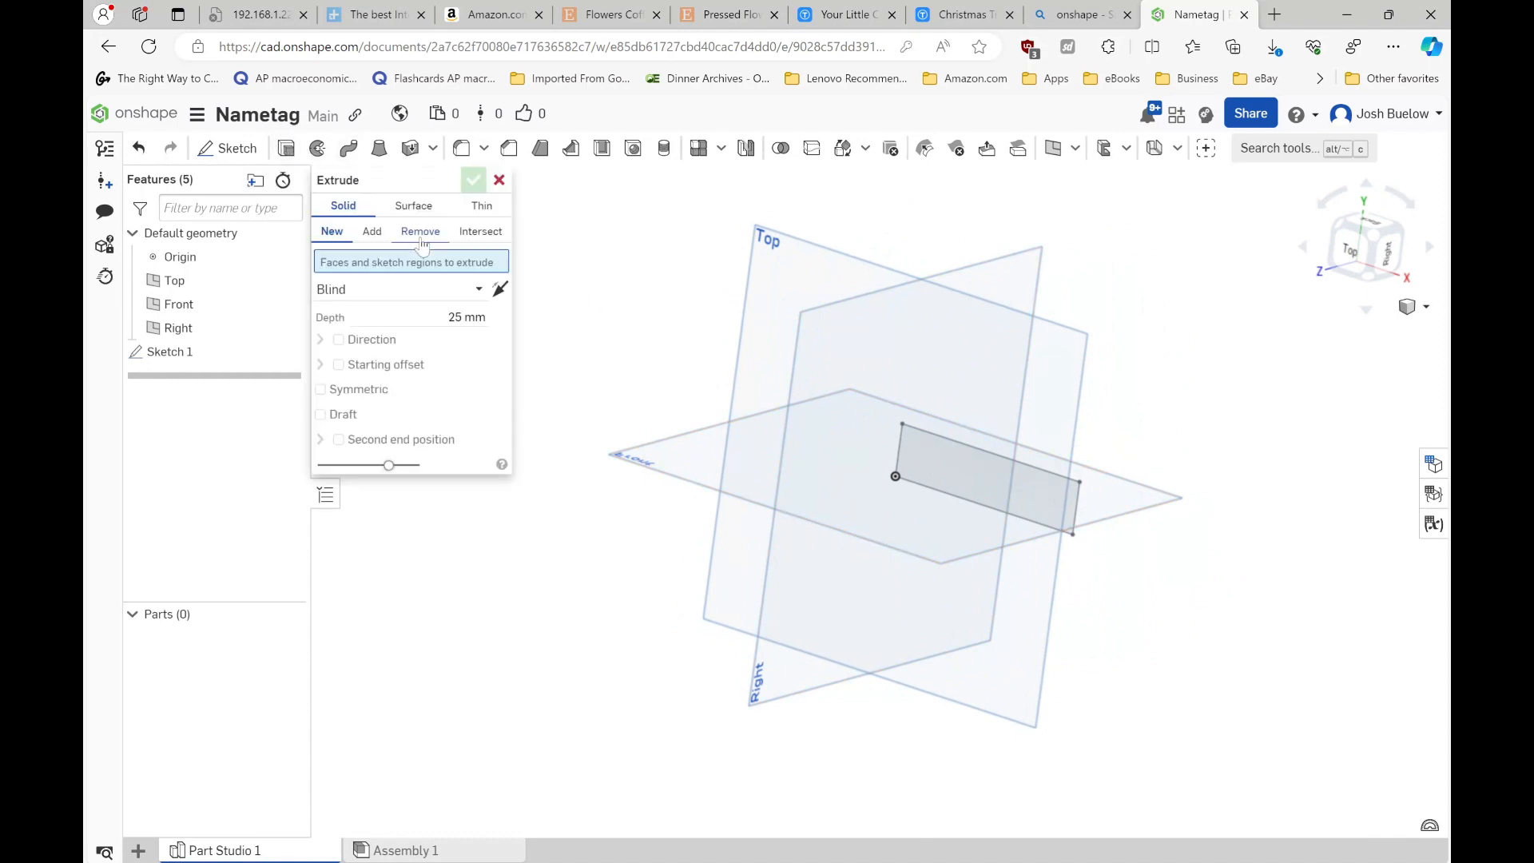
left_click(956, 462)
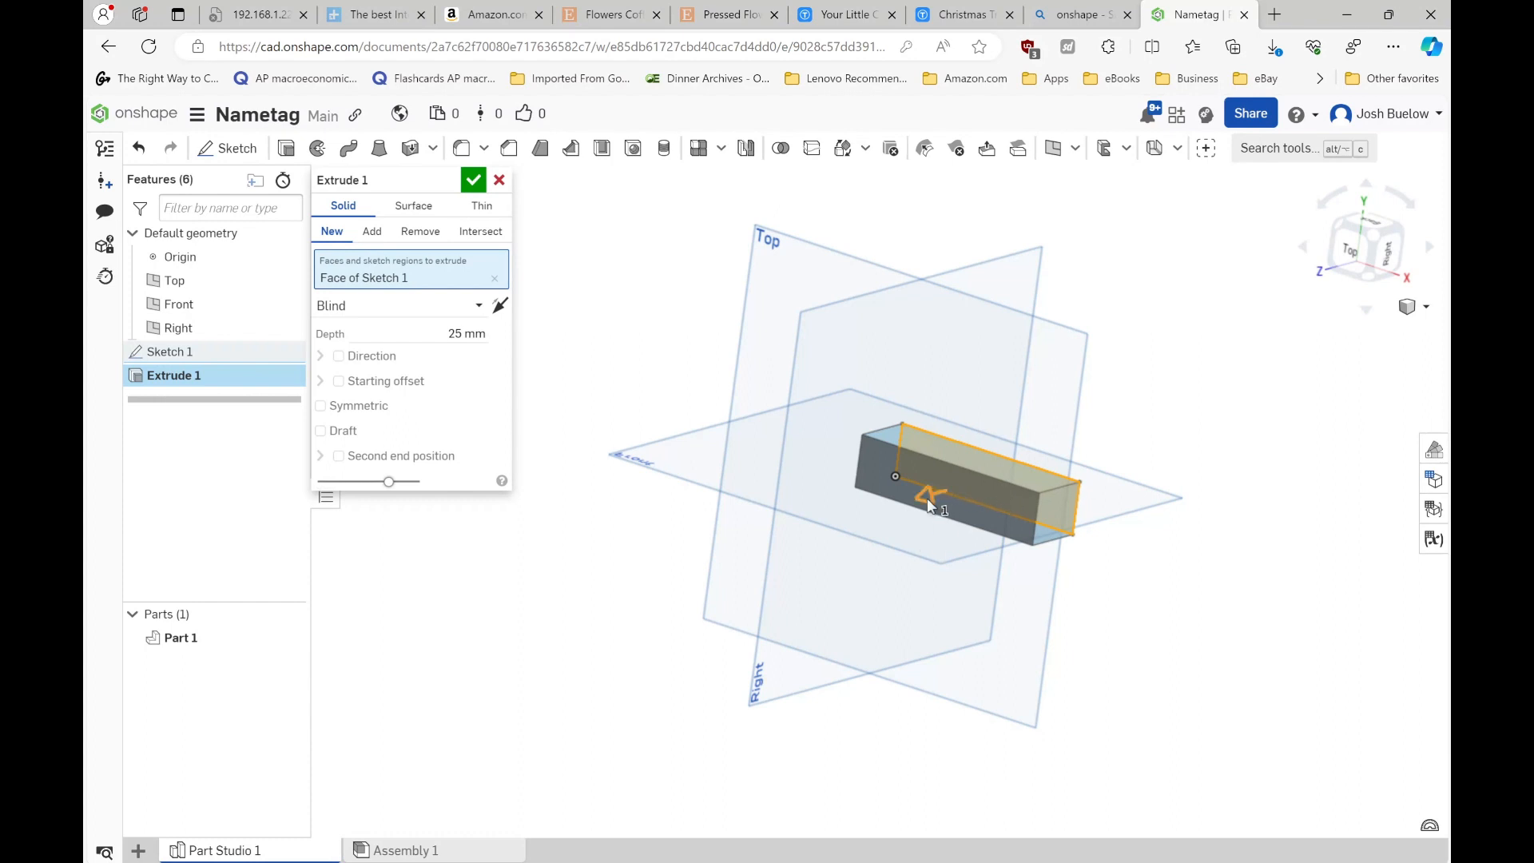
mouse_move(928, 497)
left_mouse_down()
mouse_move(915, 495)
mouse_move(948, 484)
left_mouse_up()
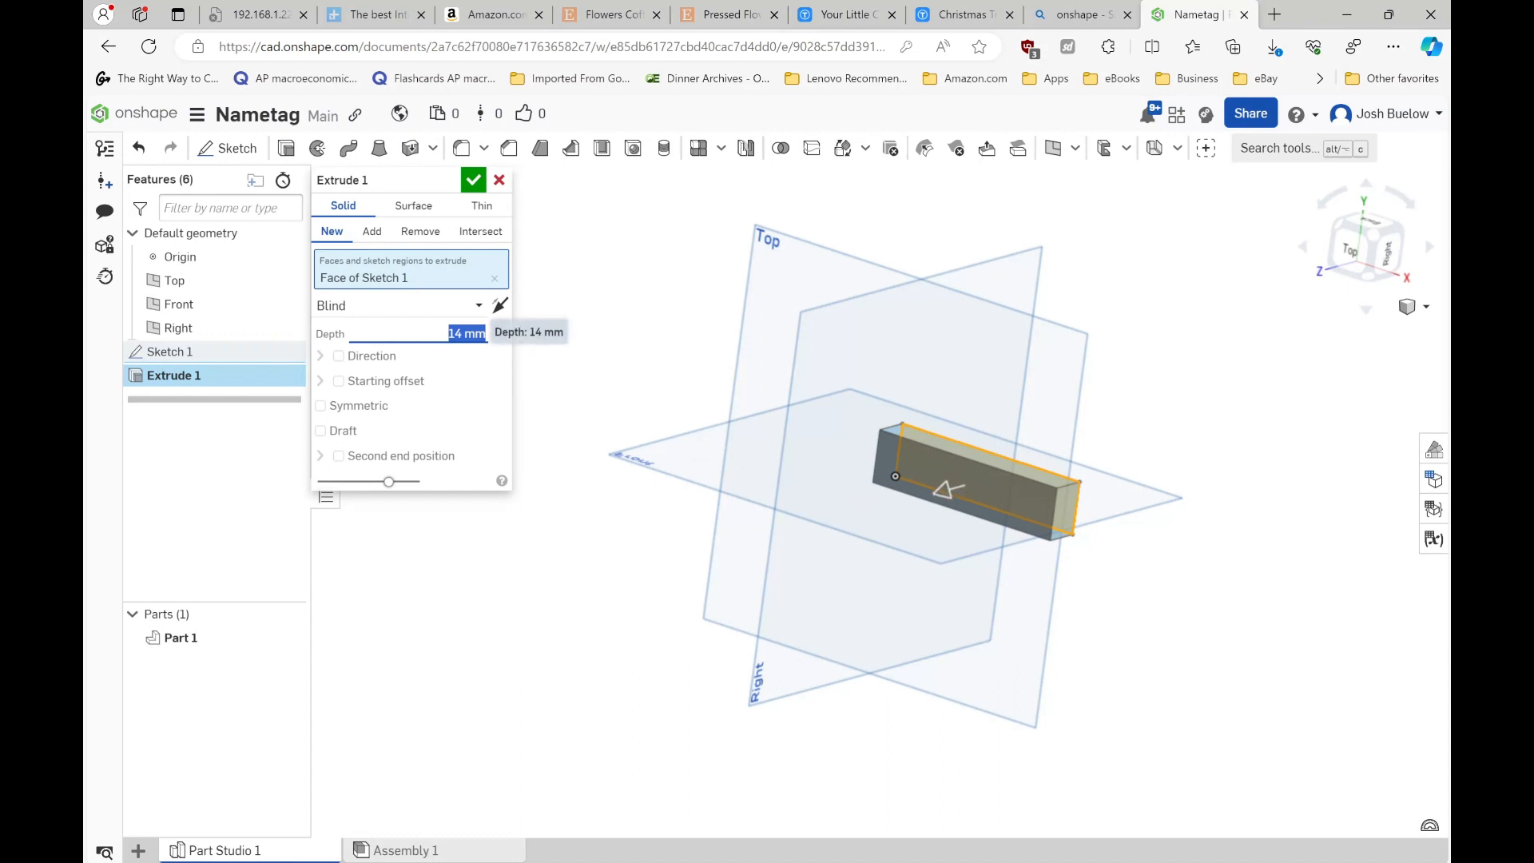
type("2")
key("Return")
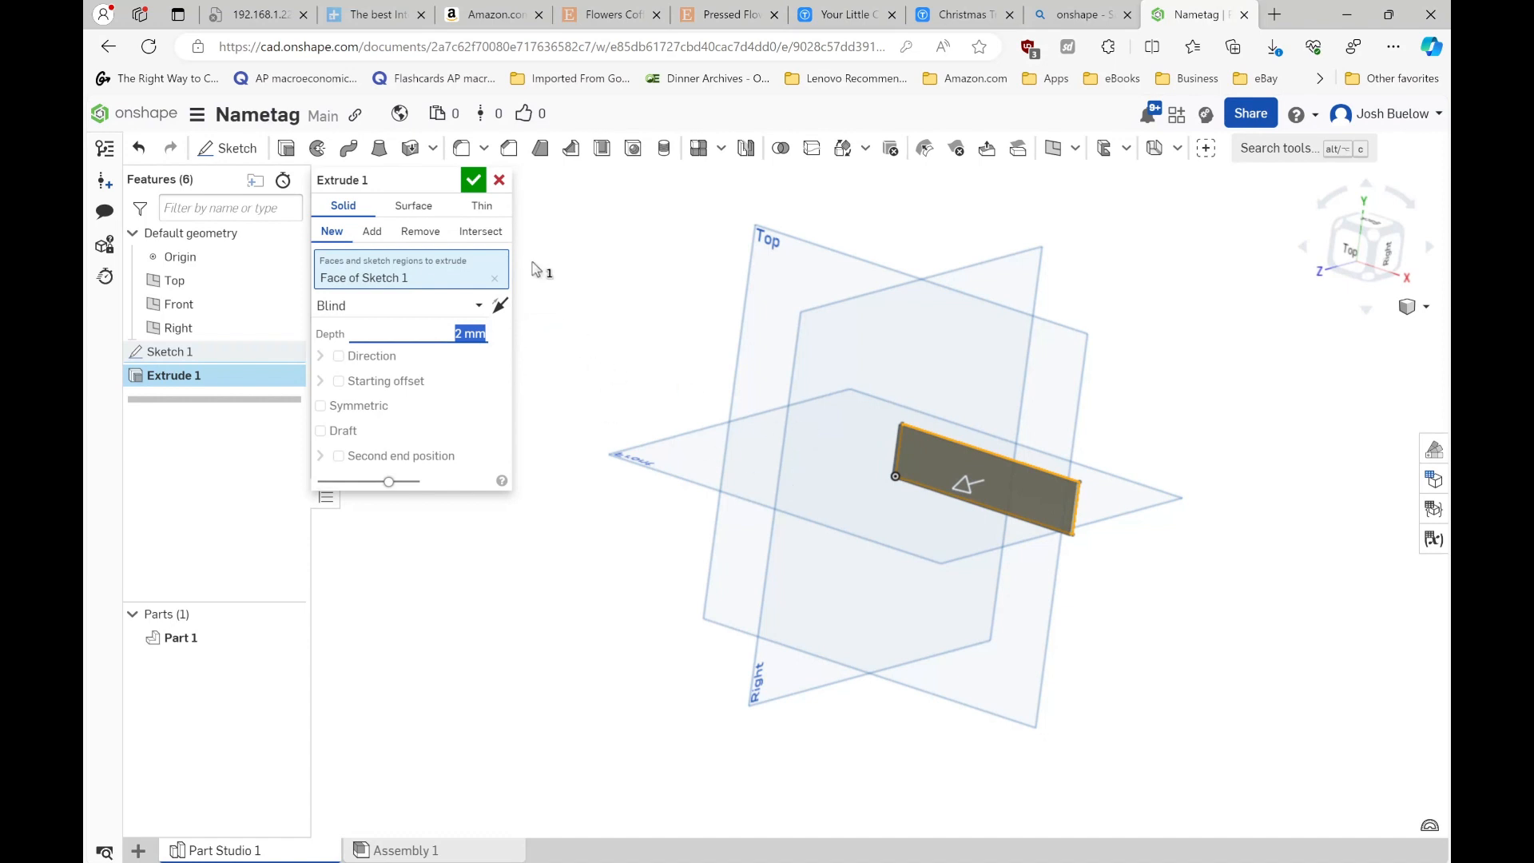
left_click(473, 181)
- Examine the extruded plate up close, checking its end, long edge and large front faces
mouse_move(994, 531)
right_mouse_down()
mouse_move(961, 534)
mouse_move(1023, 580)
mouse_move(972, 519)
mouse_move(972, 541)
right_mouse_up()
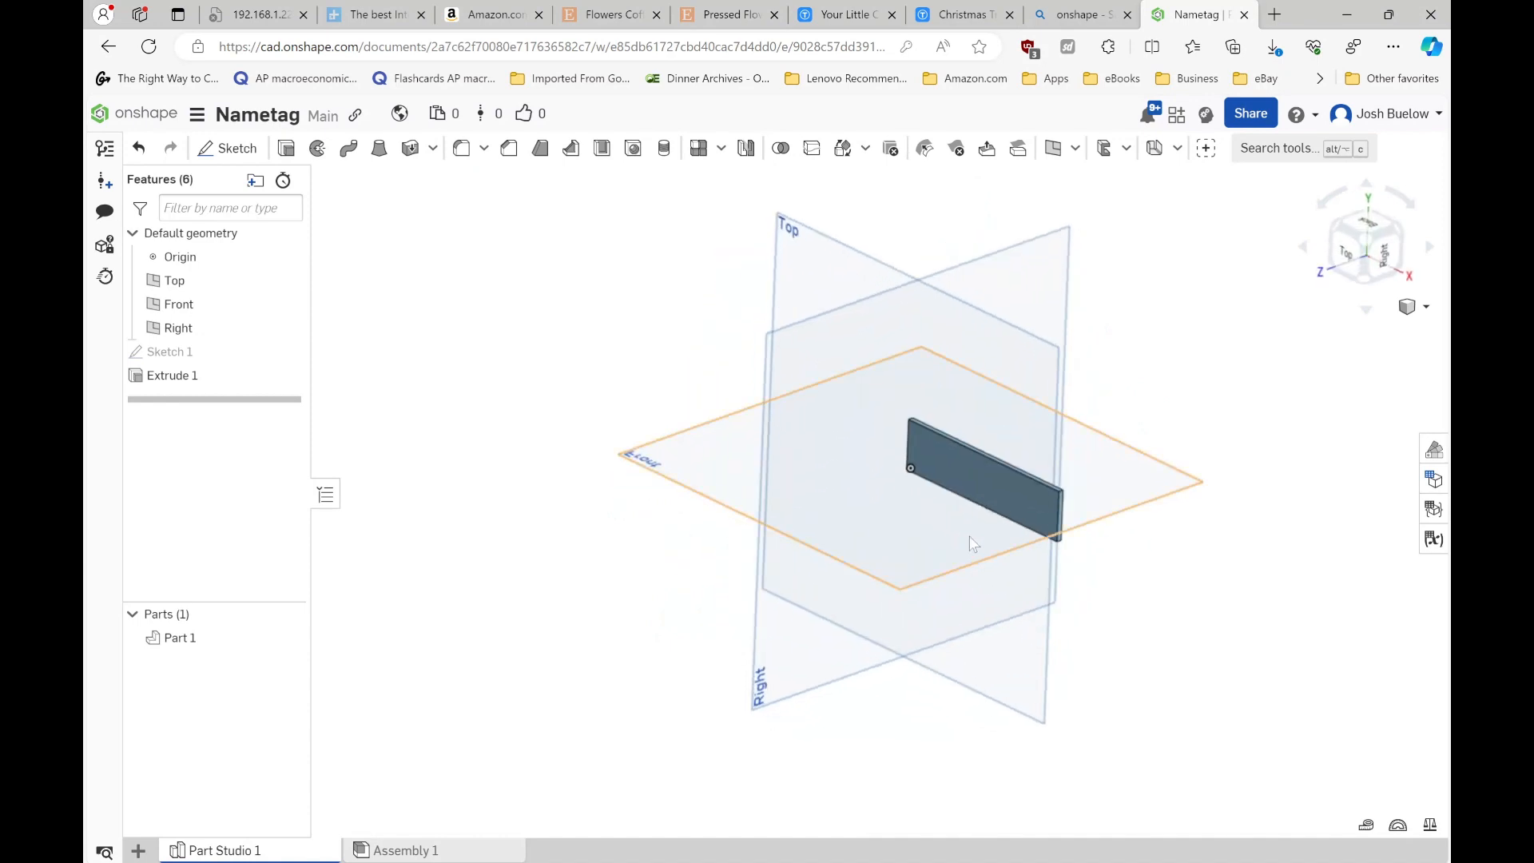
scroll(965, 492, "up", 3)
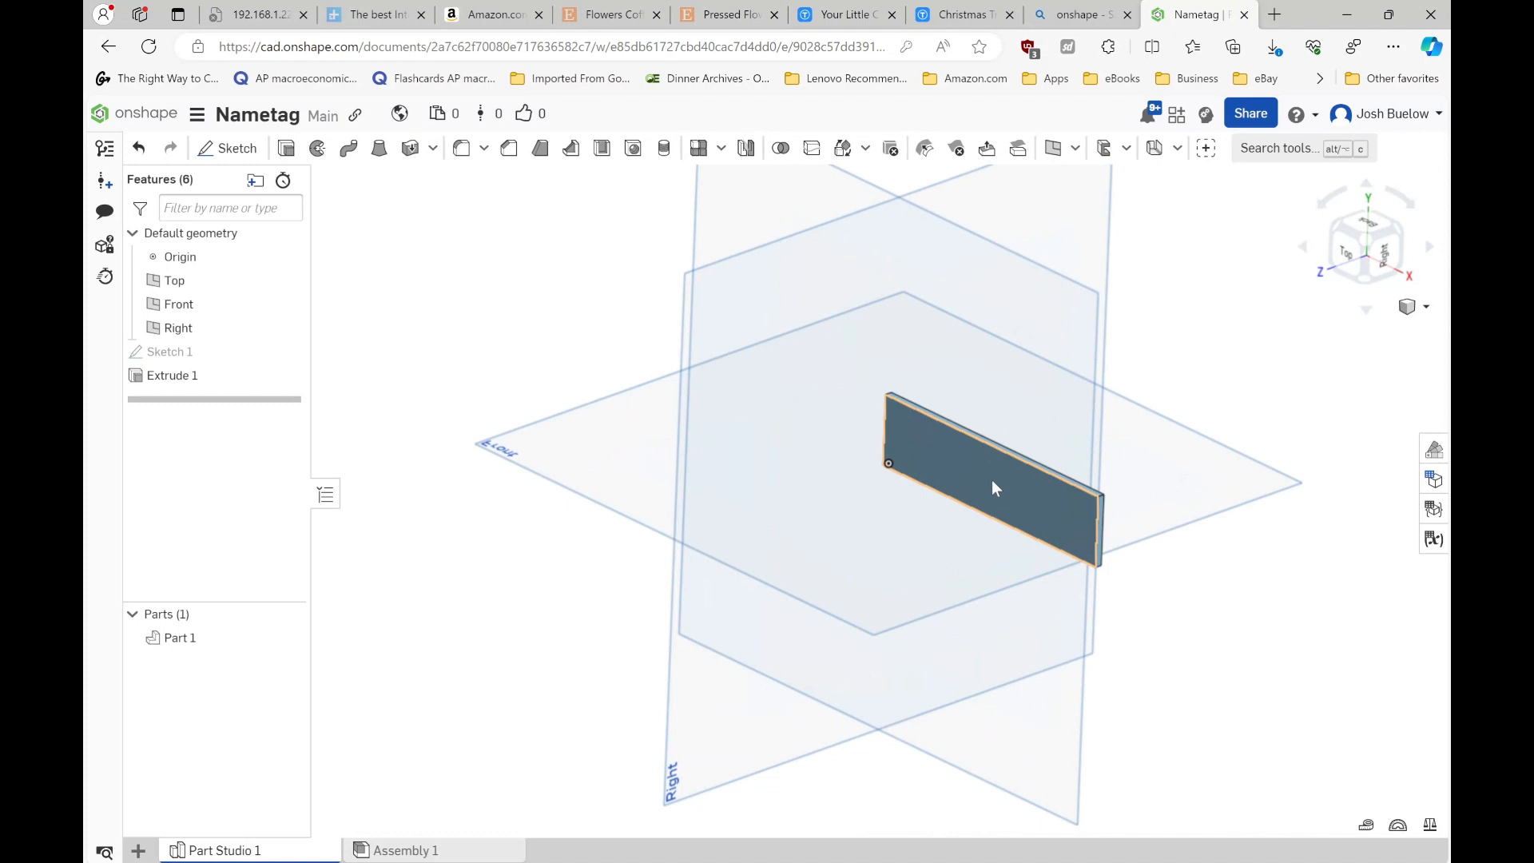
scroll(995, 488, "up", 5)
scroll(994, 487, "down", 4)
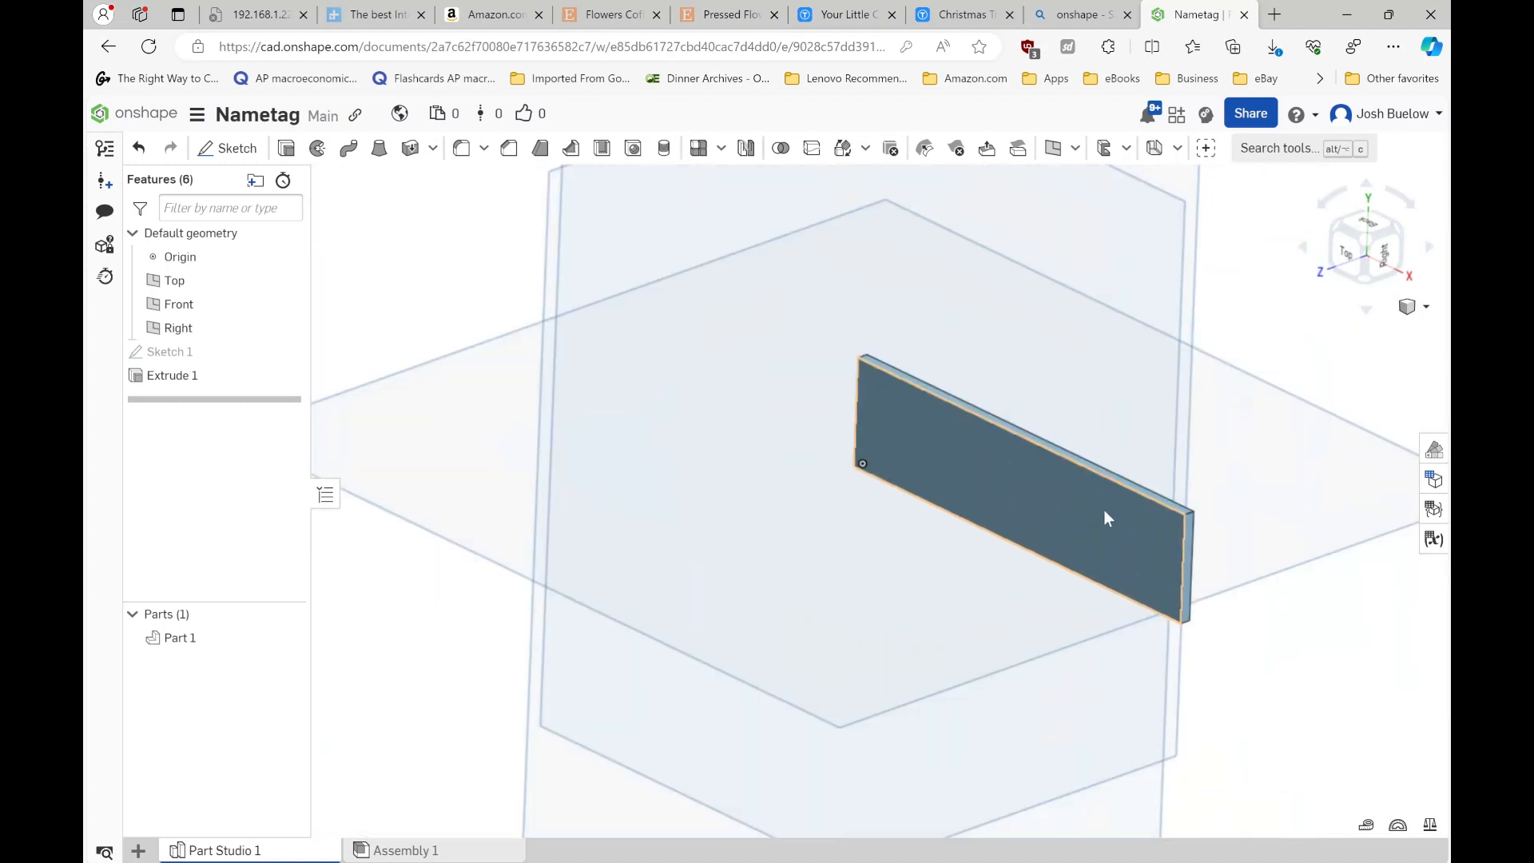
scroll(1115, 499, "up", 5)
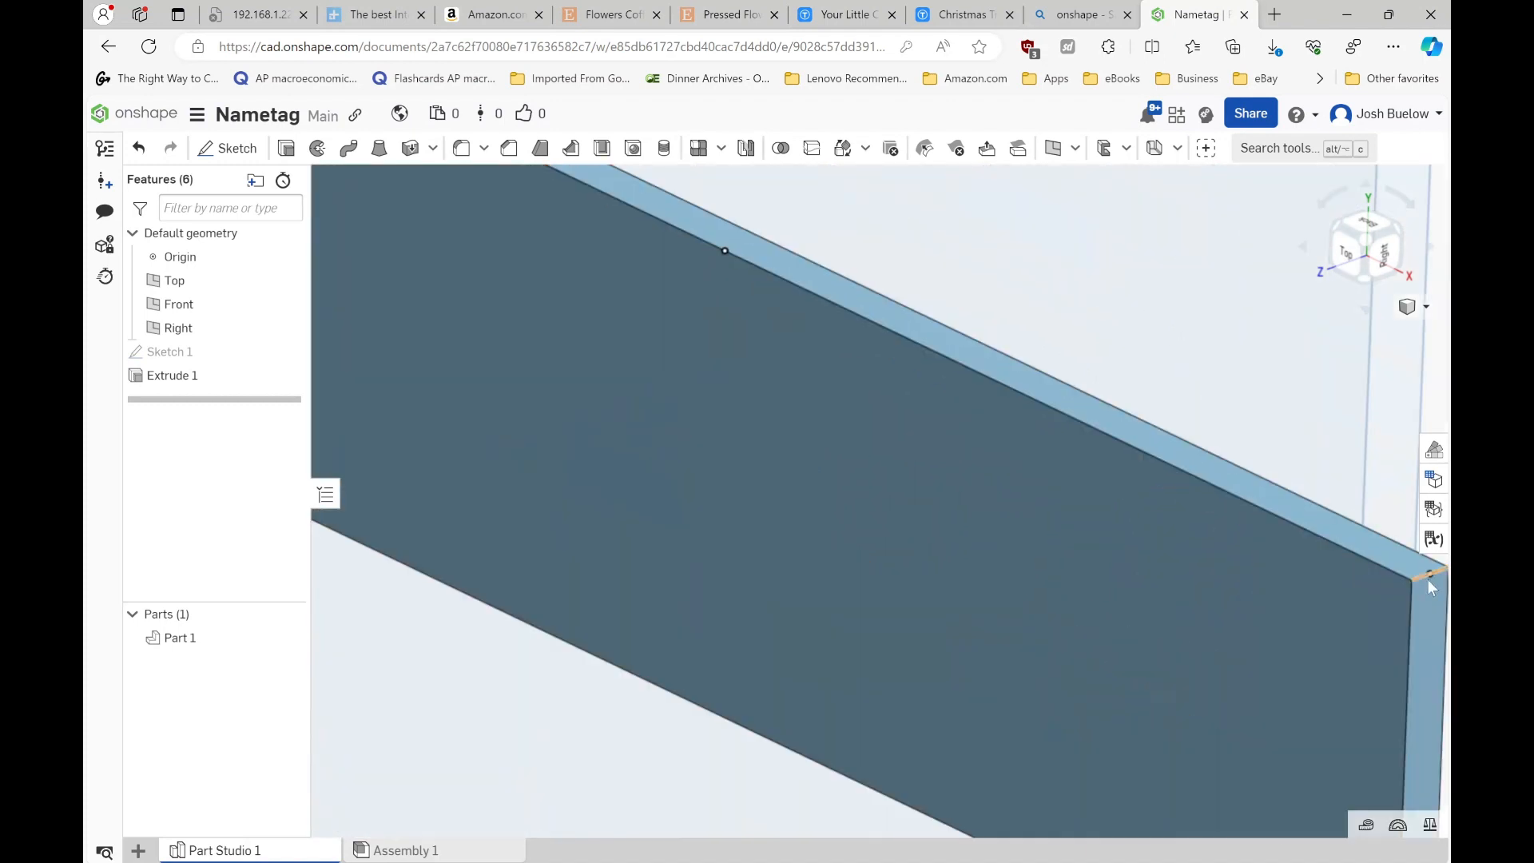
left_click(1429, 619)
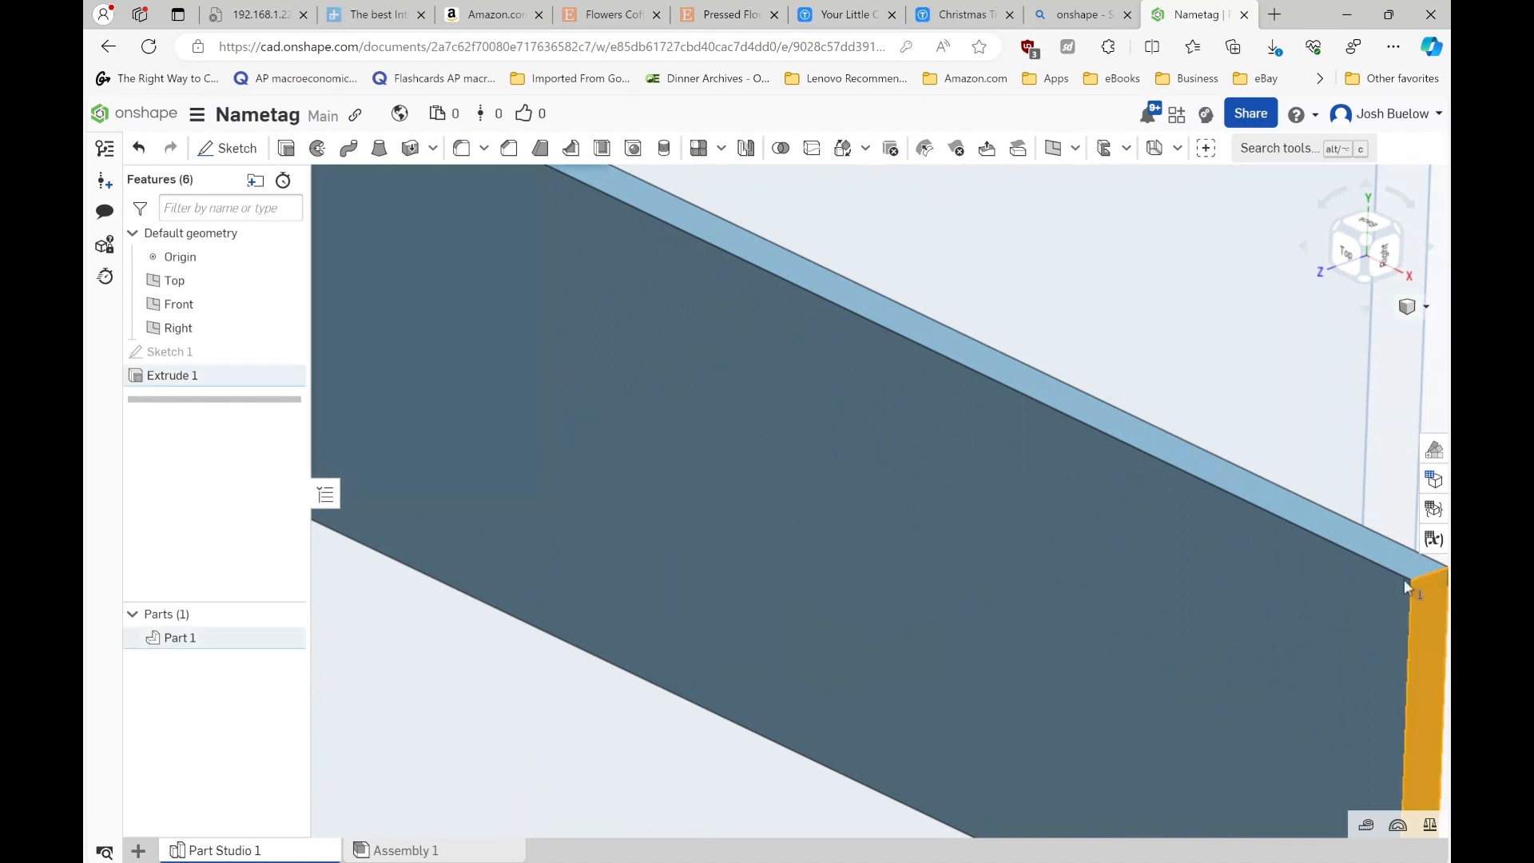
left_click(1313, 528)
left_click(1041, 567)
scroll(1023, 500, "down", 5)
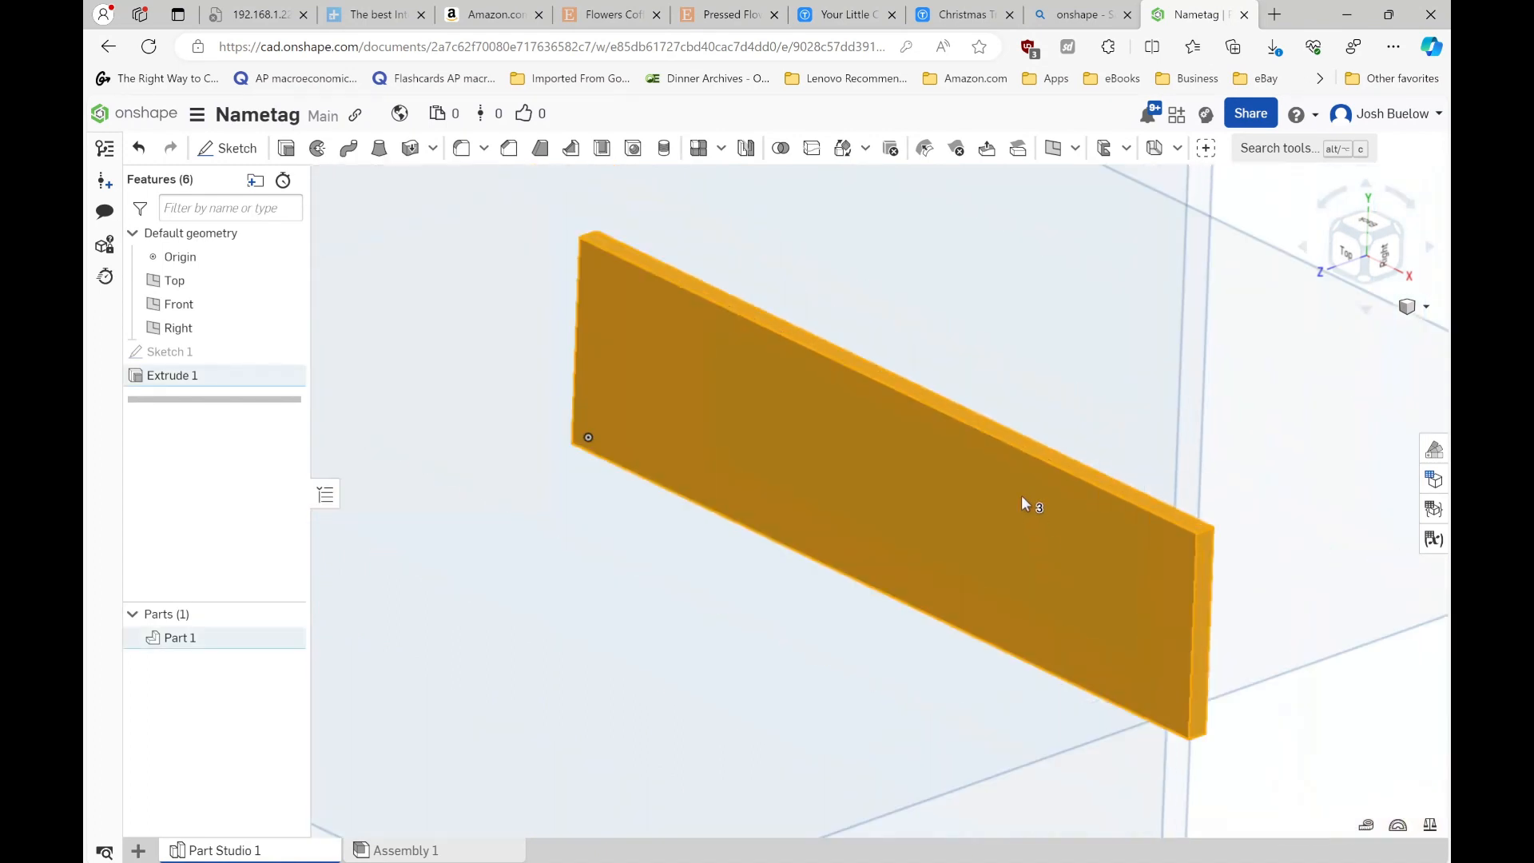
scroll(1021, 496, "down", 3)
left_click(1289, 698)
scroll(1104, 559, "down", 2)
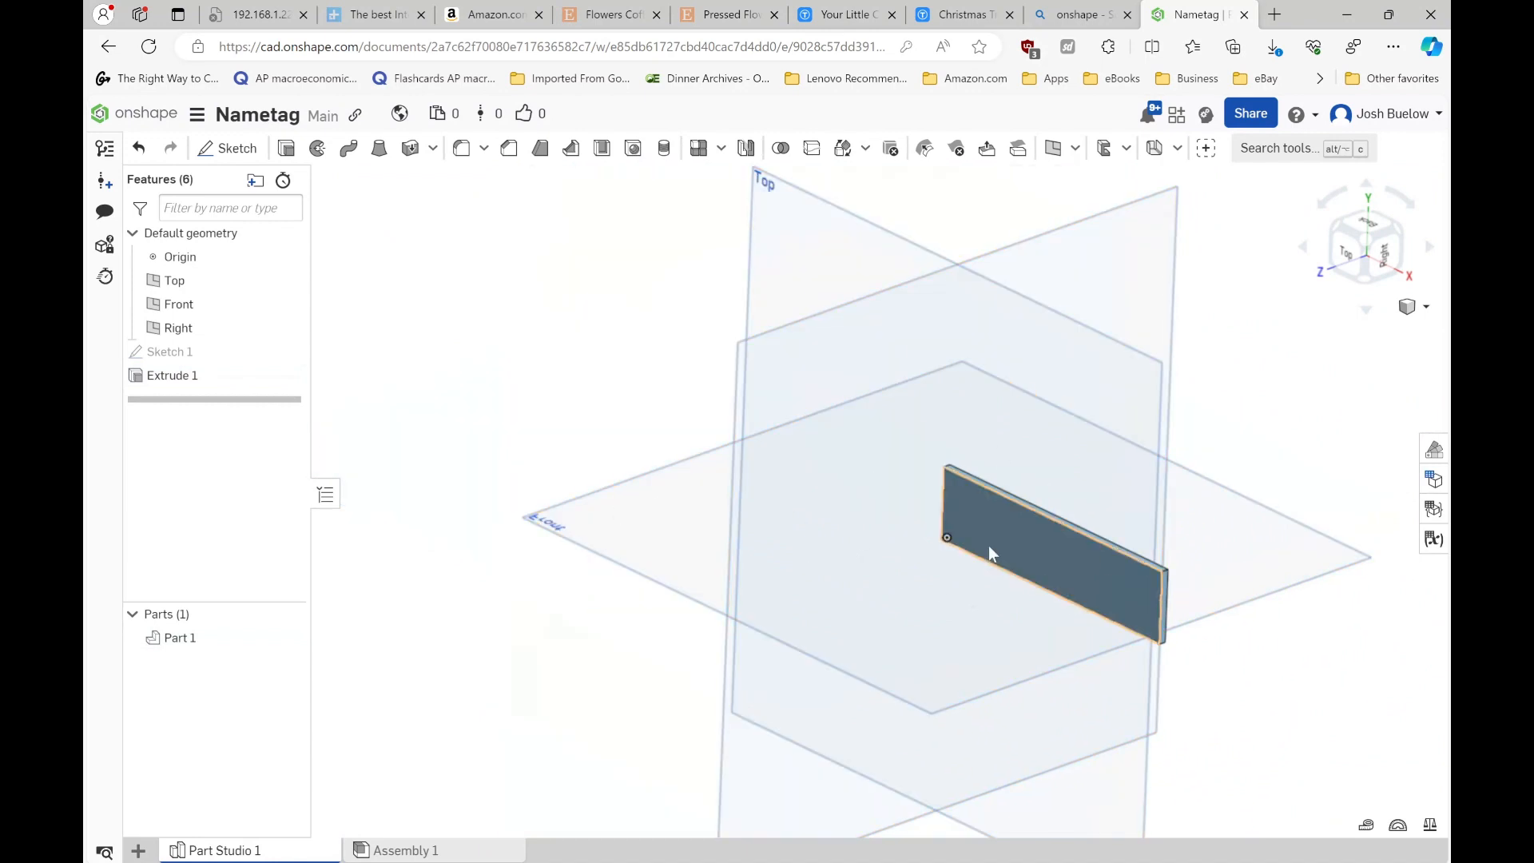
- Start a new sketch on the plate's large front face
left_click(1029, 545)
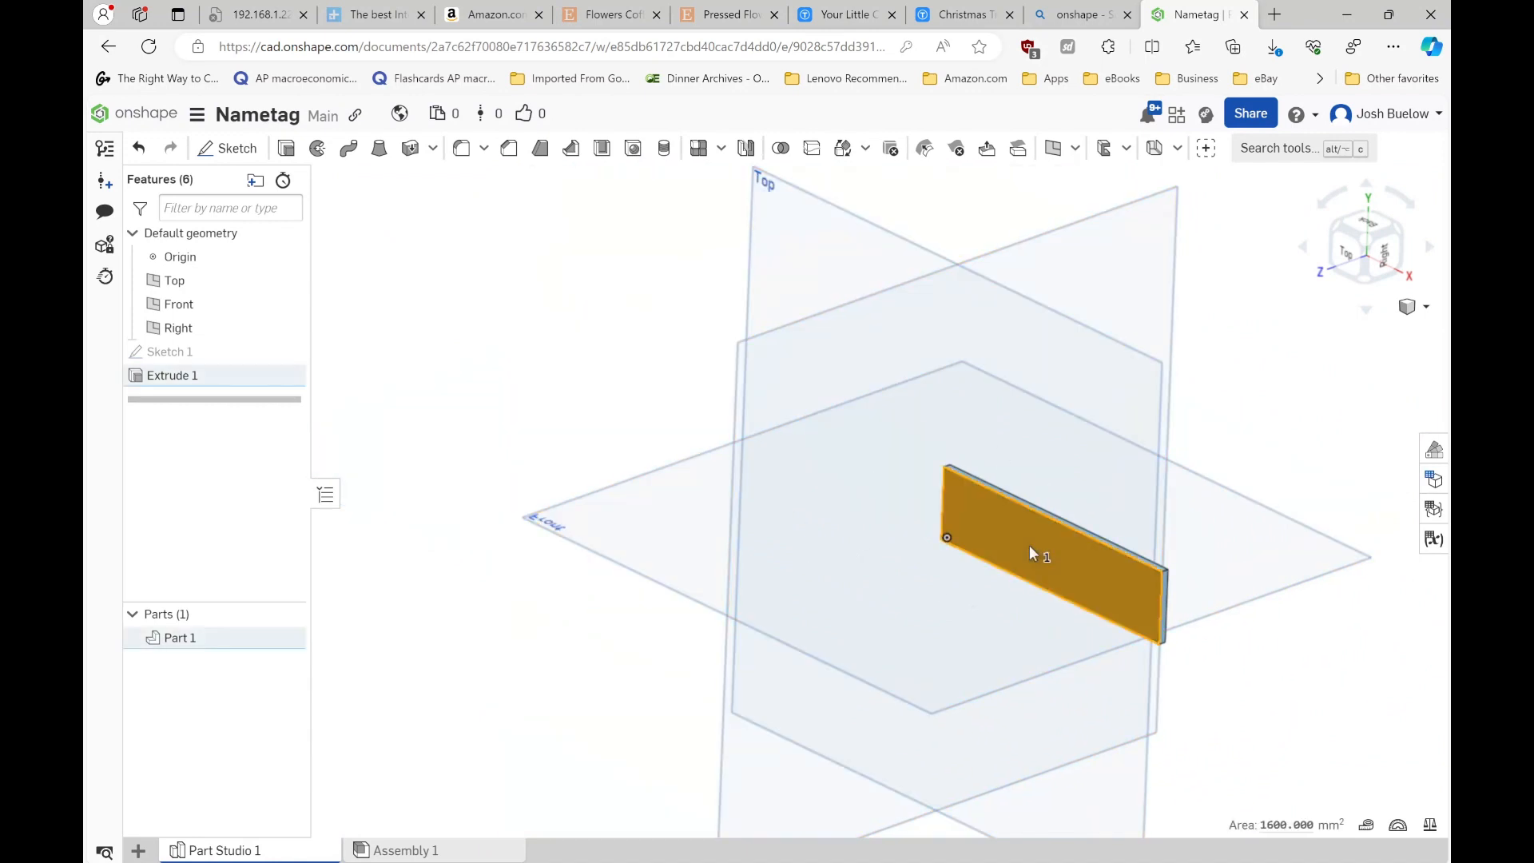
left_click(223, 150)
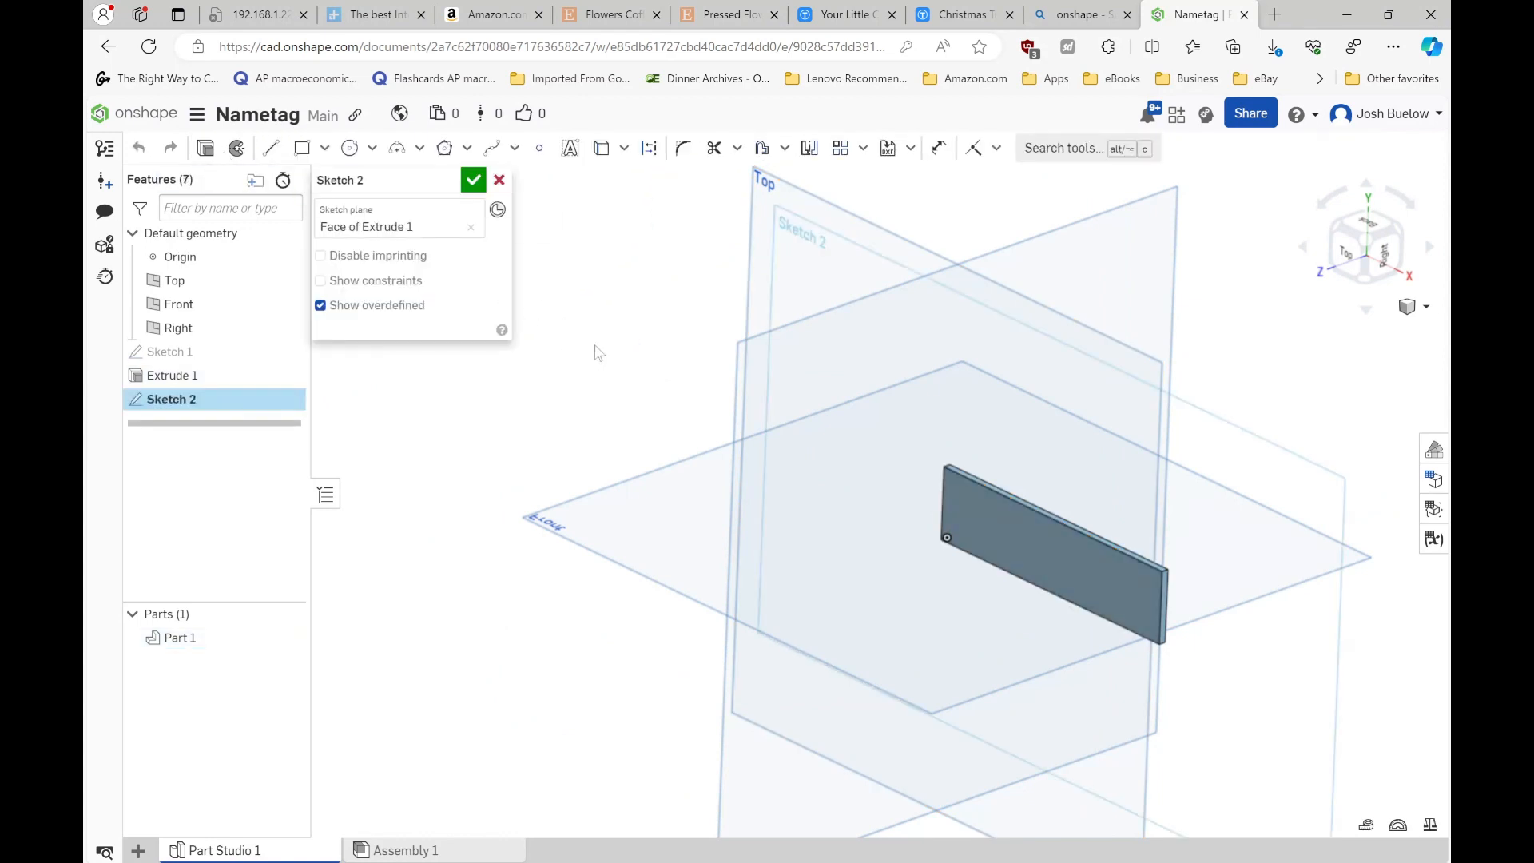
key("n")
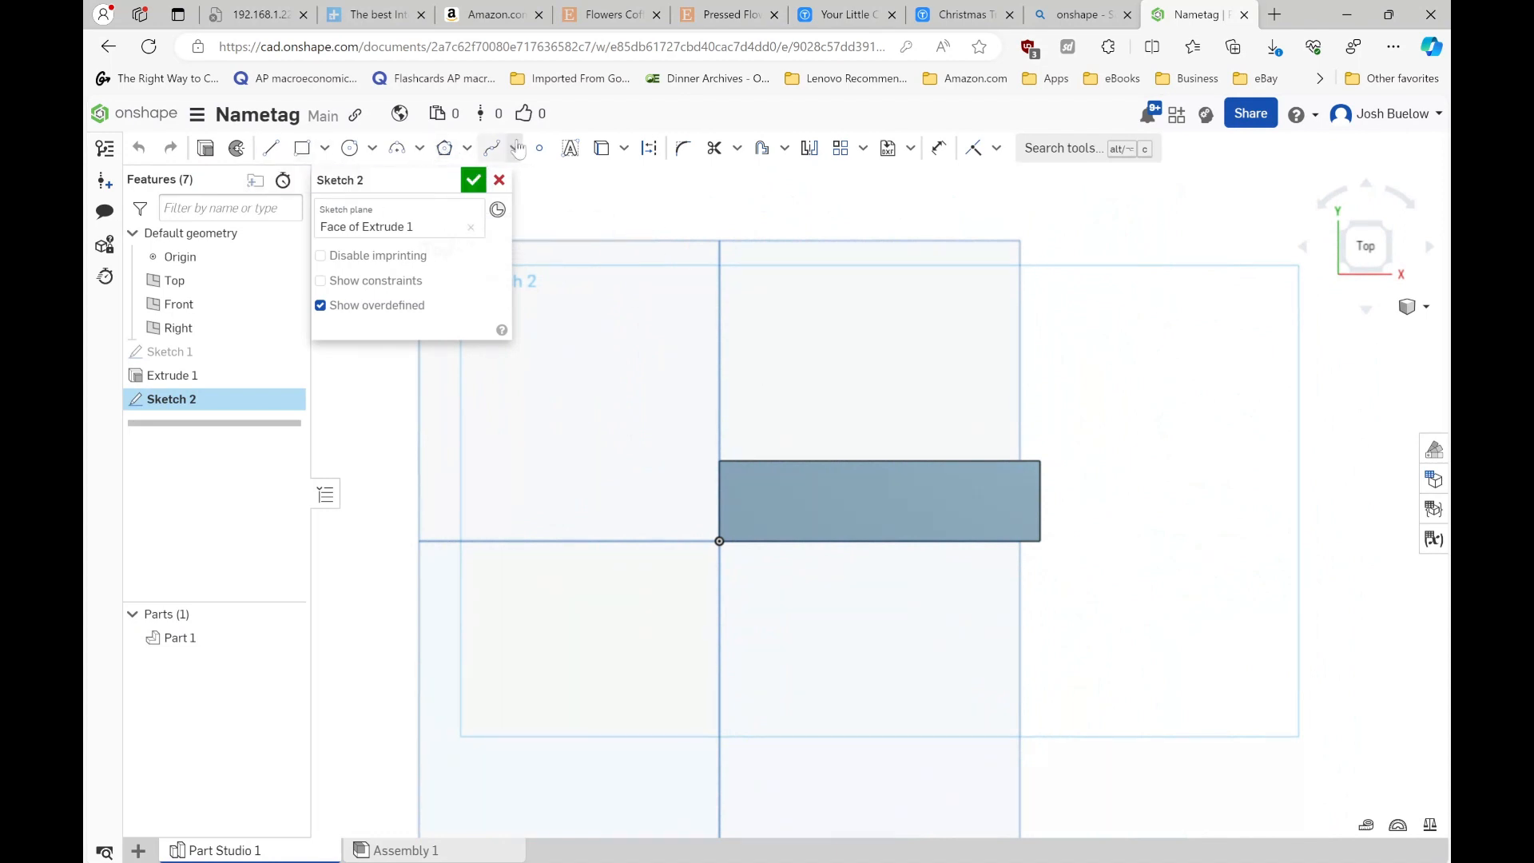
- Add sketch text about 10.5 mm tall inside the plate face, containing the person's first name in capitals in the Allerta font
left_click(571, 151)
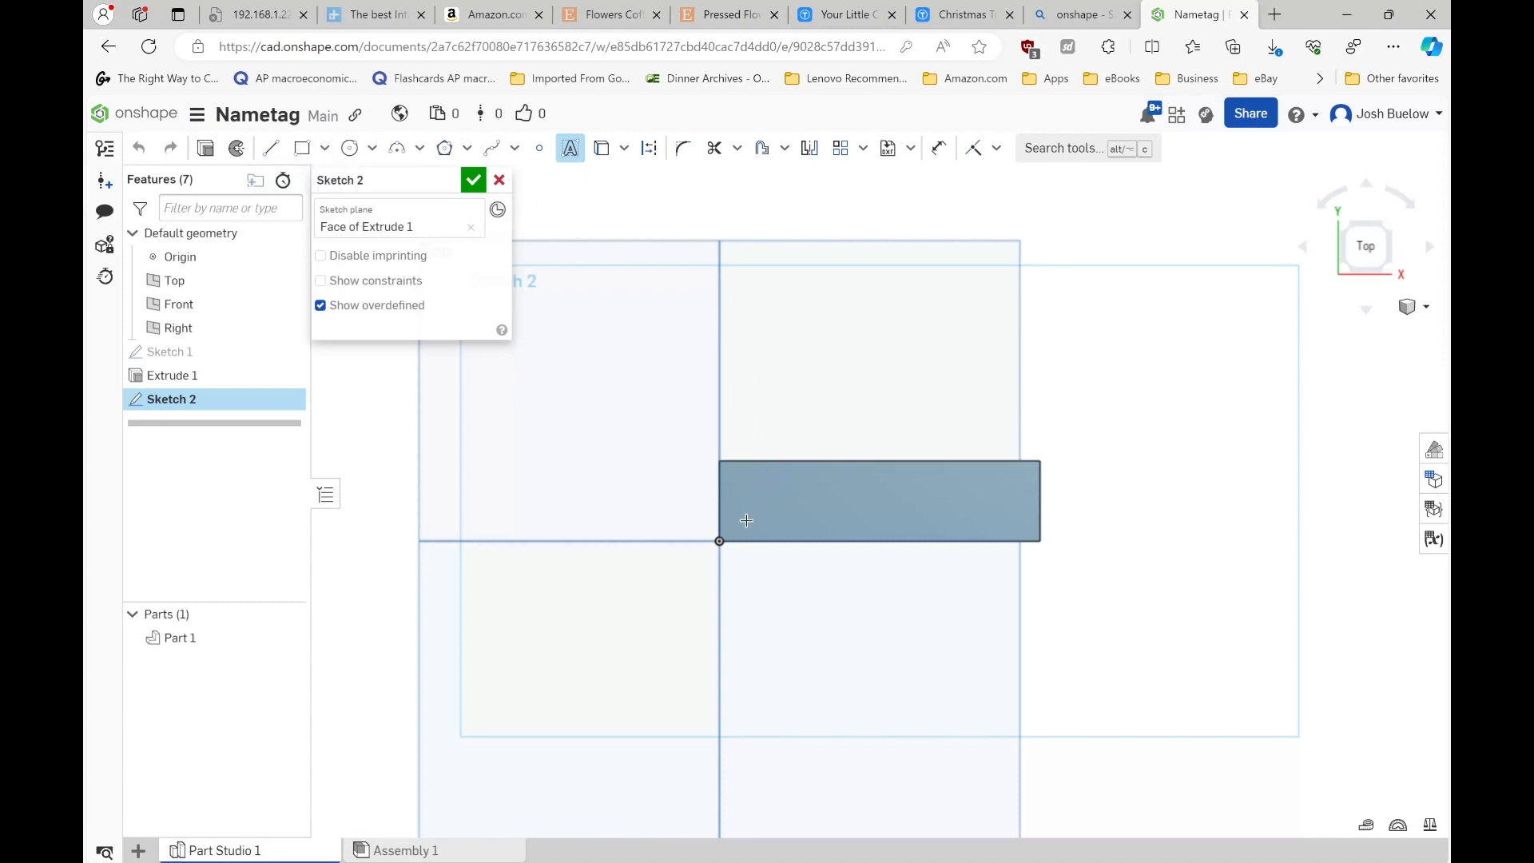
left_click_drag(746, 520, 1003, 478)
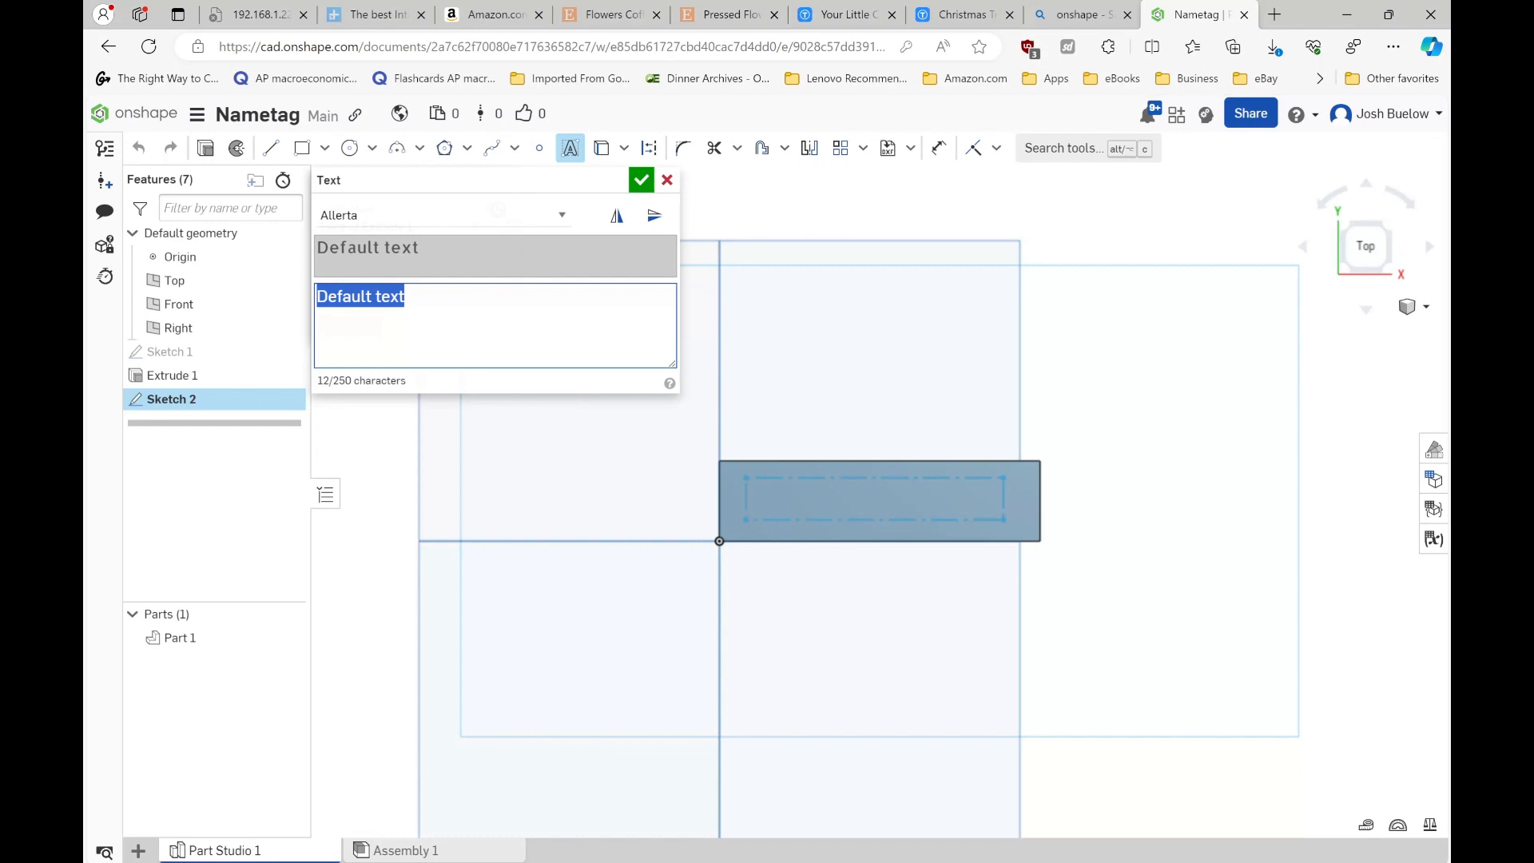
type("JOSH")
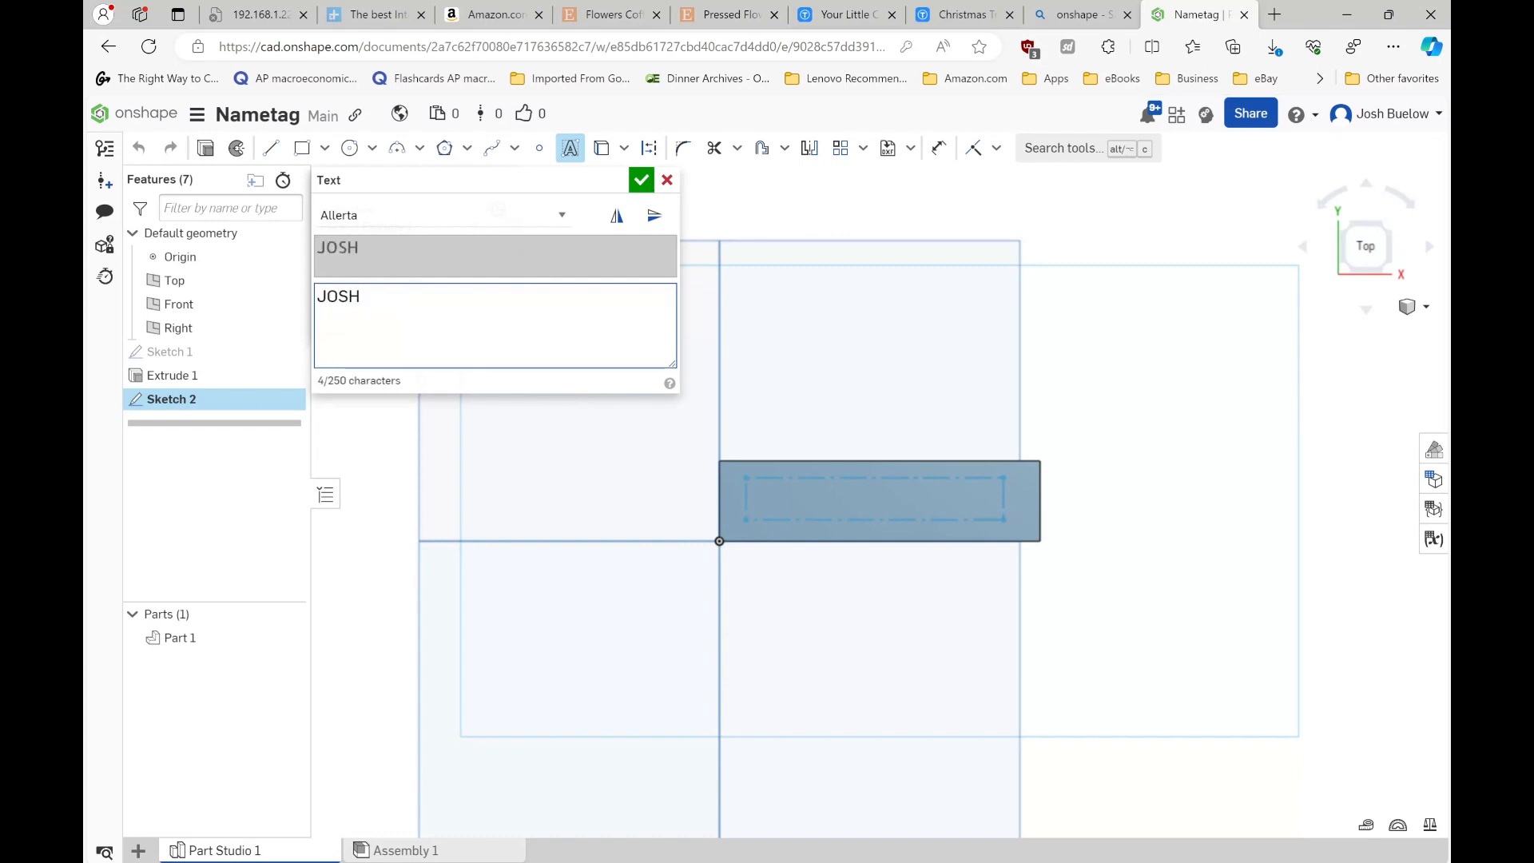
left_click(641, 179)
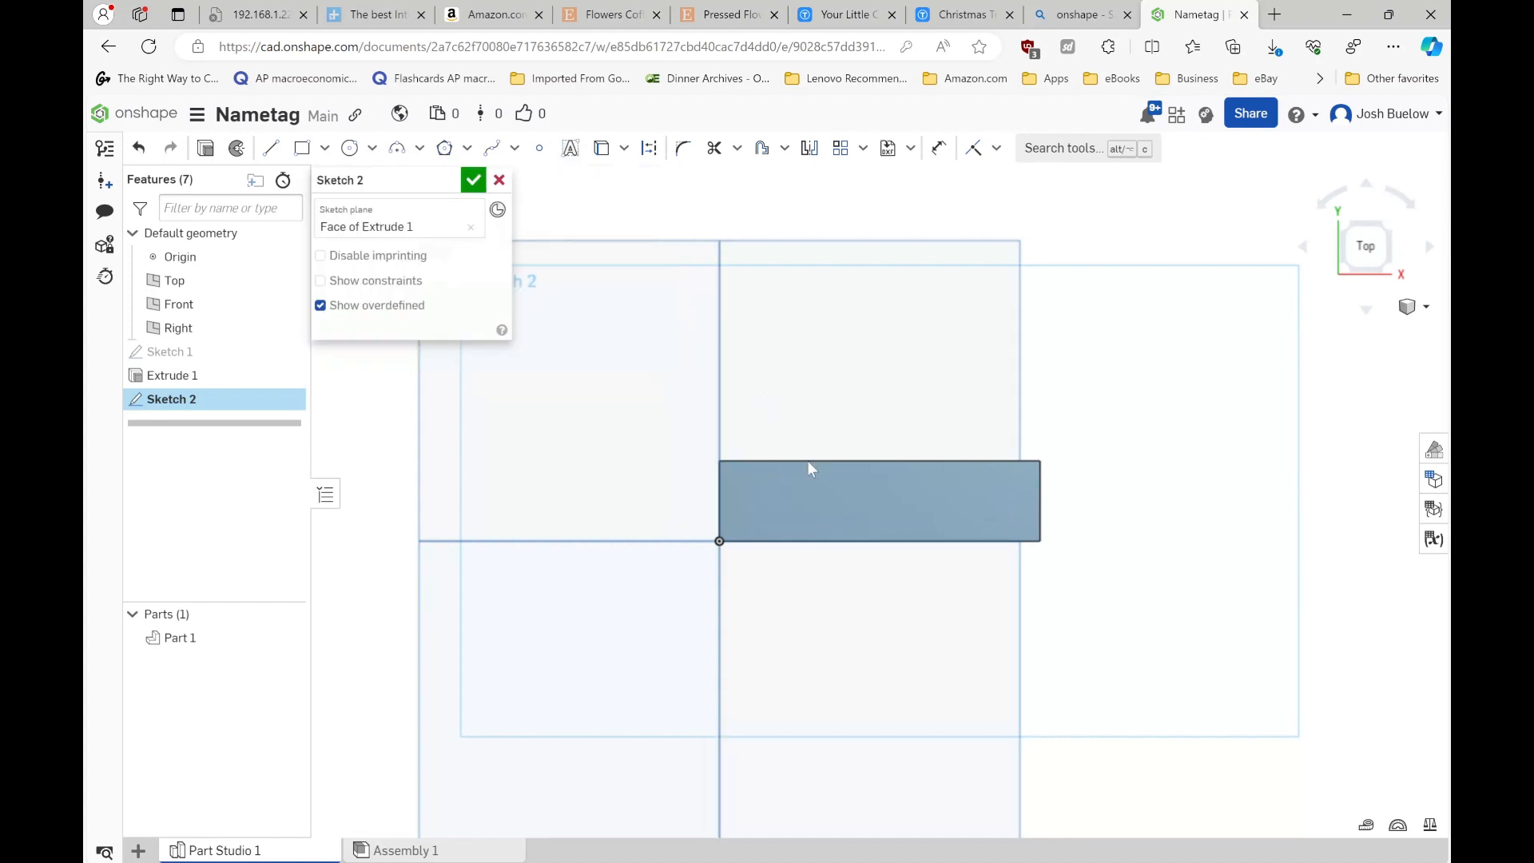
scroll(817, 499, "down", 2)
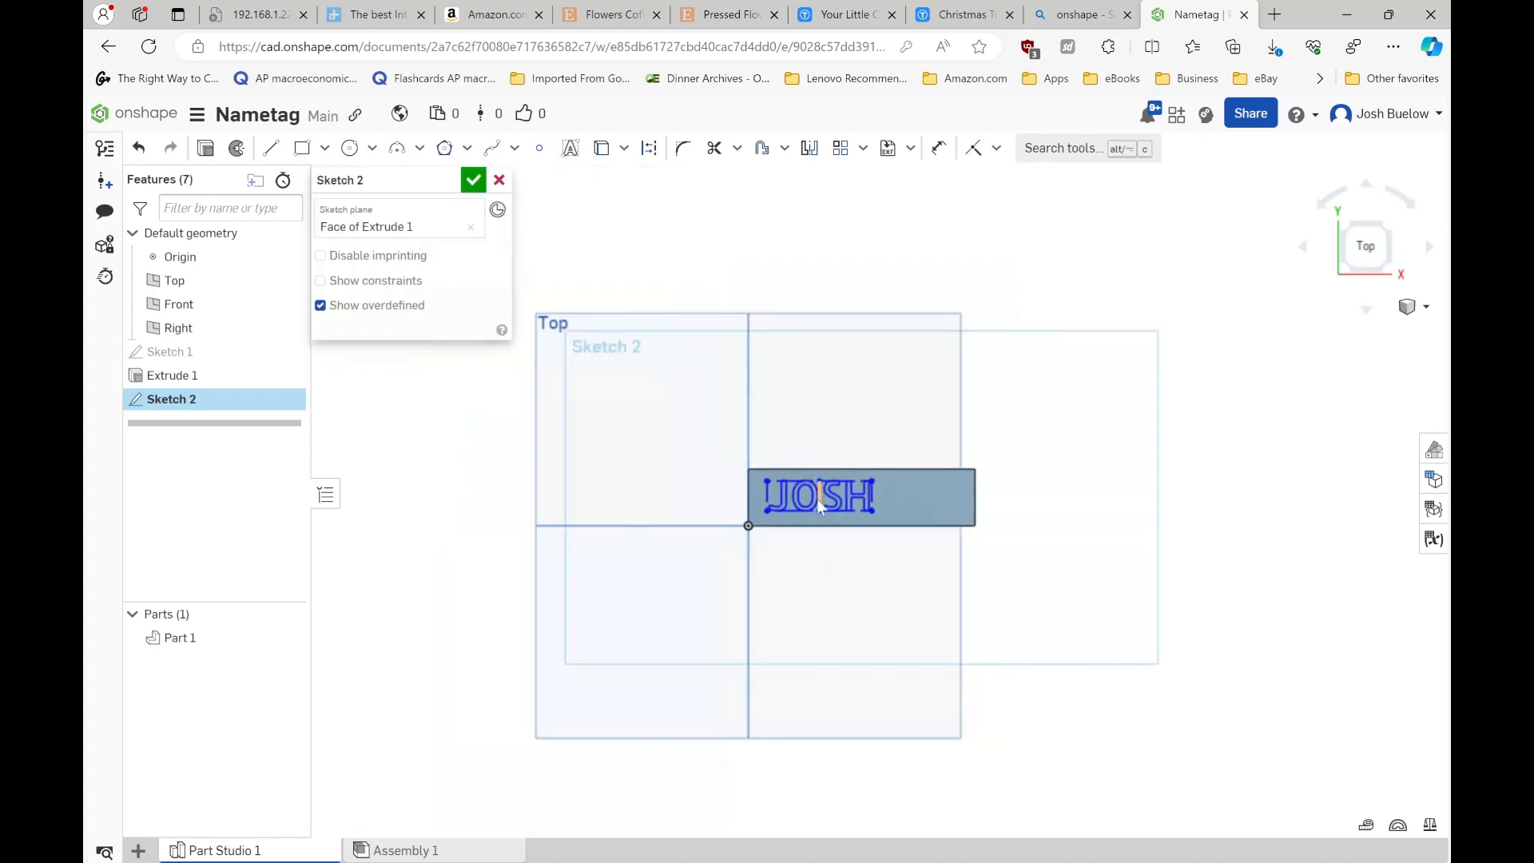
scroll(817, 498, "up", 5)
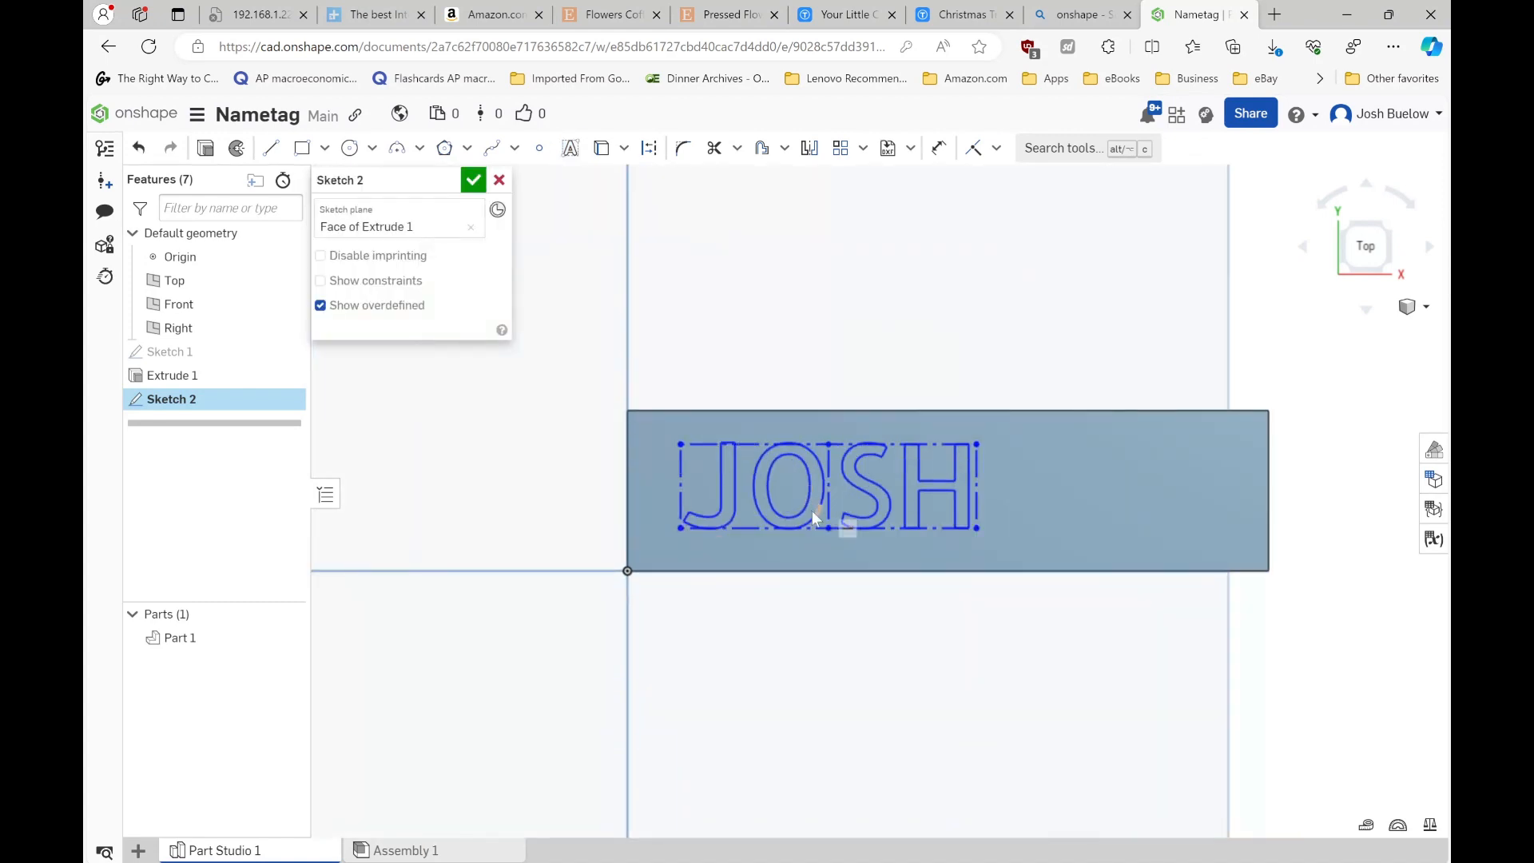
scroll(812, 511, "down", 5)
scroll(798, 506, "up", 5)
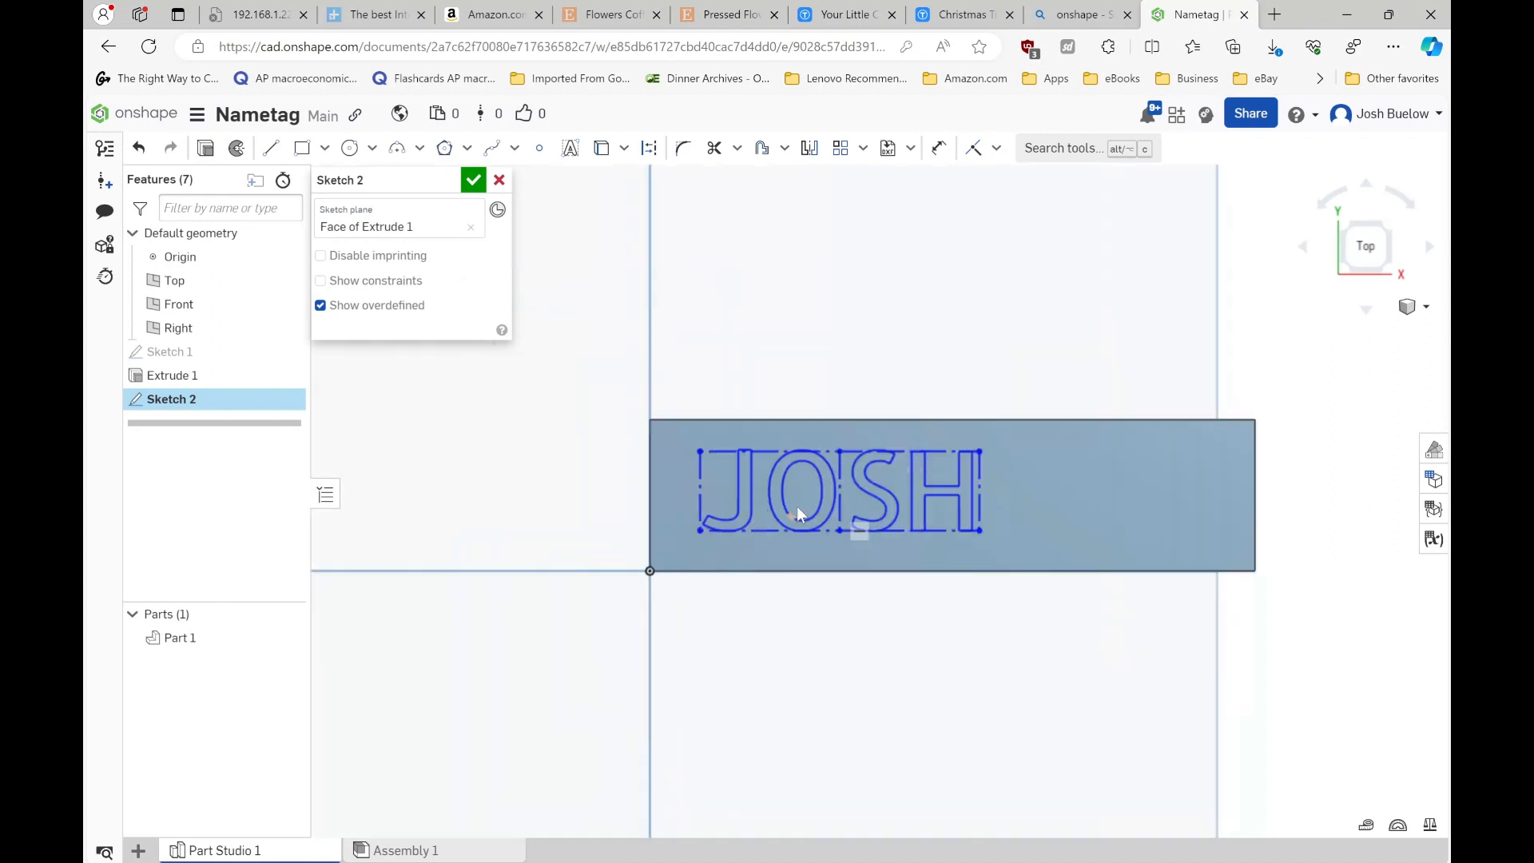
- Move the name text horizontally toward the middle of the plate
left_click(755, 468)
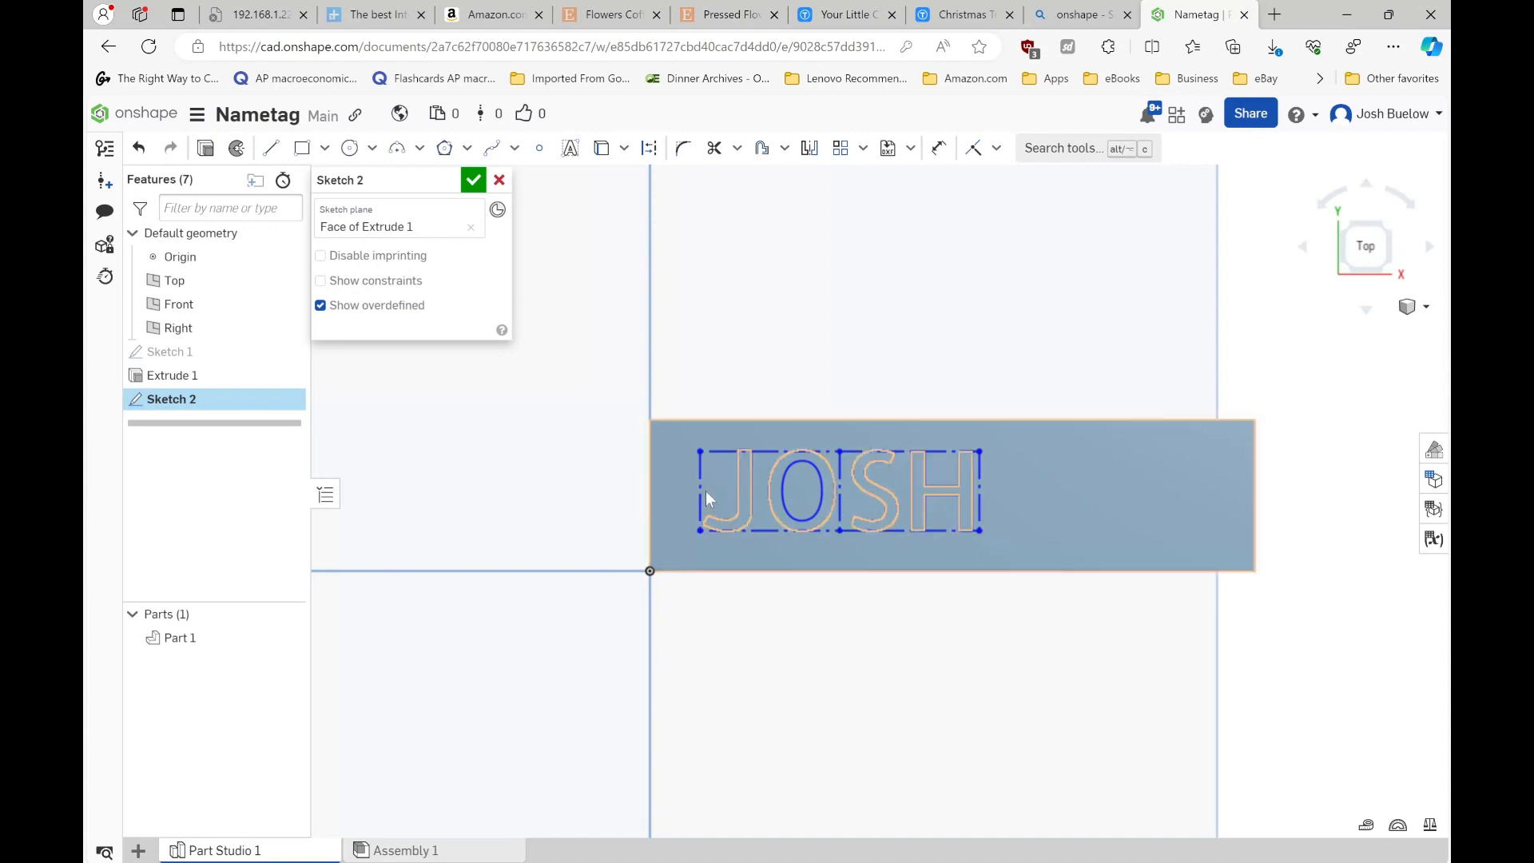
key("Escape")
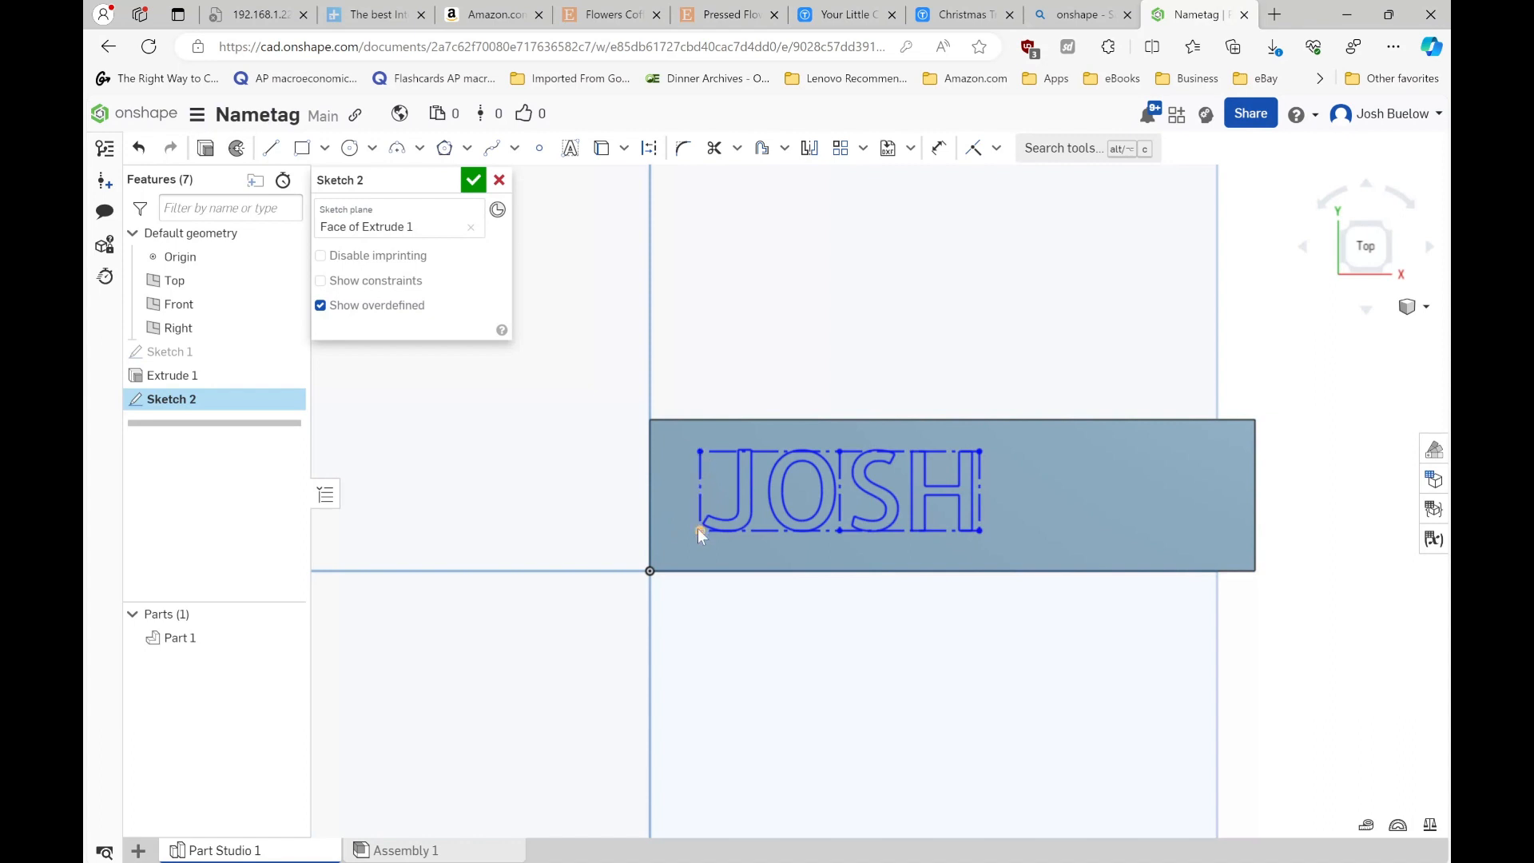
mouse_move(698, 529)
left_mouse_down()
mouse_move(748, 549)
mouse_move(901, 539)
mouse_move(735, 530)
left_mouse_up()
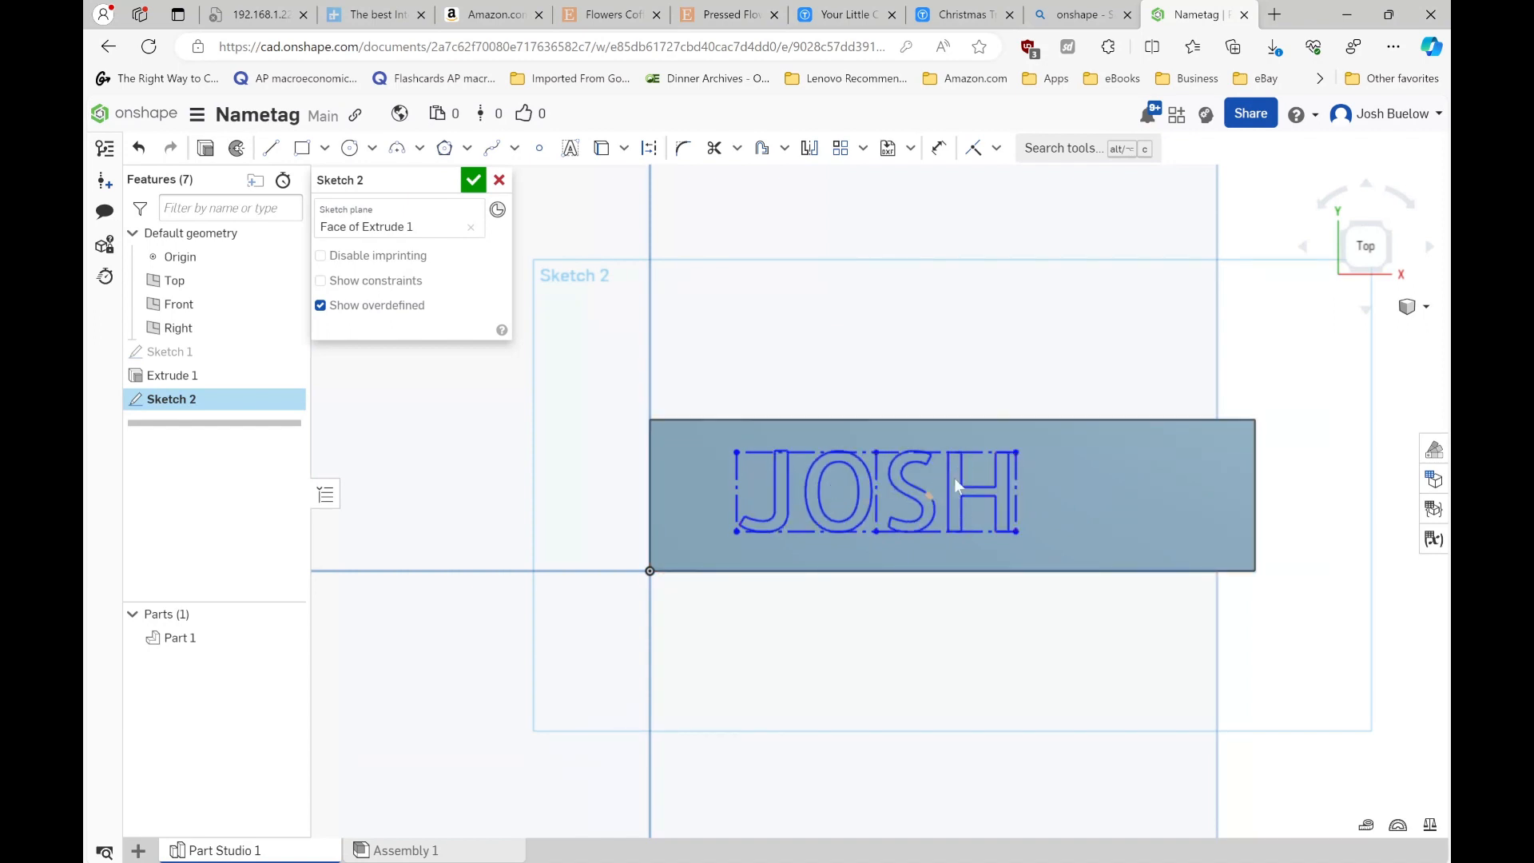
- Dimension the height of the name text's bounding box and set it to 13 mm
left_click(941, 152)
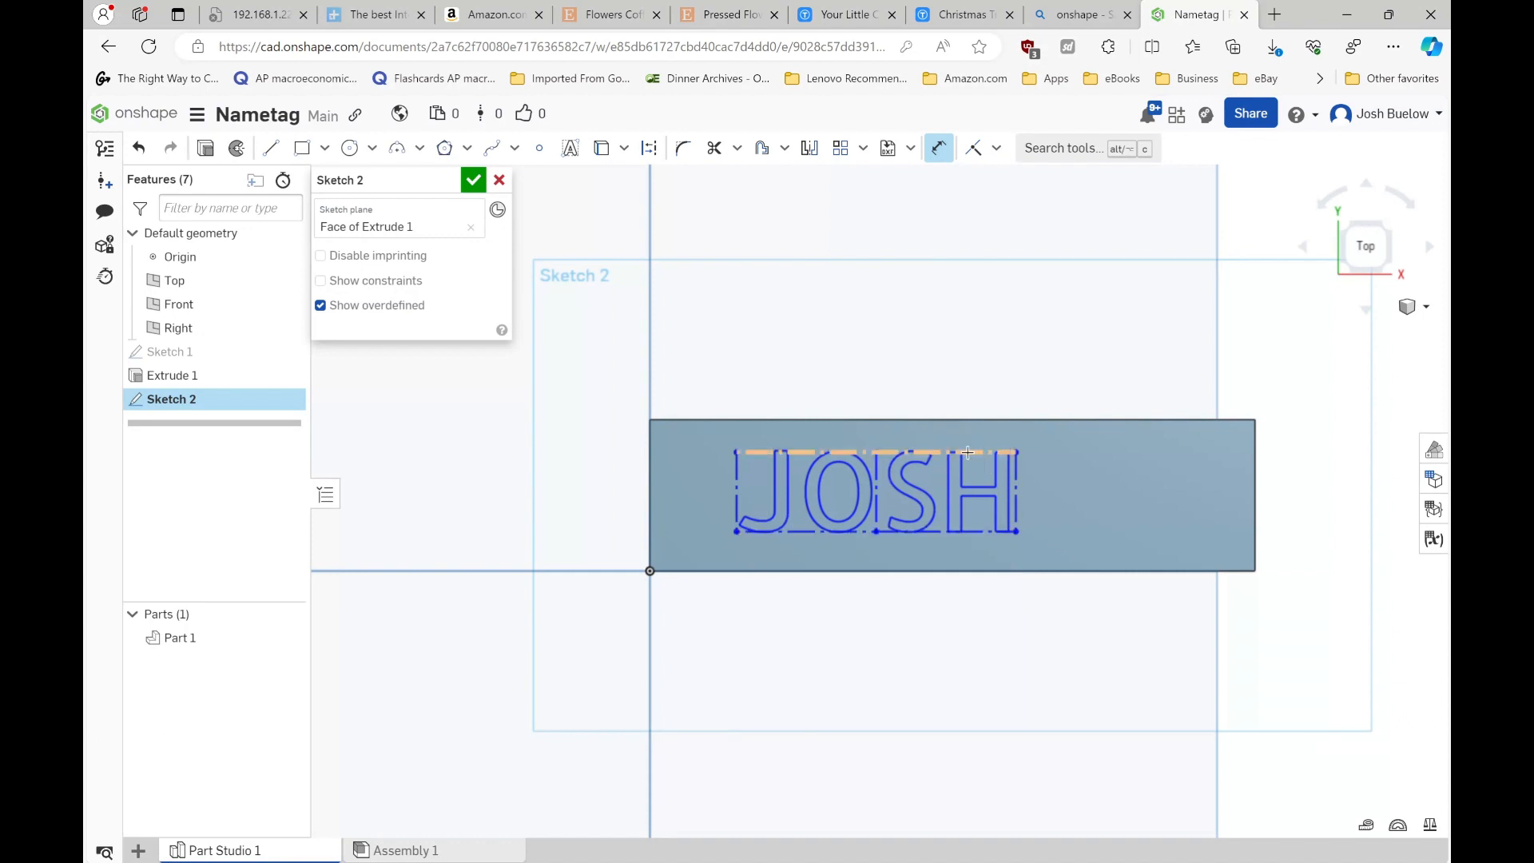
left_click(1017, 489)
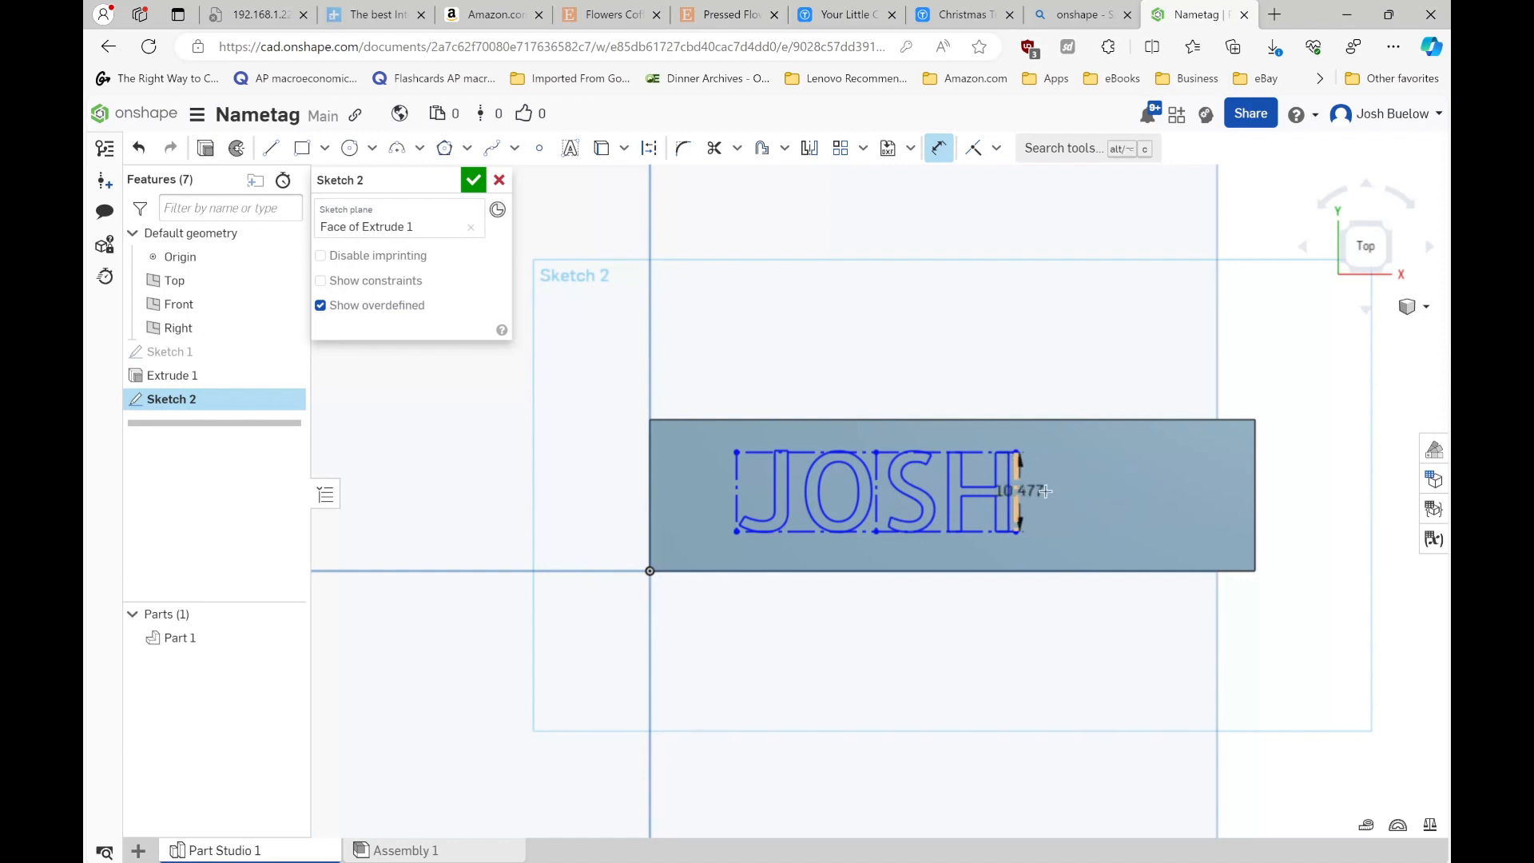
left_click(1110, 488)
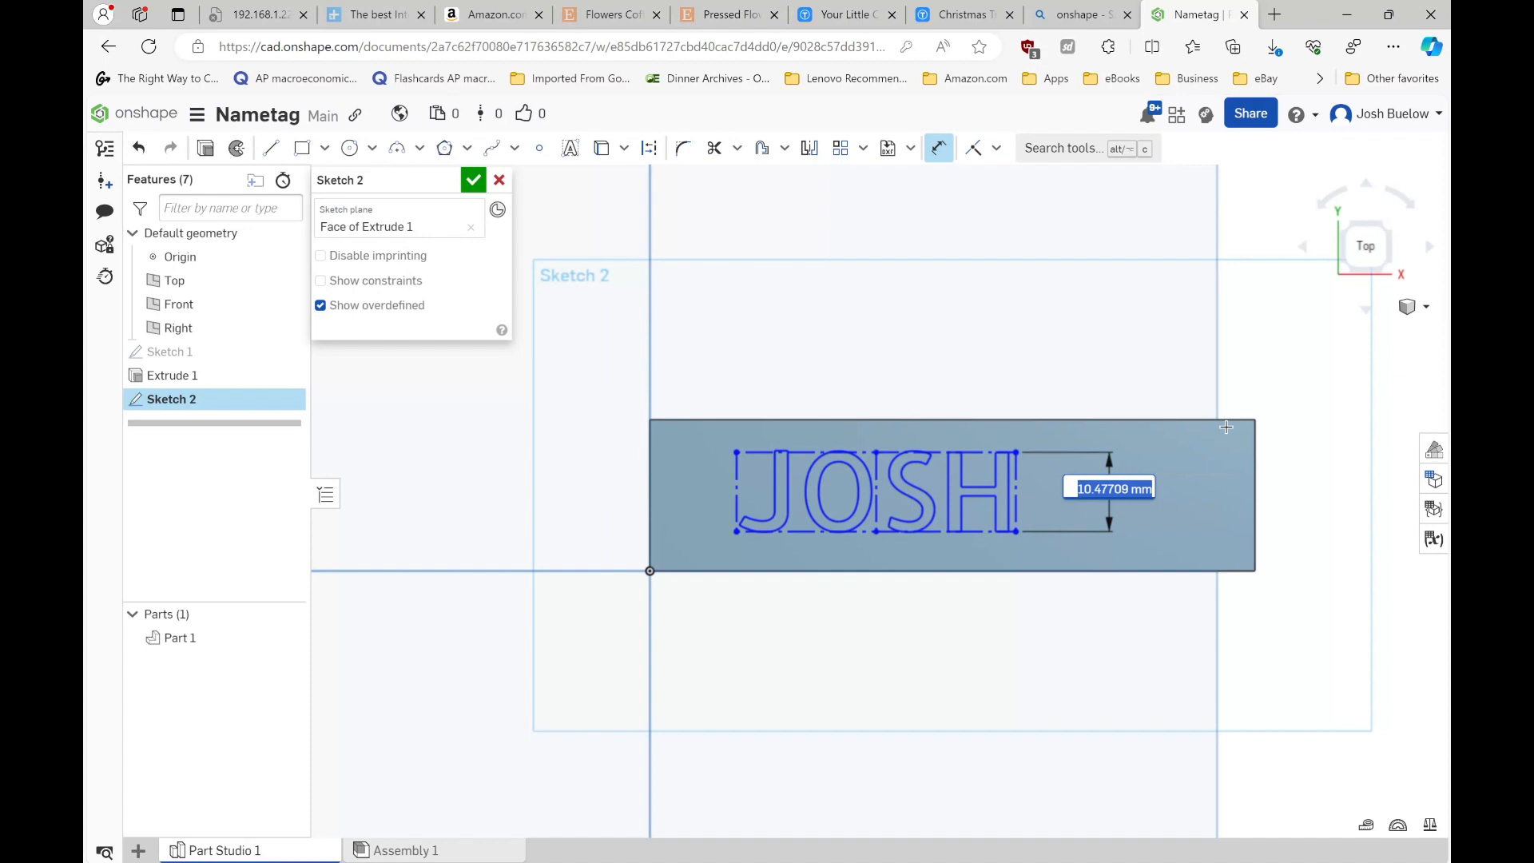
type("13")
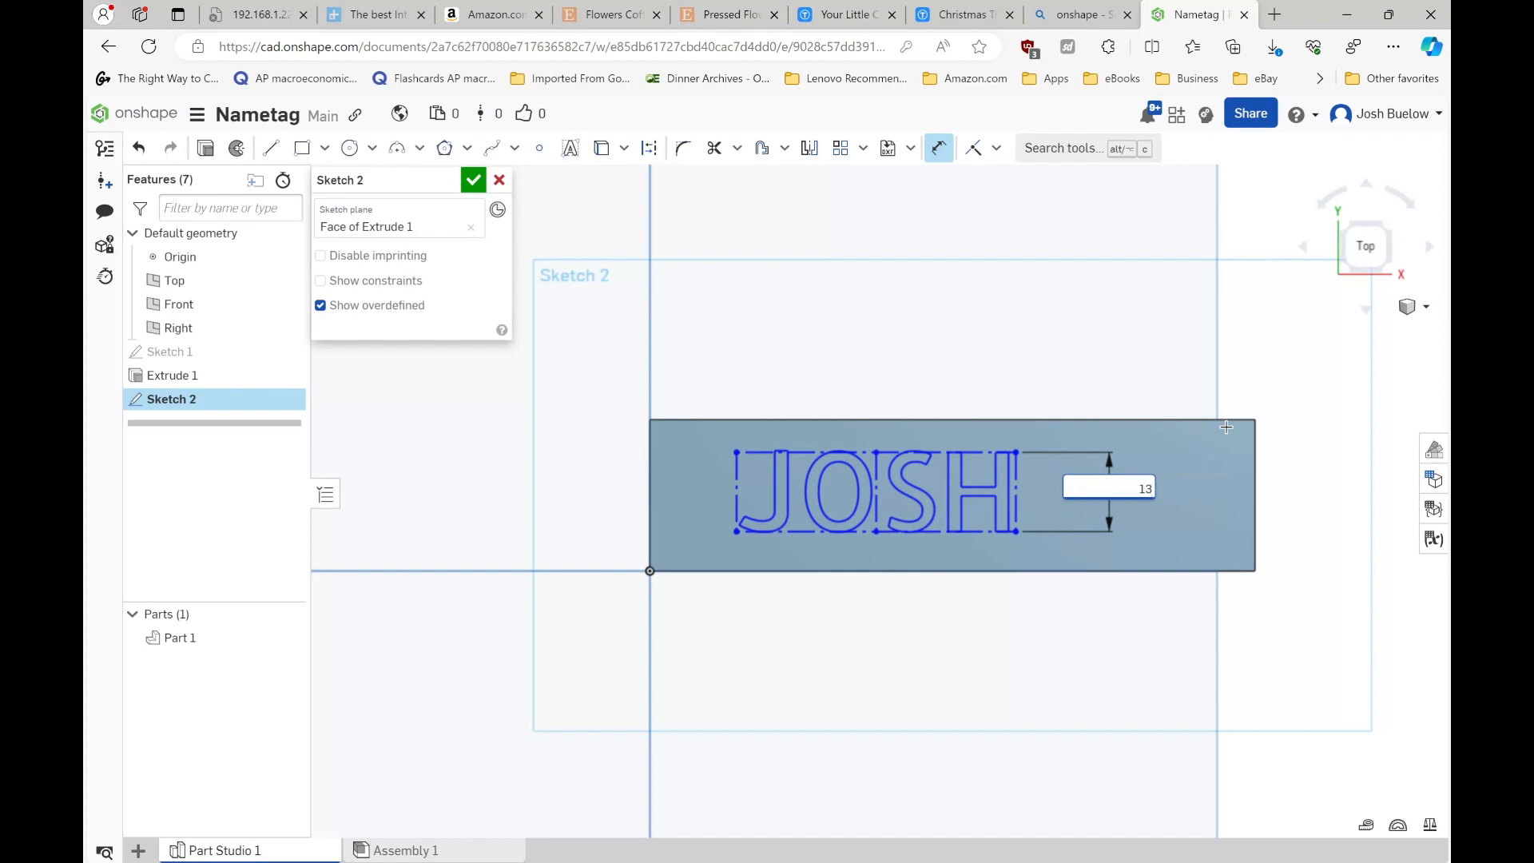
key("Return")
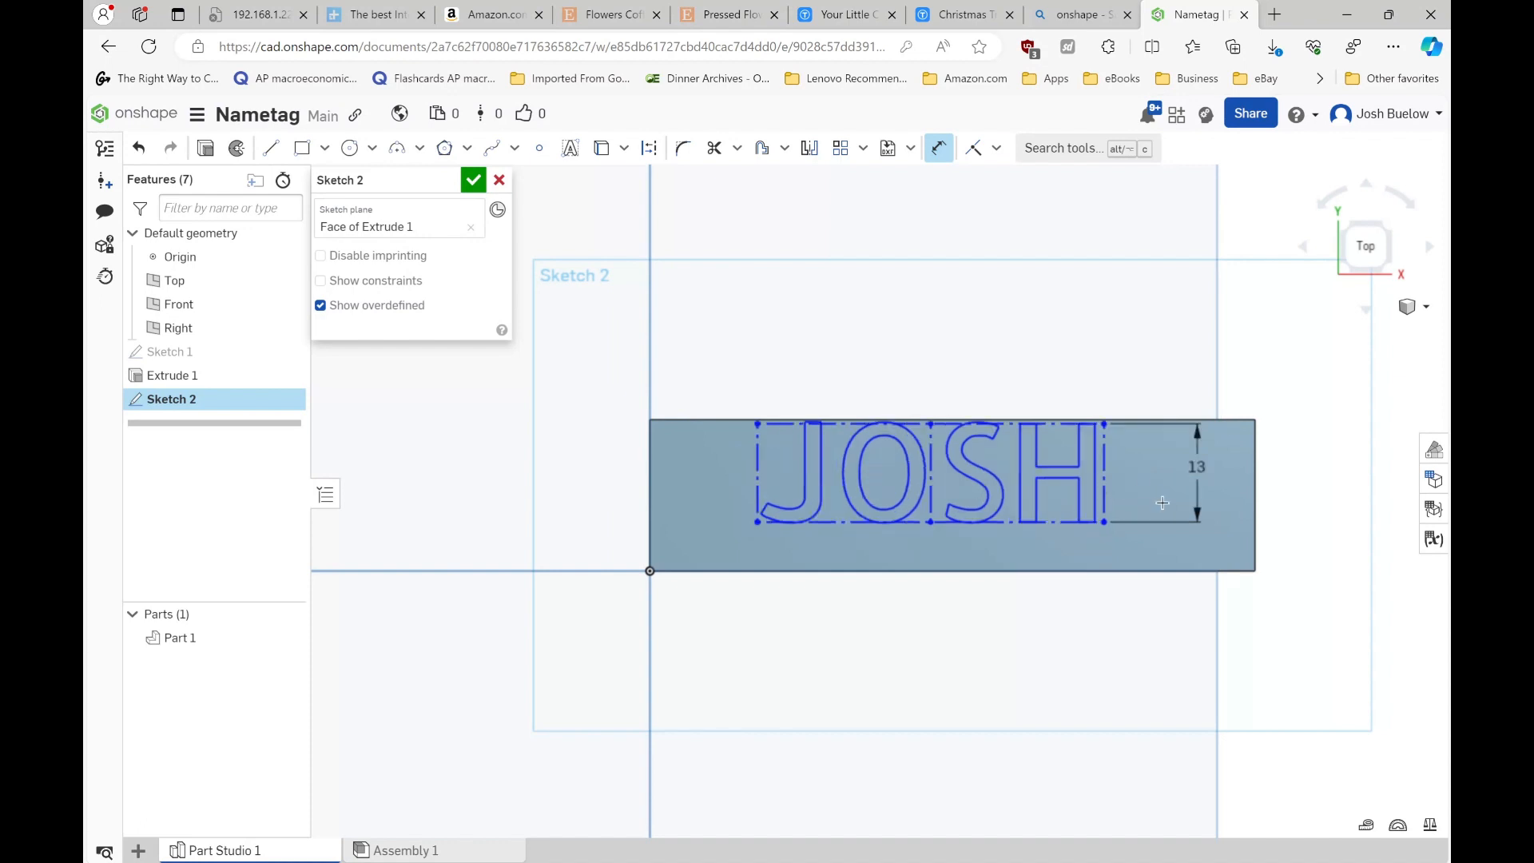
double_click(1201, 469)
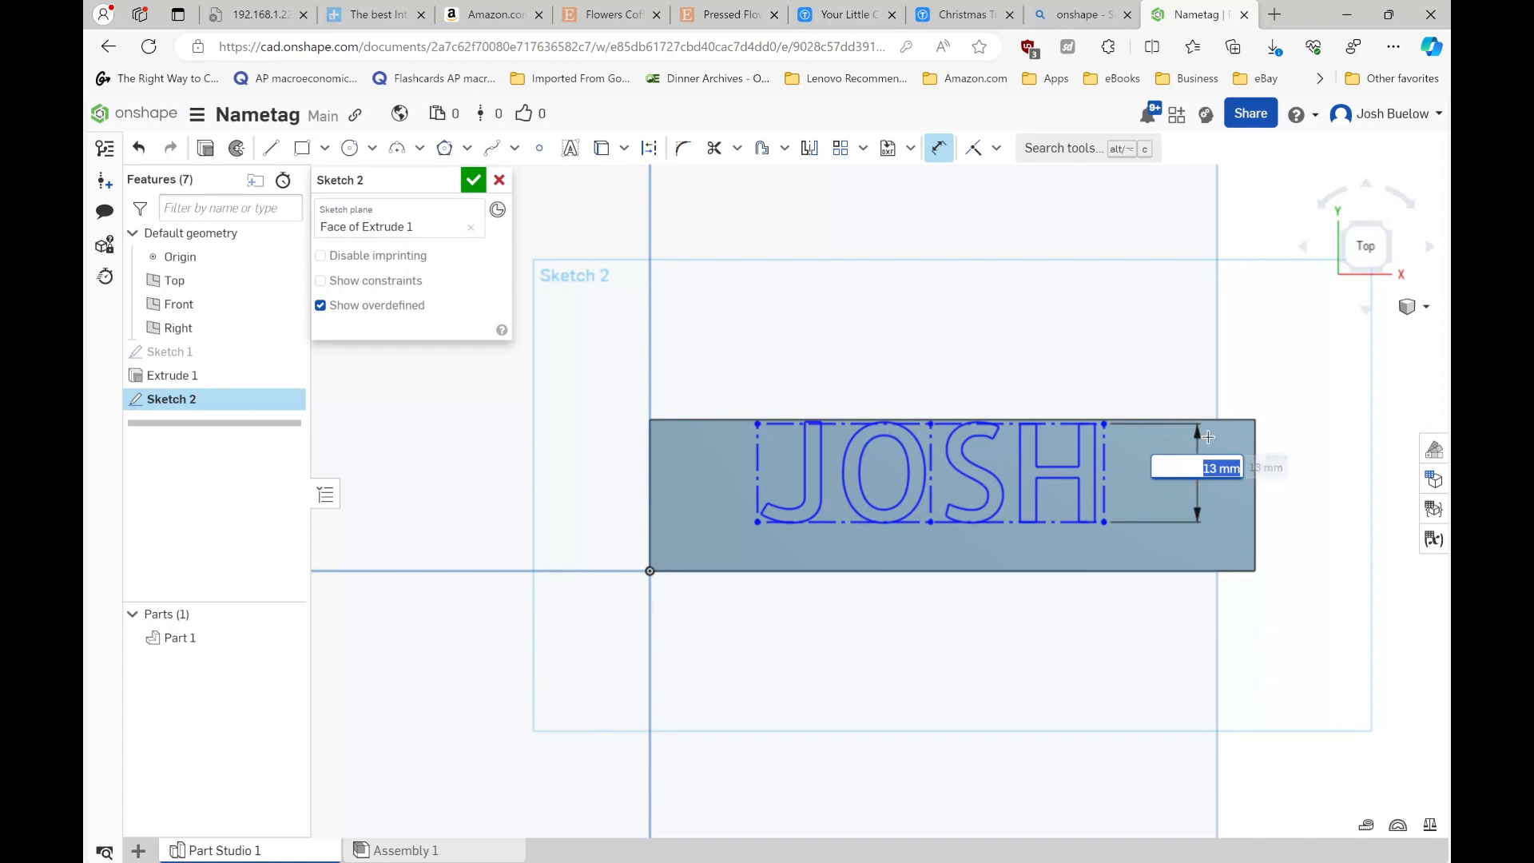
key("Return")
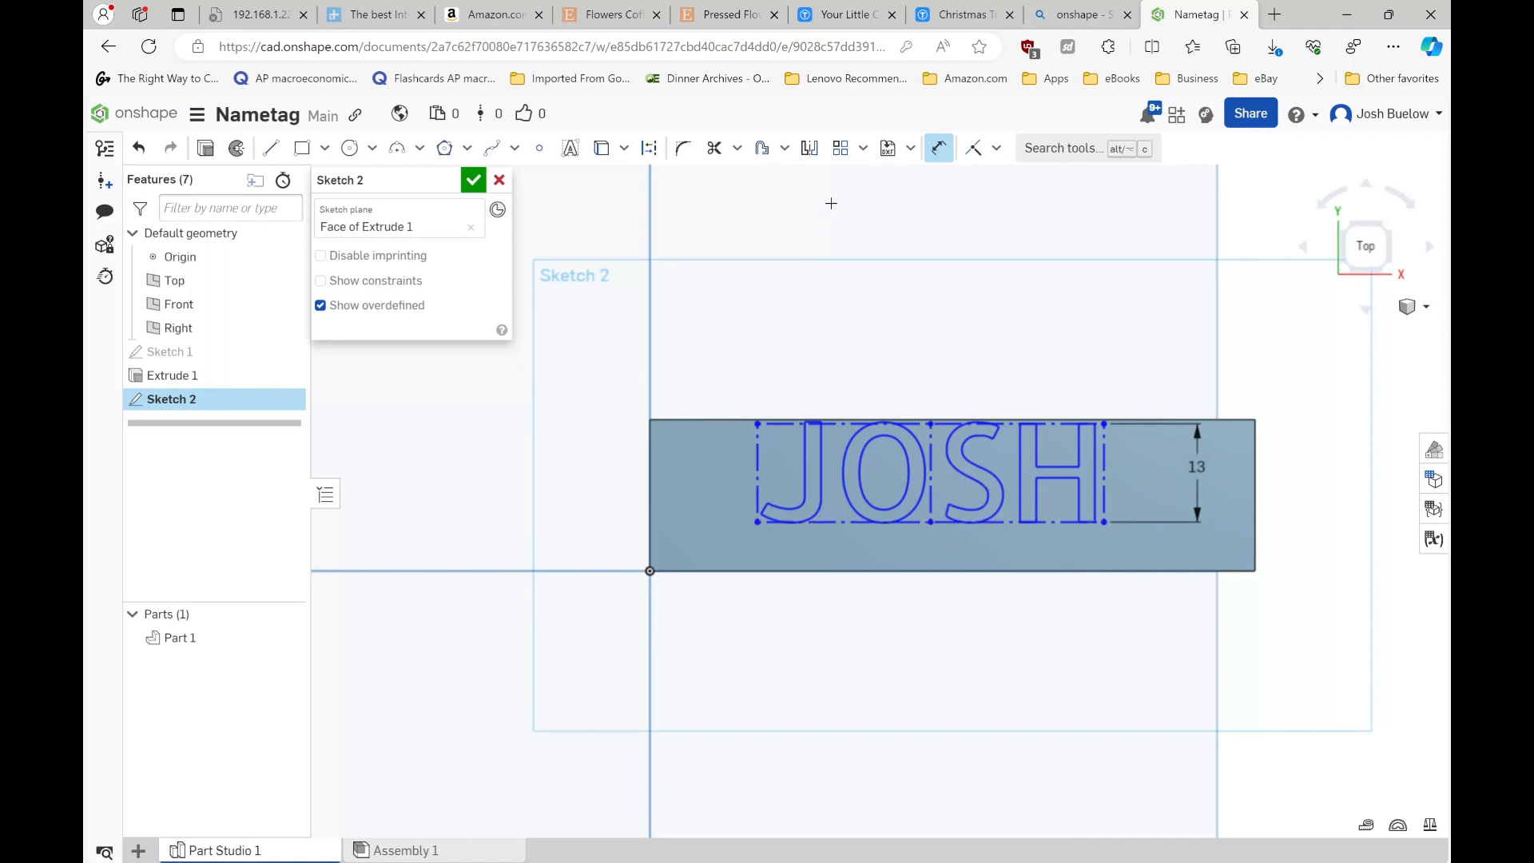
- Dimension the gap between the text box's bottom line and the plate's lower edge as 3.5 mm
left_click(947, 149)
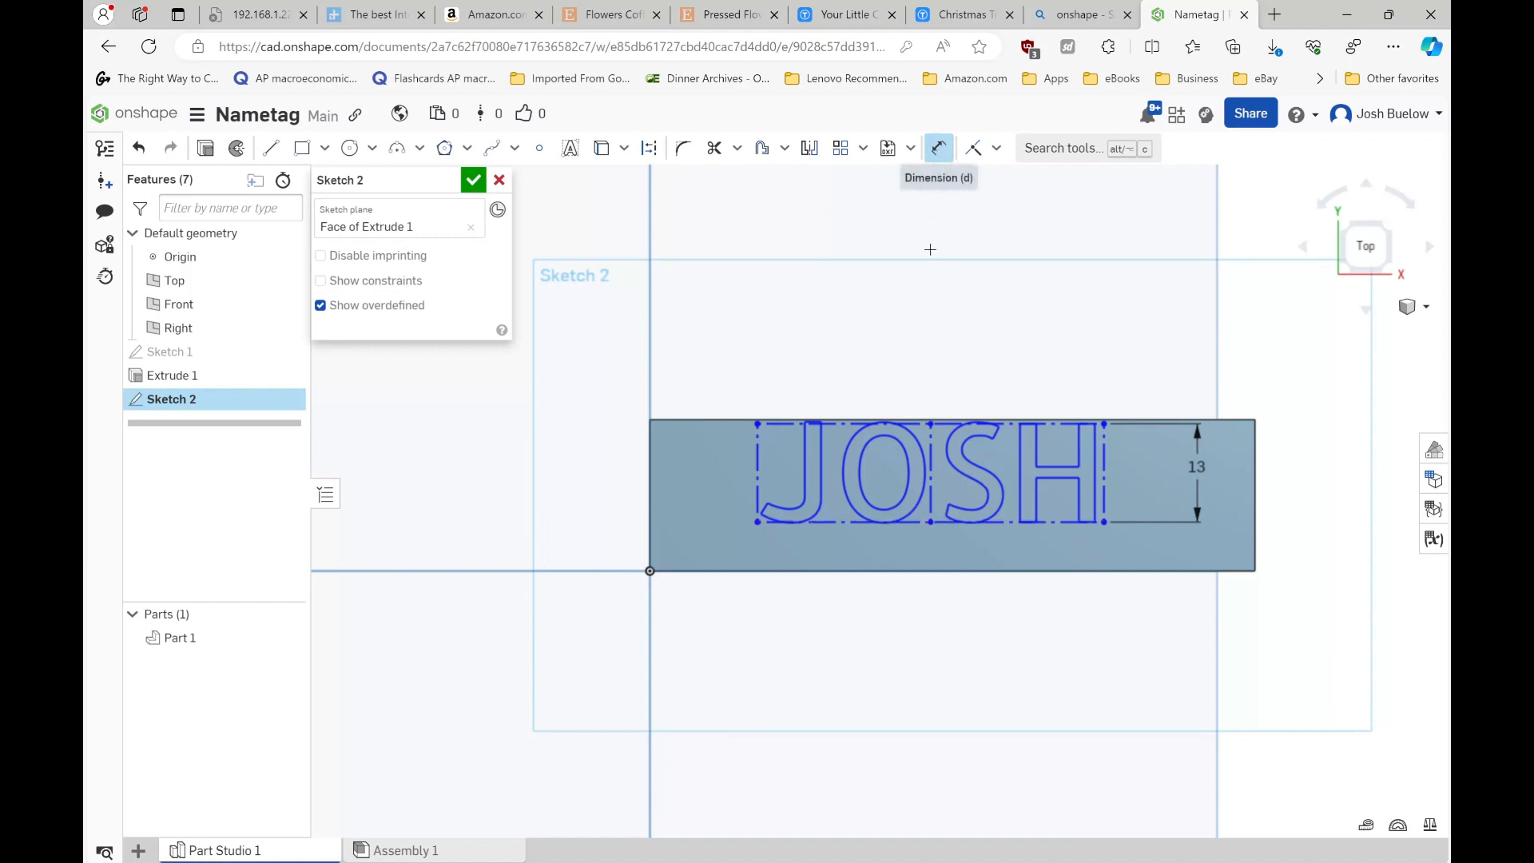
left_click(848, 524)
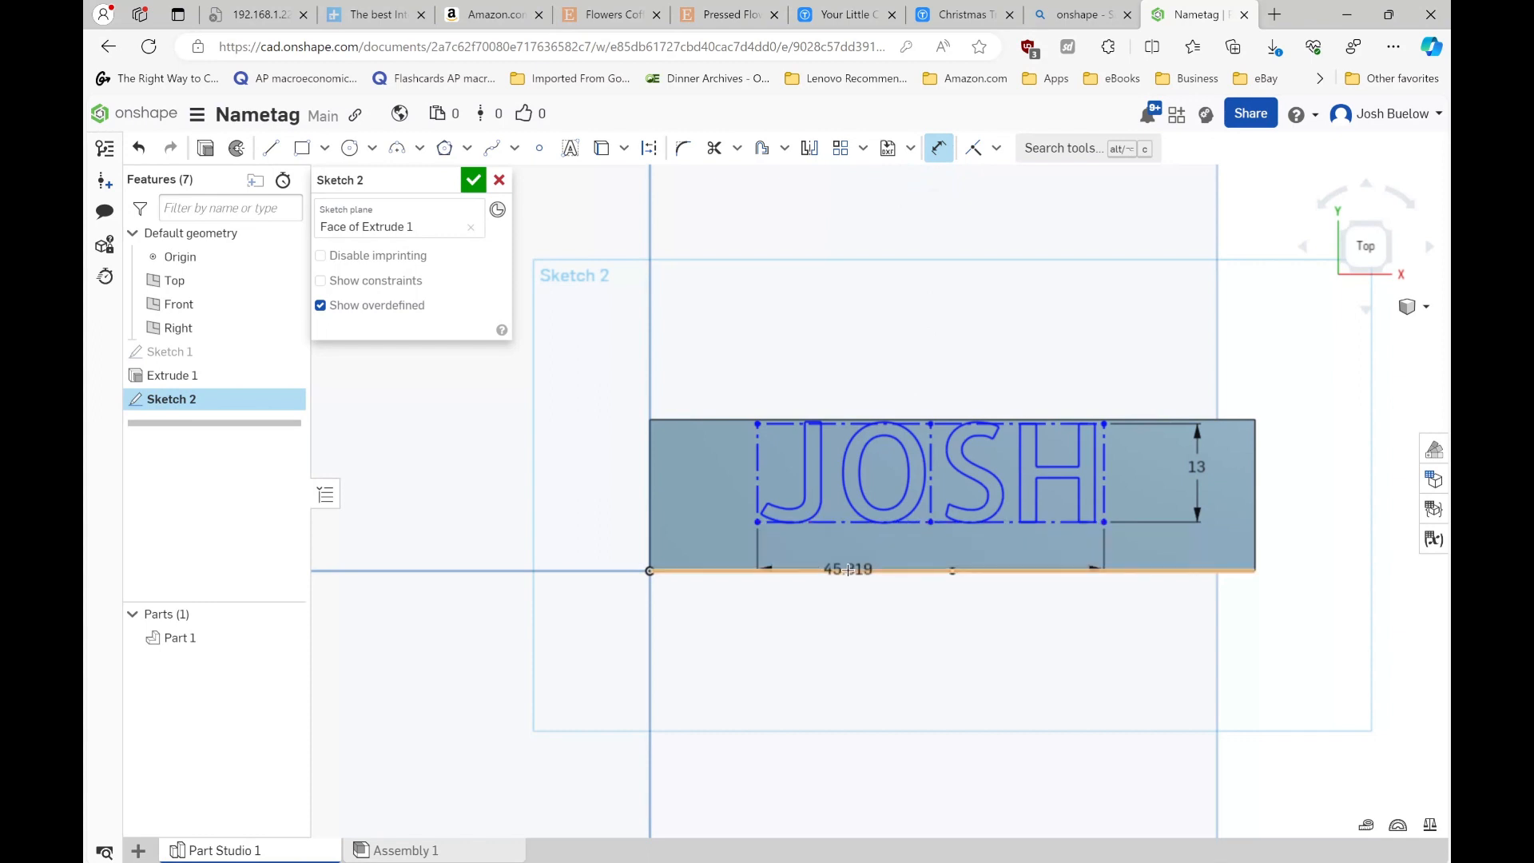
left_click(848, 570)
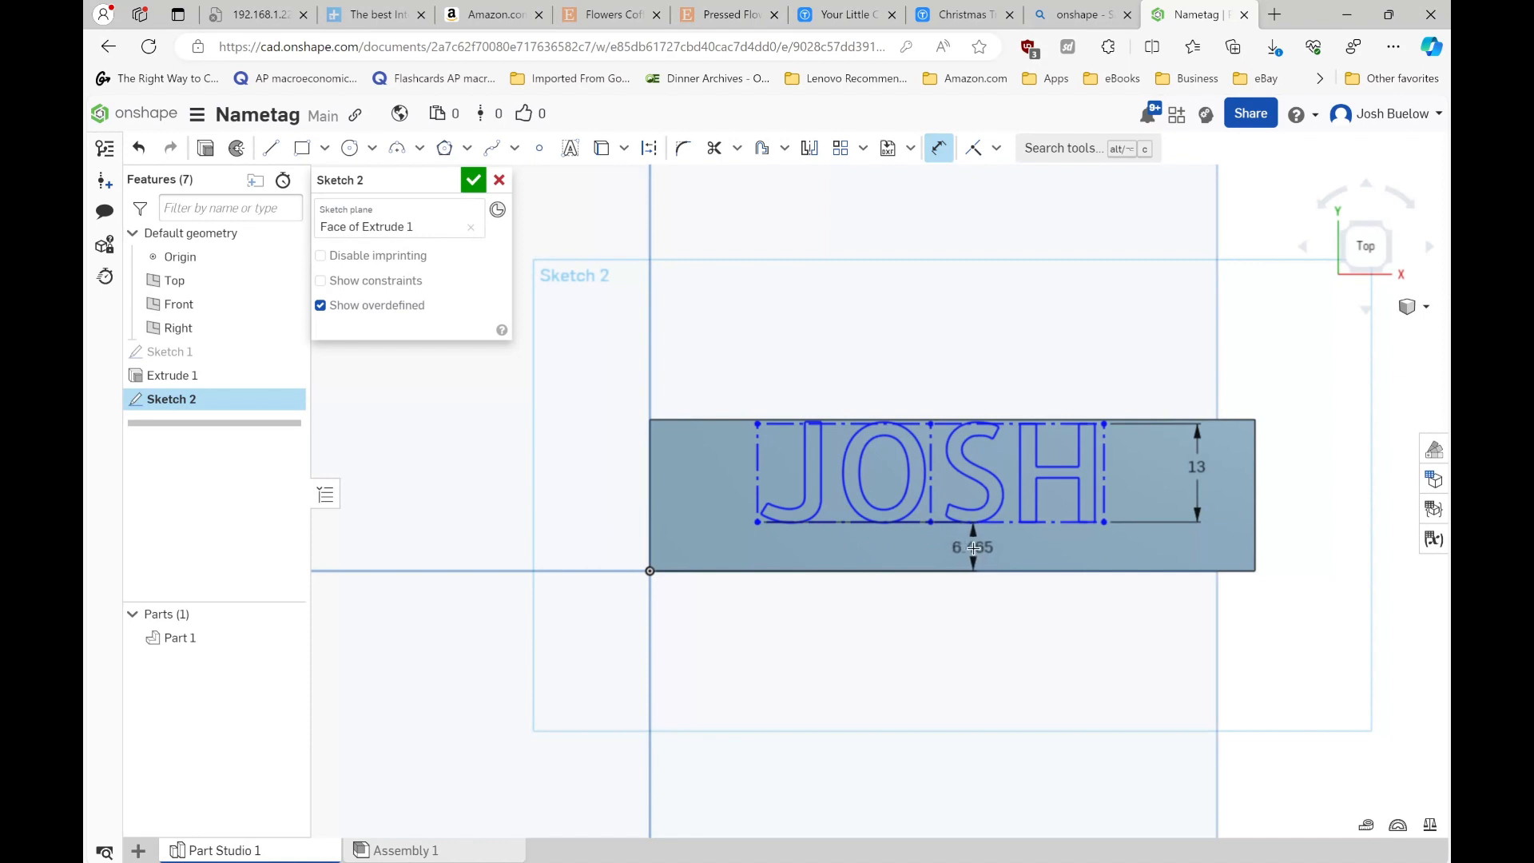
left_click(974, 548)
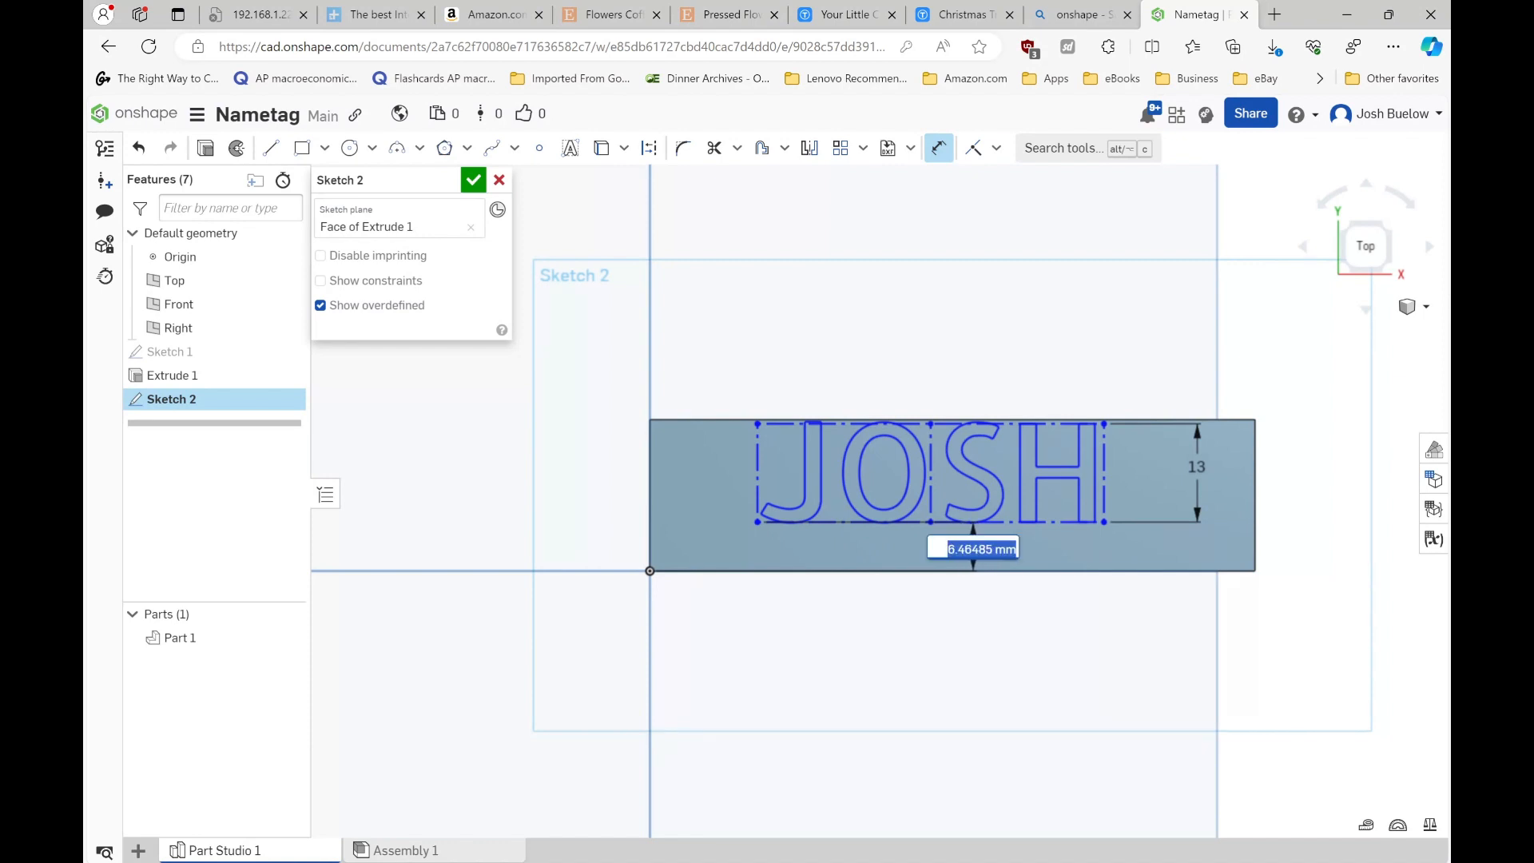
type("3.5")
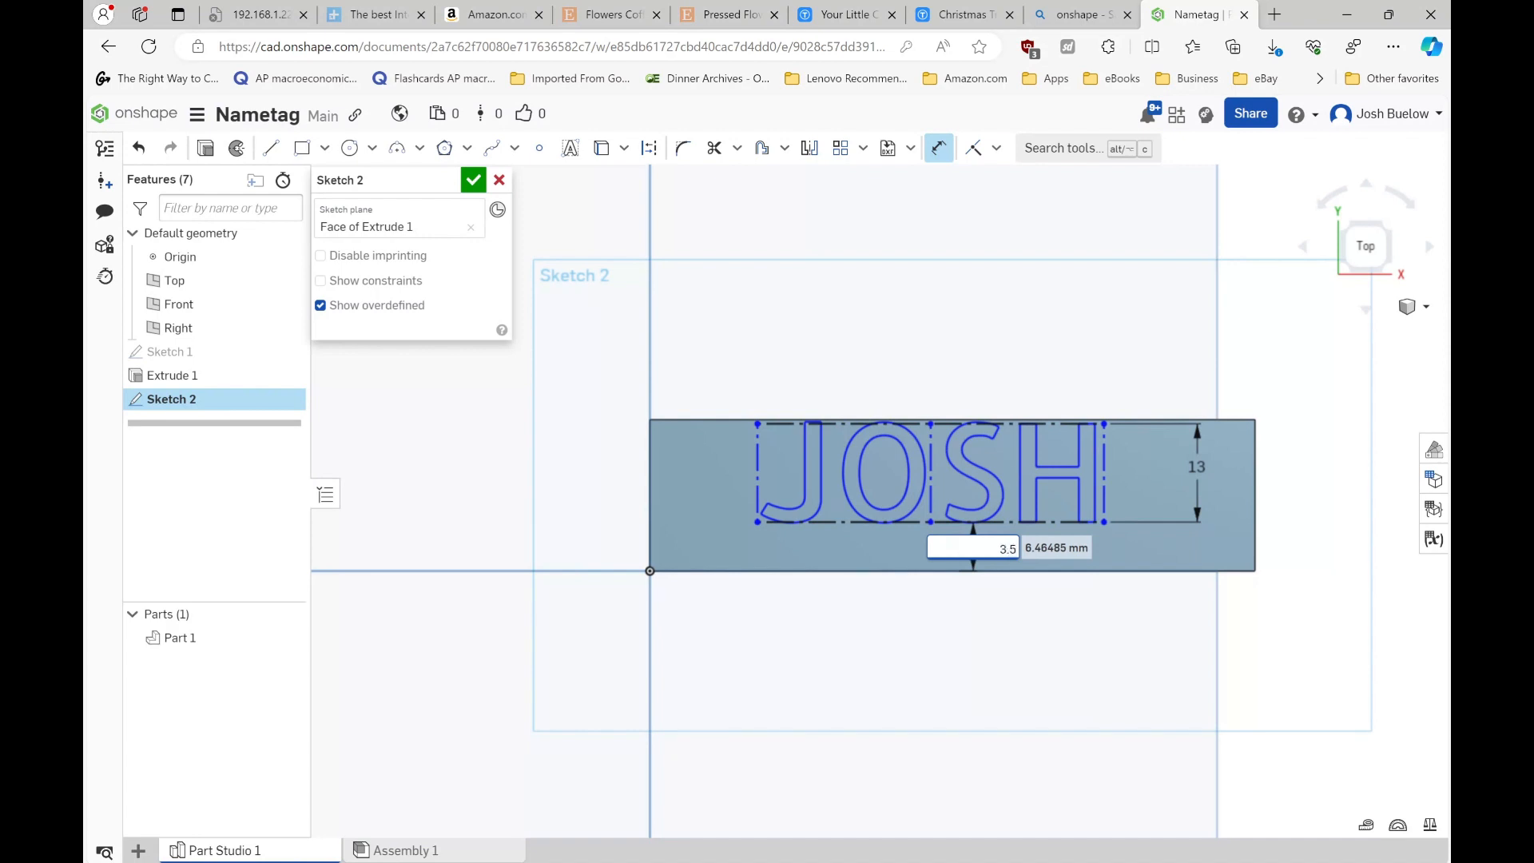
key("Return")
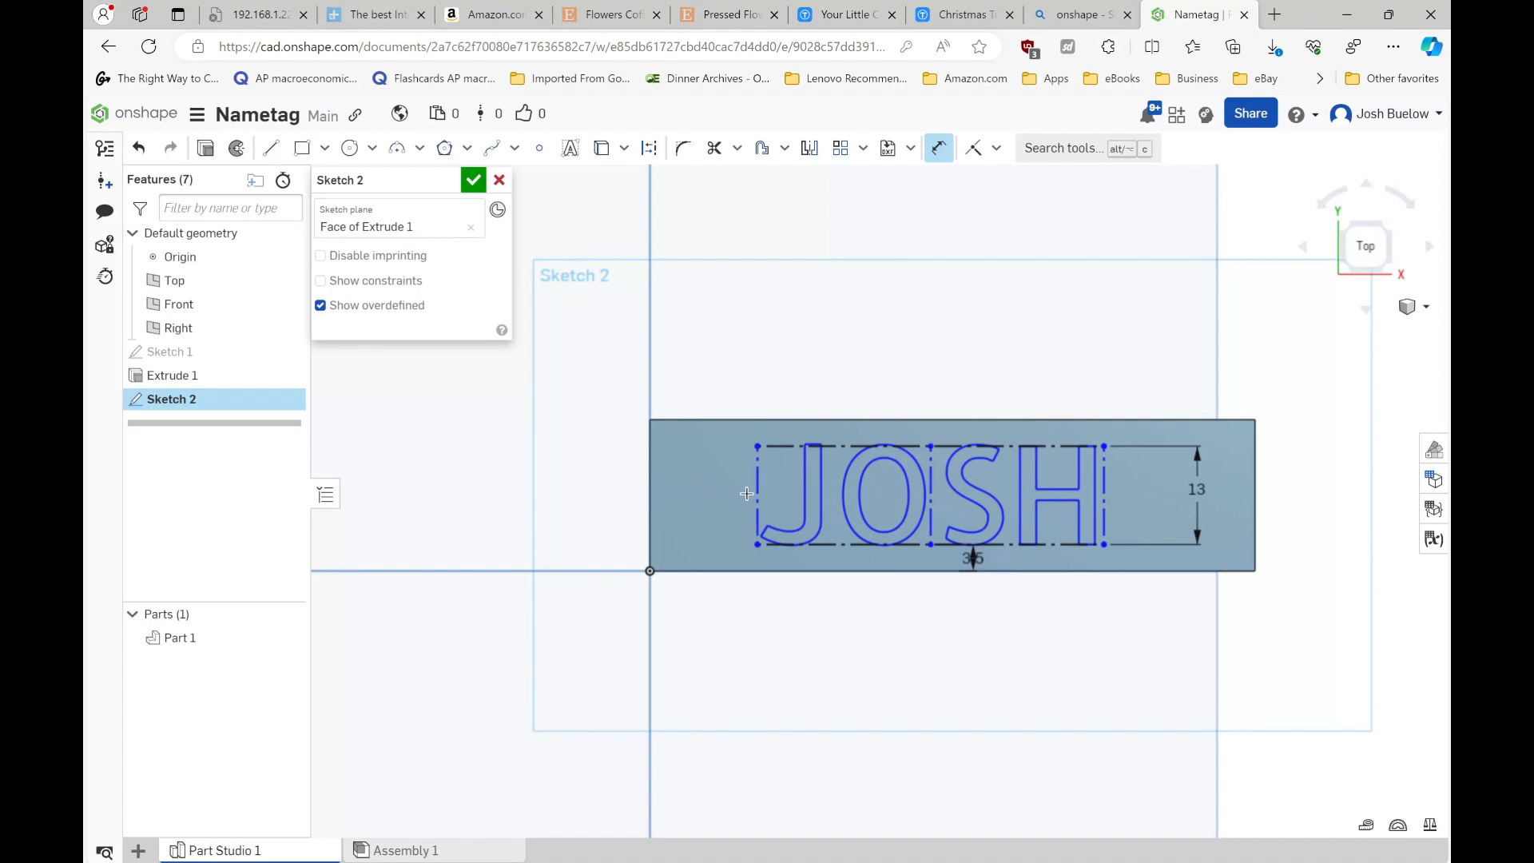
left_click(939, 148)
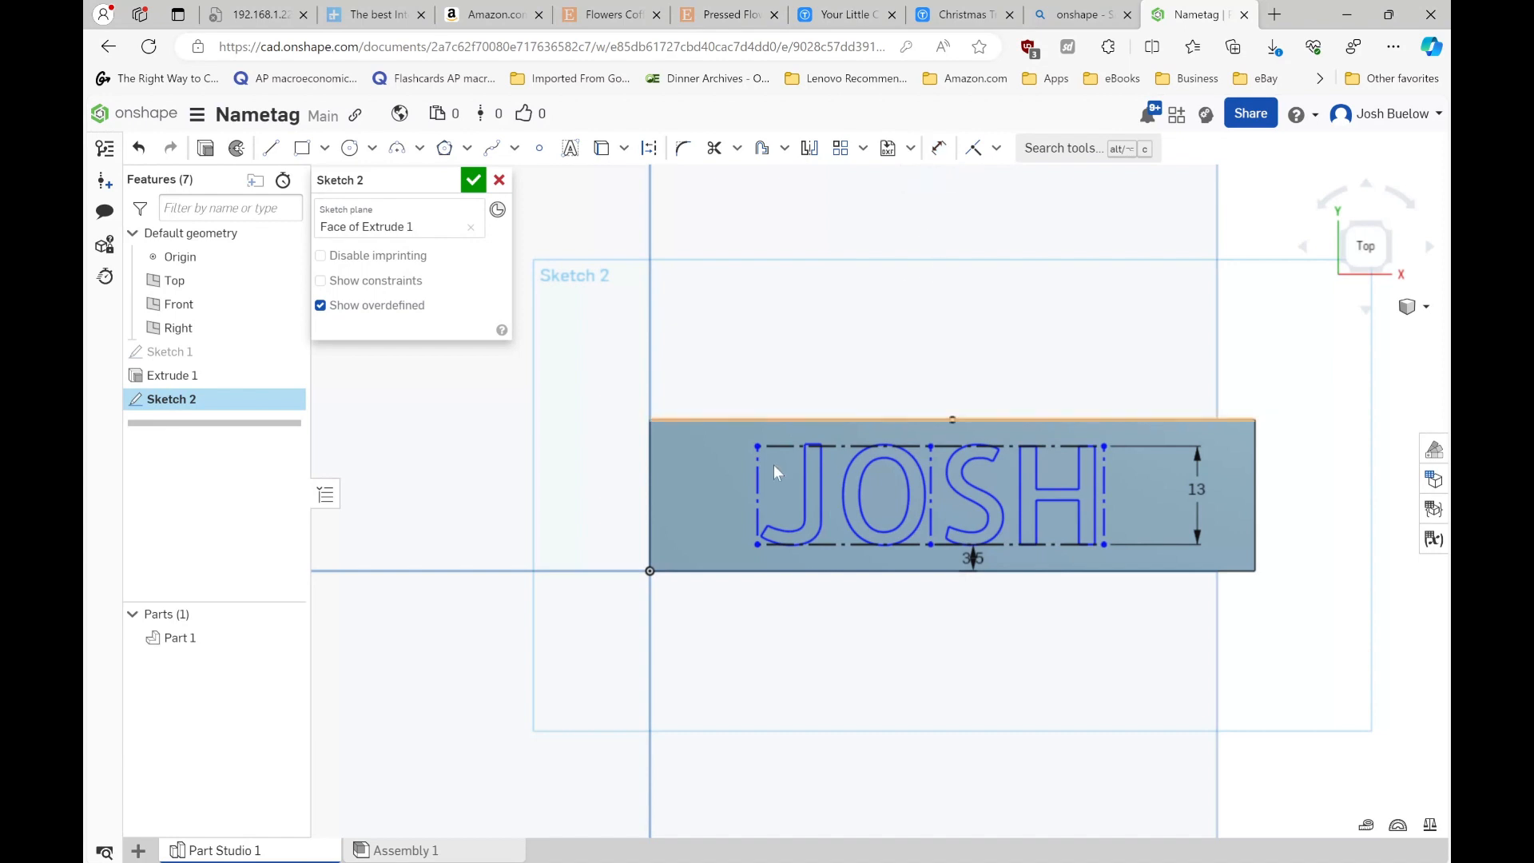
key("d")
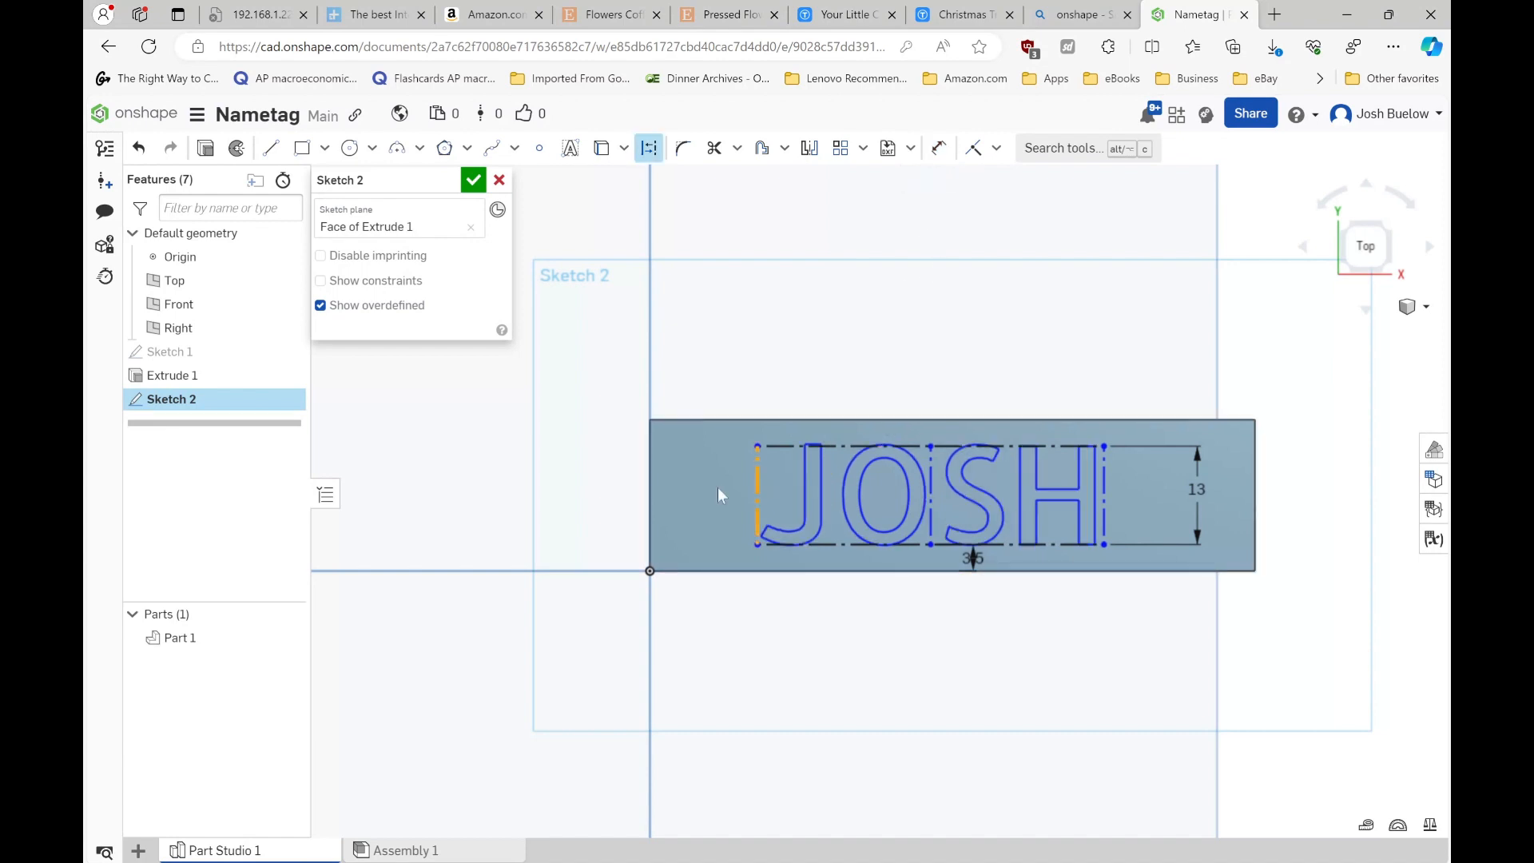
left_click(650, 494)
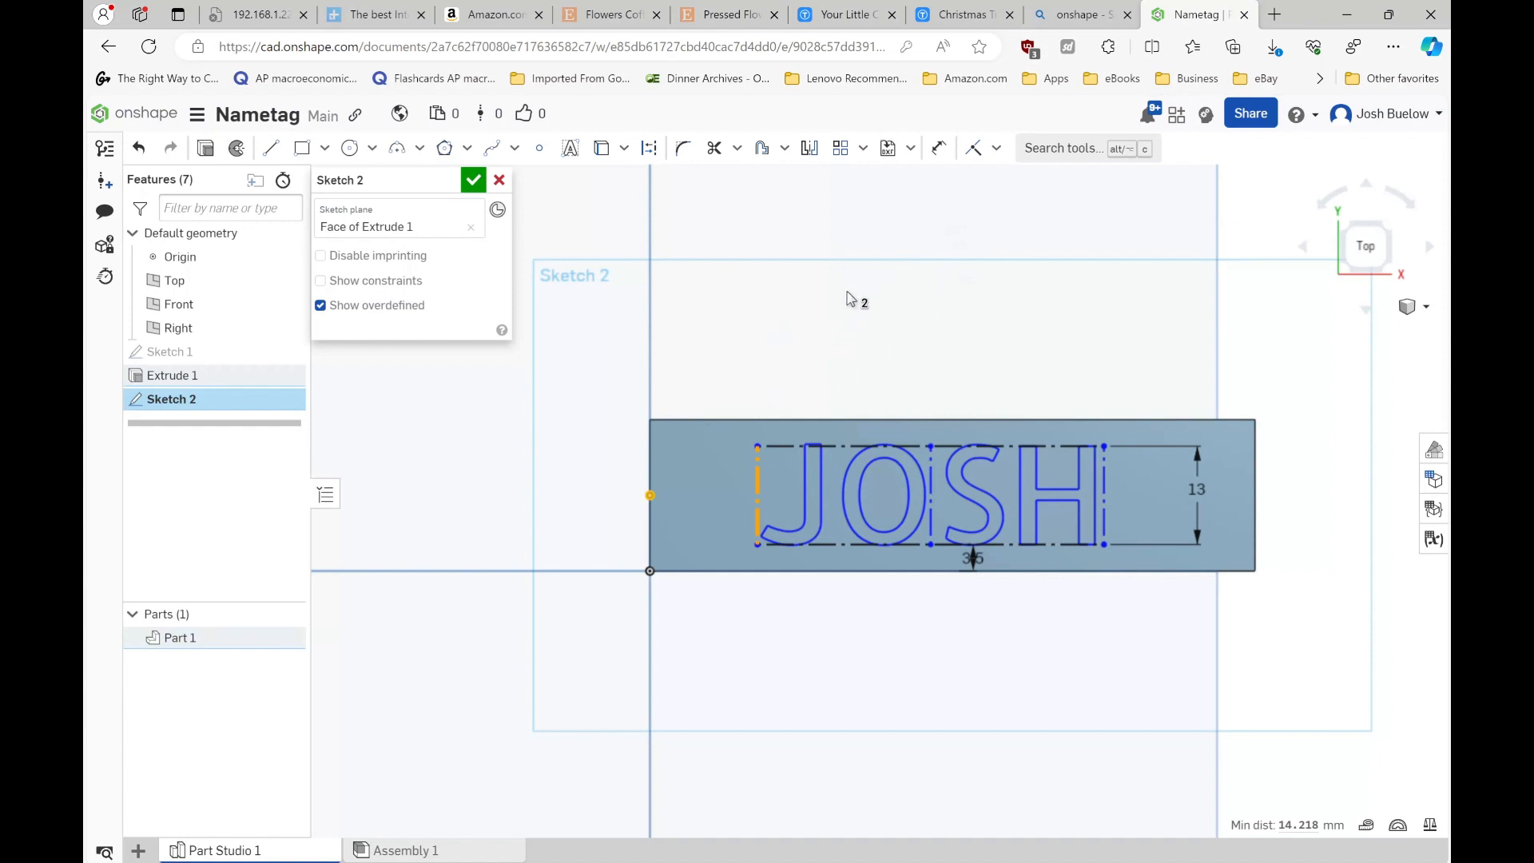
scroll(845, 288, "down", 3)
scroll(860, 331, "up", 3)
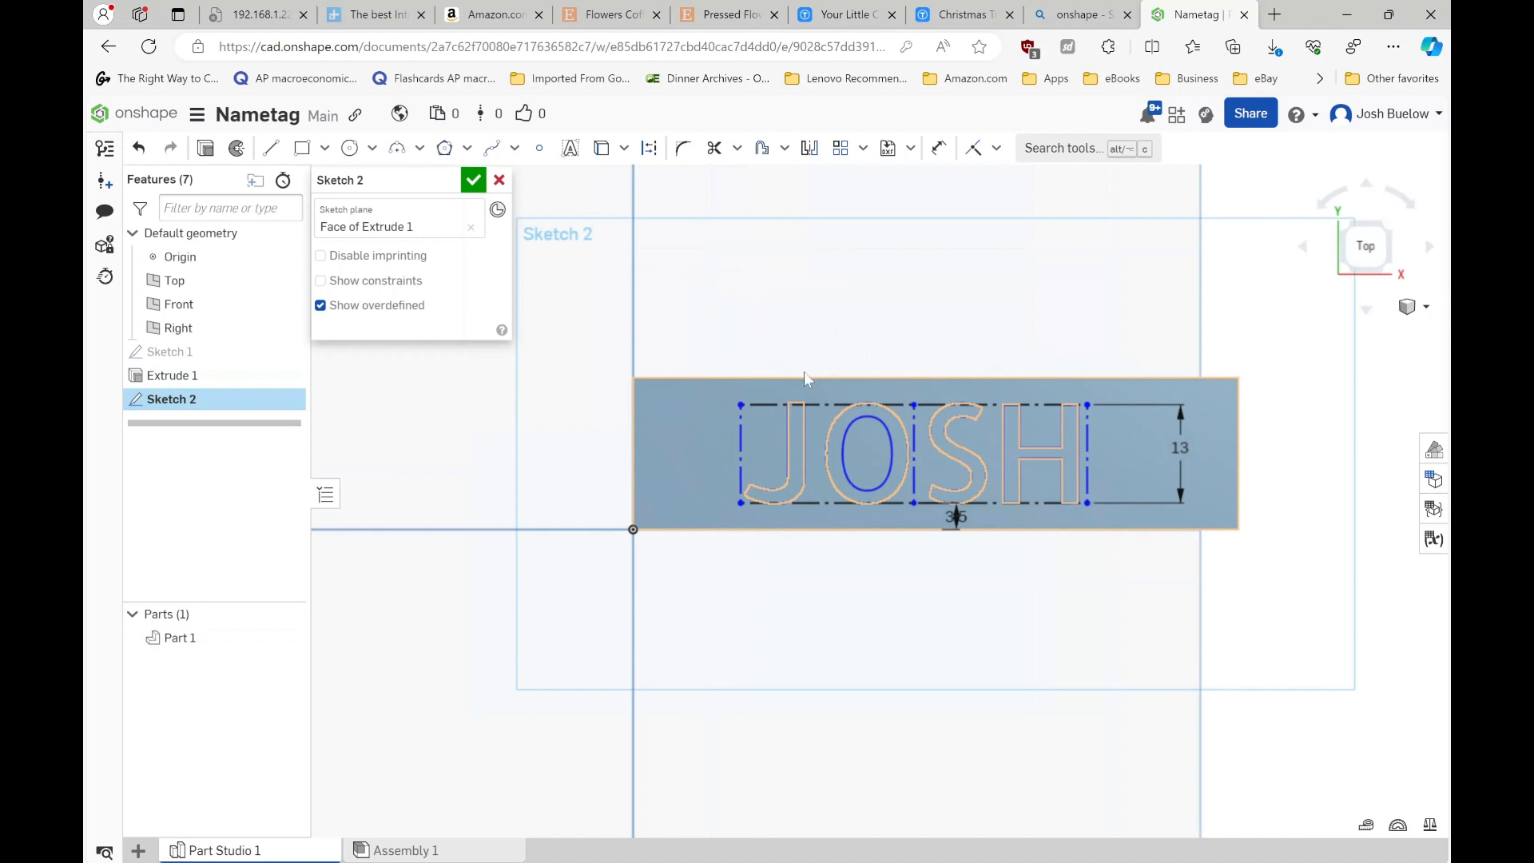
- Dimension the text box's start 6 mm from the plate's short edge at the origin and finish the sketch
left_click(940, 149)
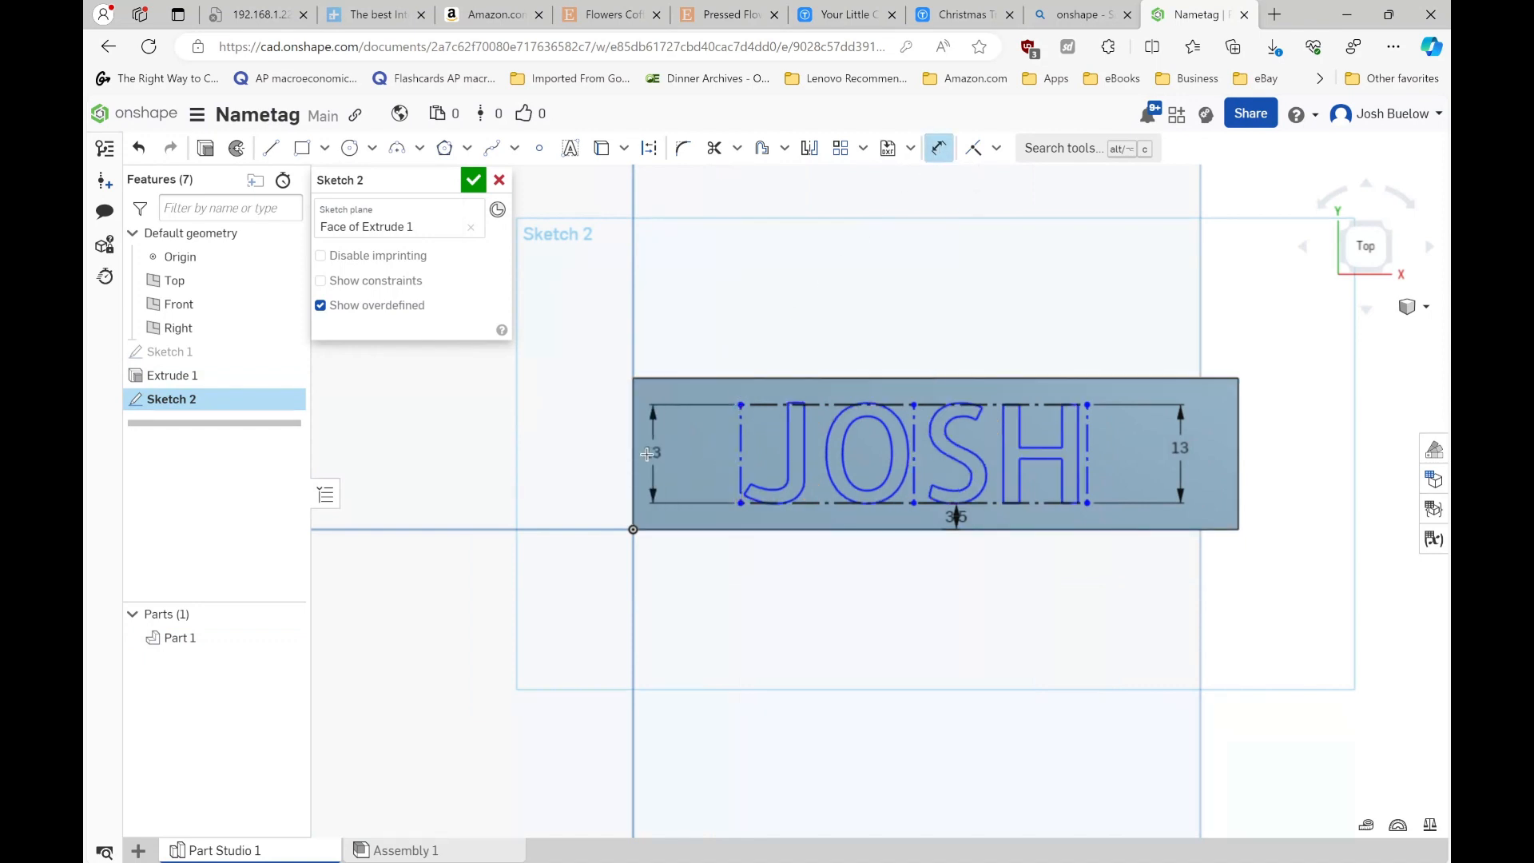
left_click(636, 453)
left_click(741, 403)
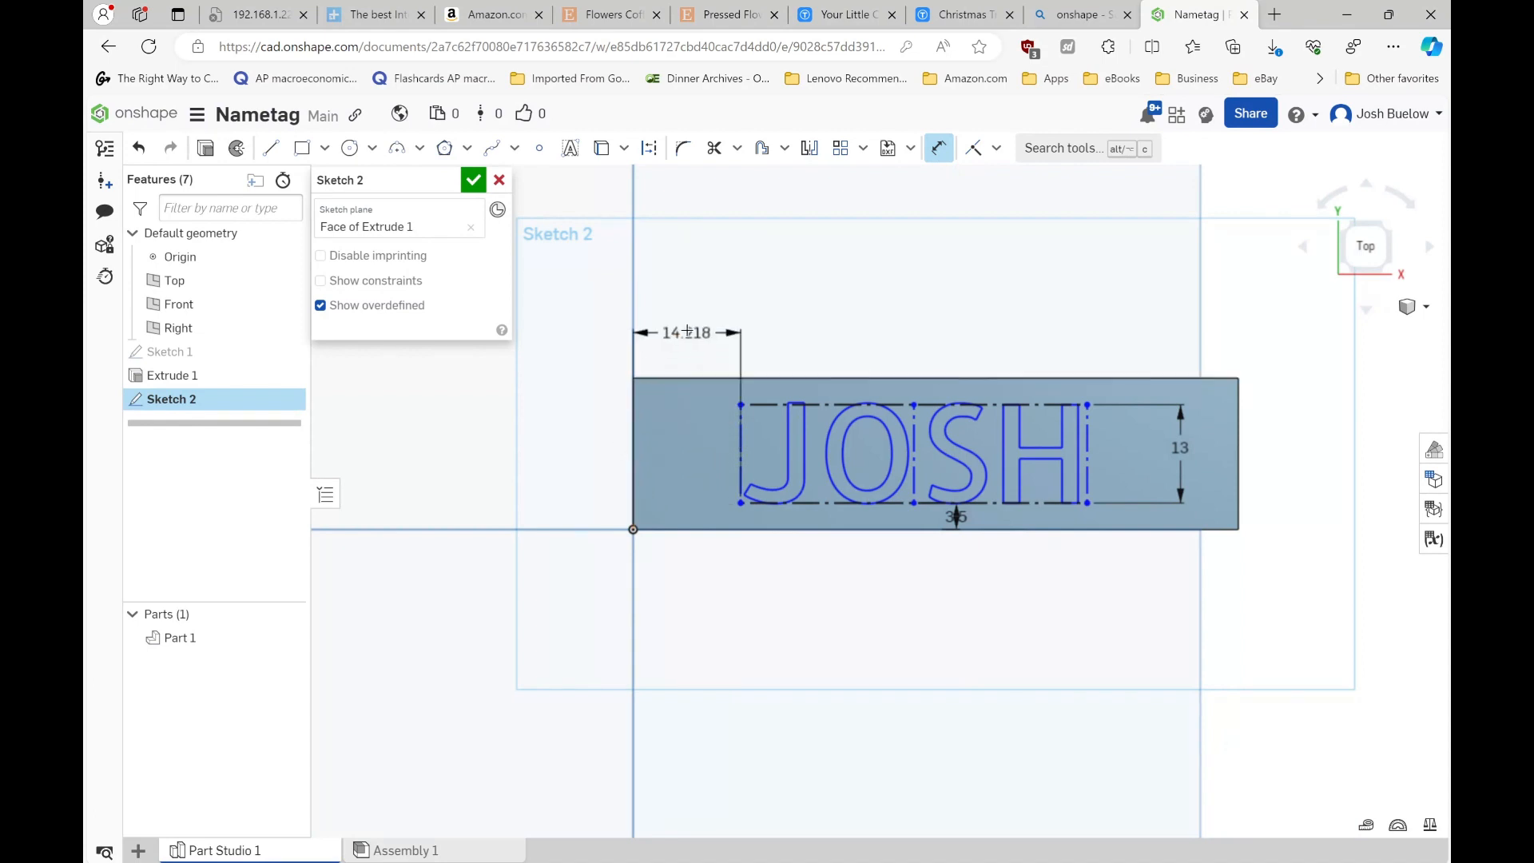
left_click(687, 323)
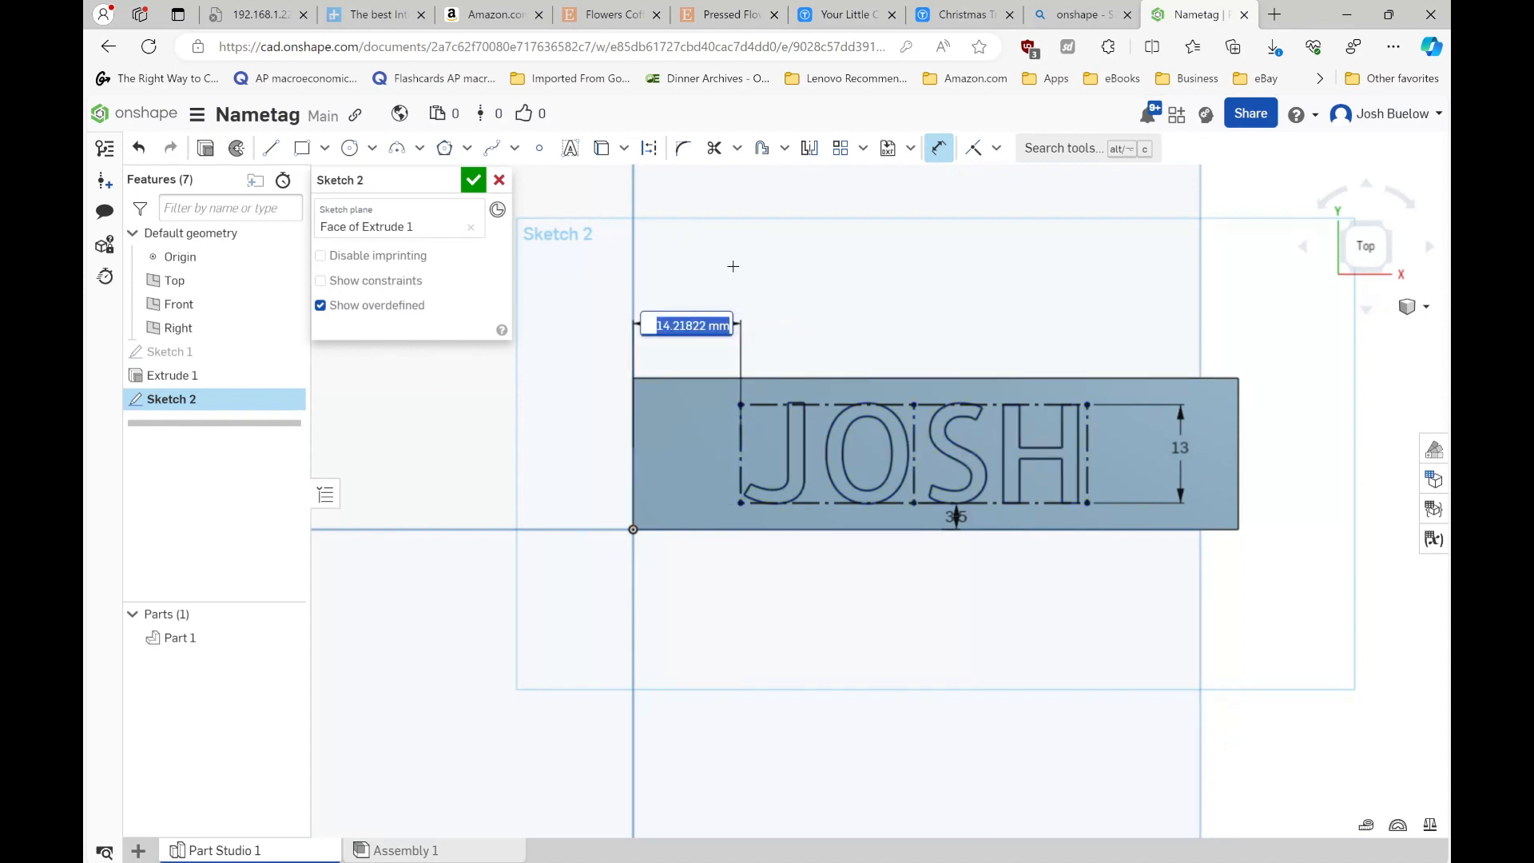
type("6")
key("Return")
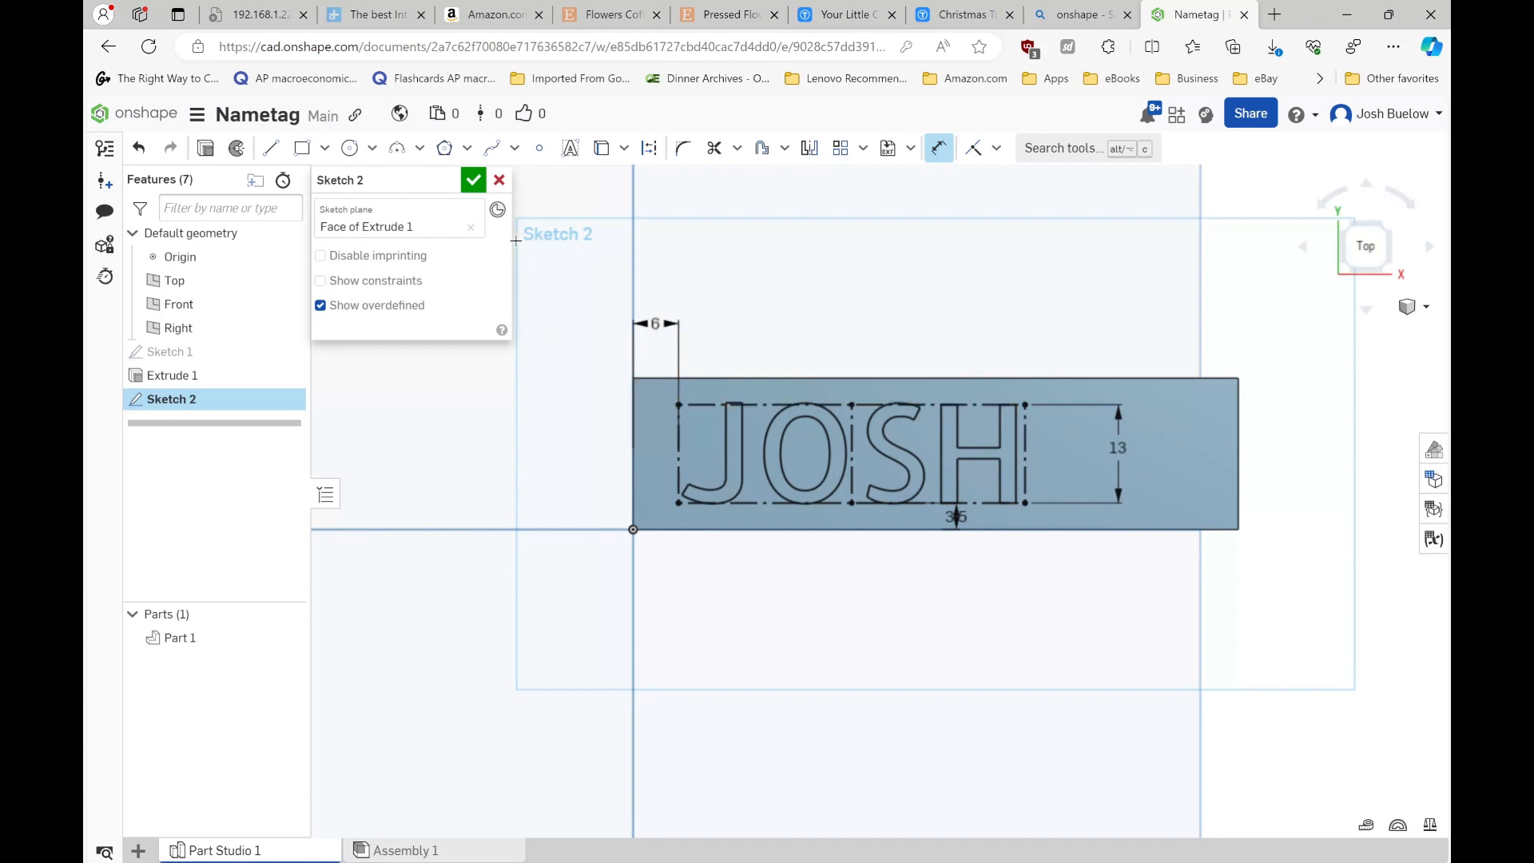
left_click(473, 182)
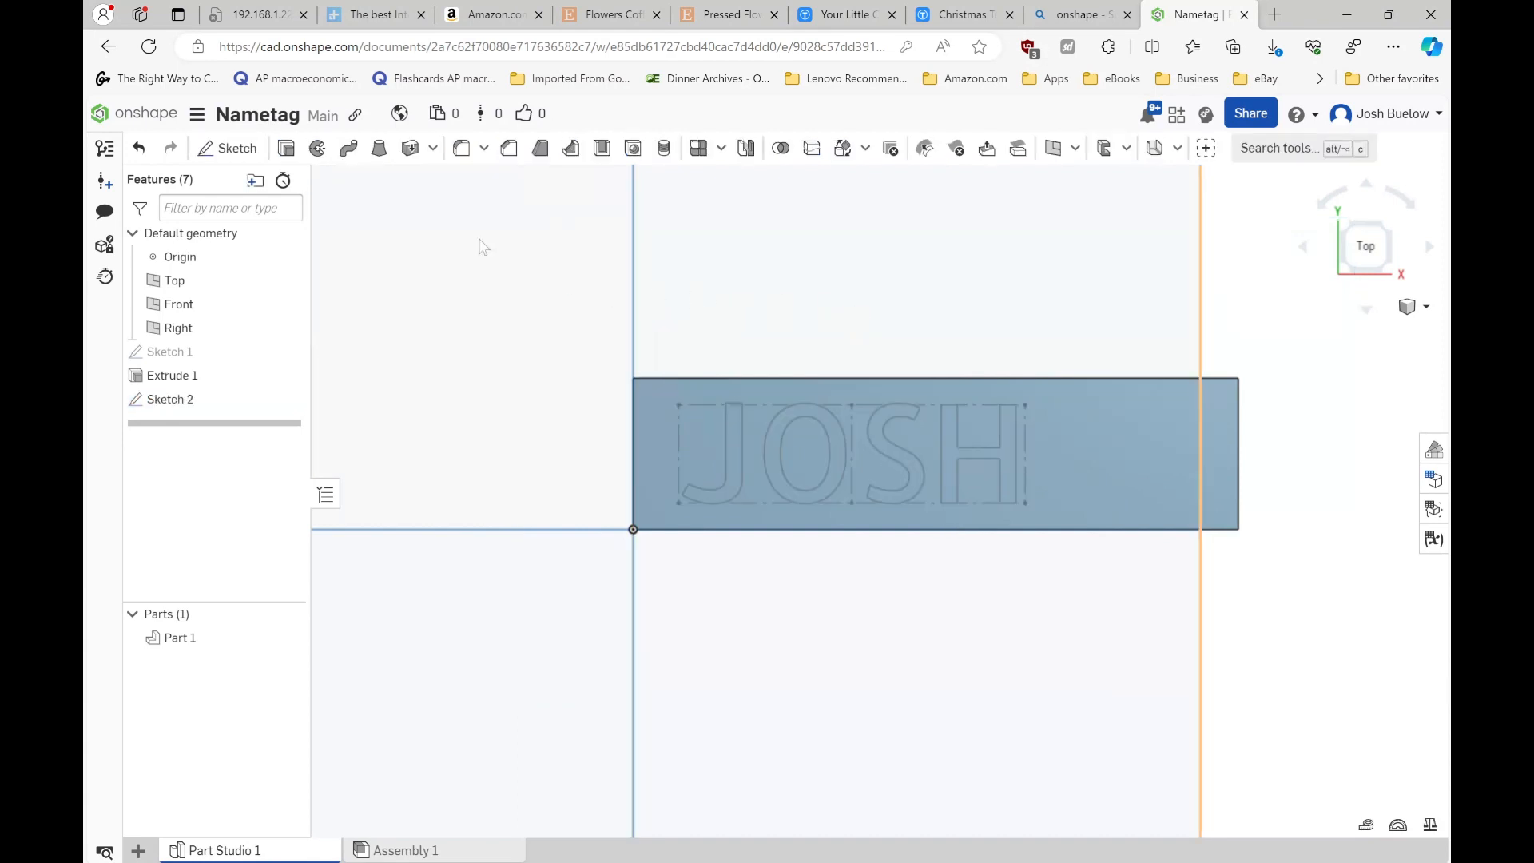
- Extrude the name text sketch 1 mm outward from the plate's face, adding it to the plate
left_click(285, 149)
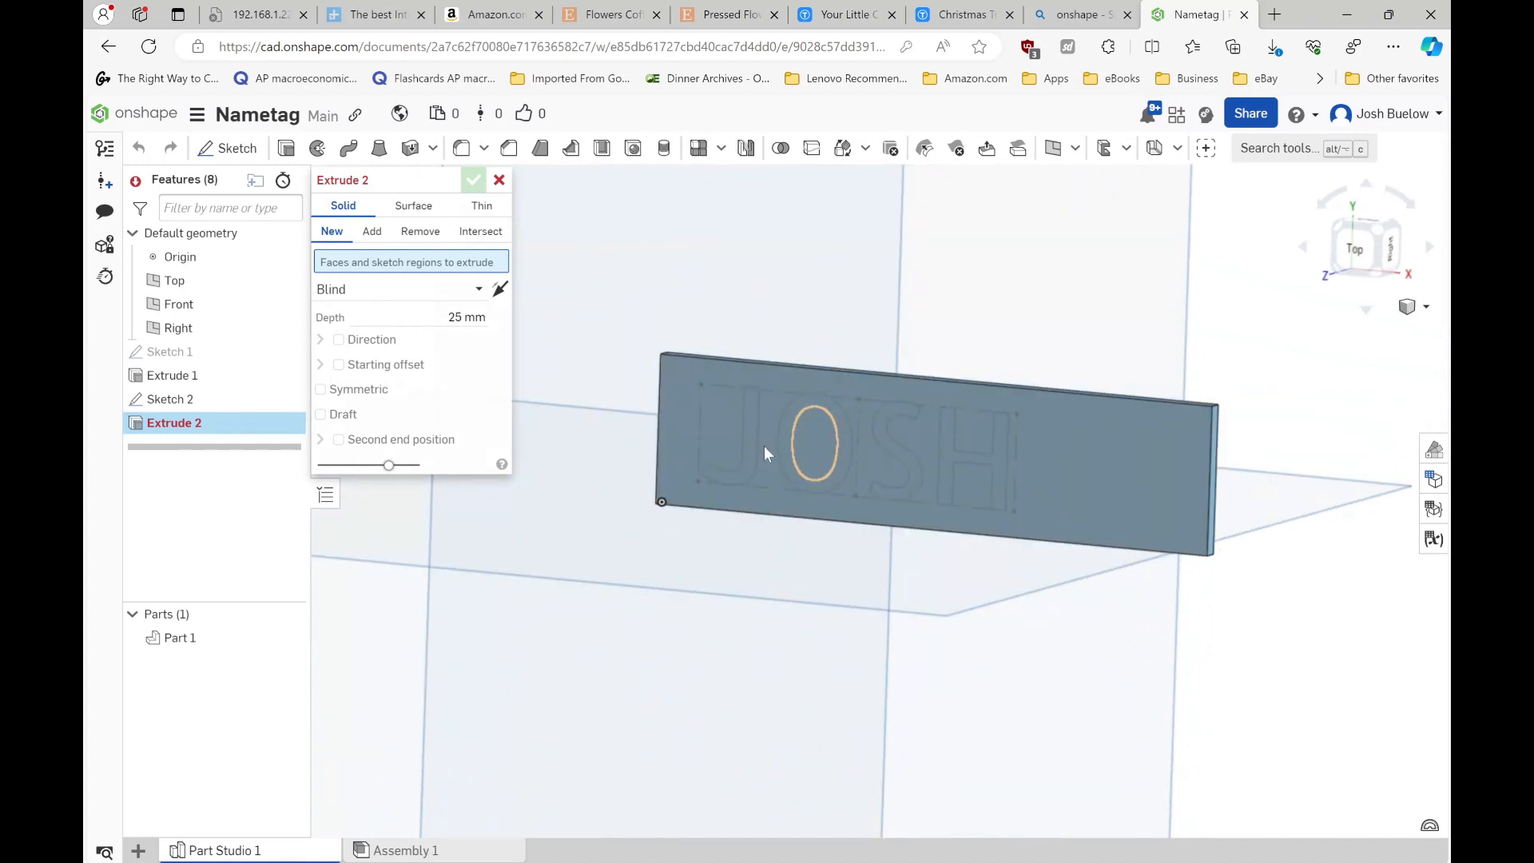
left_click(187, 398)
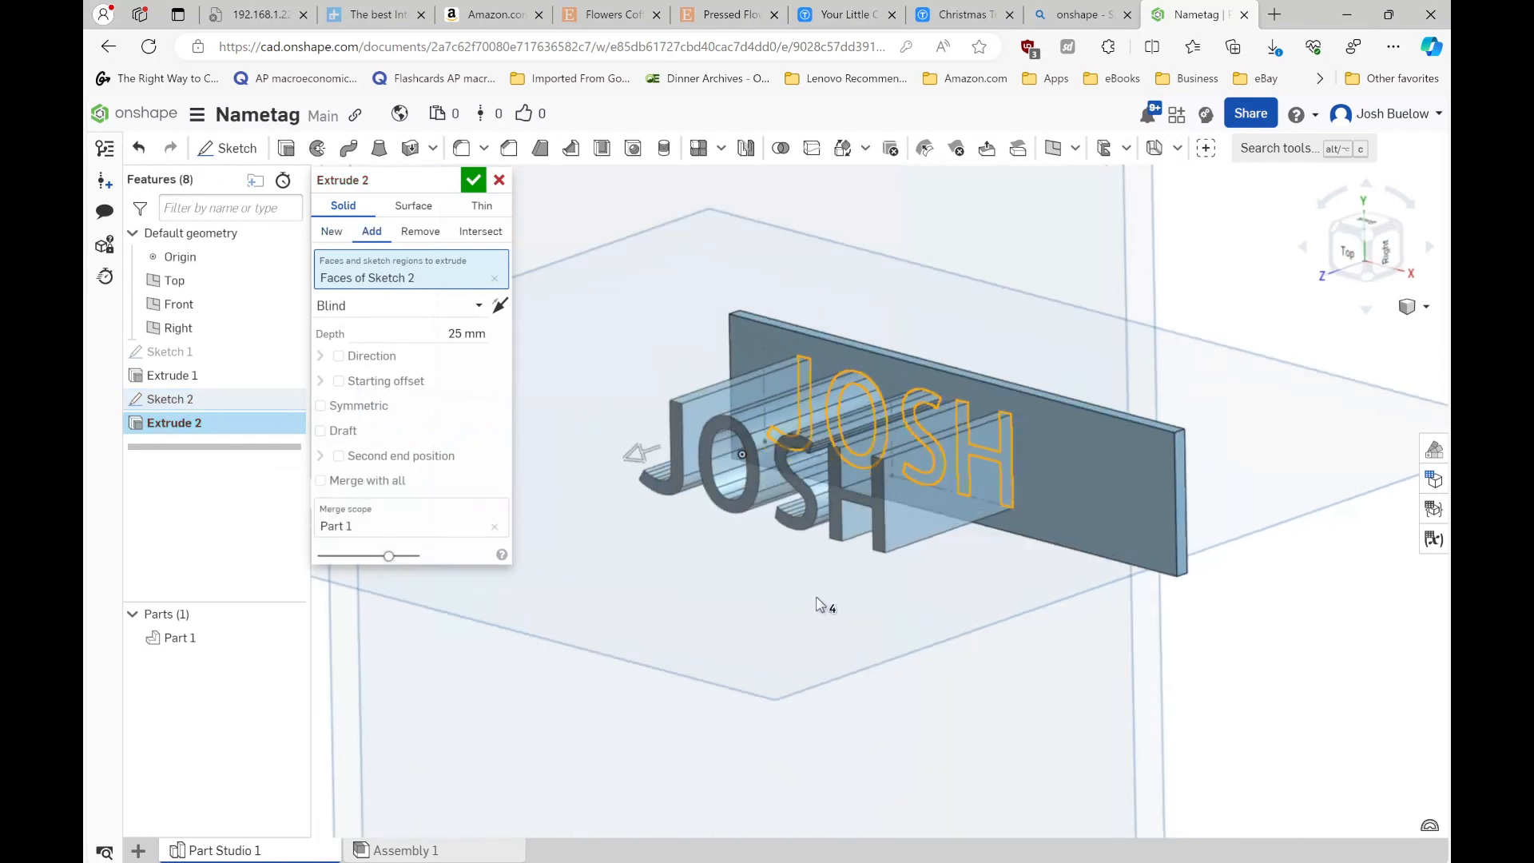
key("shift+7")
right_click_drag(820, 604, 889, 573)
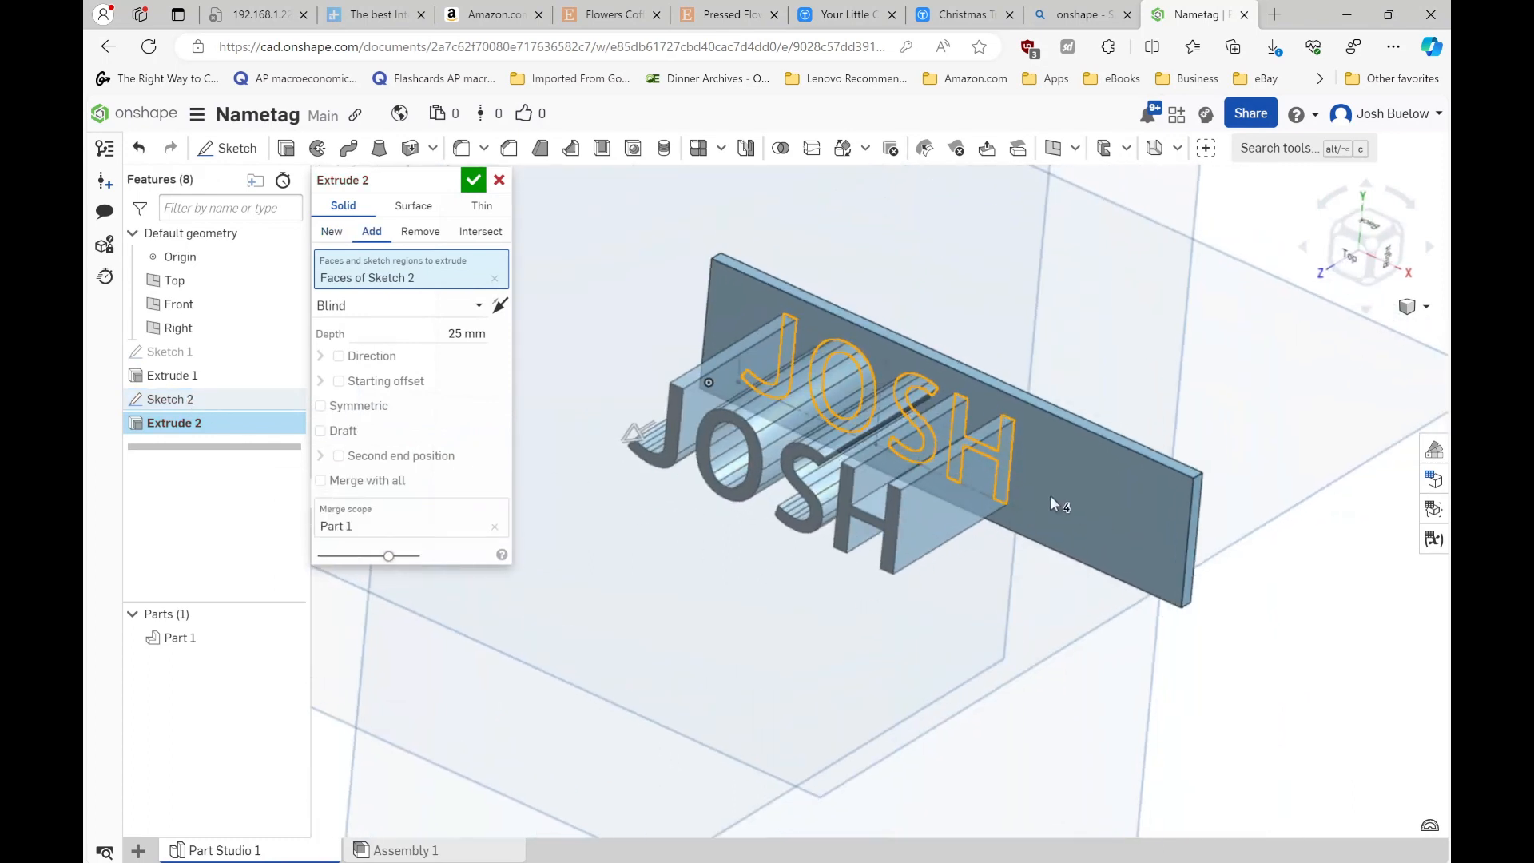
left_click(467, 333)
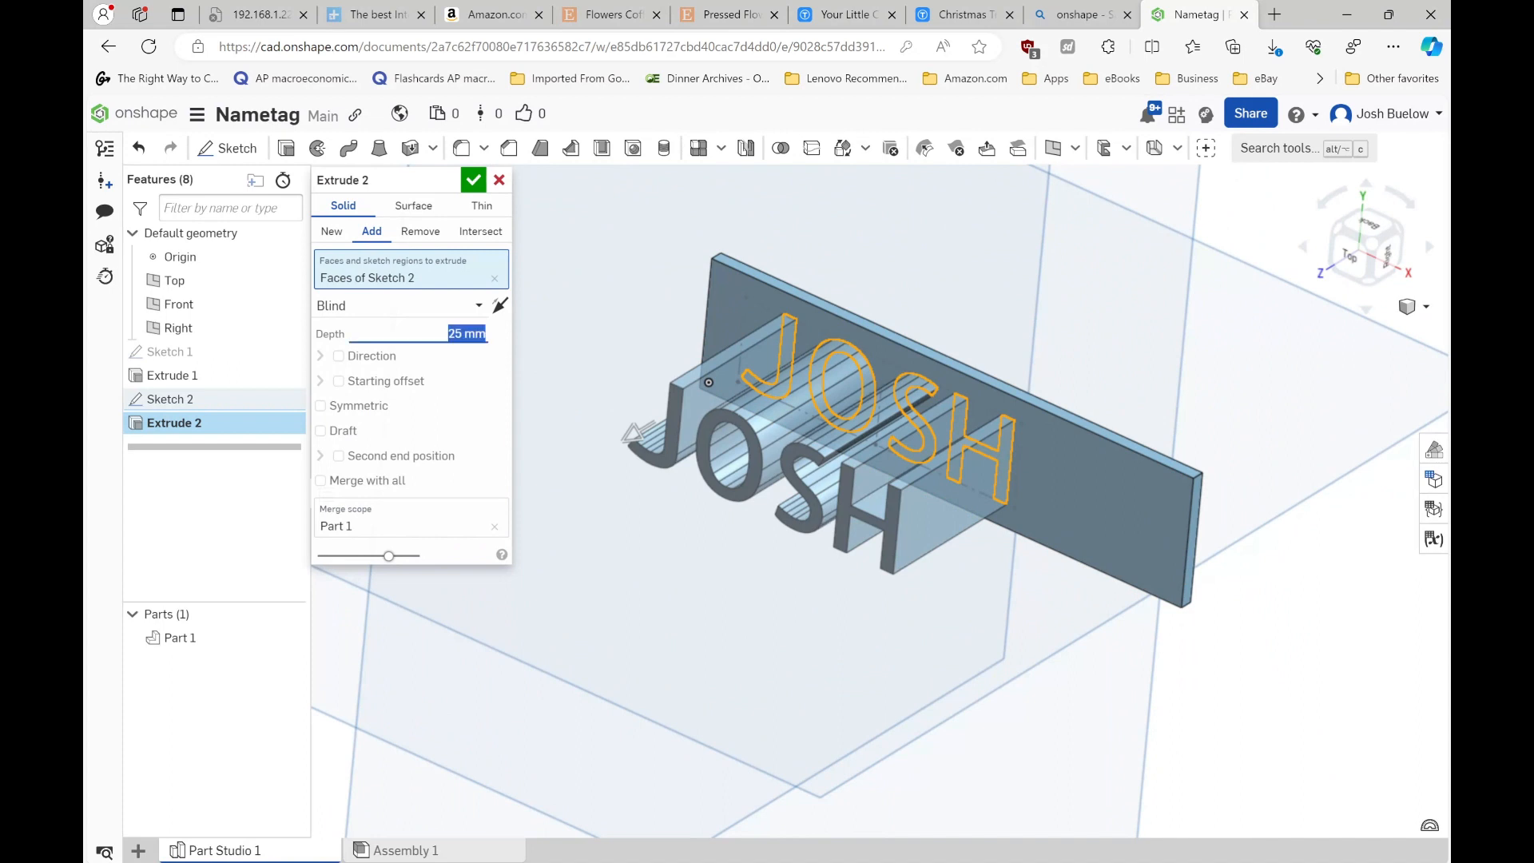
type("2")
key("Return")
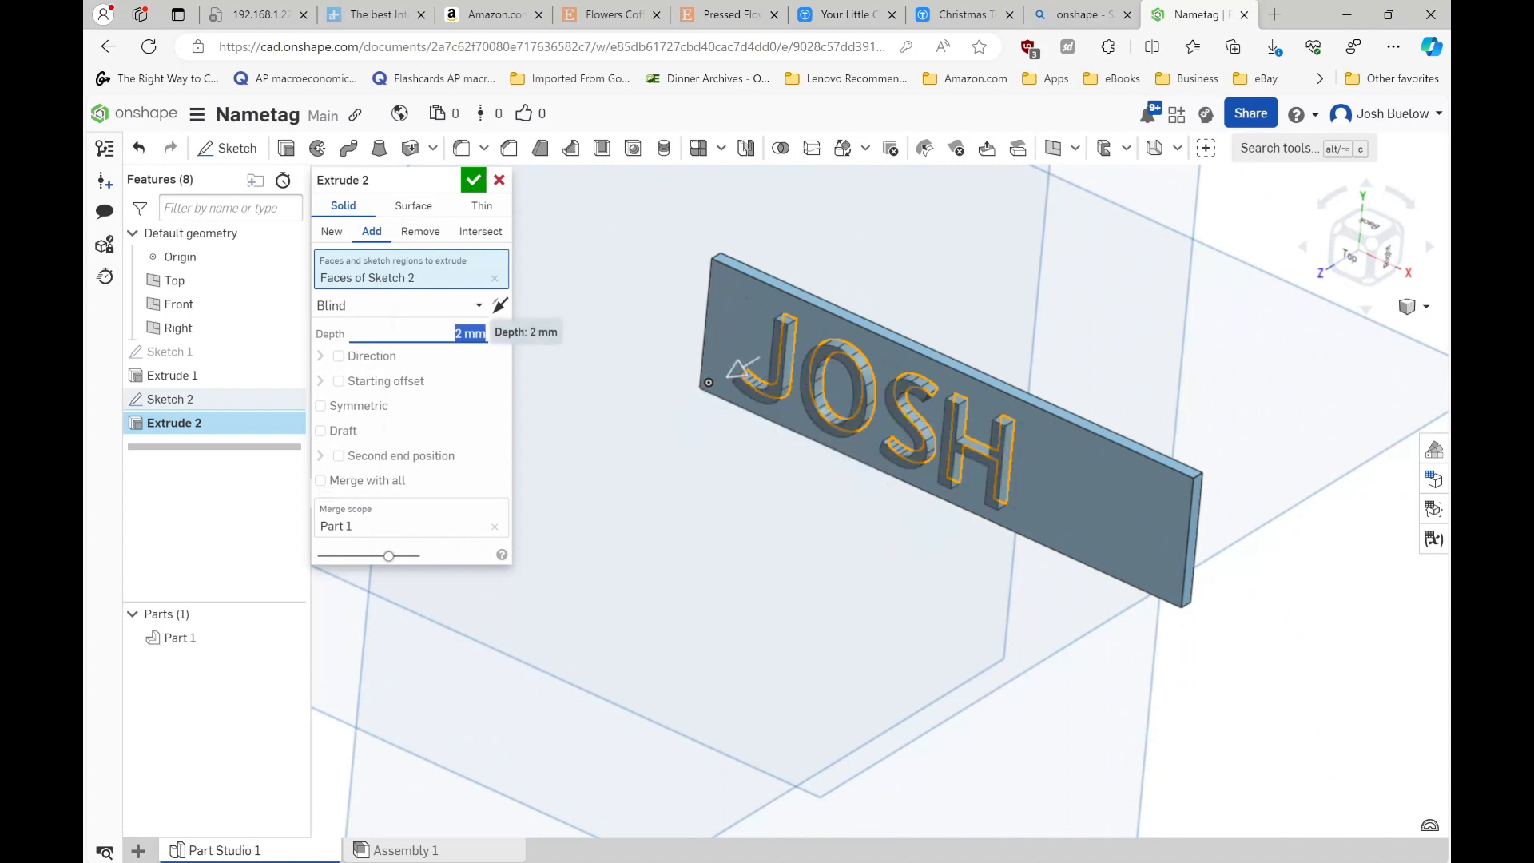
type("1")
key("Return")
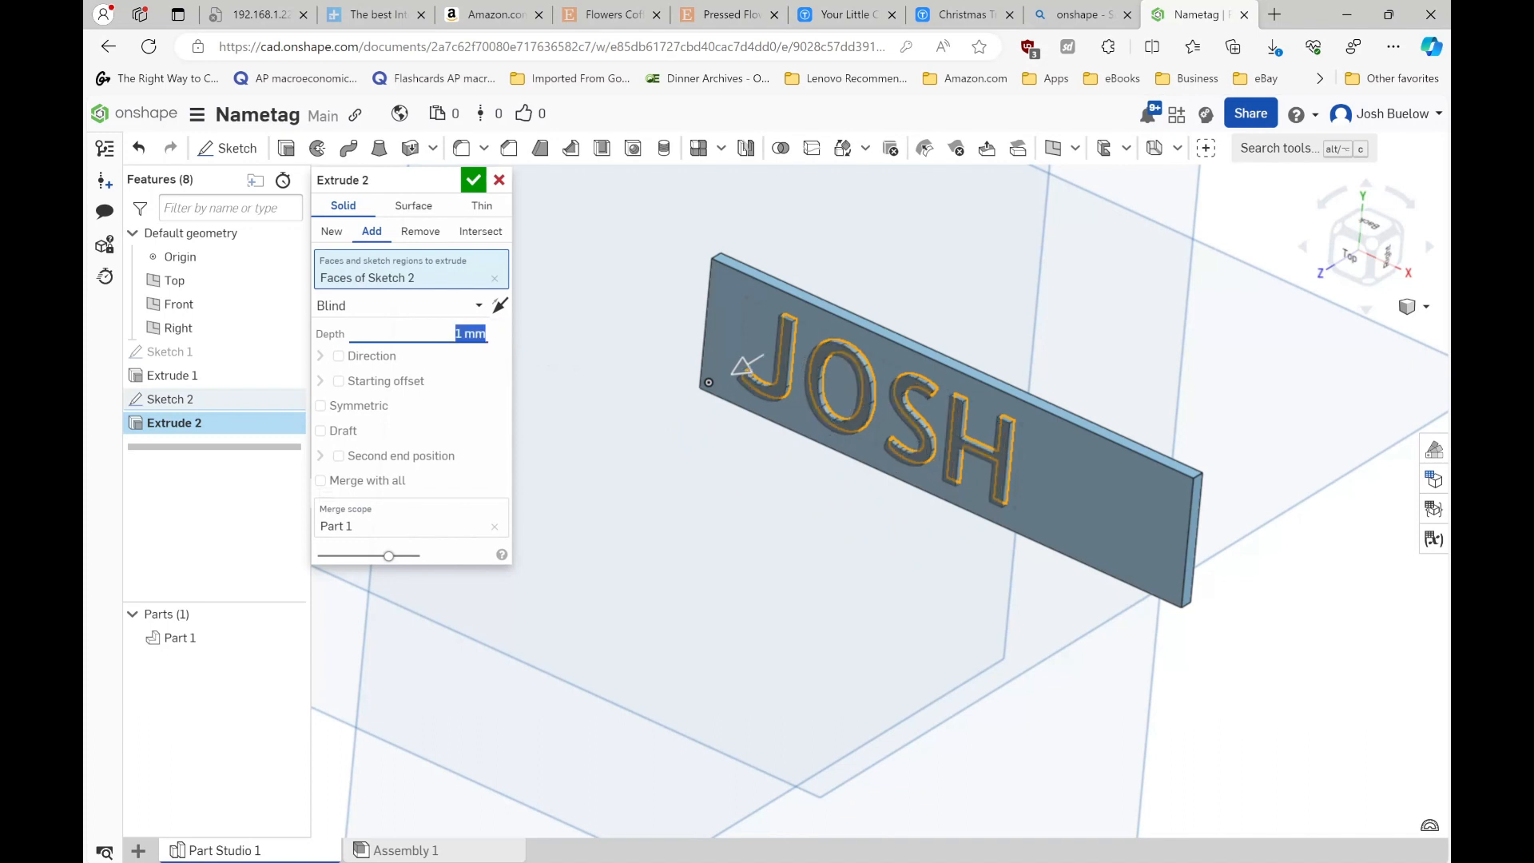
left_click(473, 182)
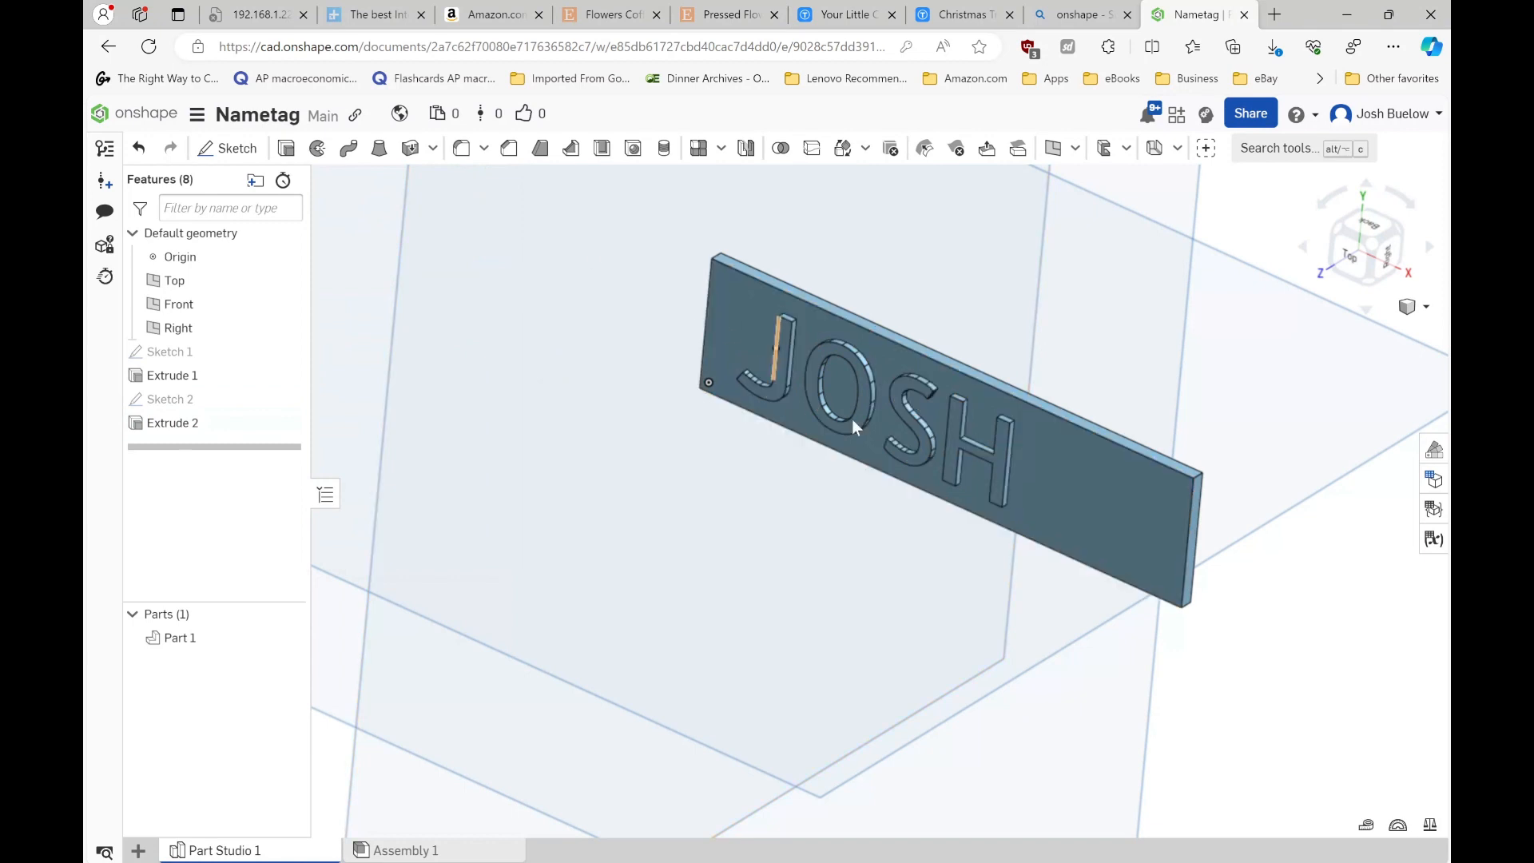
- Edit the plate's base sketch and set the rectangle's length to 60 mm
key("n")
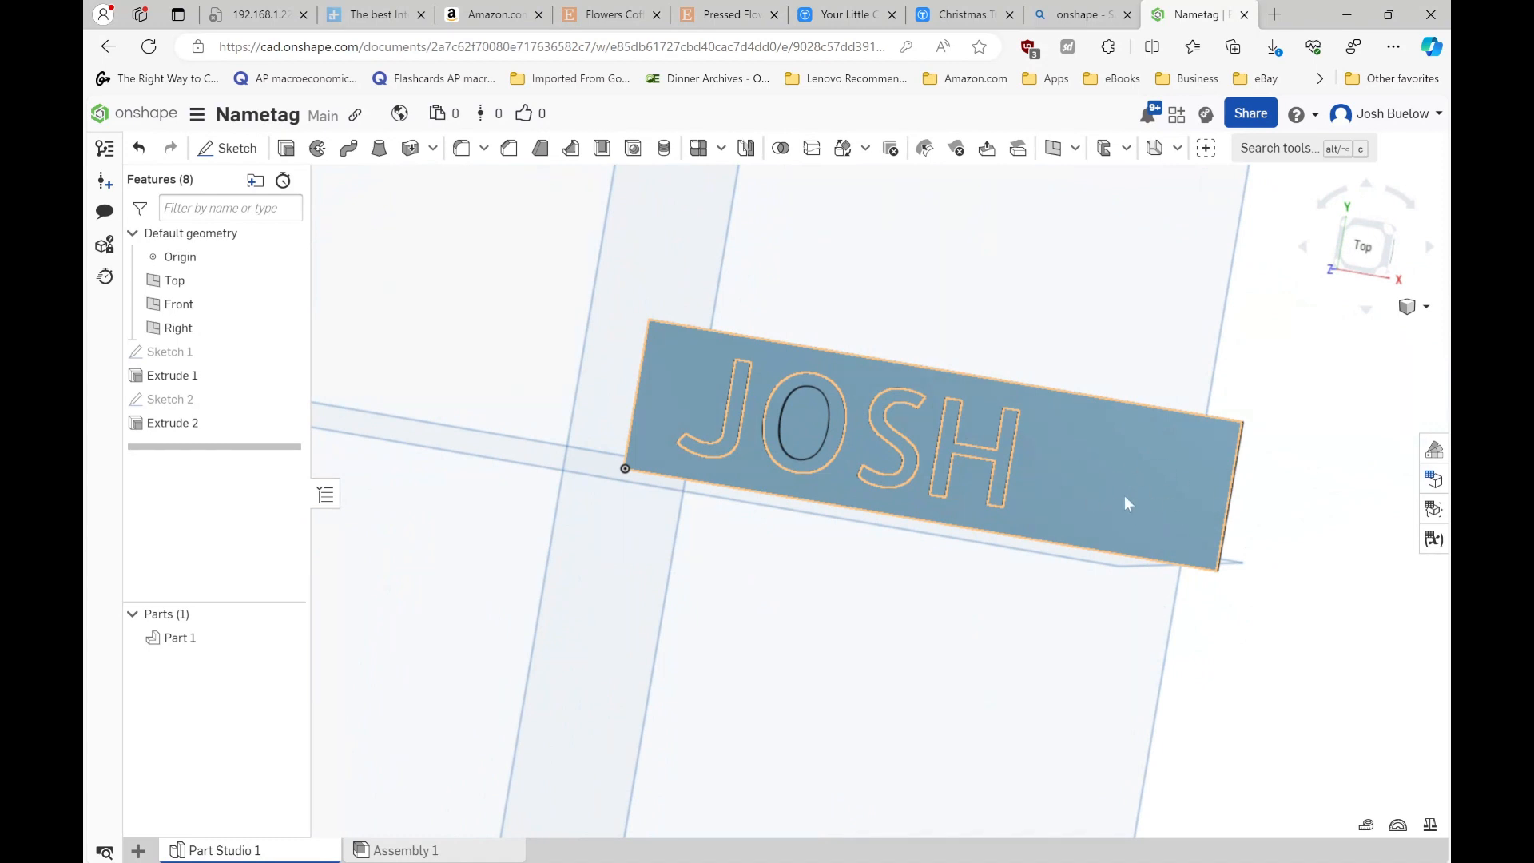
left_click(172, 381)
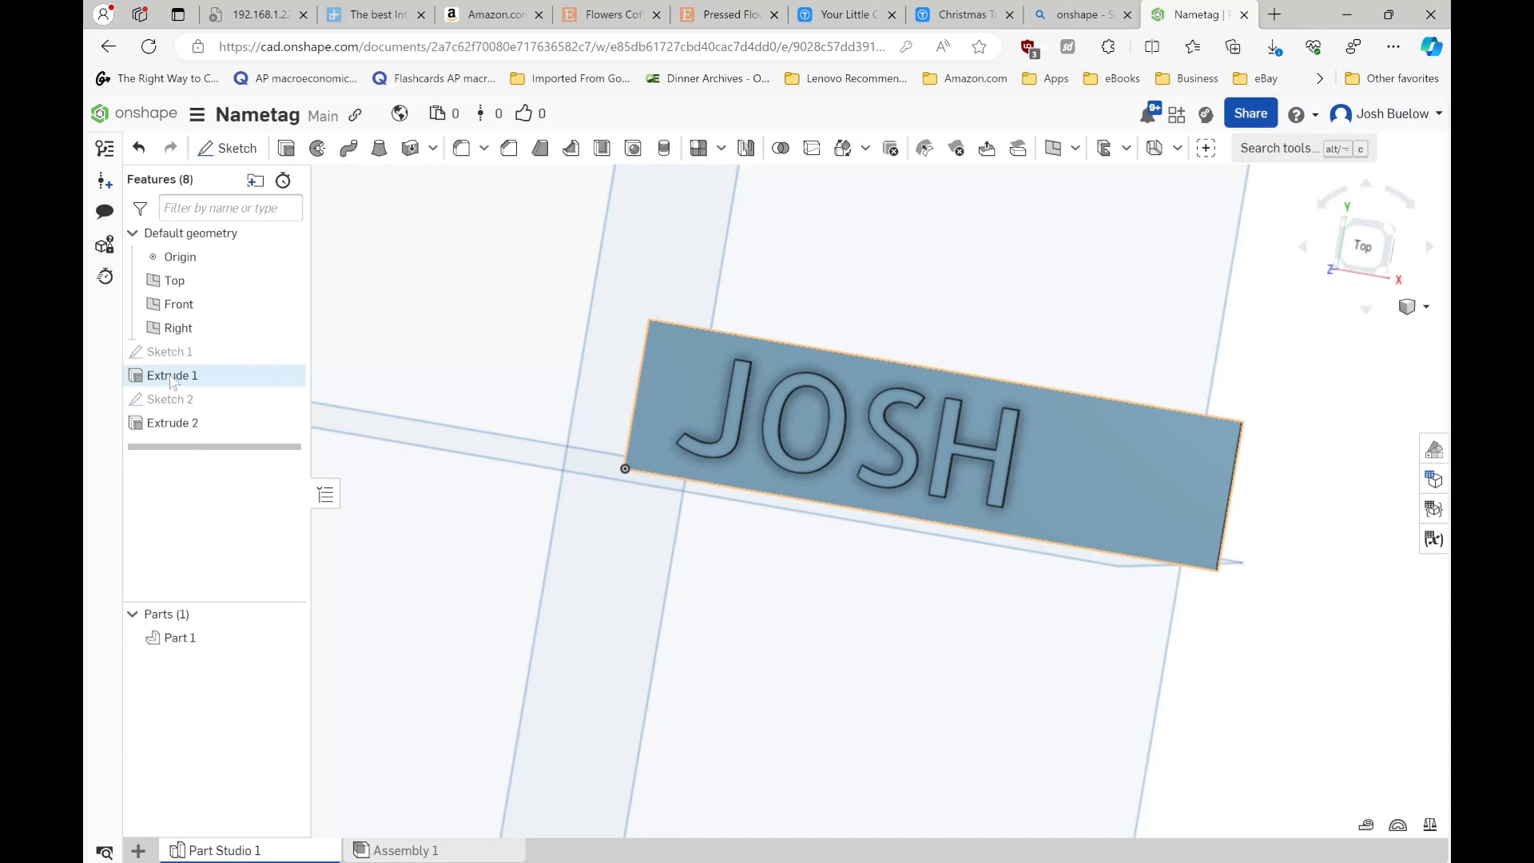
key("Escape")
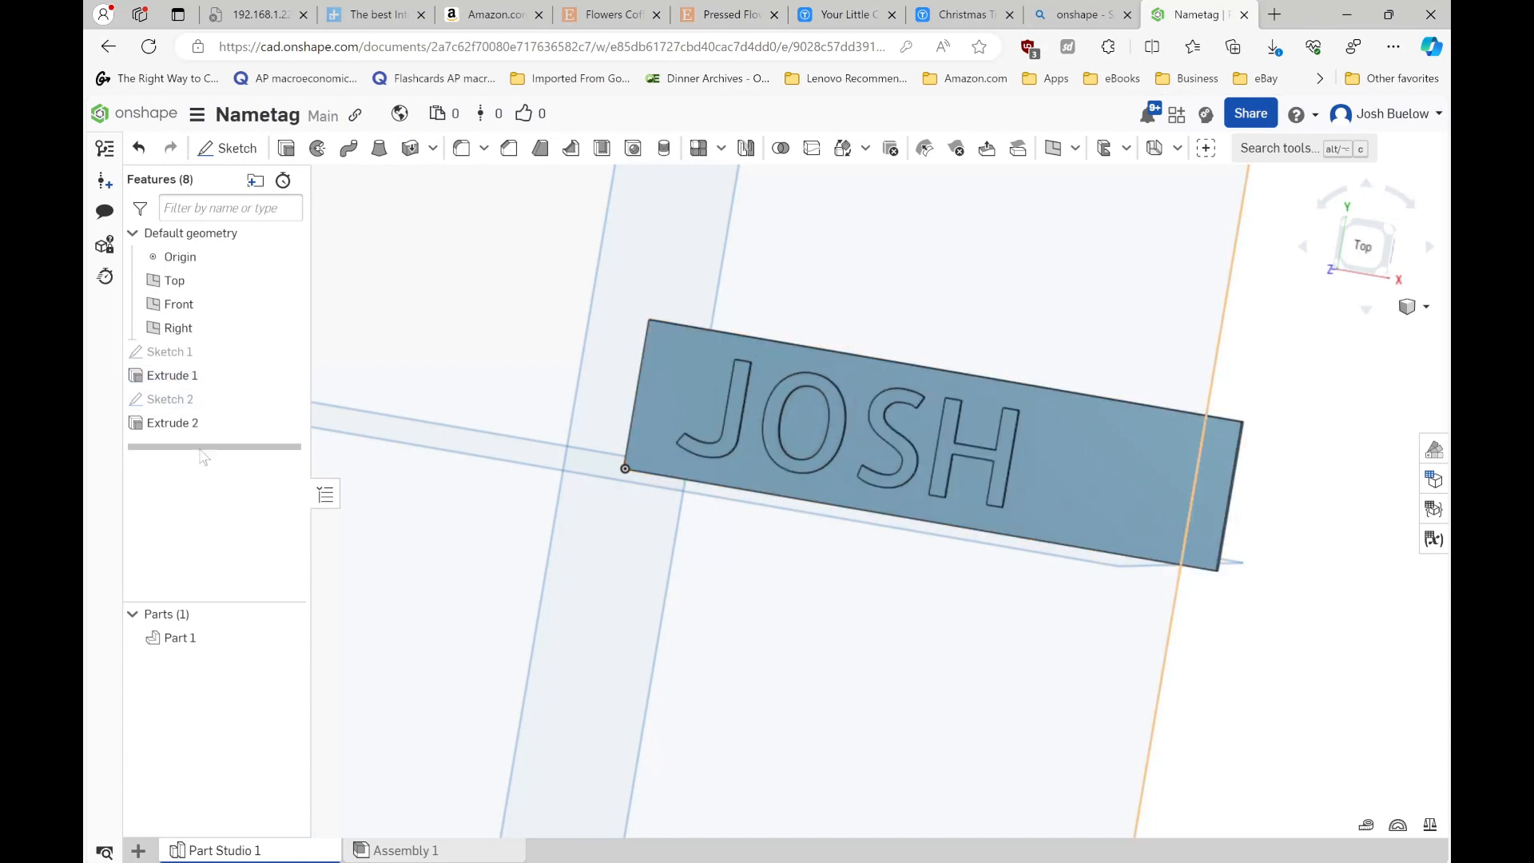
double_click(170, 352)
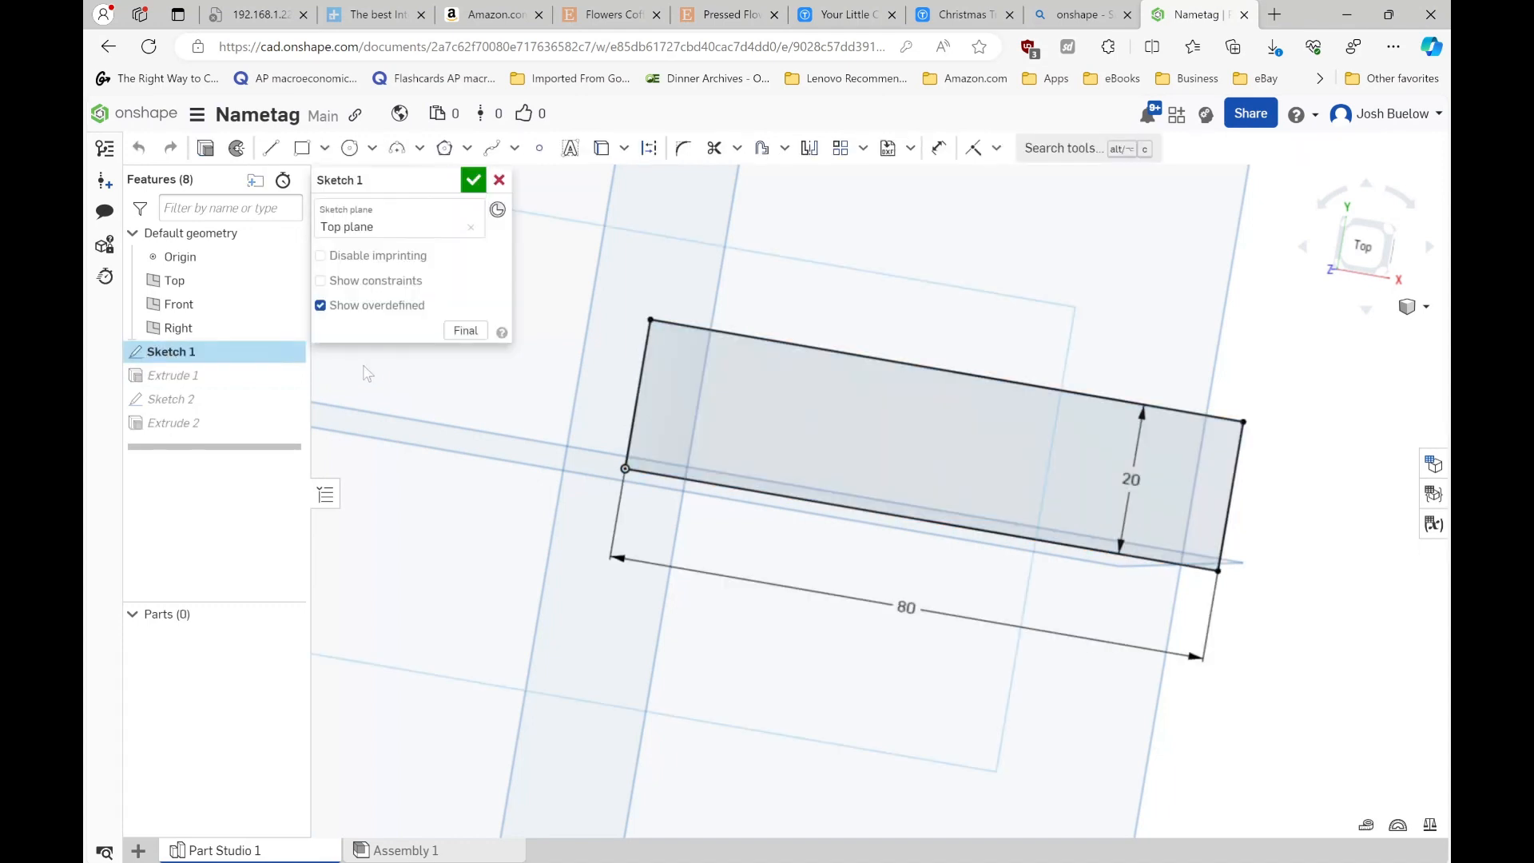
key("n")
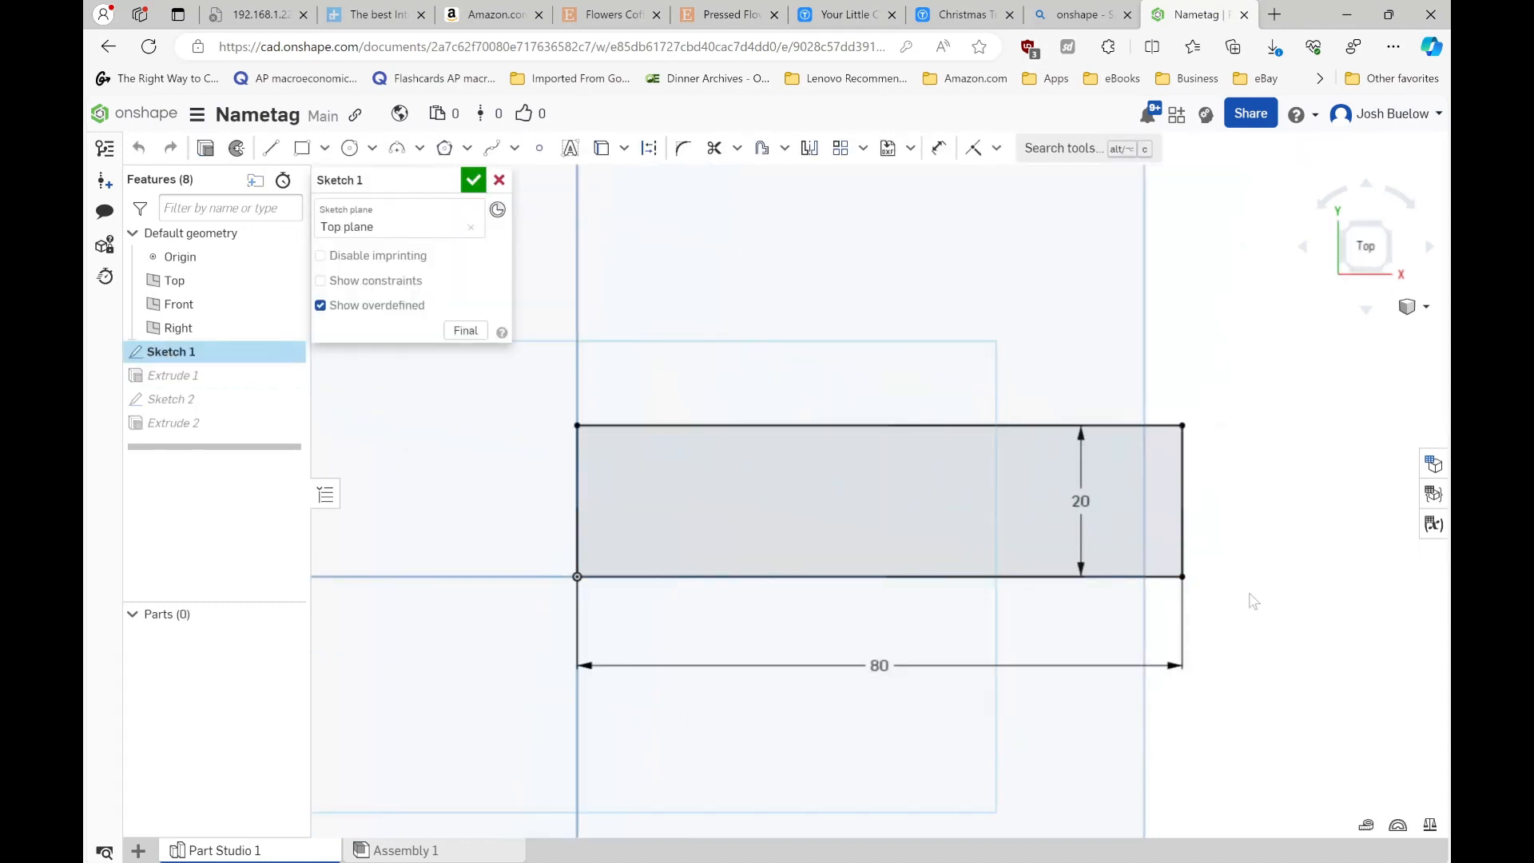
double_click(879, 665)
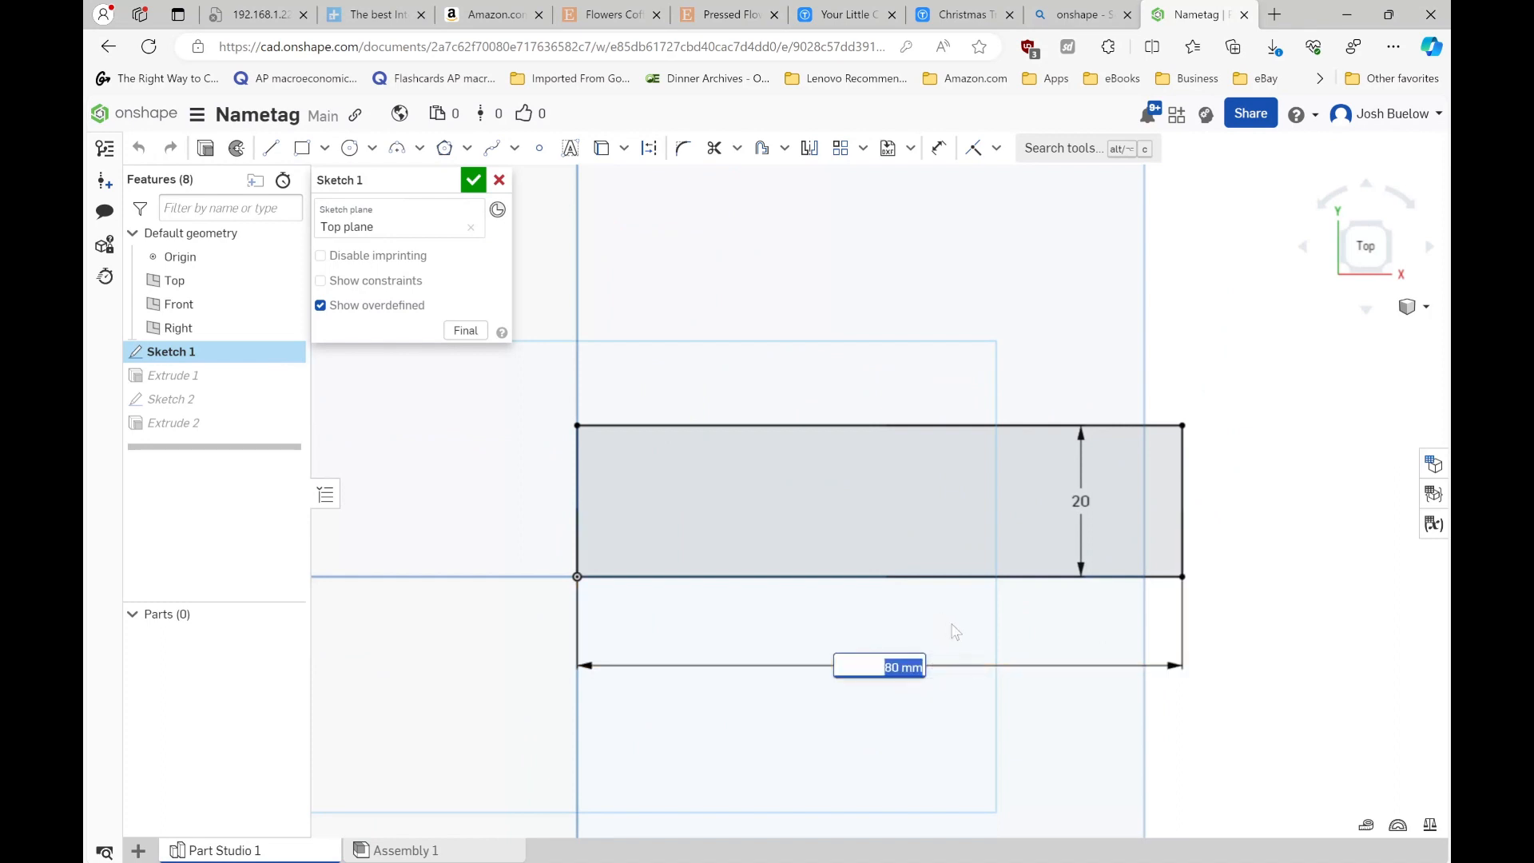
type("60")
key("Return")
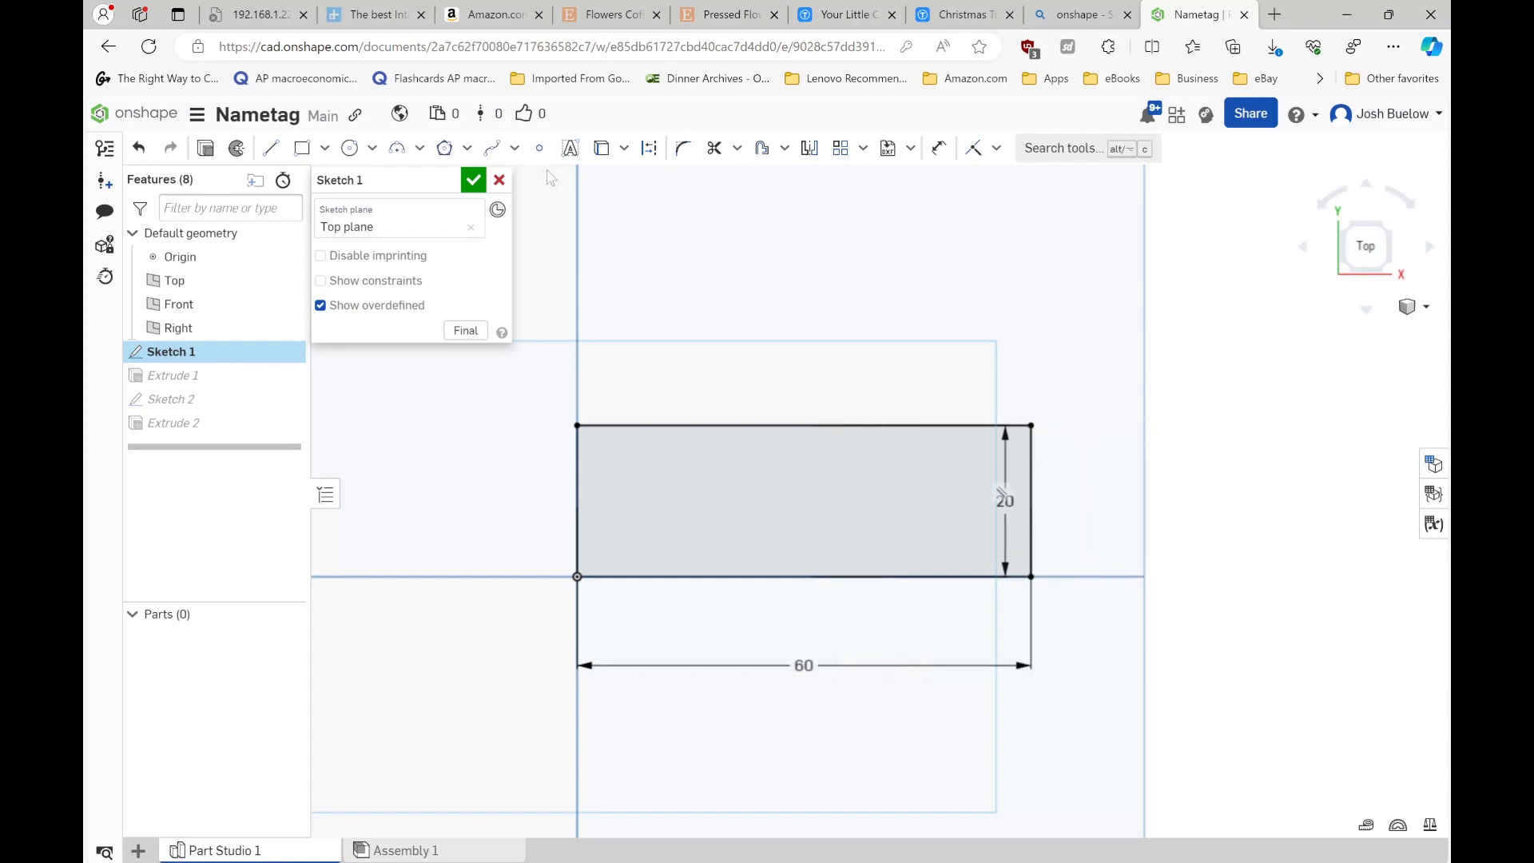
left_click(473, 182)
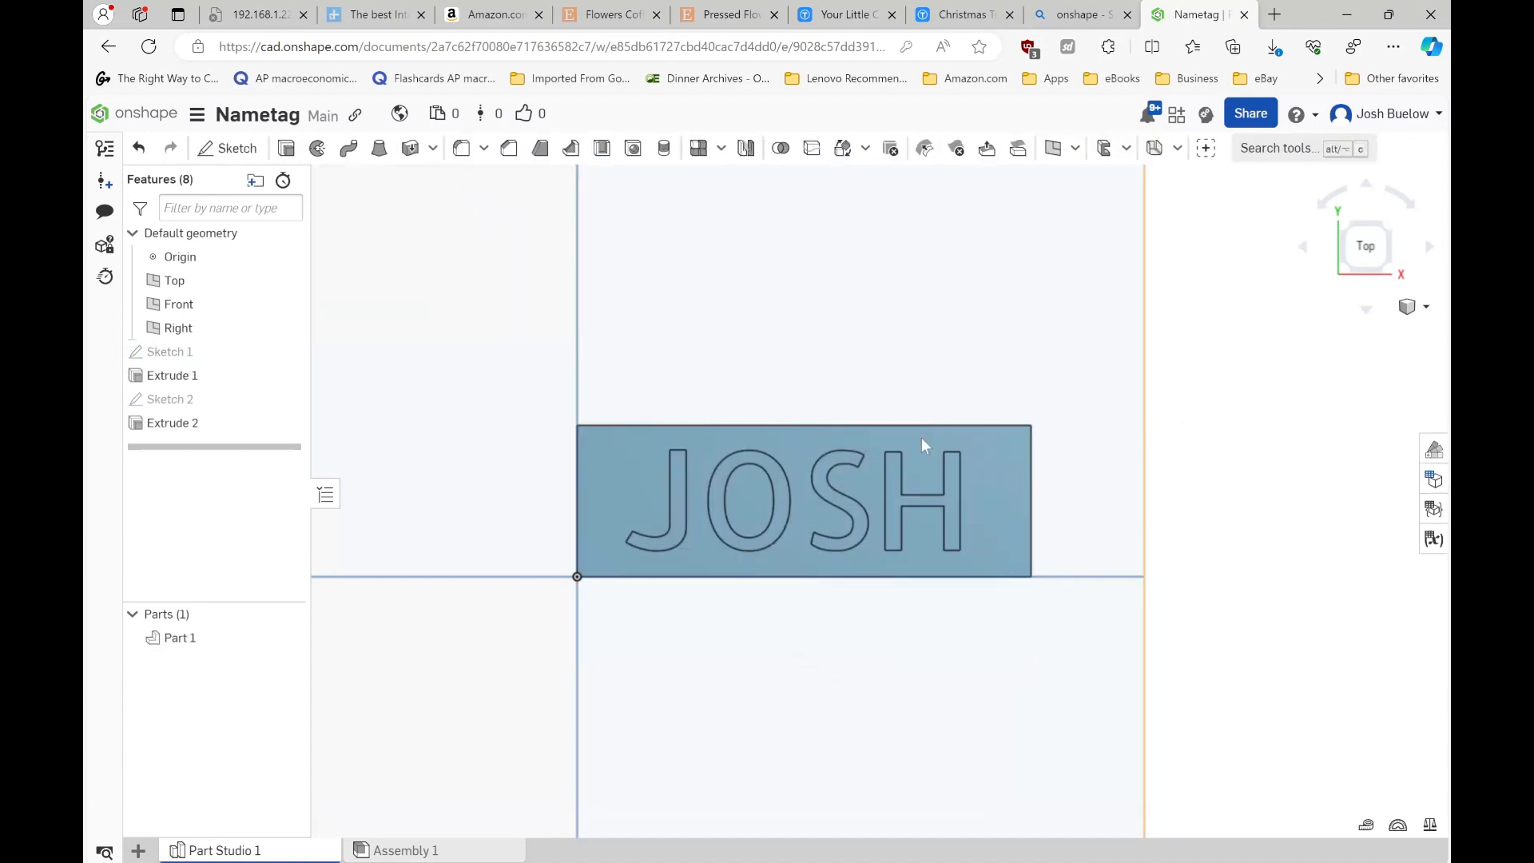
- Rename the plate's extrude feature as Baseplate
mouse_move(912, 549)
right_mouse_down()
mouse_move(923, 558)
mouse_move(923, 530)
mouse_move(941, 525)
mouse_move(946, 542)
mouse_move(894, 559)
right_mouse_up()
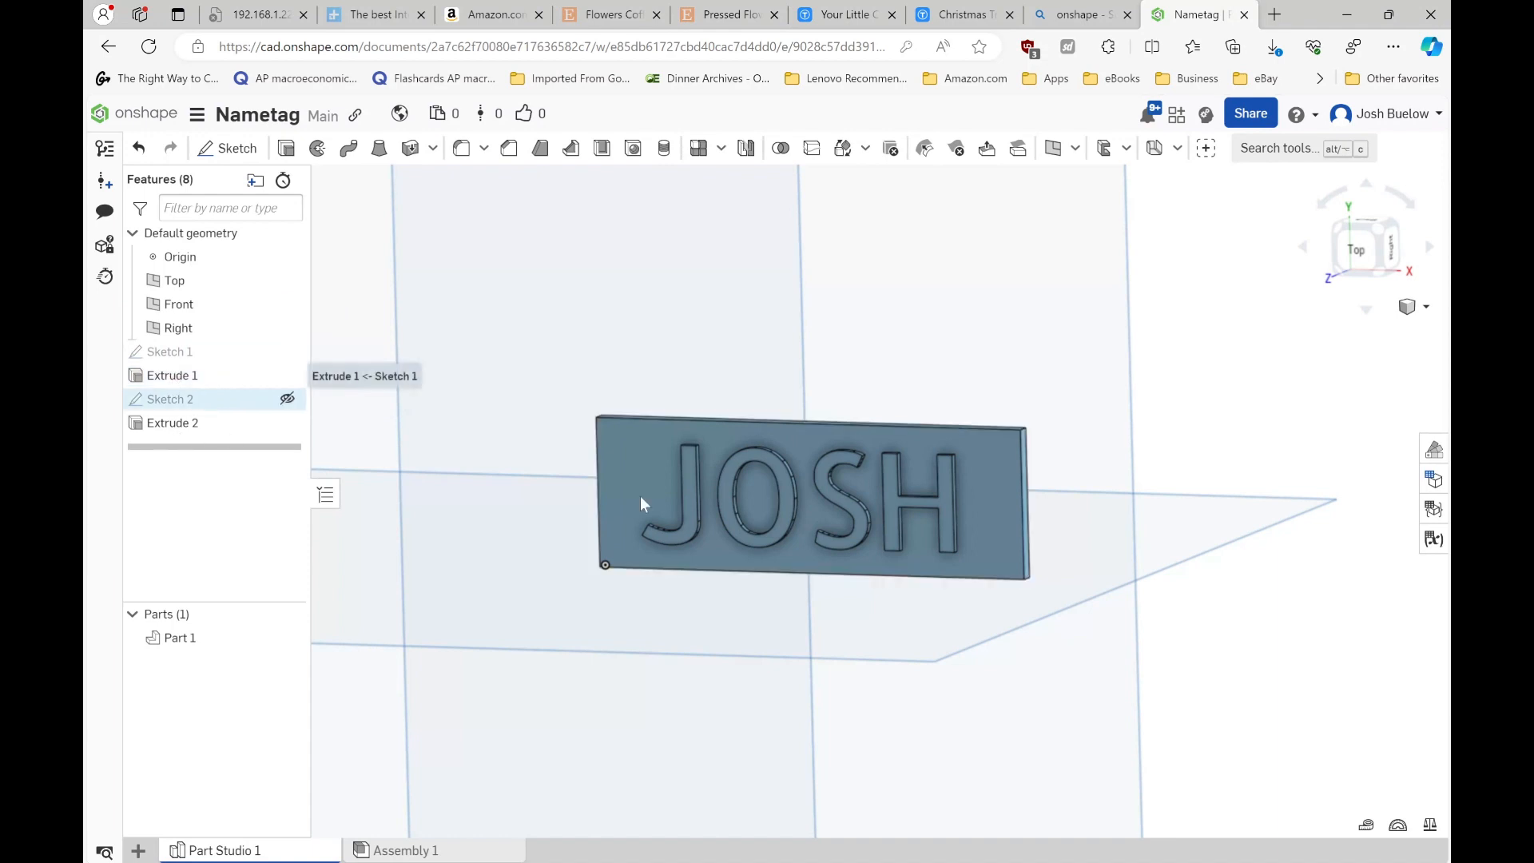
right_click(167, 382)
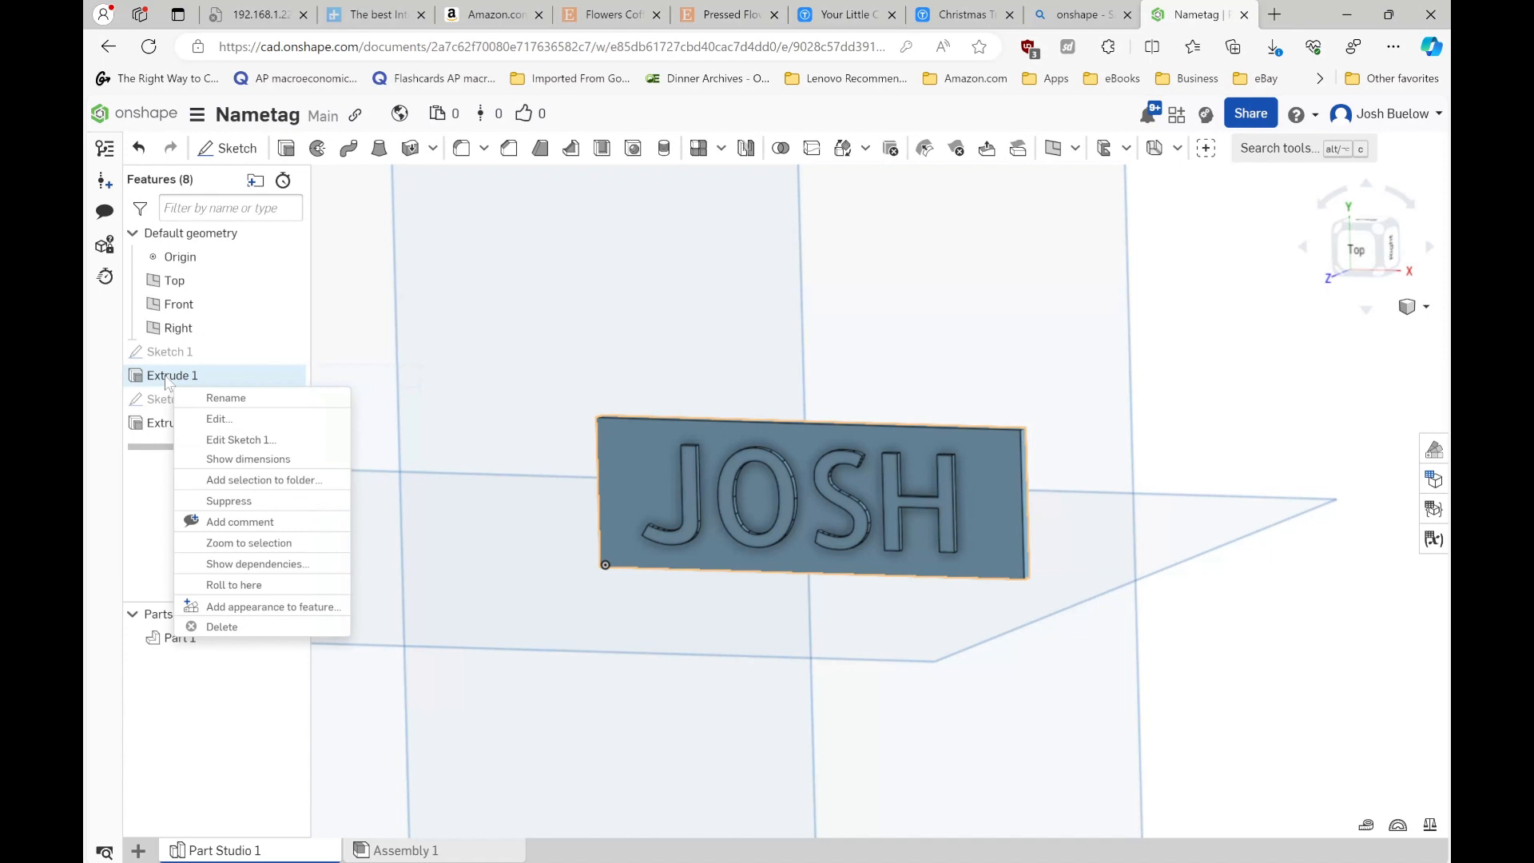
left_click(226, 399)
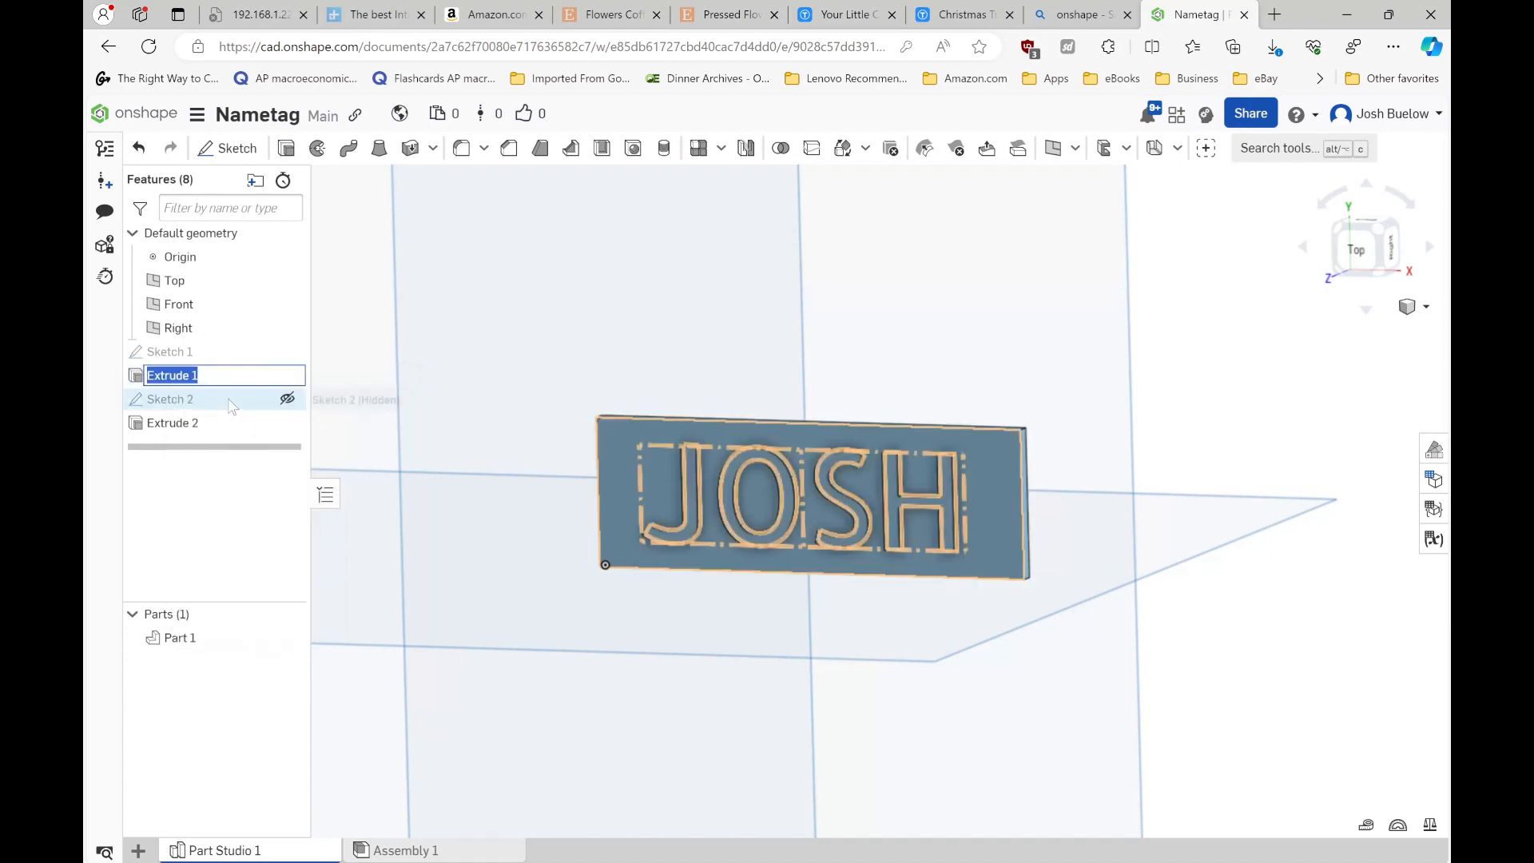
type("Baseplate")
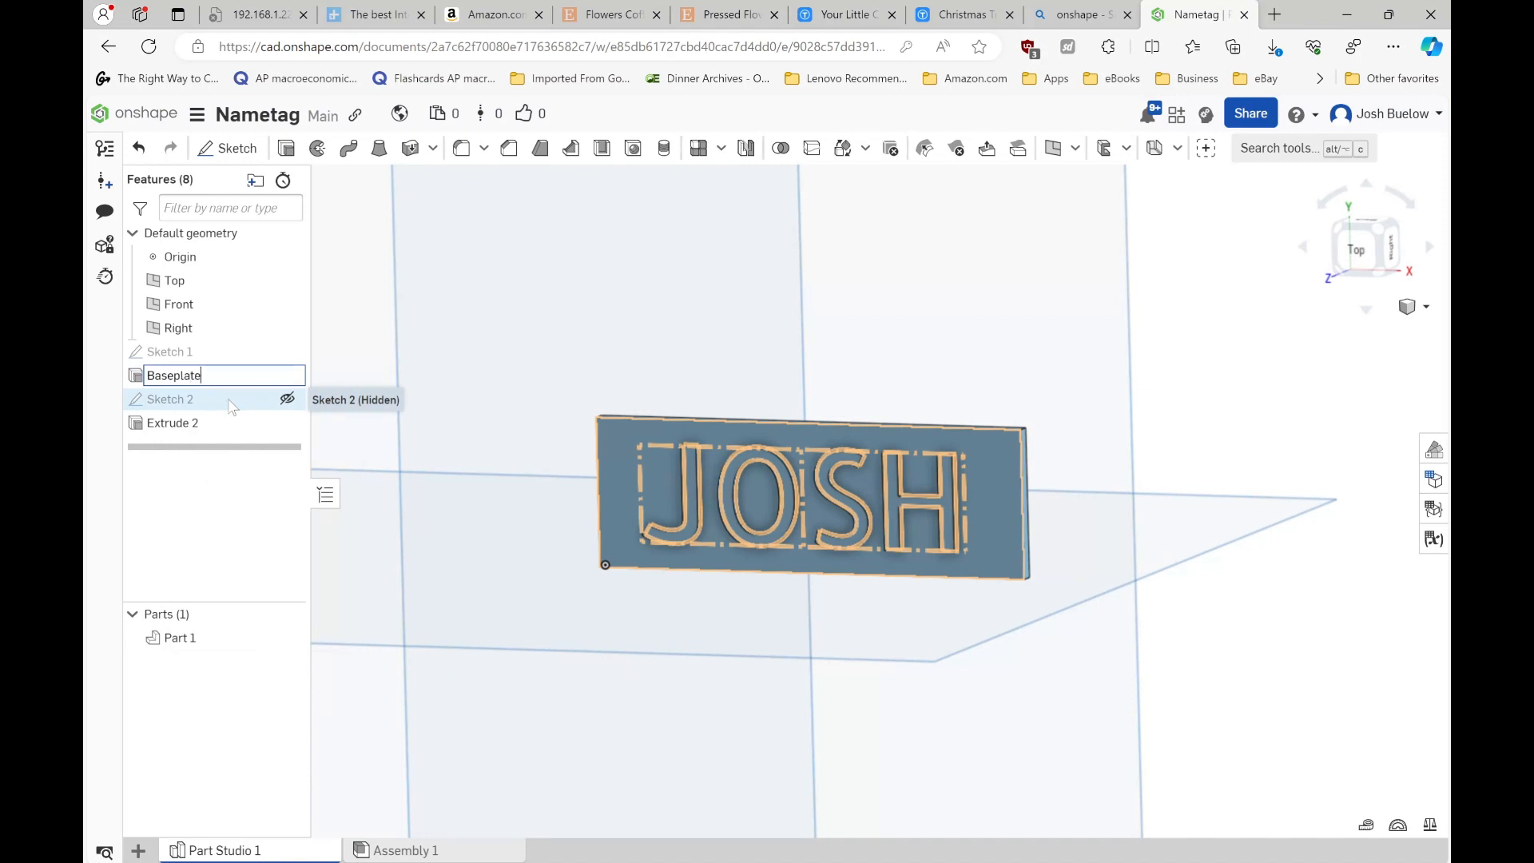
key("Return")
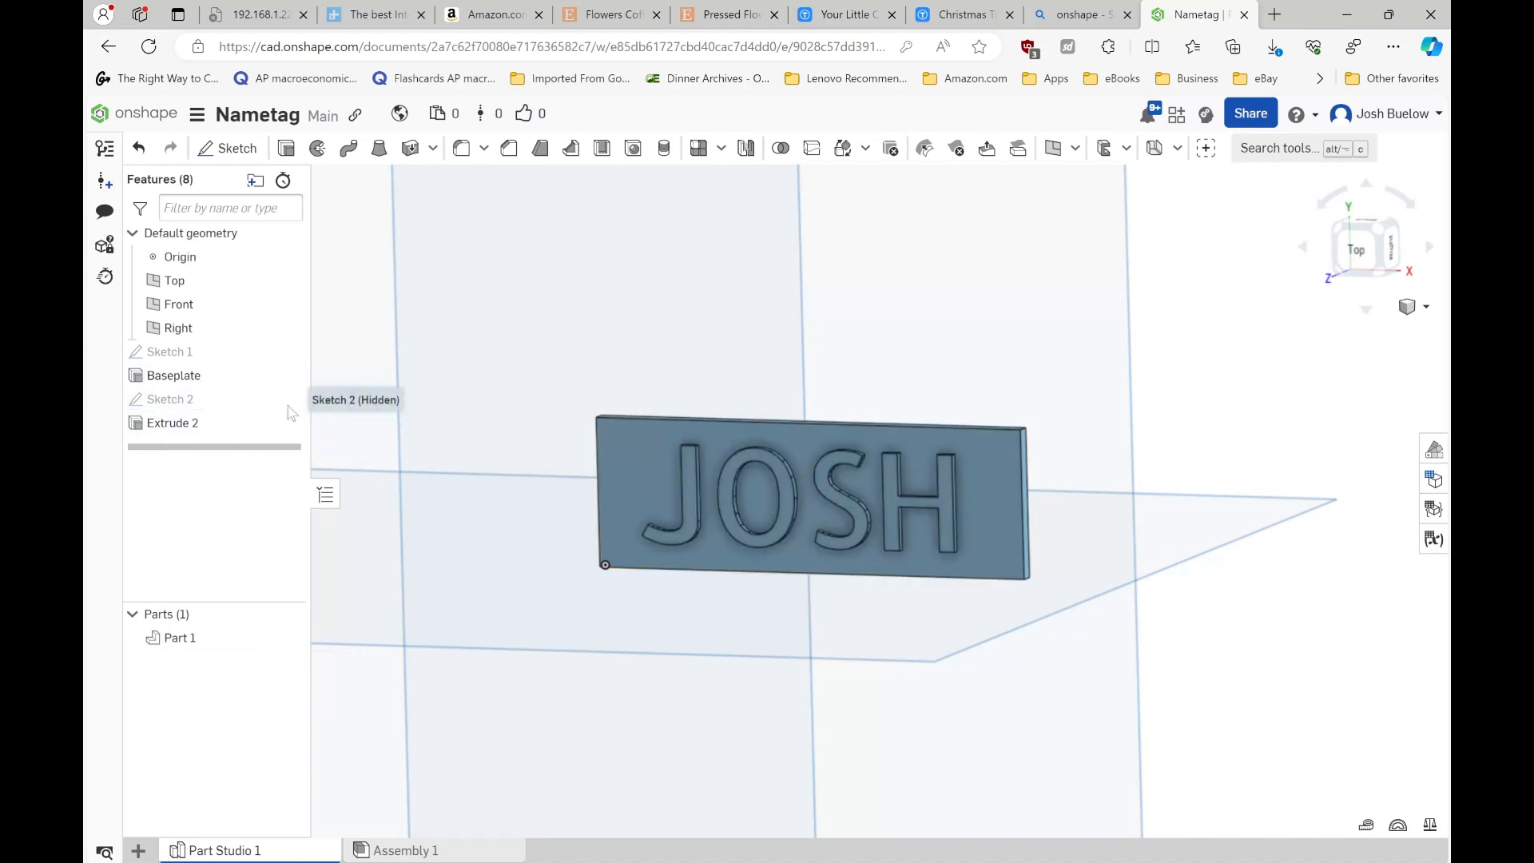
- Rename the raised text's extrude feature as Name
right_click(181, 426)
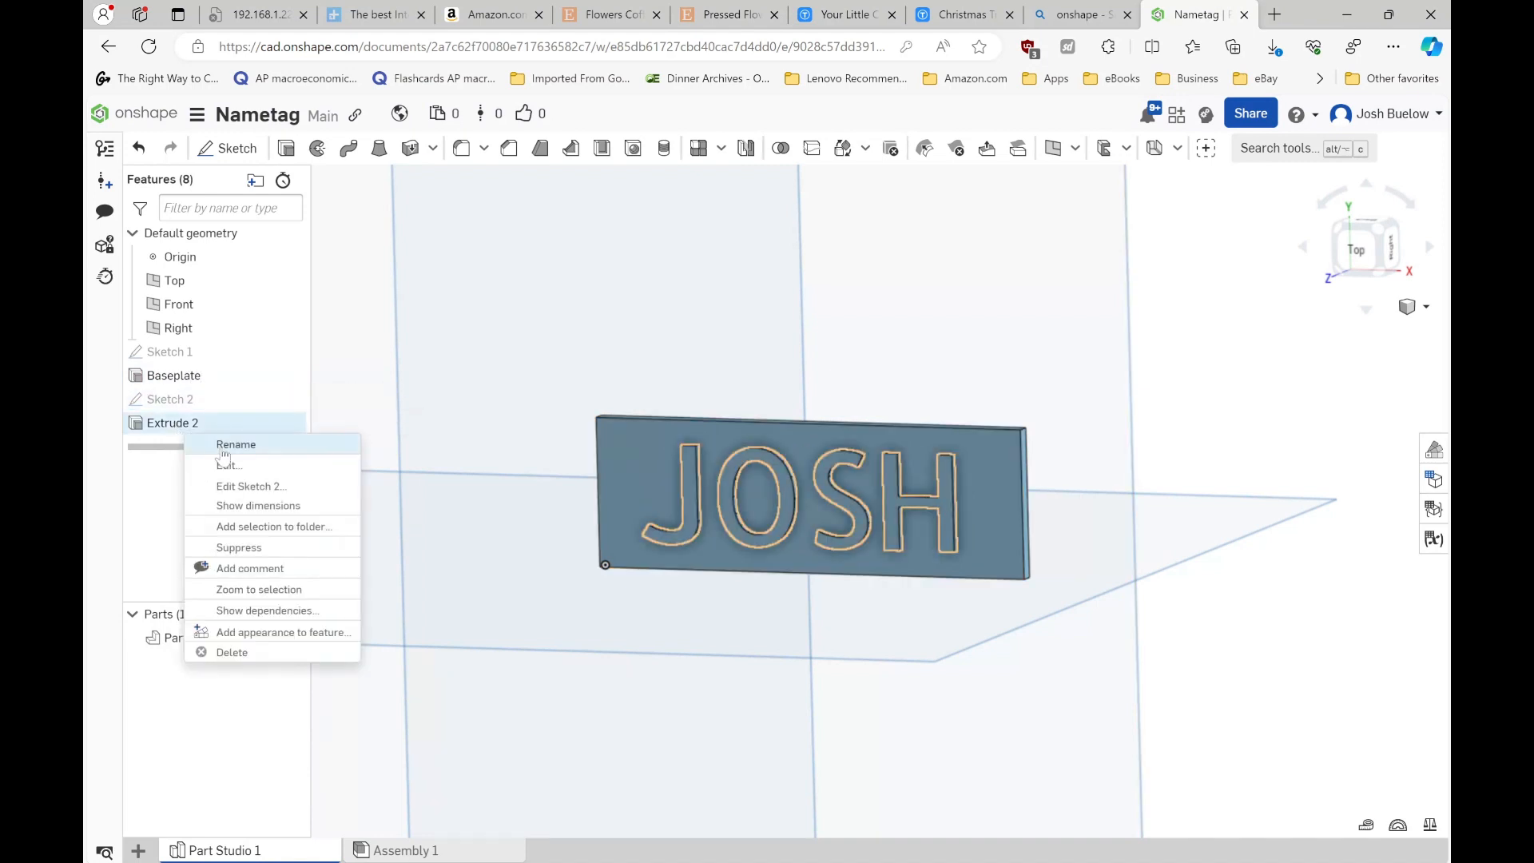
left_click(225, 445)
type("Name")
key("Return")
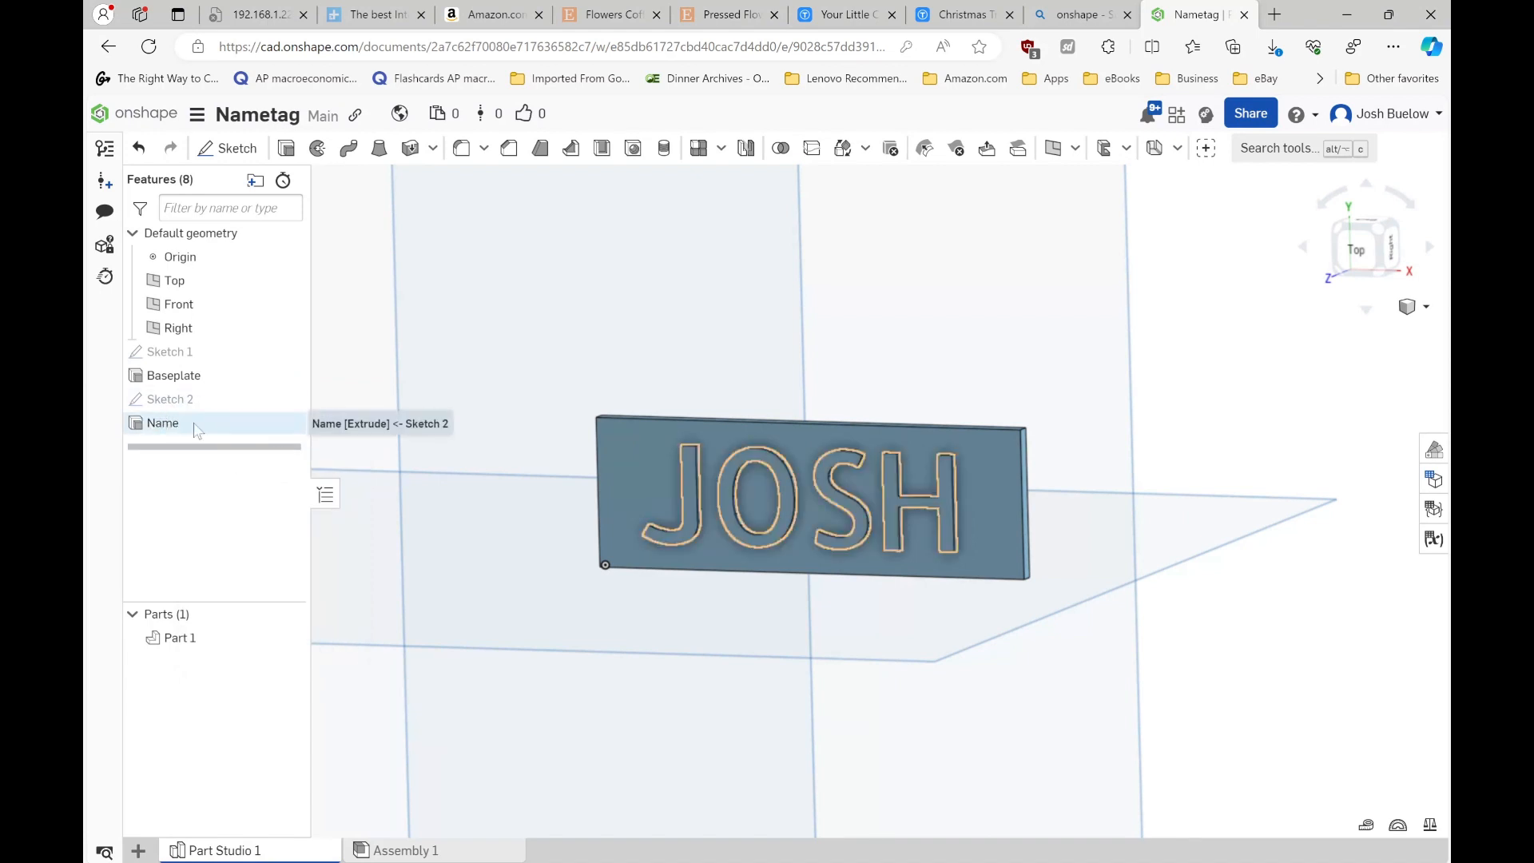
- Start a sketch on the Baseplate's front face and draw a 6 mm diameter circle between the origin-side short edge and the first letter
left_click(647, 487)
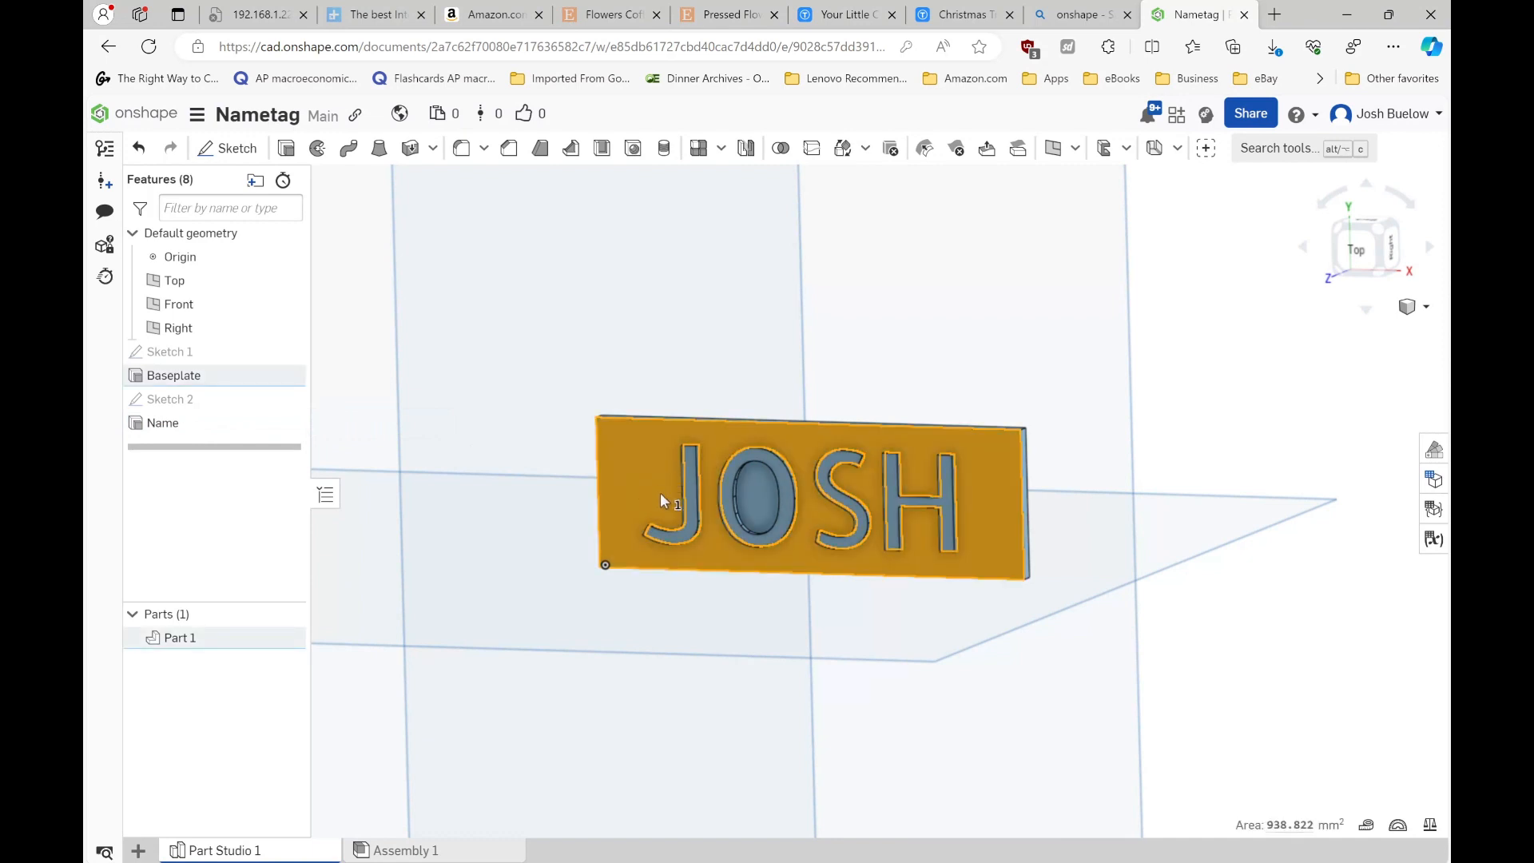
left_click(231, 148)
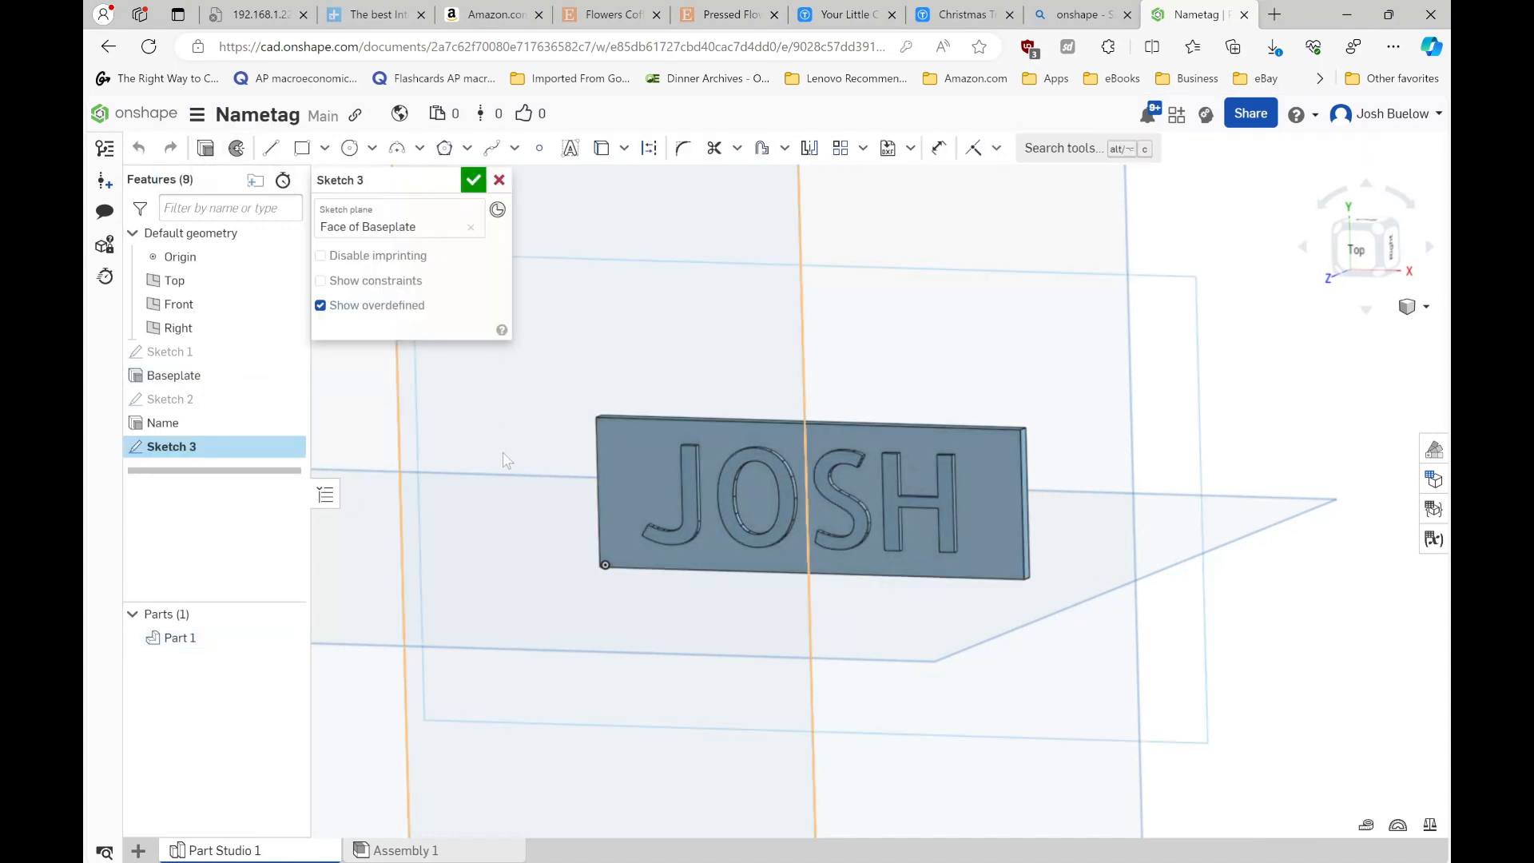
key("n")
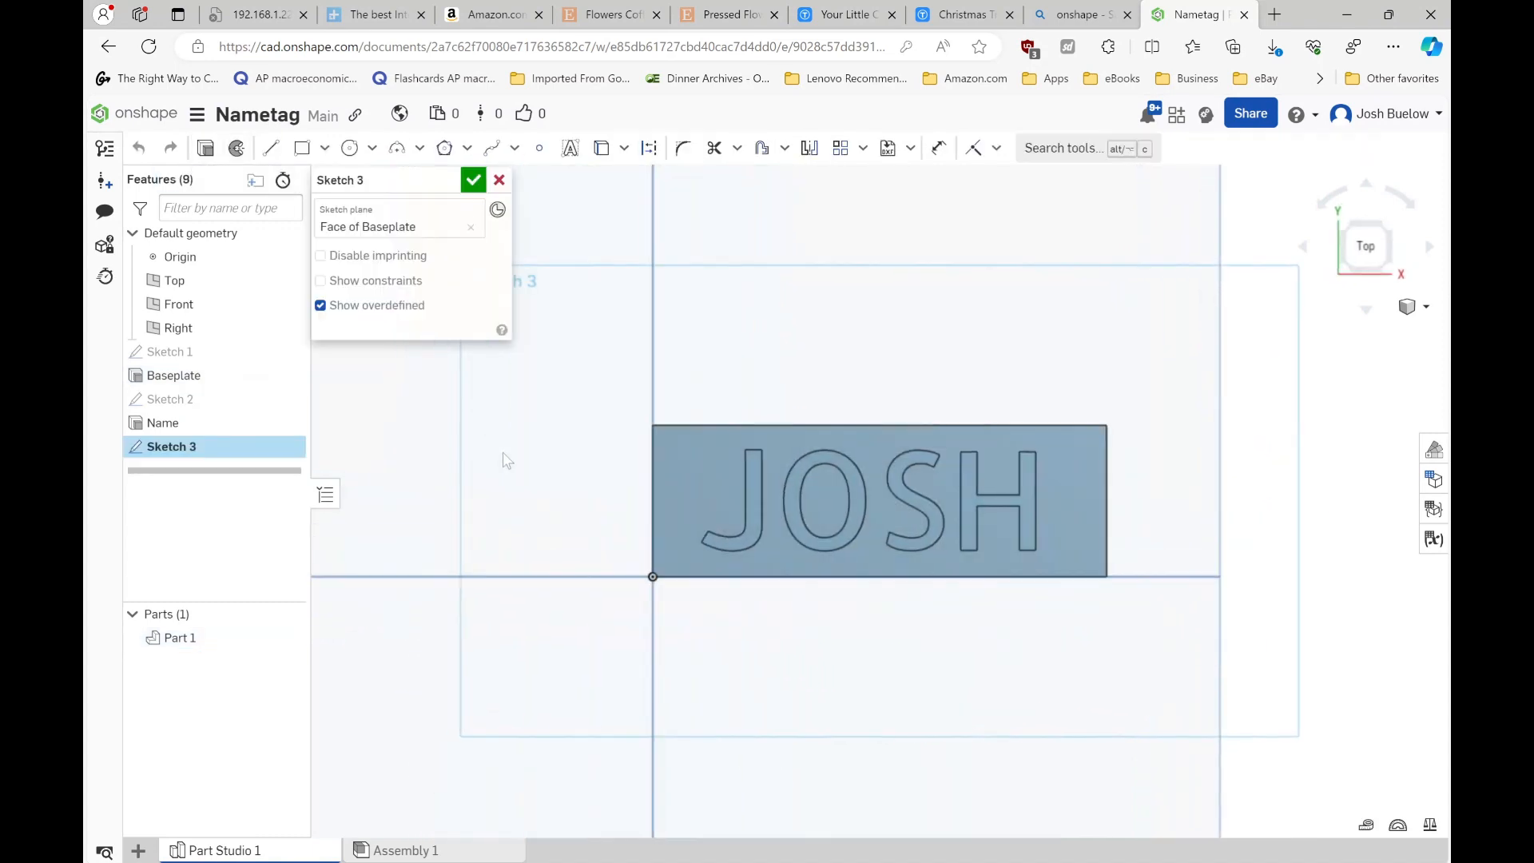
scroll(755, 476, "up", 2)
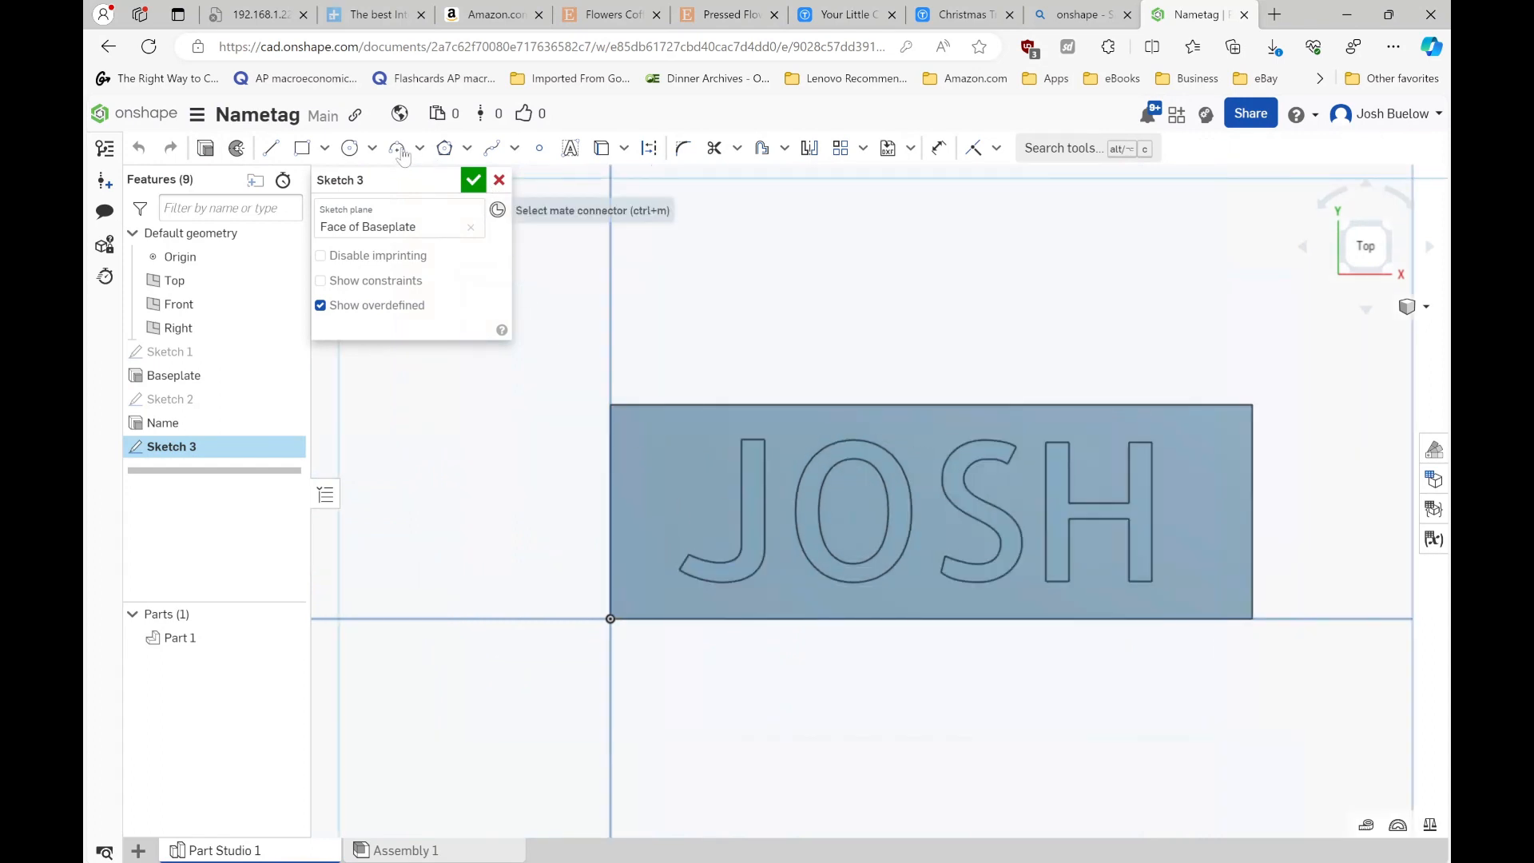
left_click(350, 149)
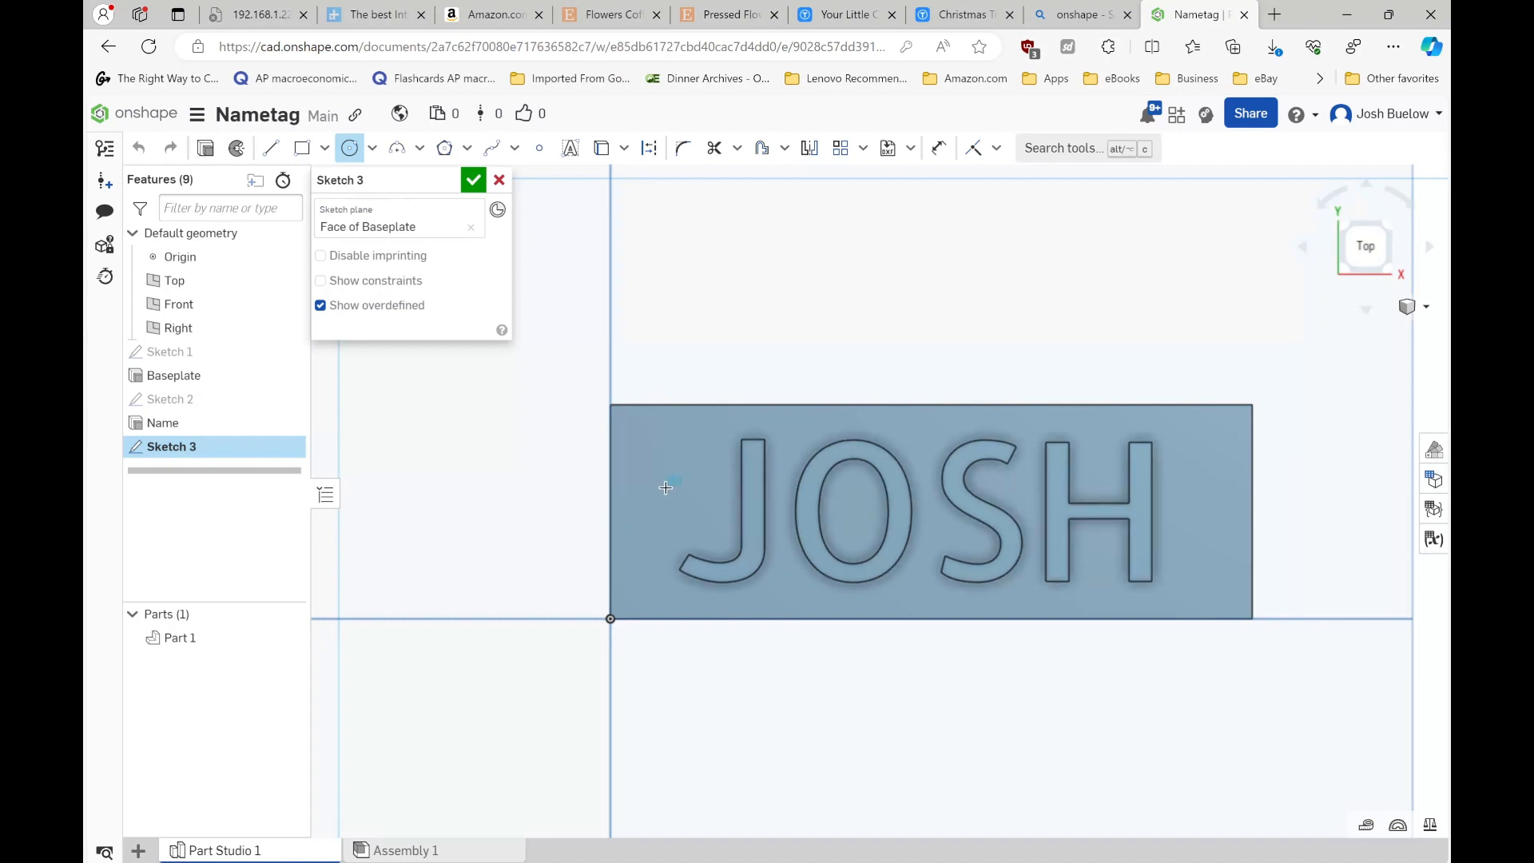
left_click(665, 487)
left_click(690, 462)
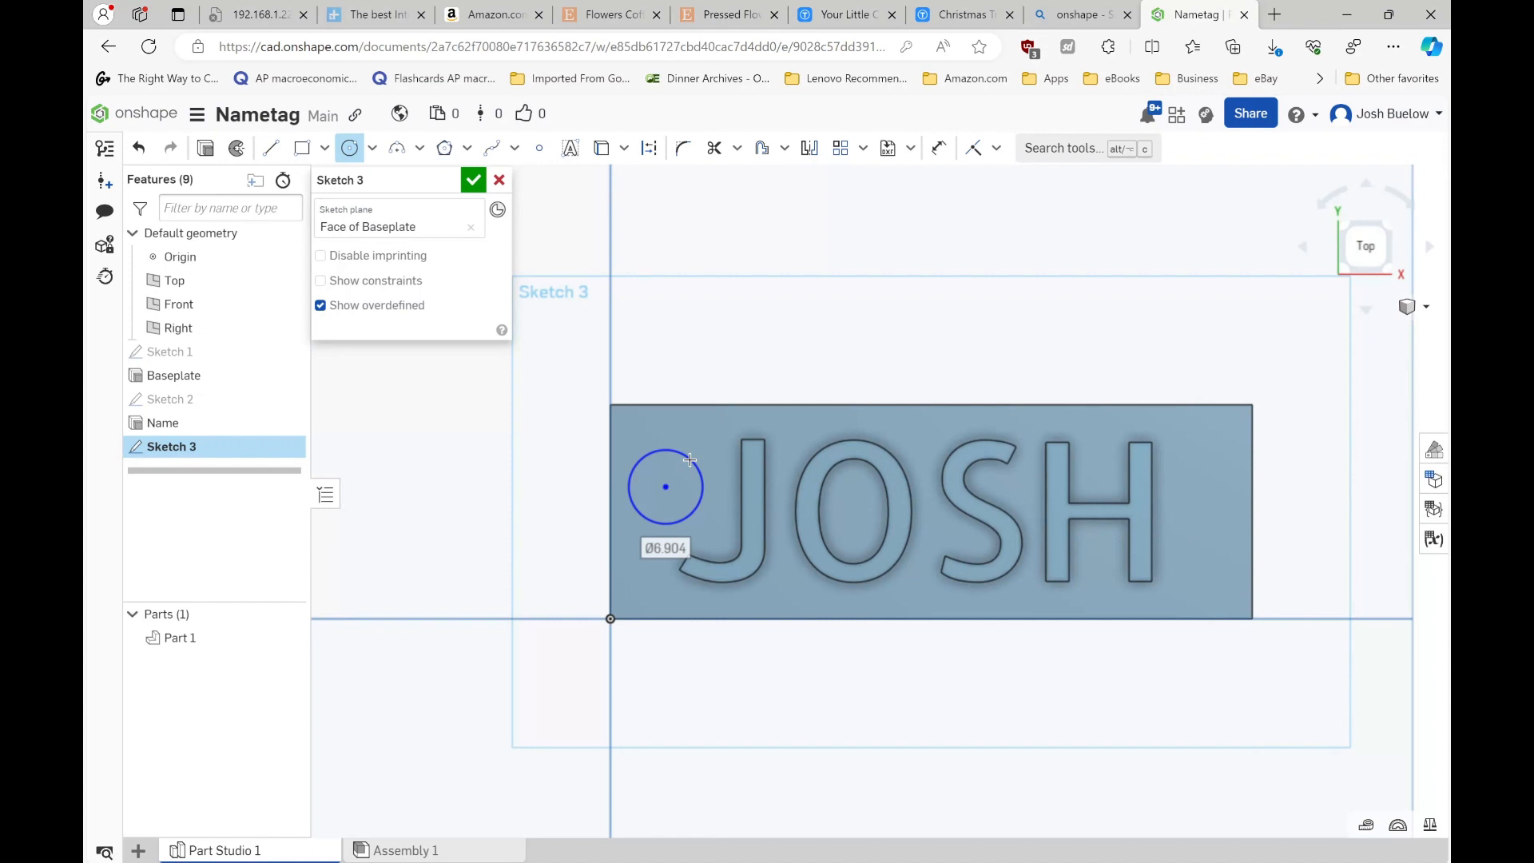
type("6")
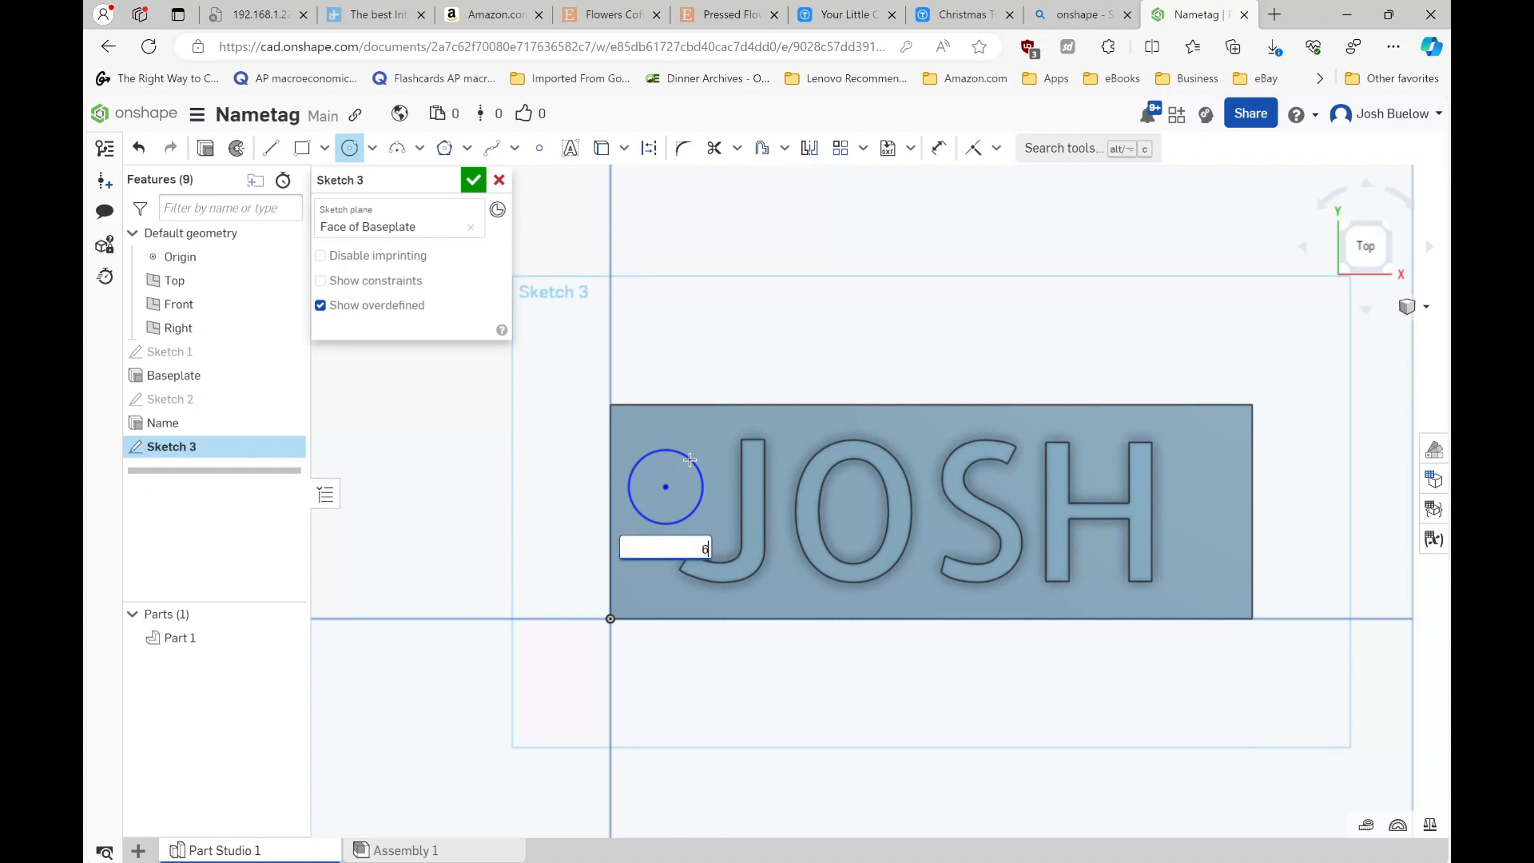
key("Return")
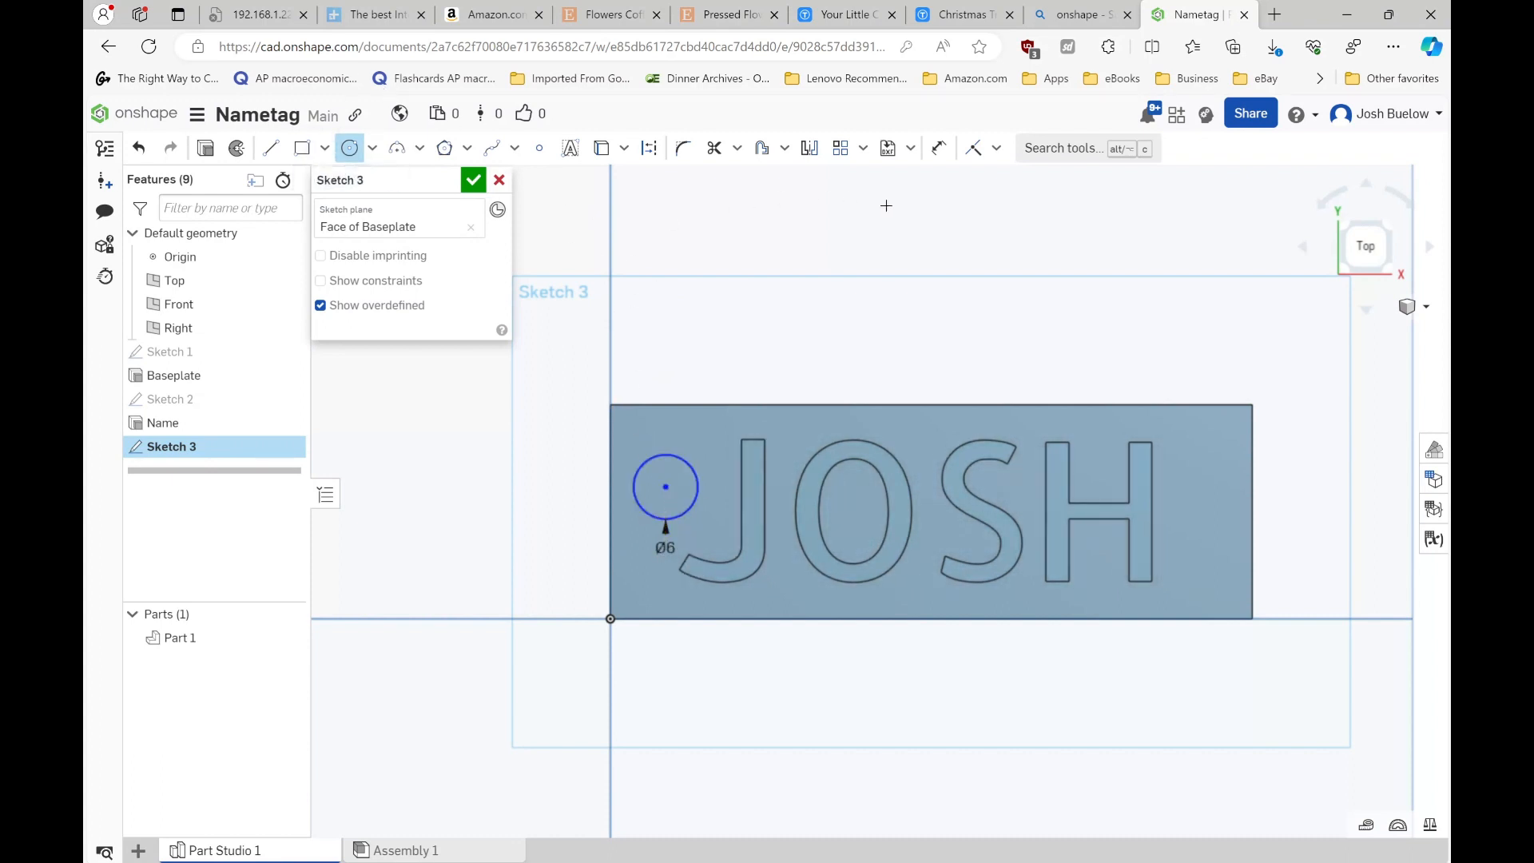
- Set the circle's diameter to 5 mm
left_click(940, 150)
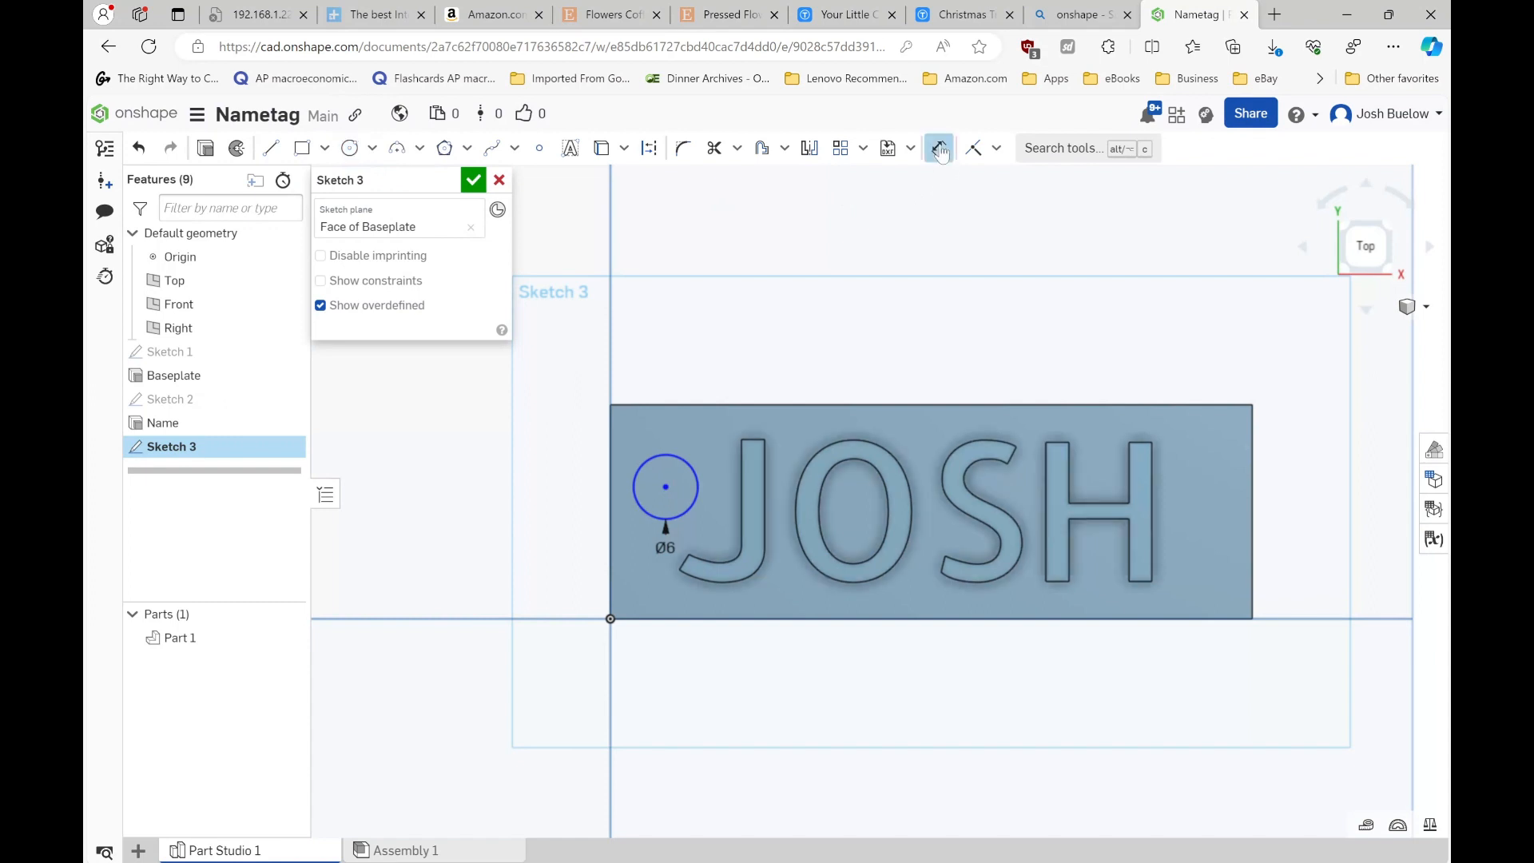
double_click(665, 549)
type("5")
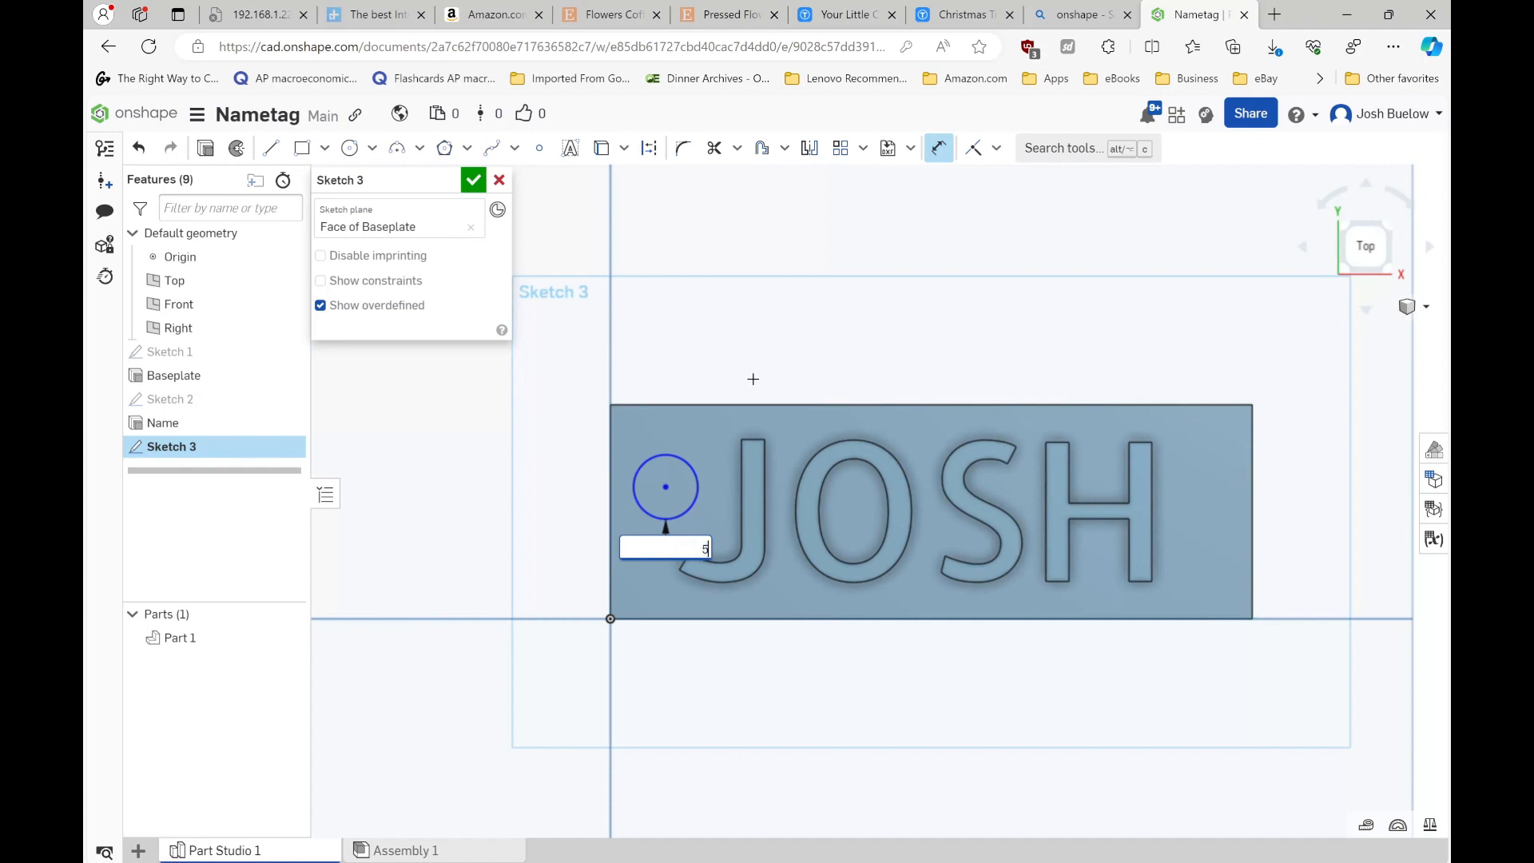
key("Return")
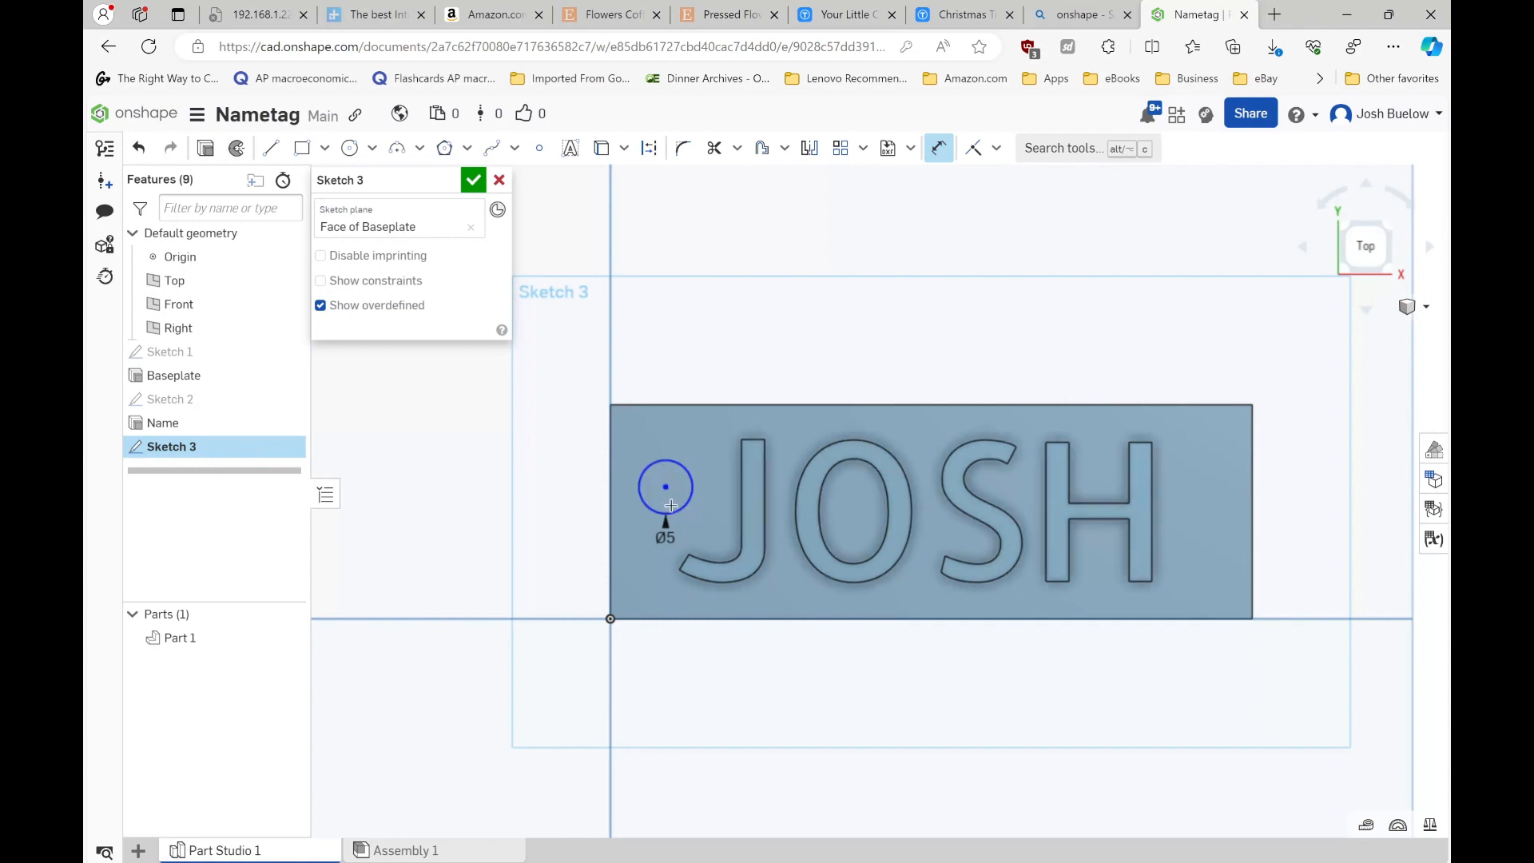
- Dimension the circle's centre 10 mm from the Baseplate's lower long edge
left_click(668, 621)
left_click(666, 486)
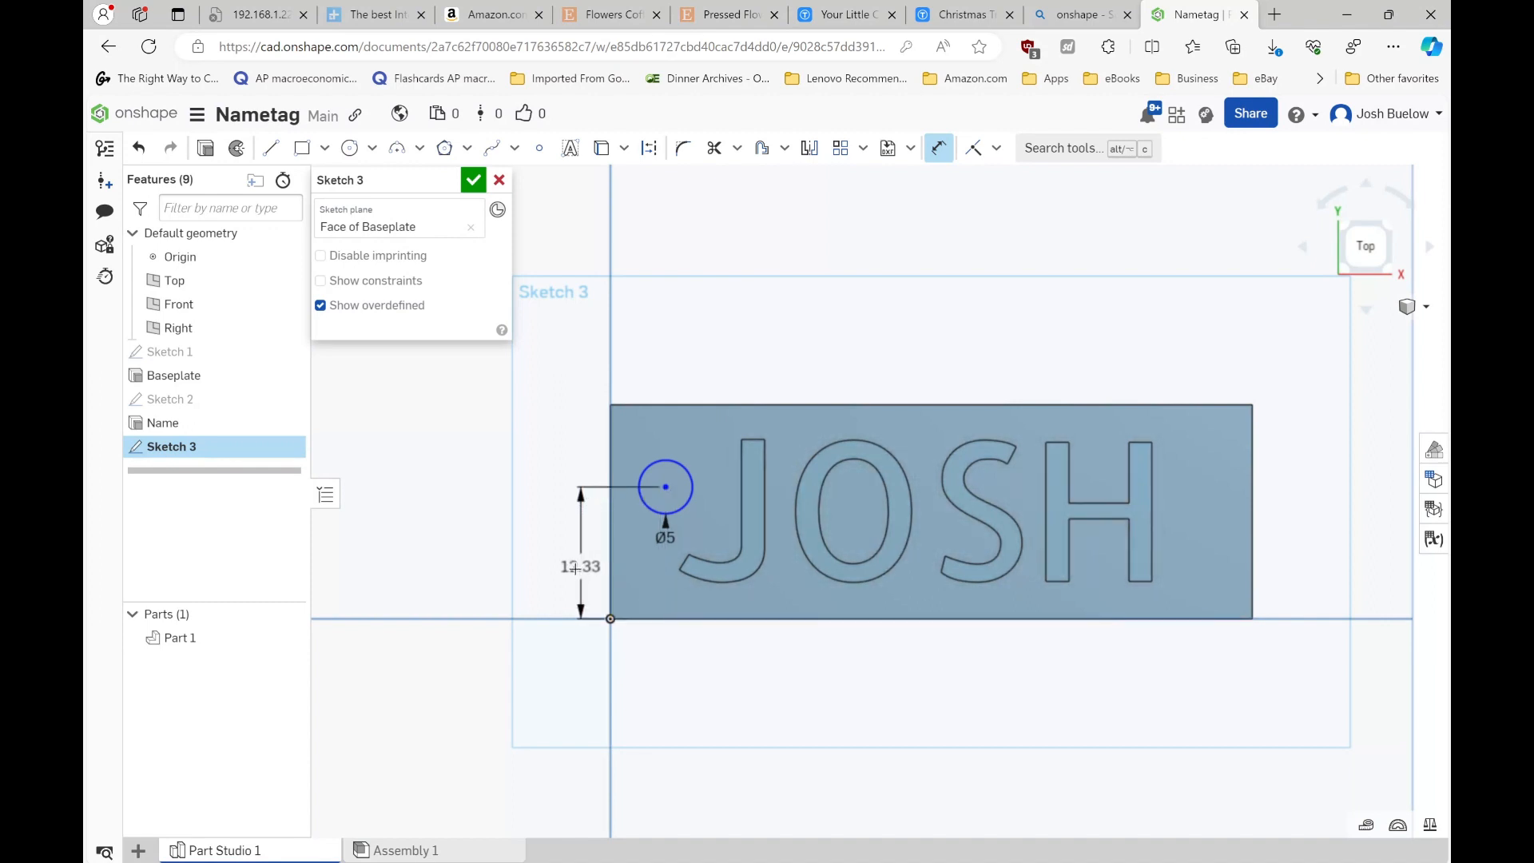
left_click(566, 569)
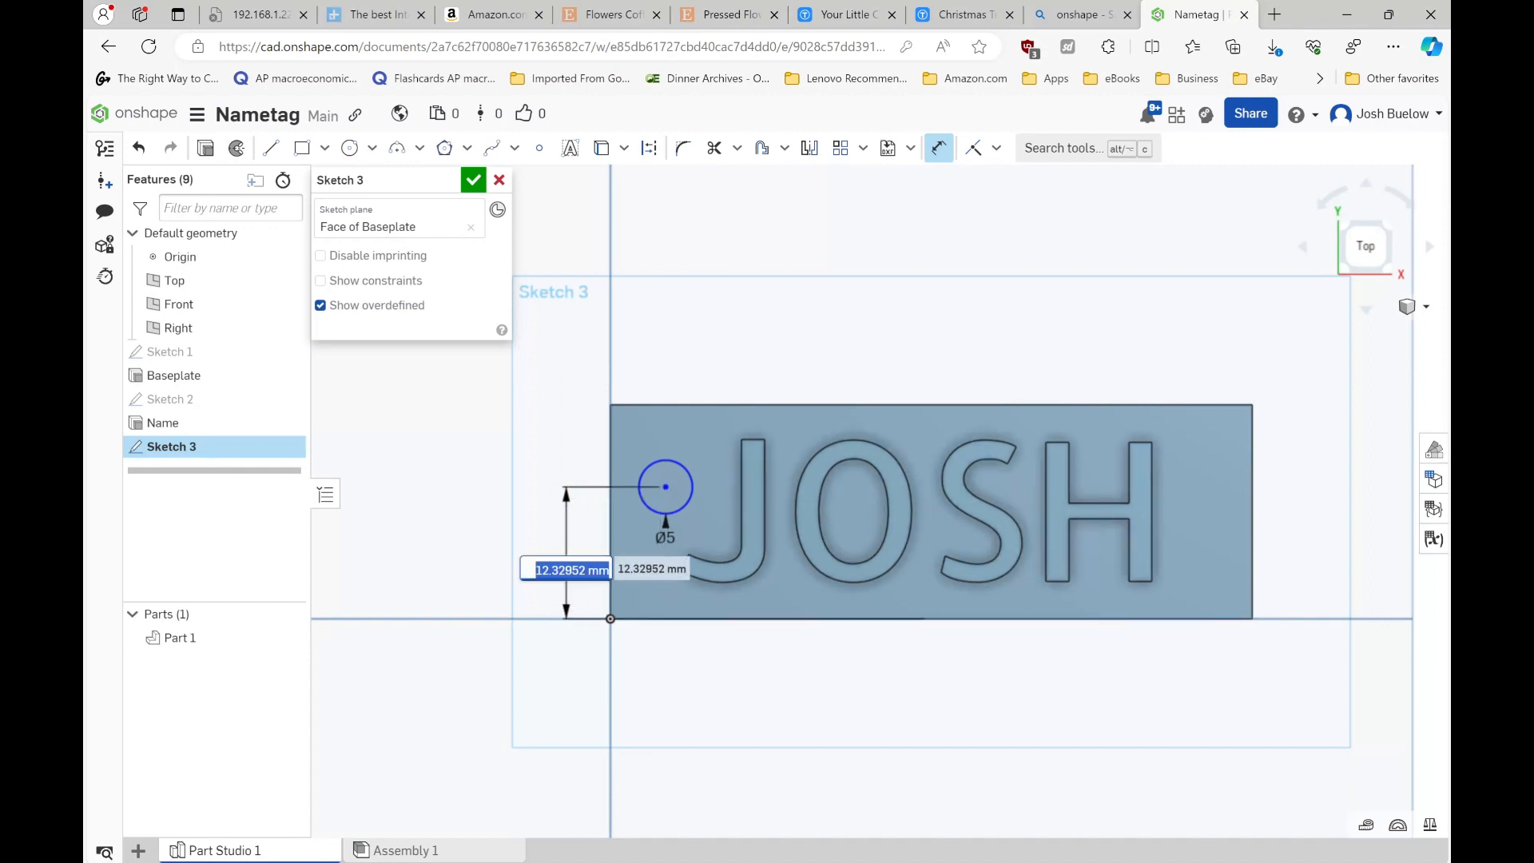
type("1")
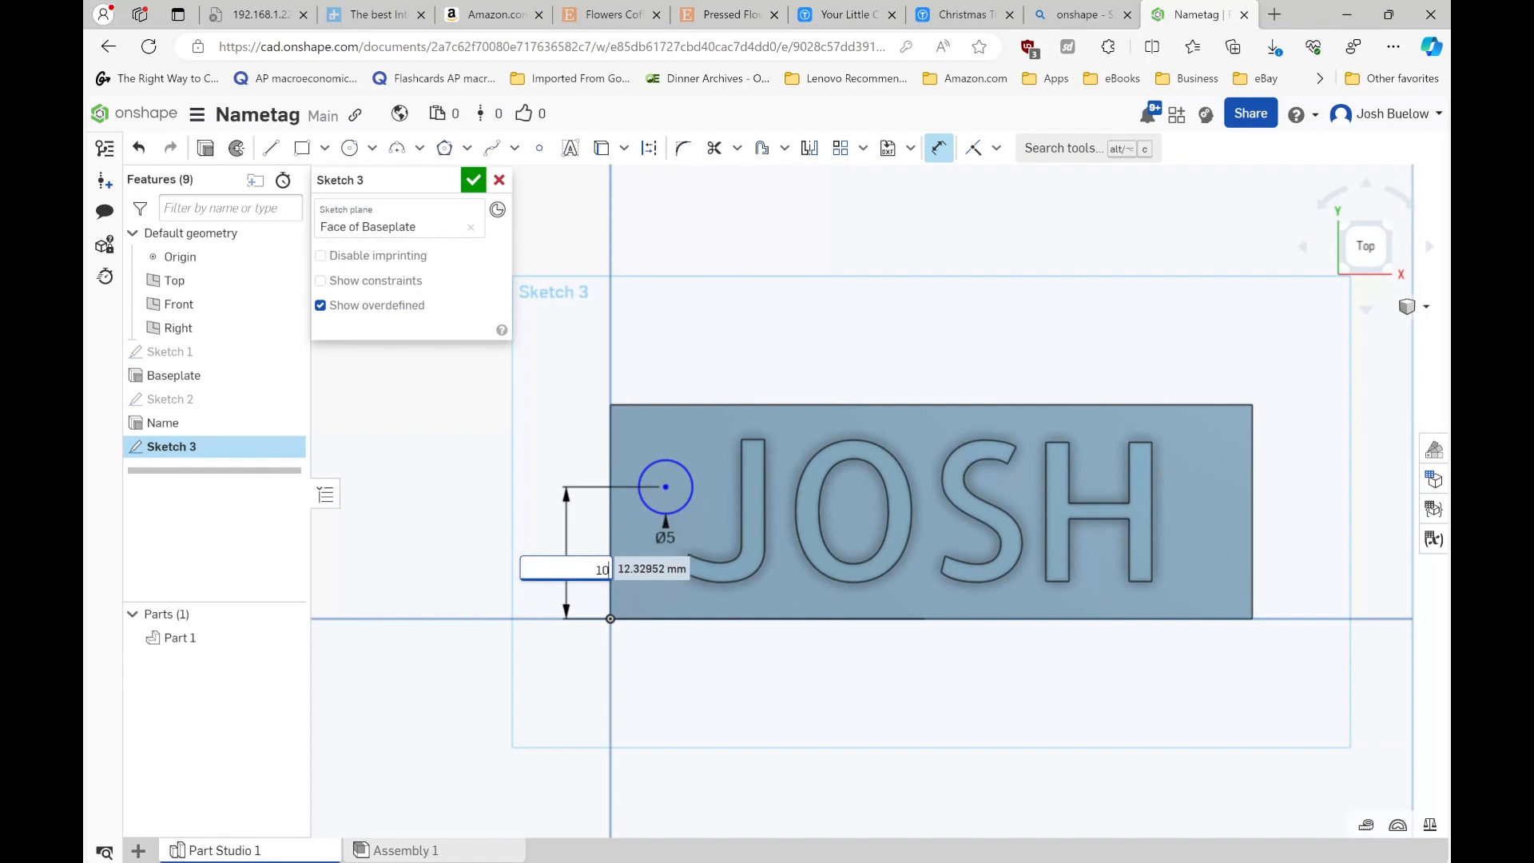
type("0")
key("Return")
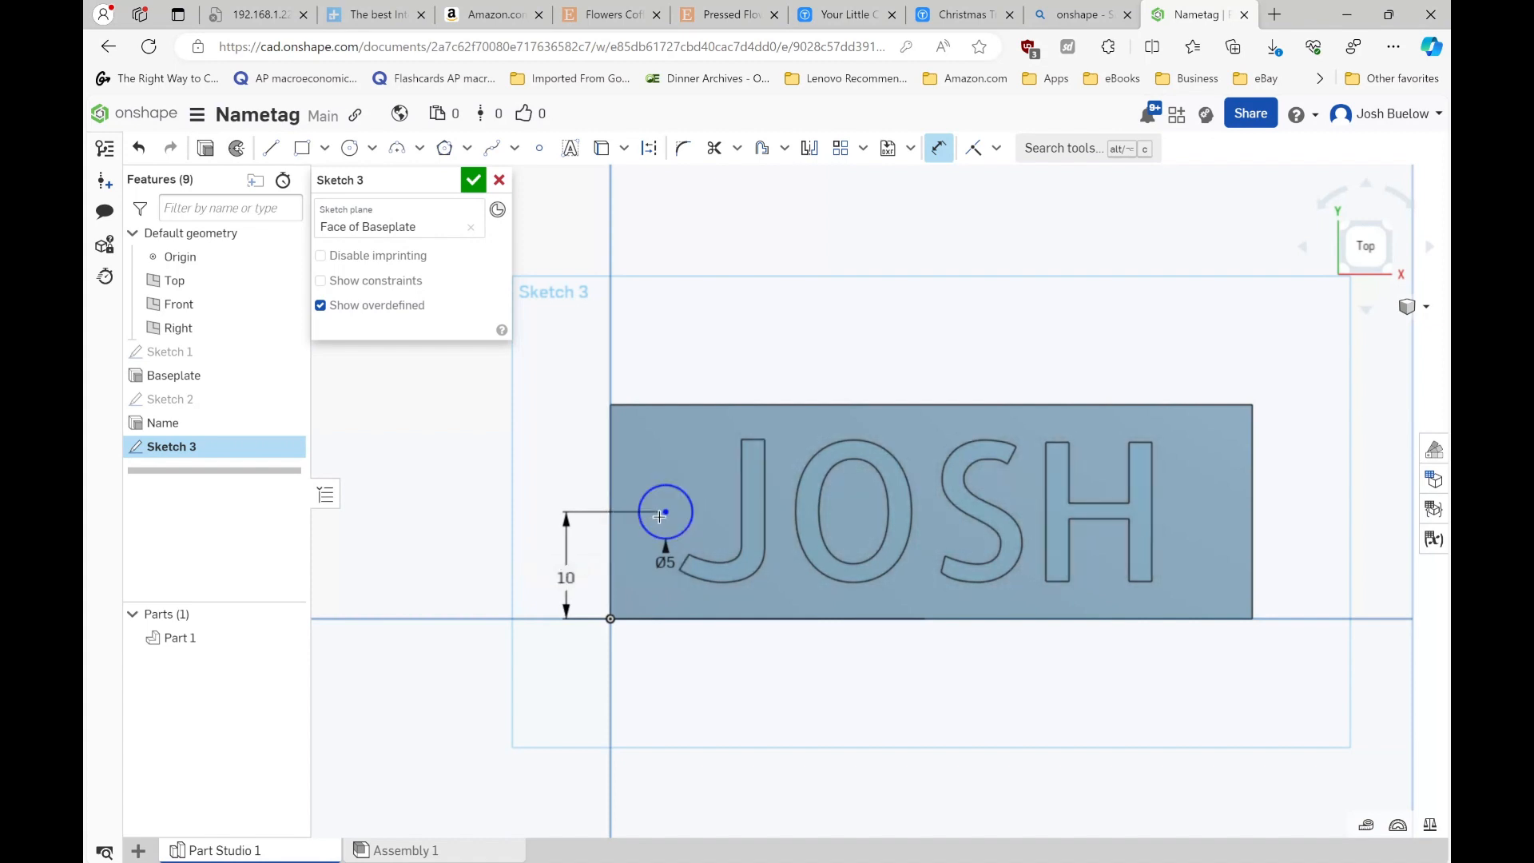
- Dimension the circle's centre 5 mm from the origin-side short edge and finish the sketch
left_click(611, 504)
left_click(637, 375)
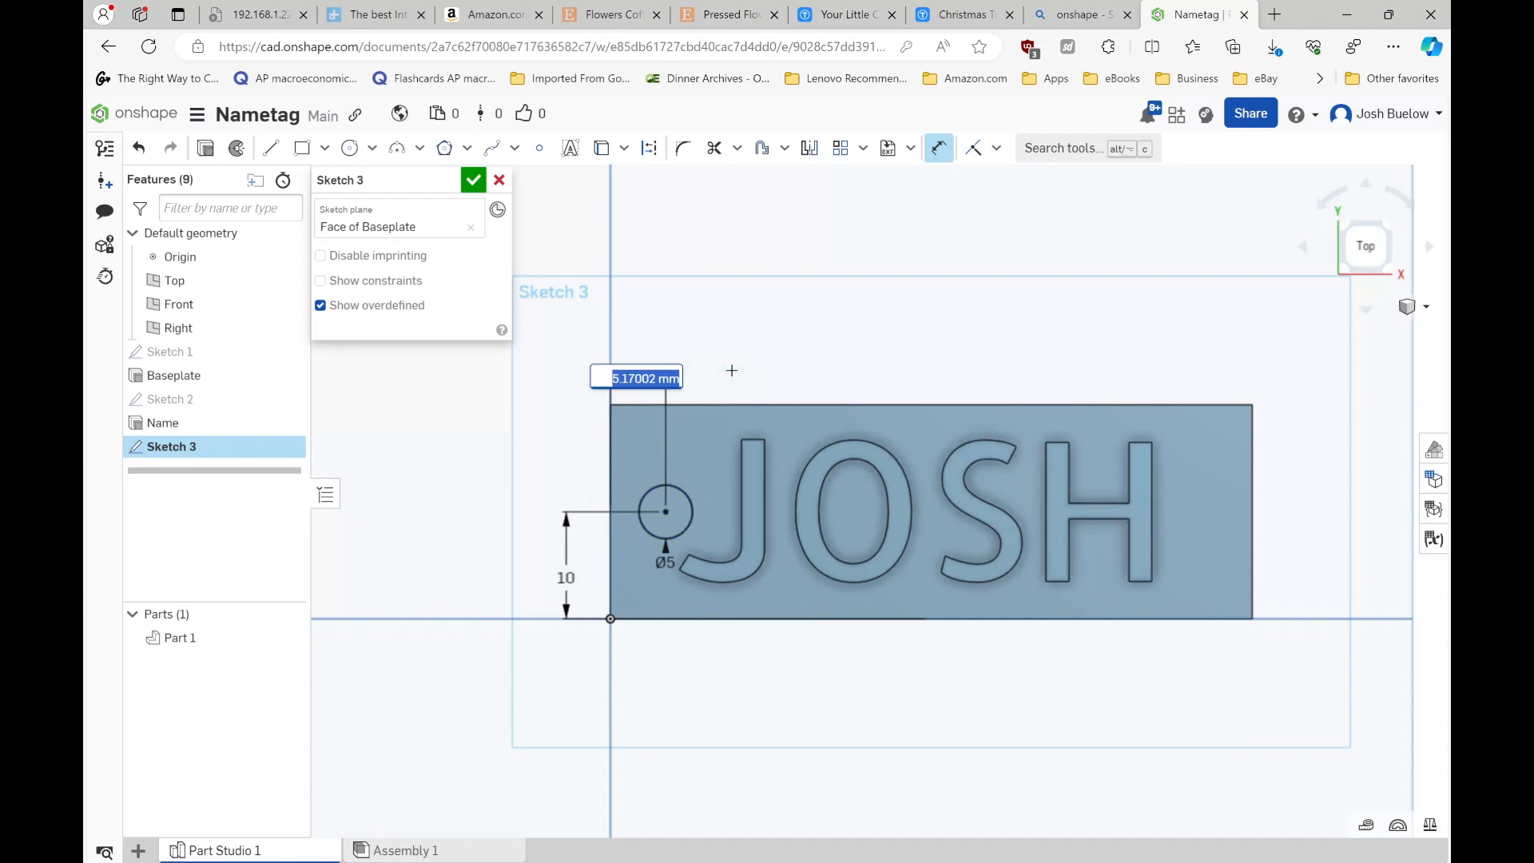
type("5")
key("Return")
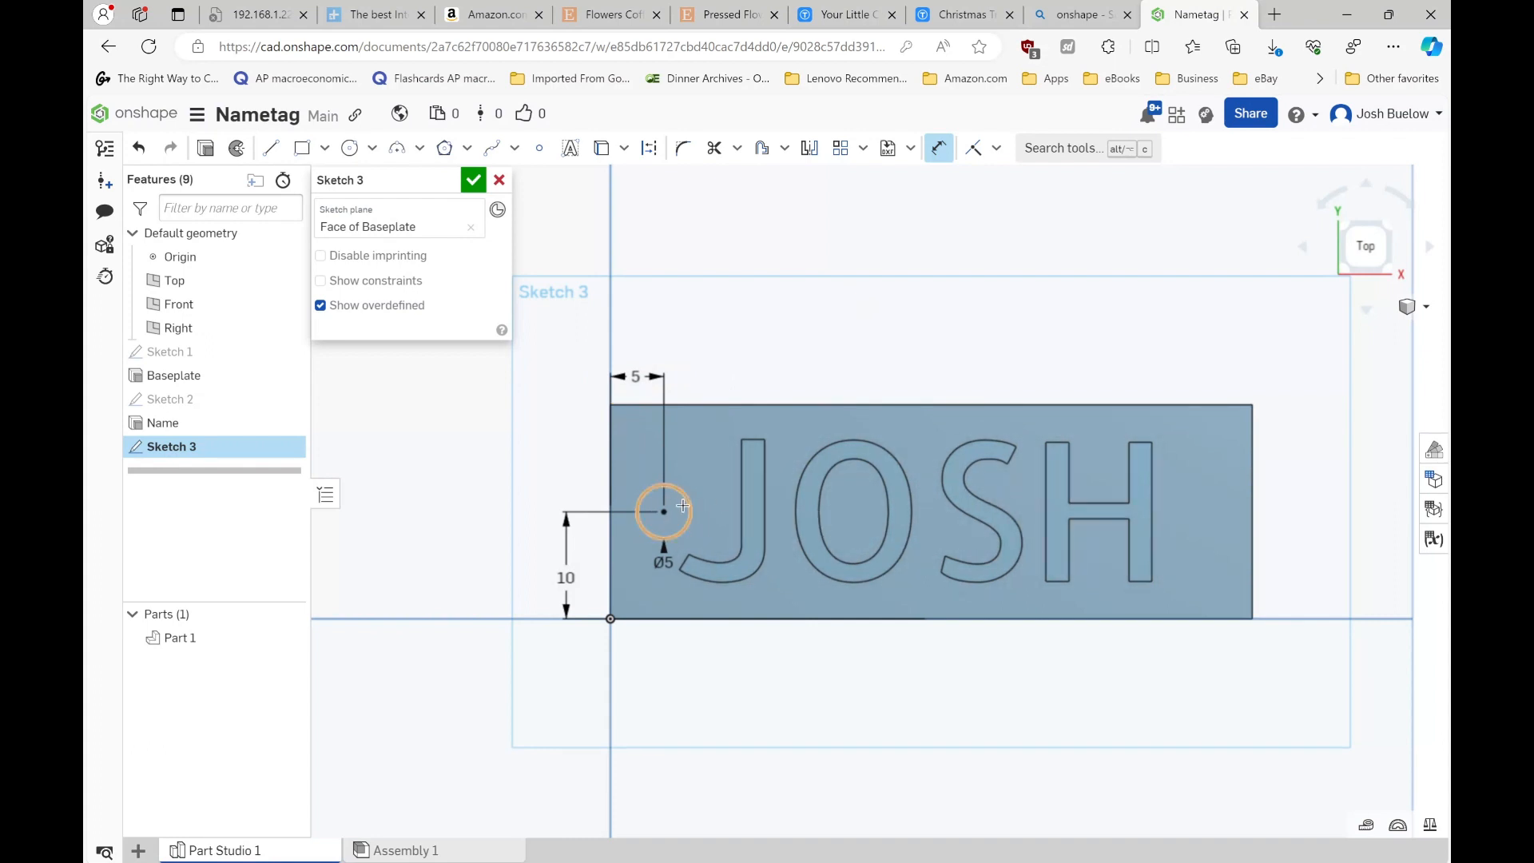
left_click(473, 181)
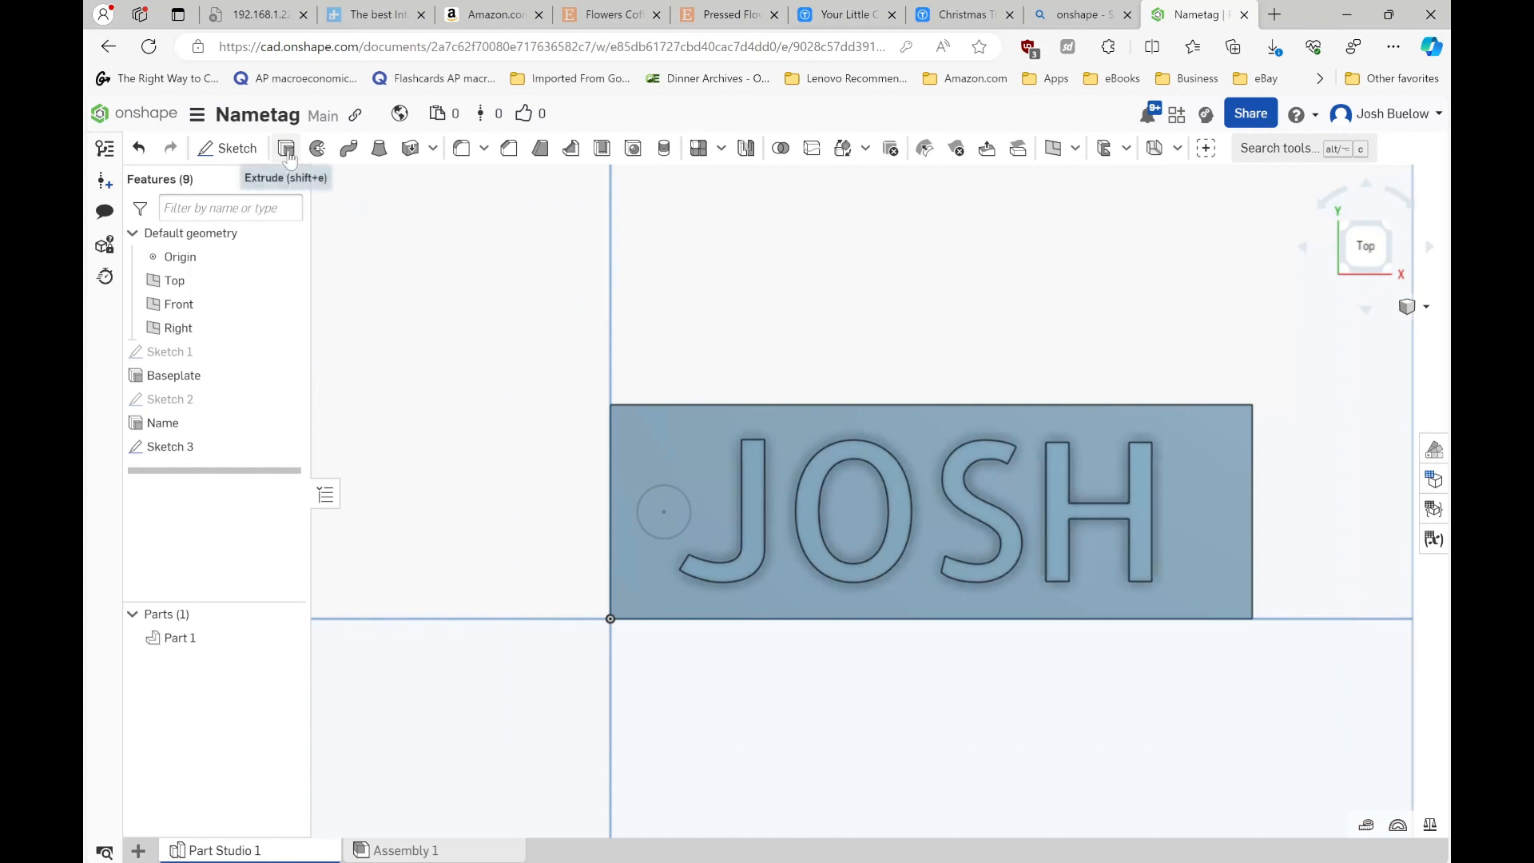
- Cut the circle sketch through the Baseplate with a Remove extrude, blind, 25 mm deep
key("shift+e")
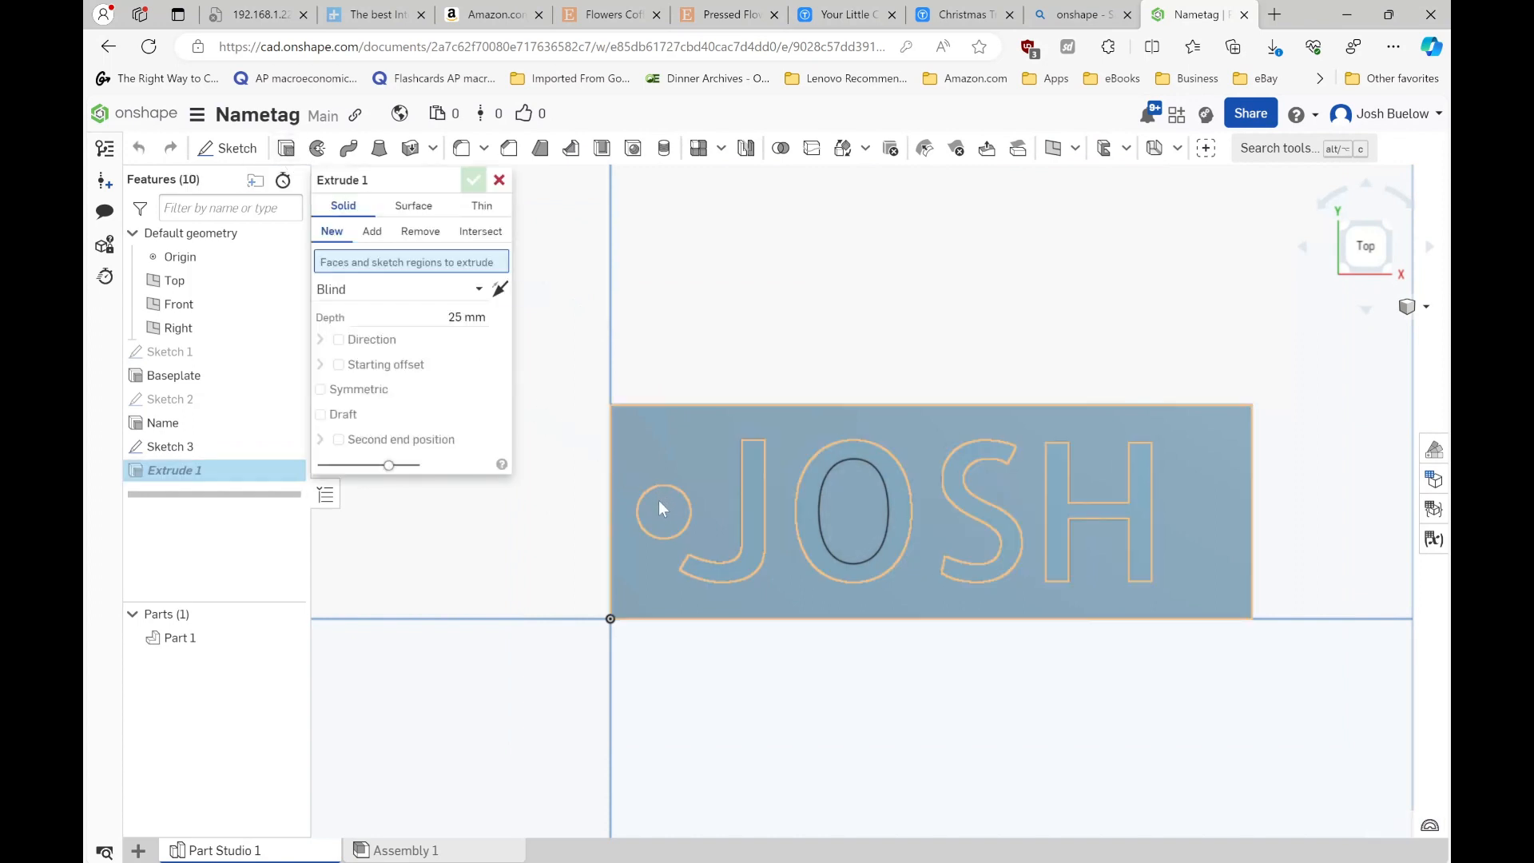
left_click(168, 447)
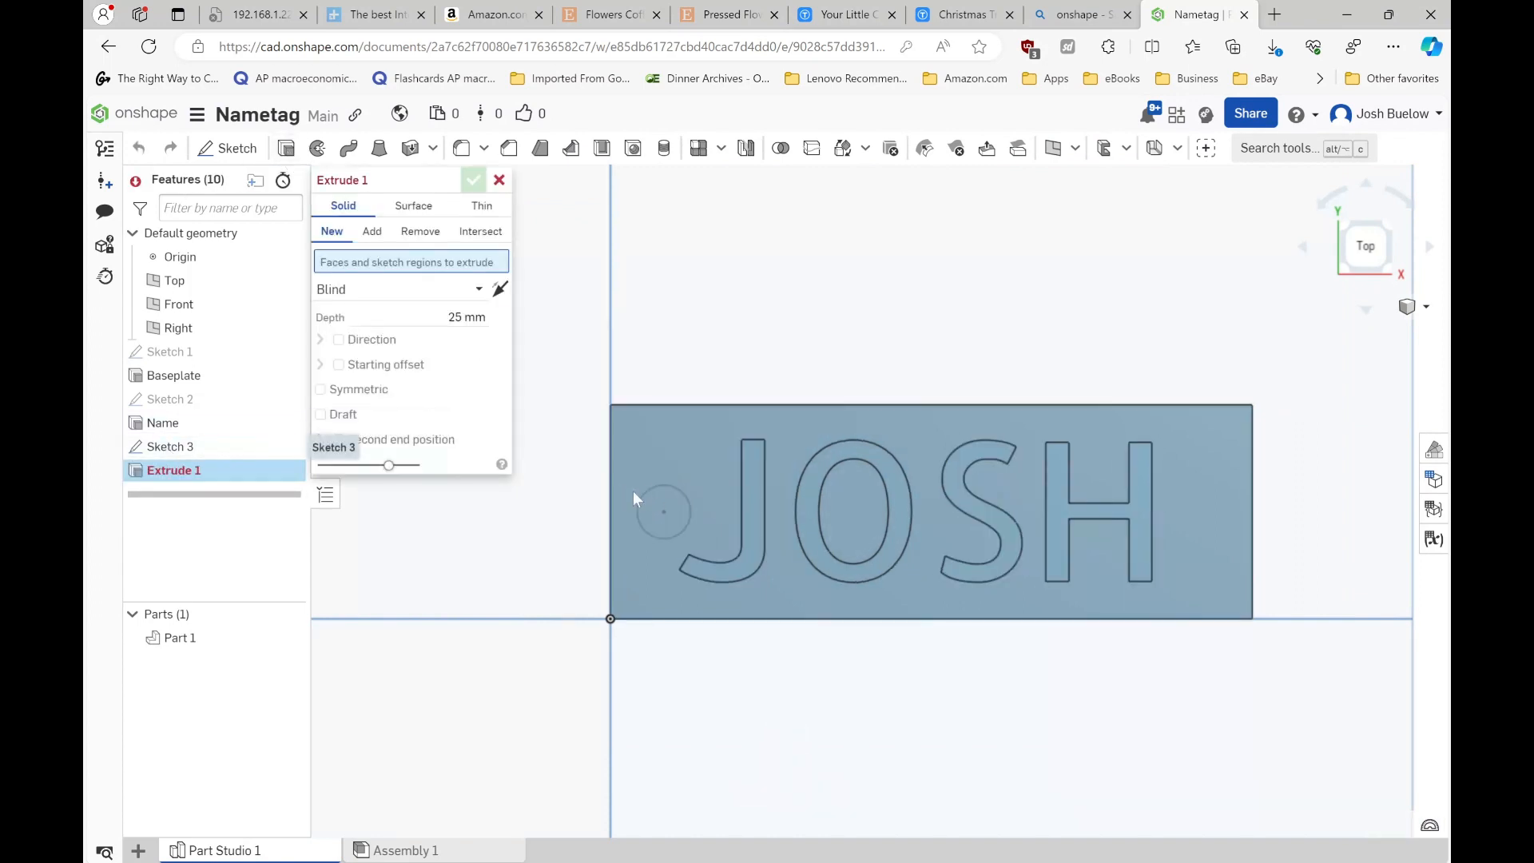
mouse_move(650, 563)
right_mouse_down()
mouse_move(602, 577)
mouse_move(622, 605)
right_mouse_up()
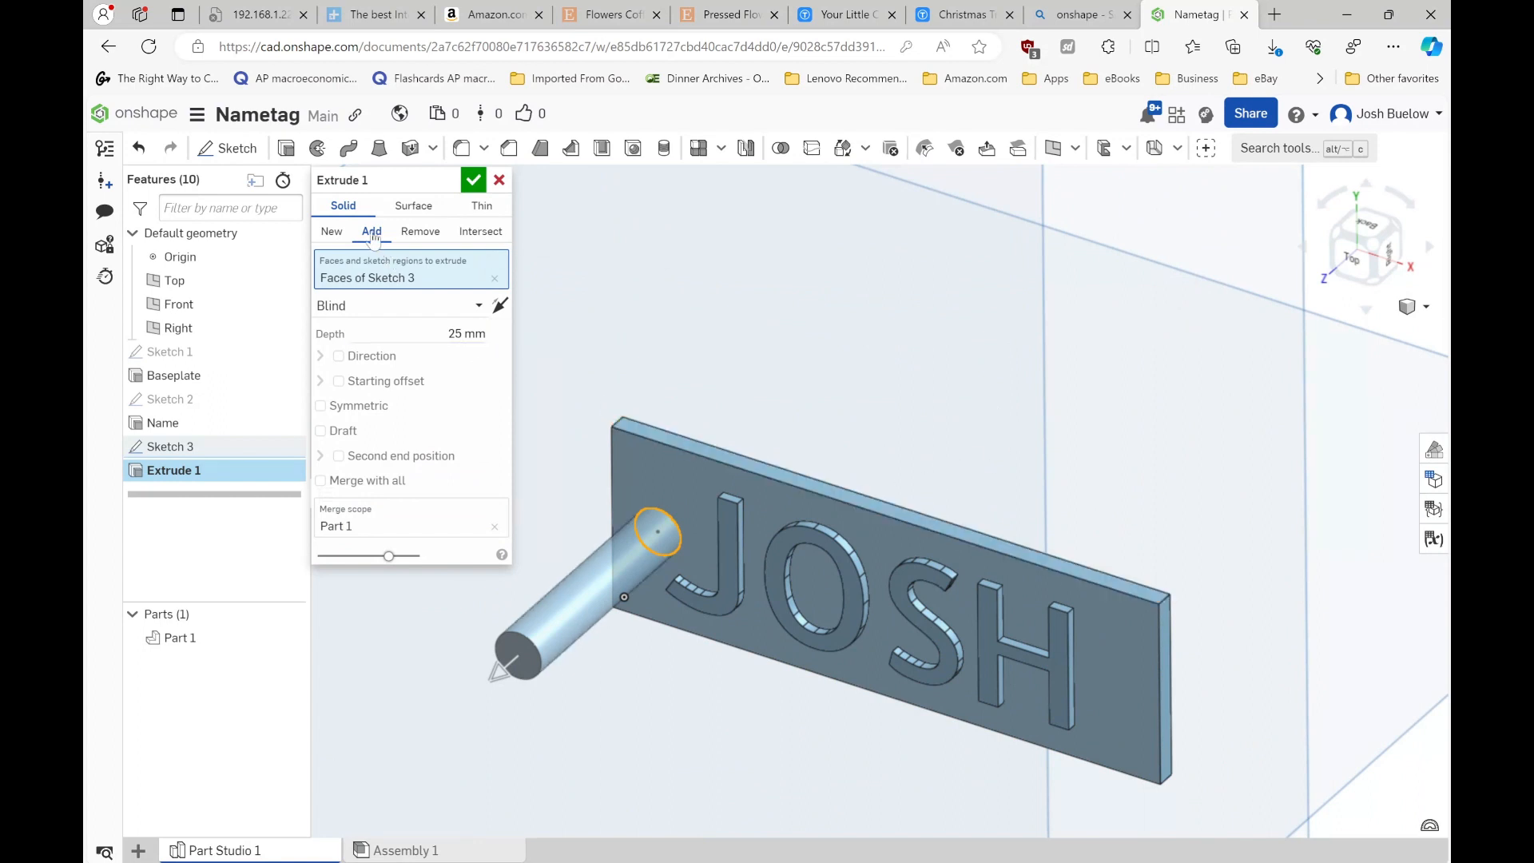
left_click(420, 232)
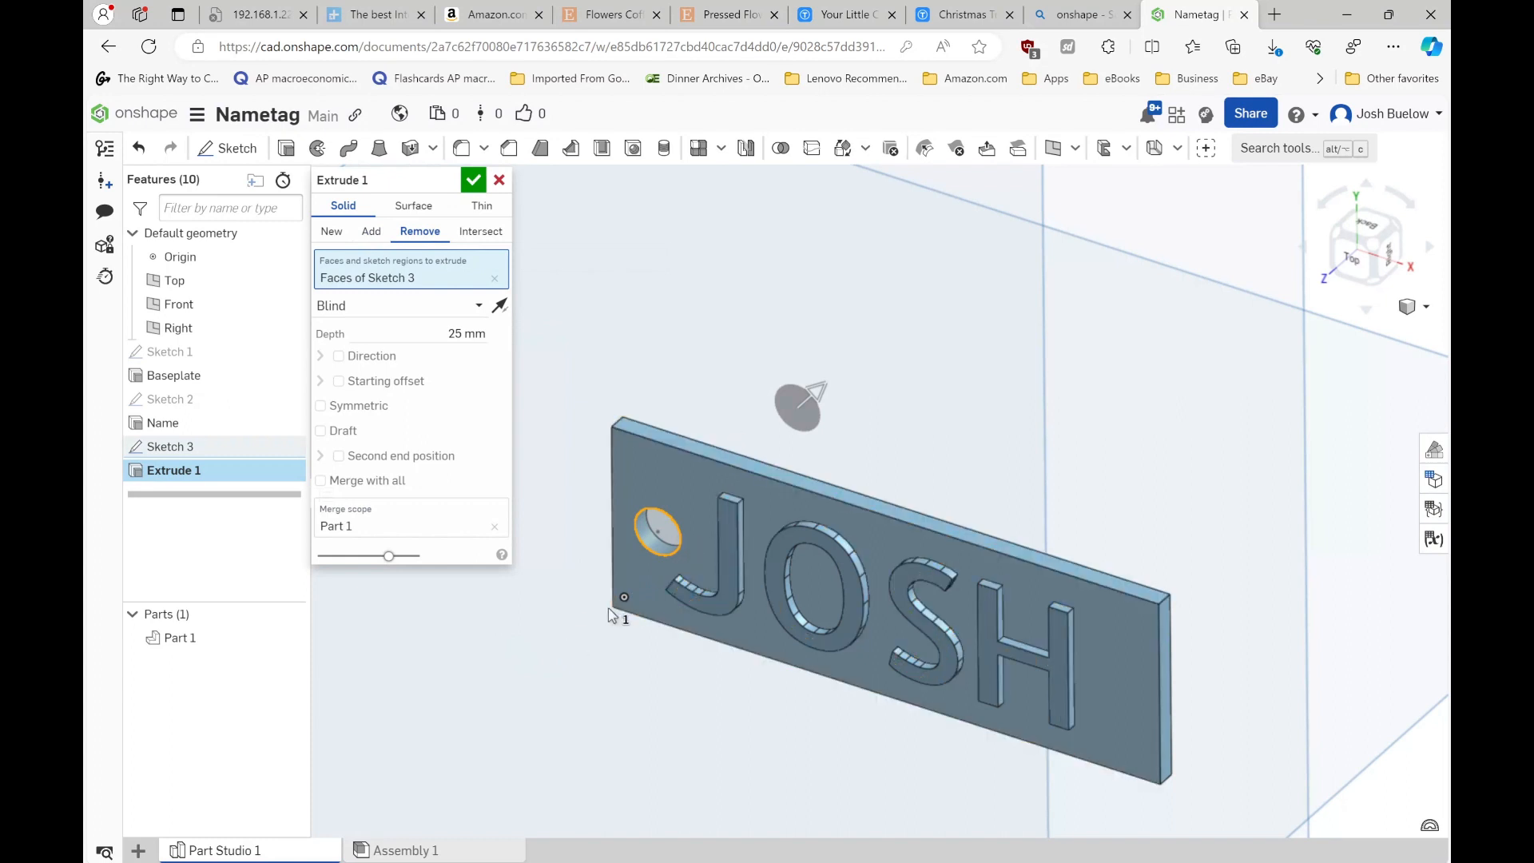
left_click(473, 182)
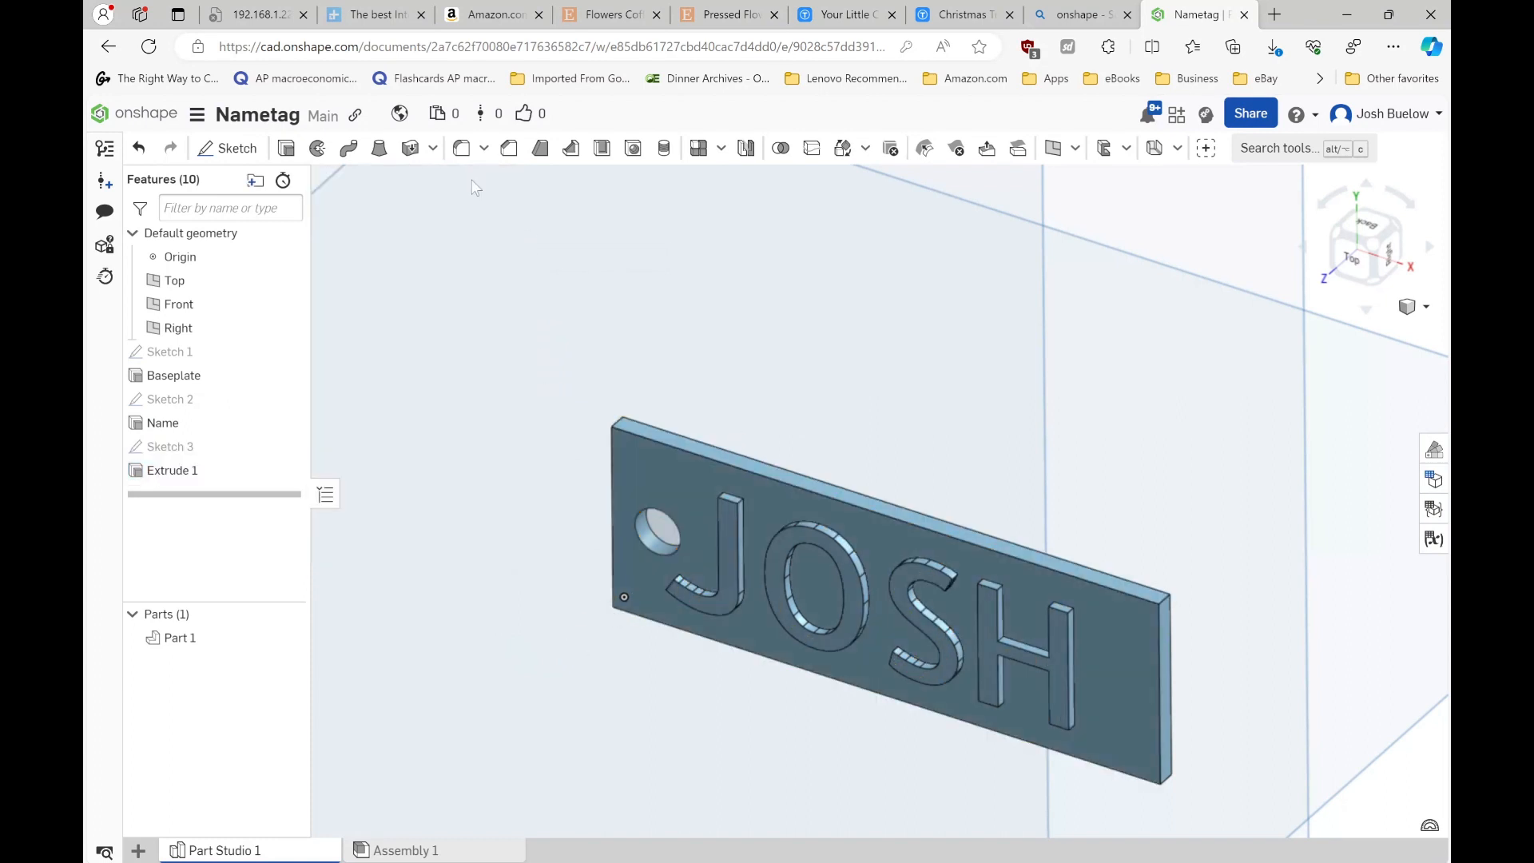
- Start a Fillet with 5 mm radius on the Baseplate's two corner edges at the end away from the hole
mouse_move(792, 622)
right_mouse_down()
mouse_move(821, 567)
mouse_move(820, 588)
mouse_move(780, 598)
right_mouse_up()
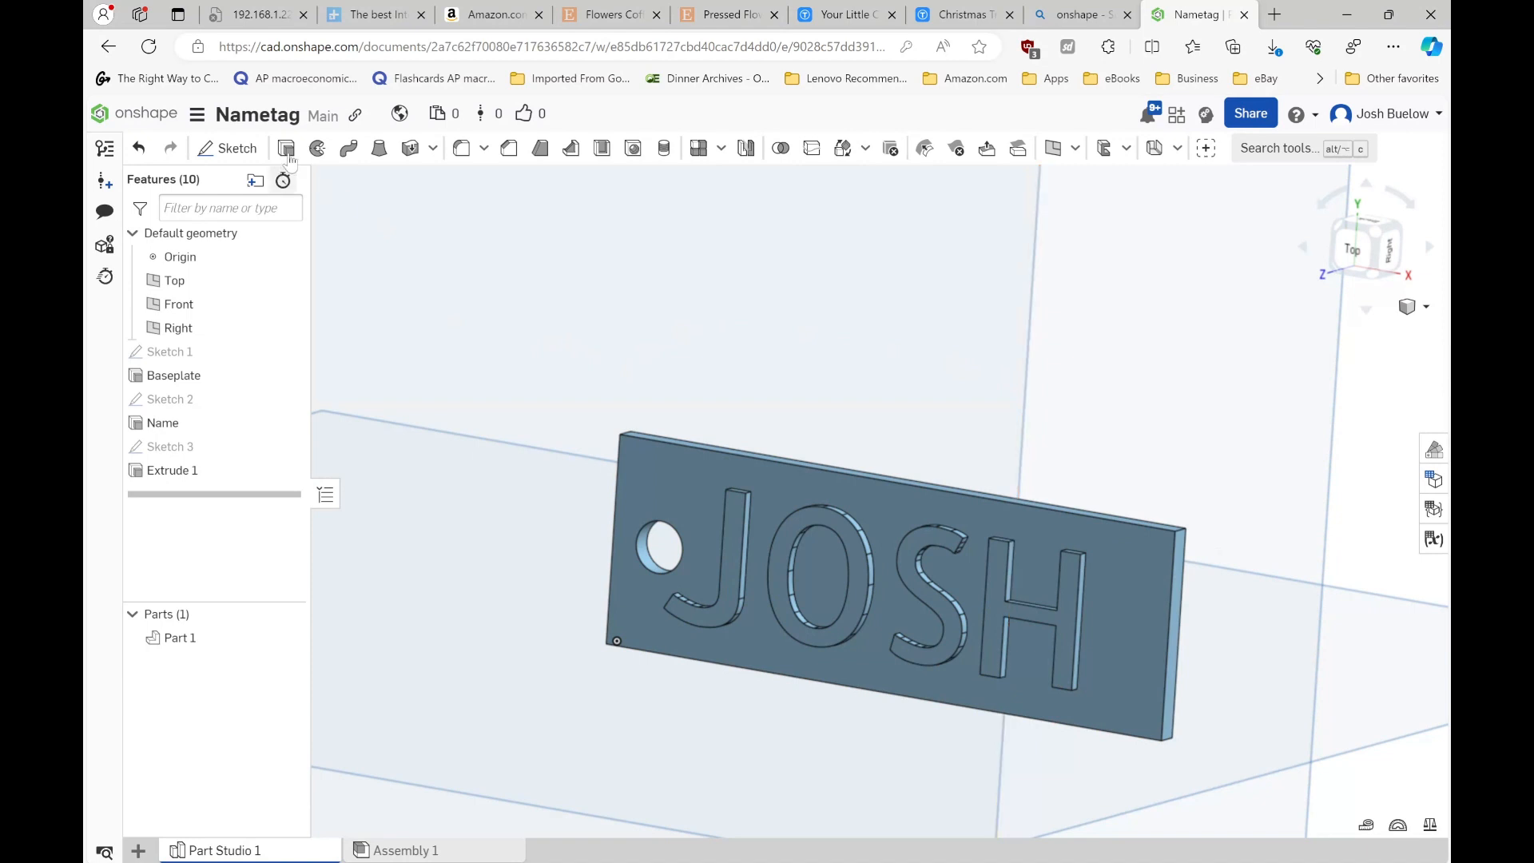
left_click(461, 151)
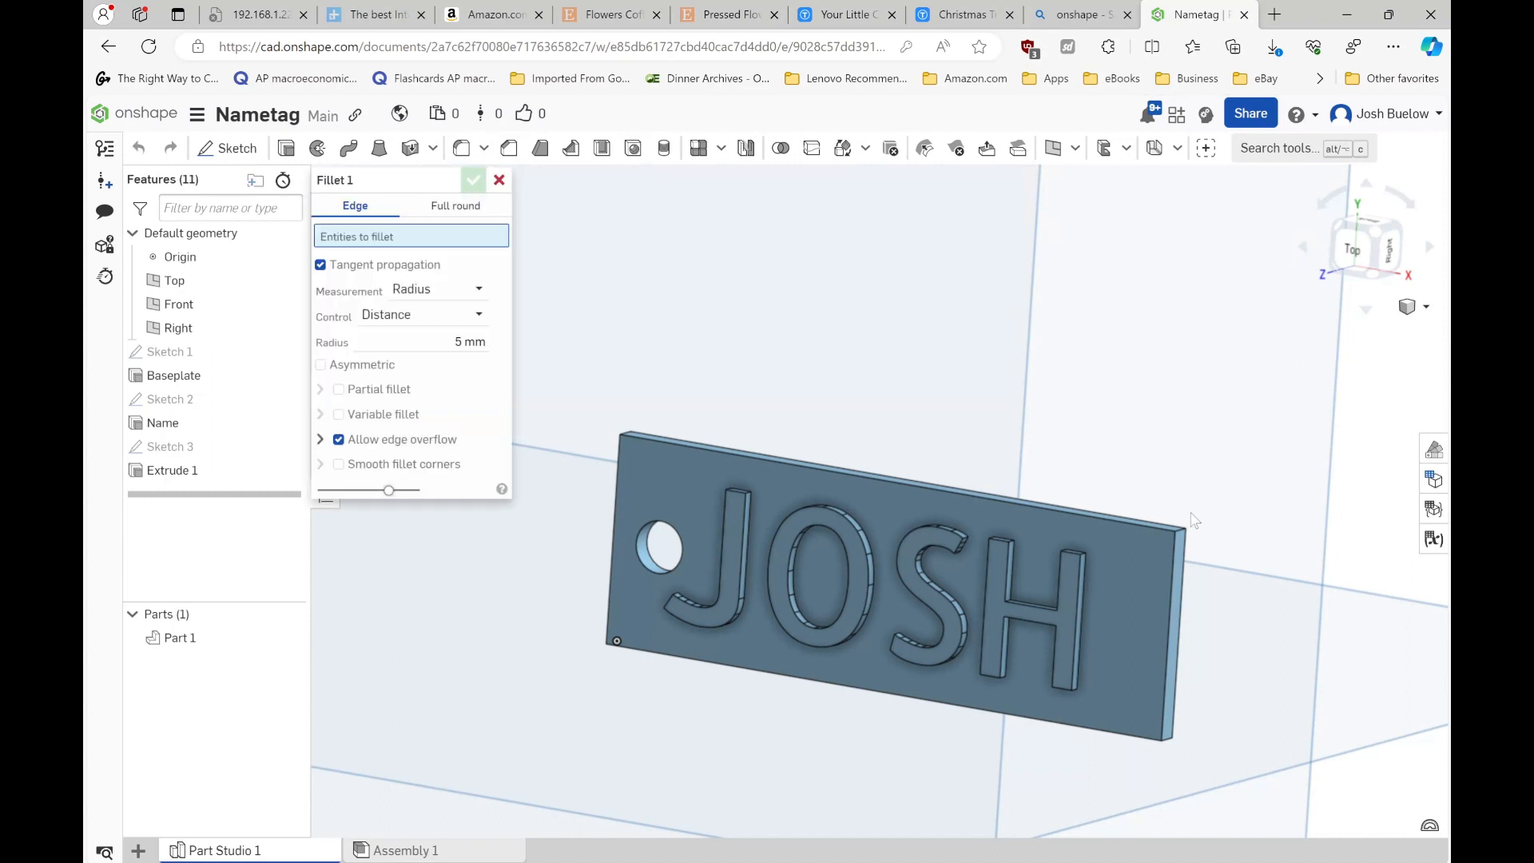
scroll(1187, 530, "up", 3)
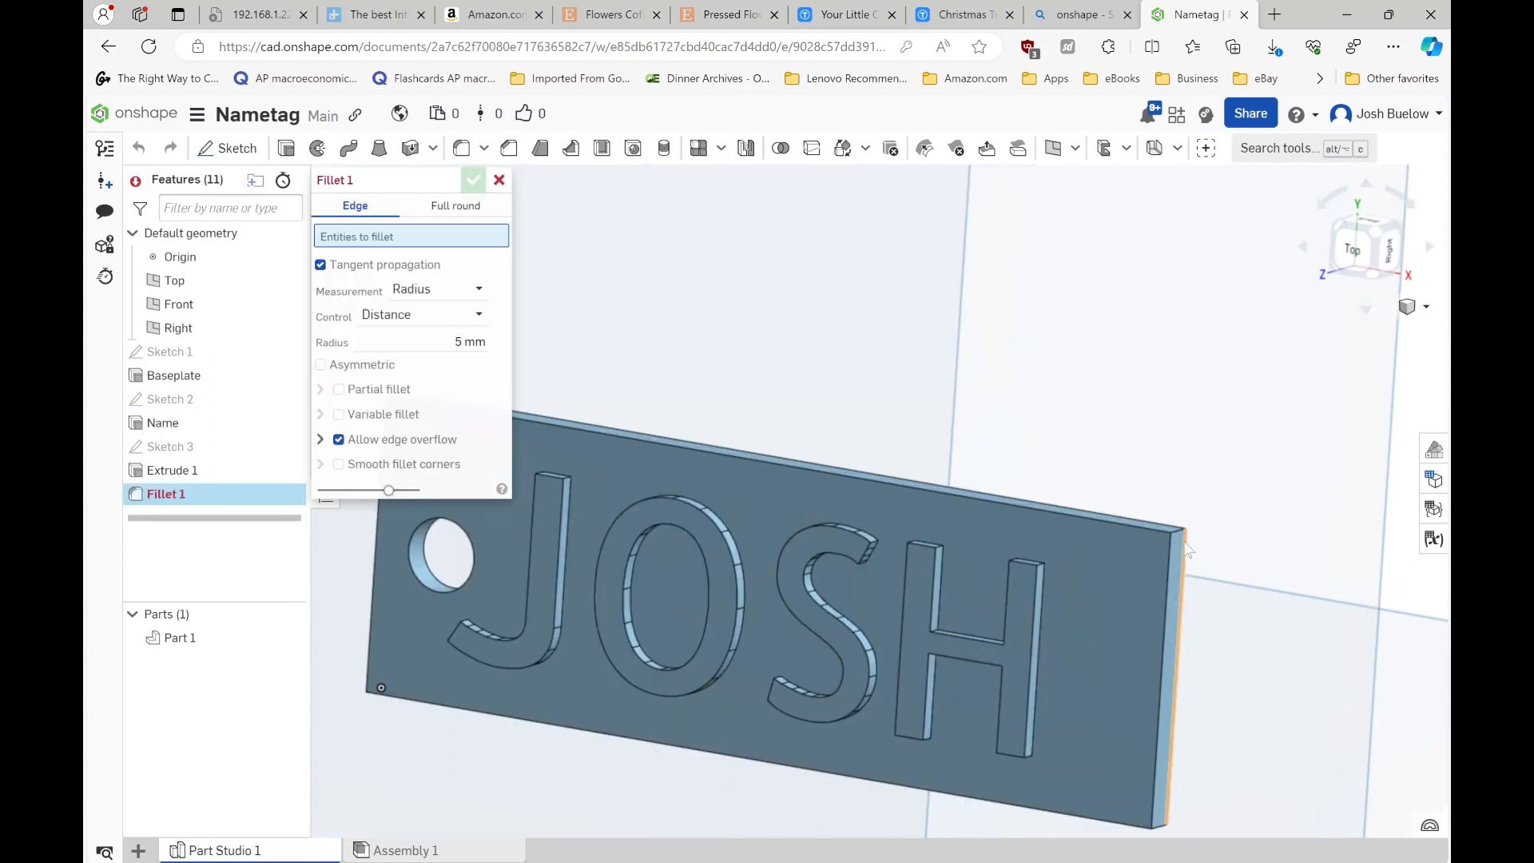
right_click_drag(1141, 577, 1125, 582)
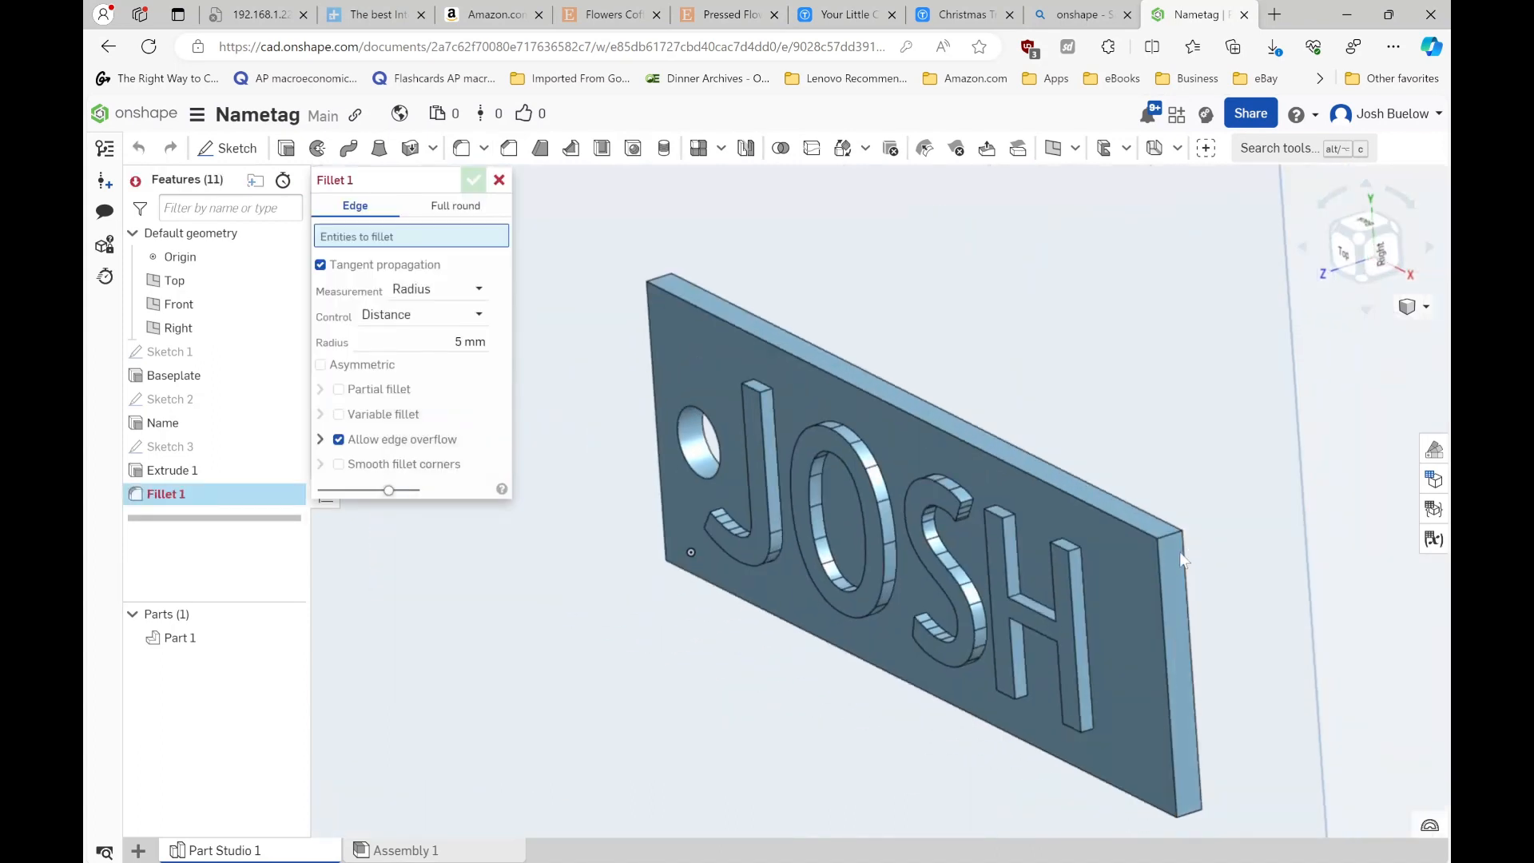
scroll(1175, 548, "up", 5)
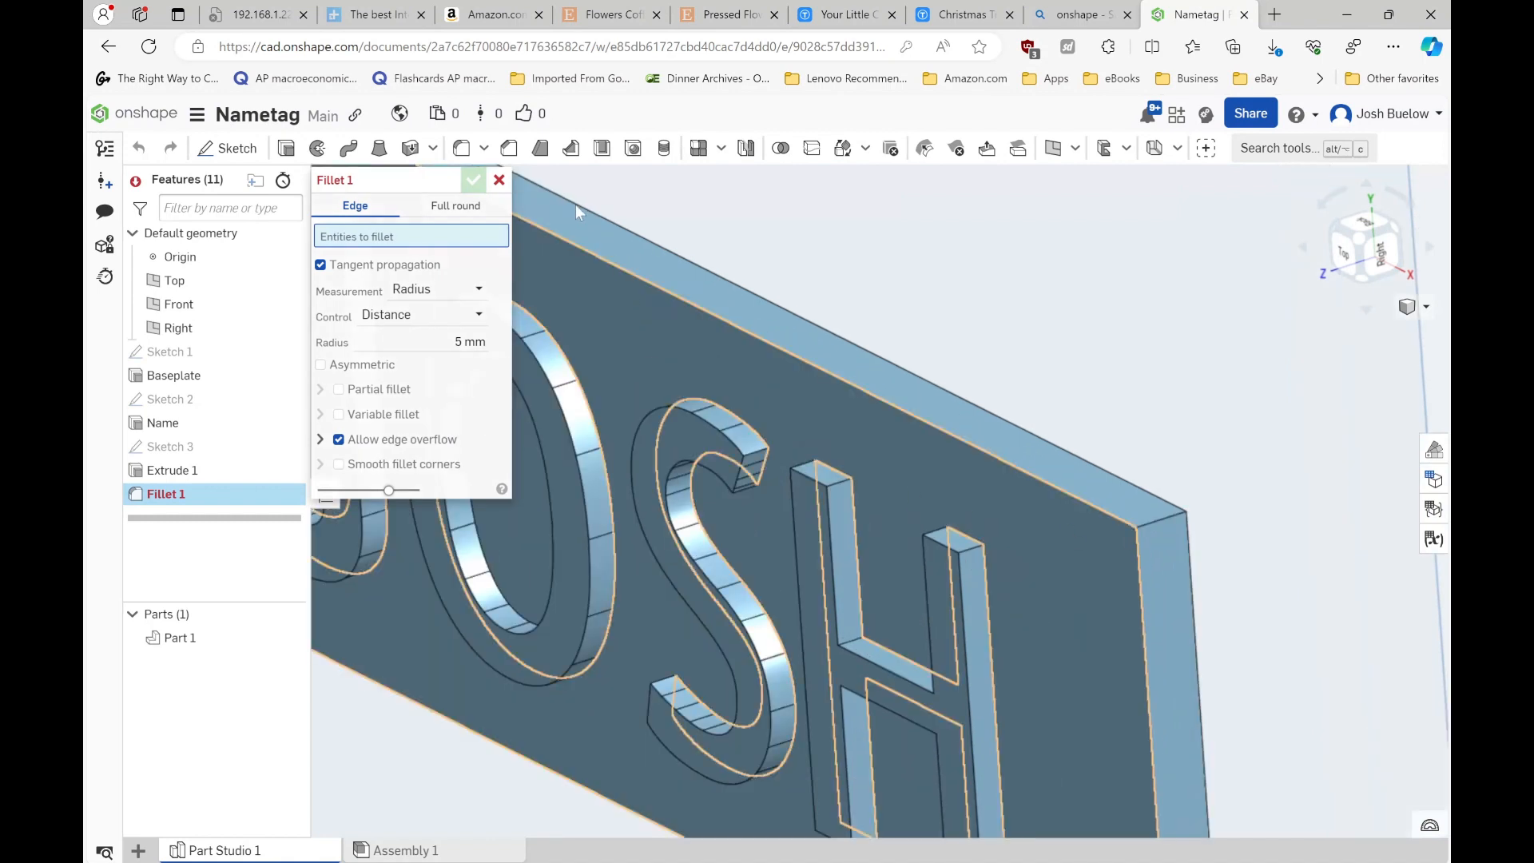
left_click(1161, 521)
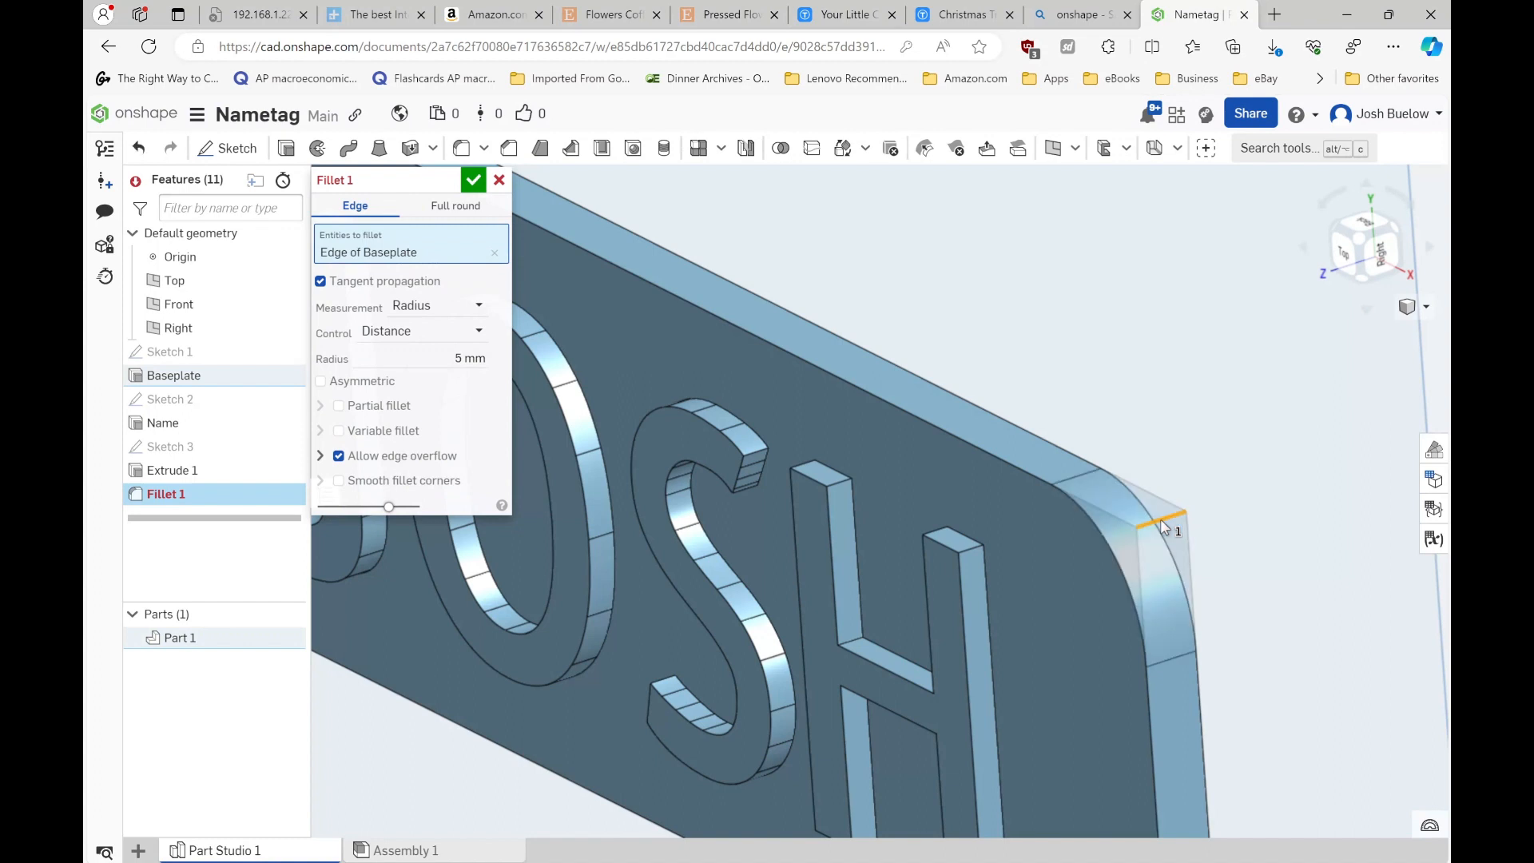
scroll(1182, 512, "down", 5)
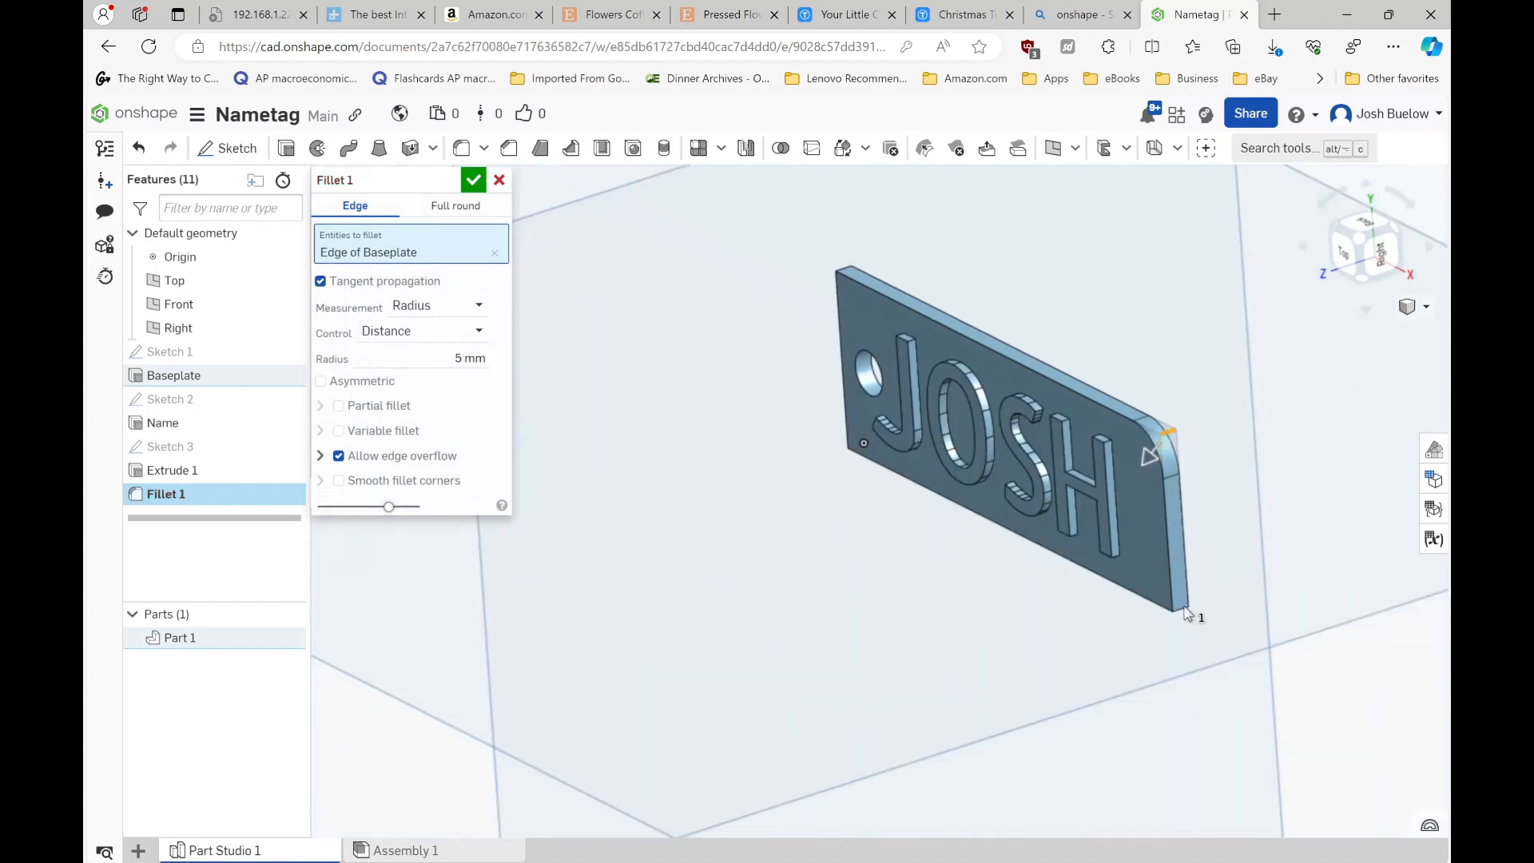
scroll(1182, 627, "up", 4)
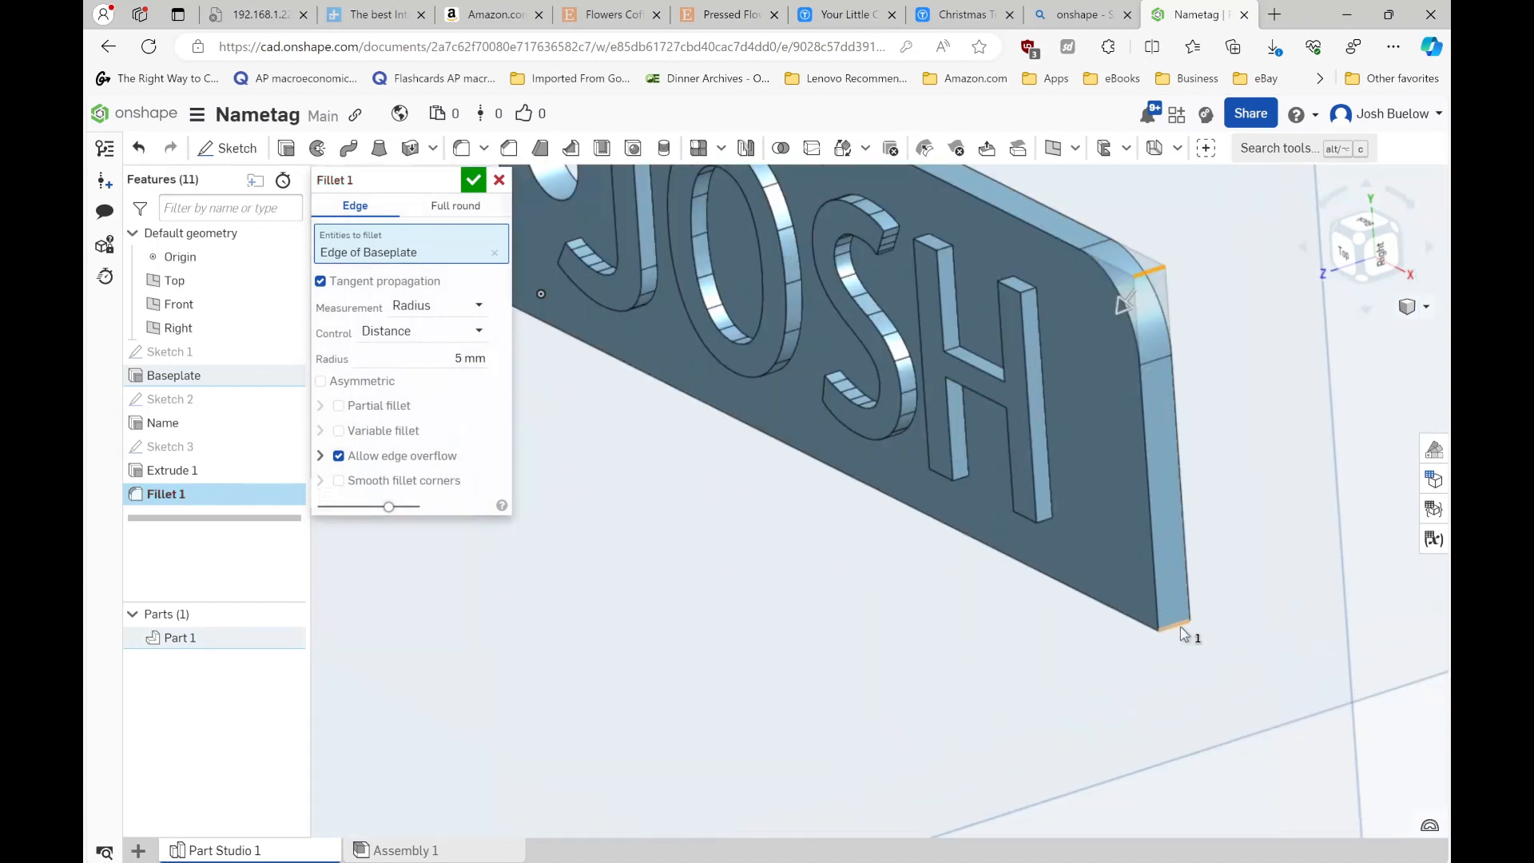
left_click(1182, 627)
scroll(1151, 628, "down", 3)
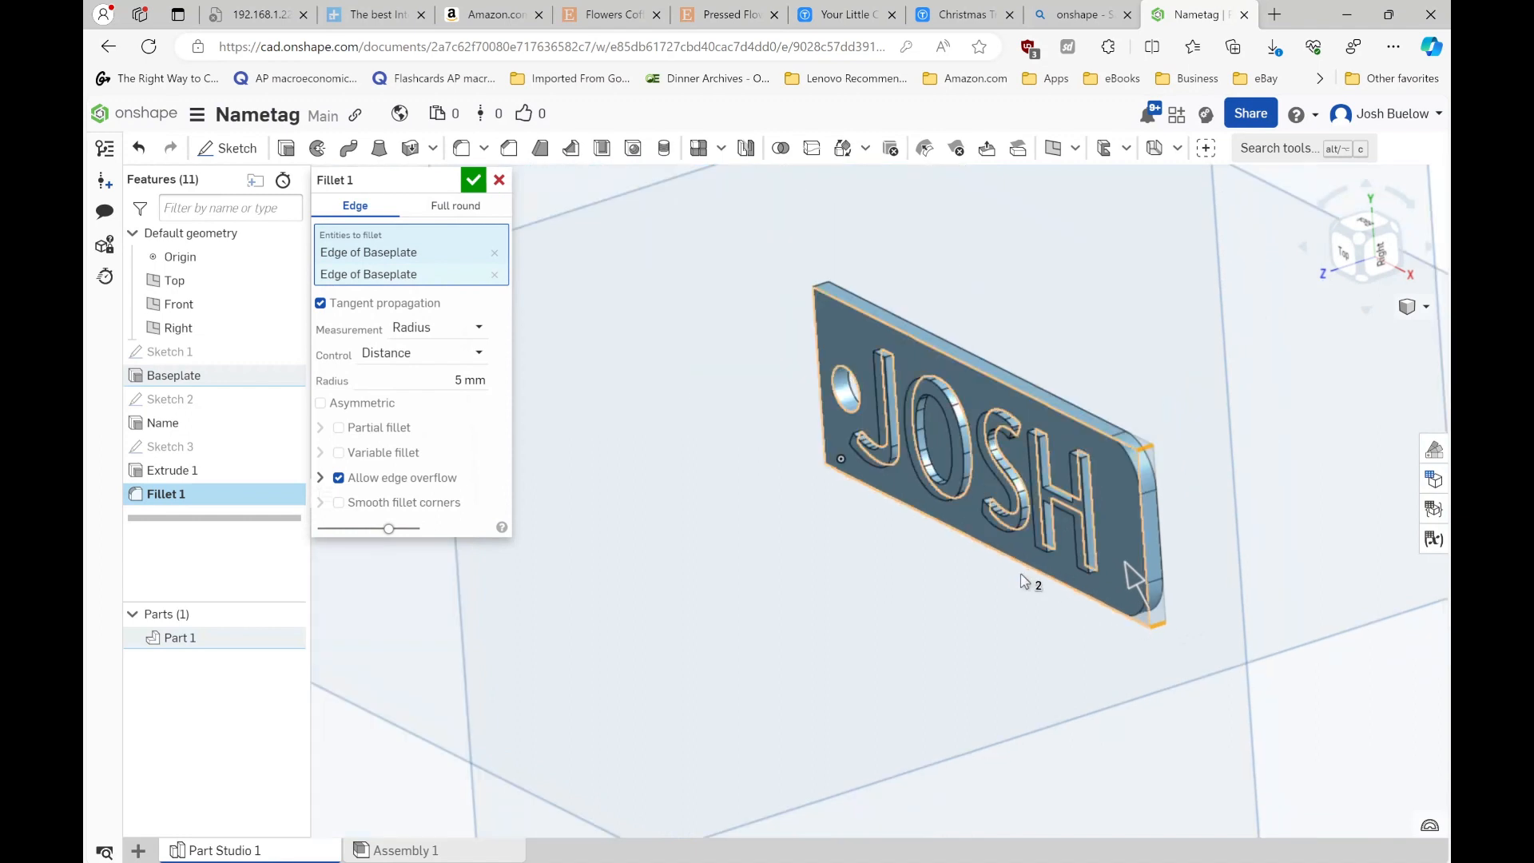
- Add the Baseplate's two corner edges at the hole end to the fillet
scroll(919, 556, "down", 2)
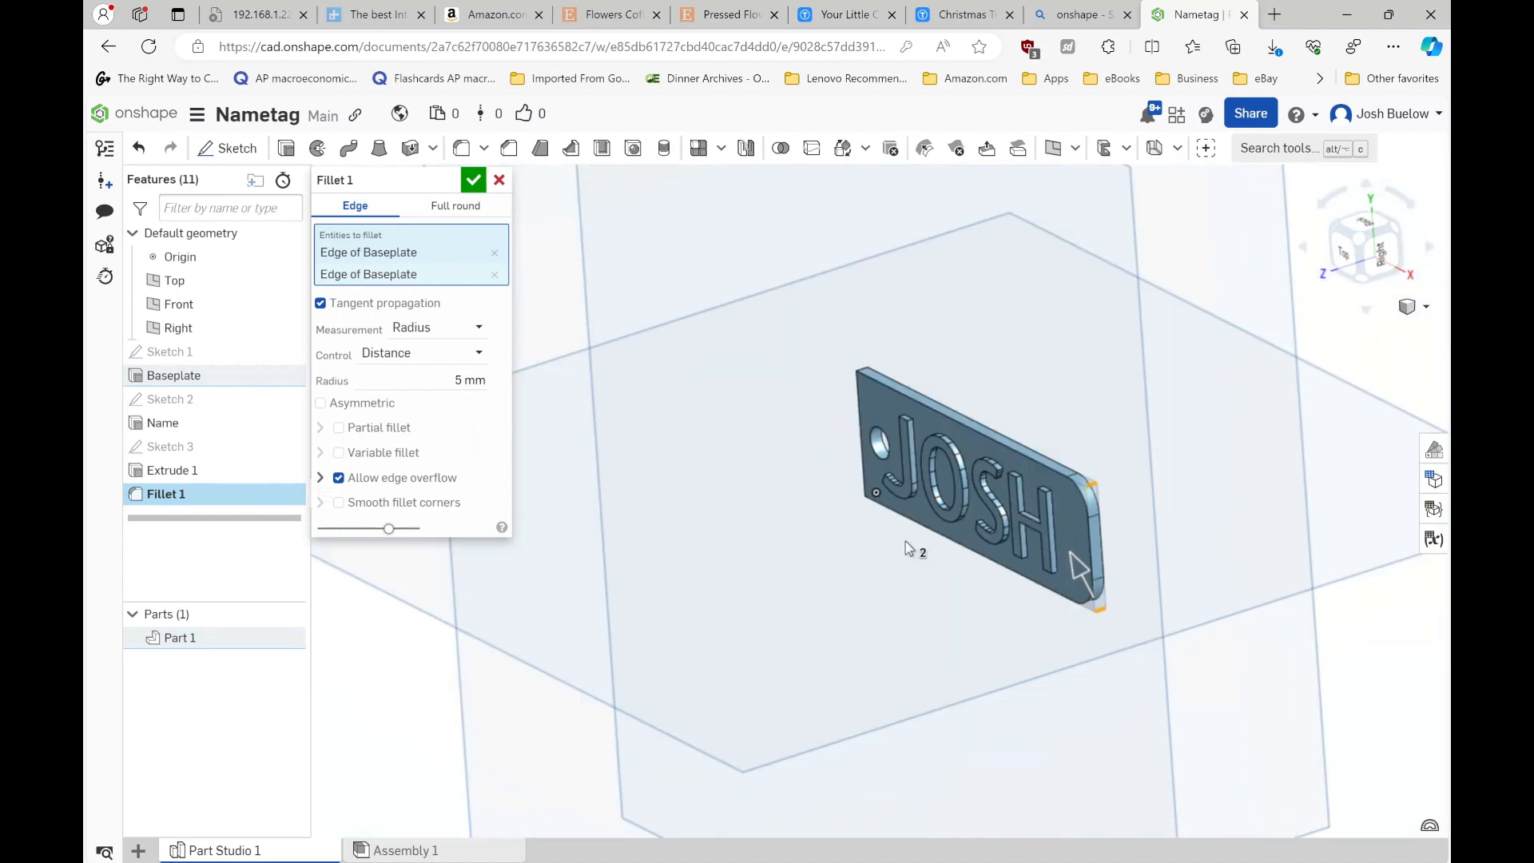
scroll(916, 552, "up", 4)
right_click_drag(918, 538, 879, 513)
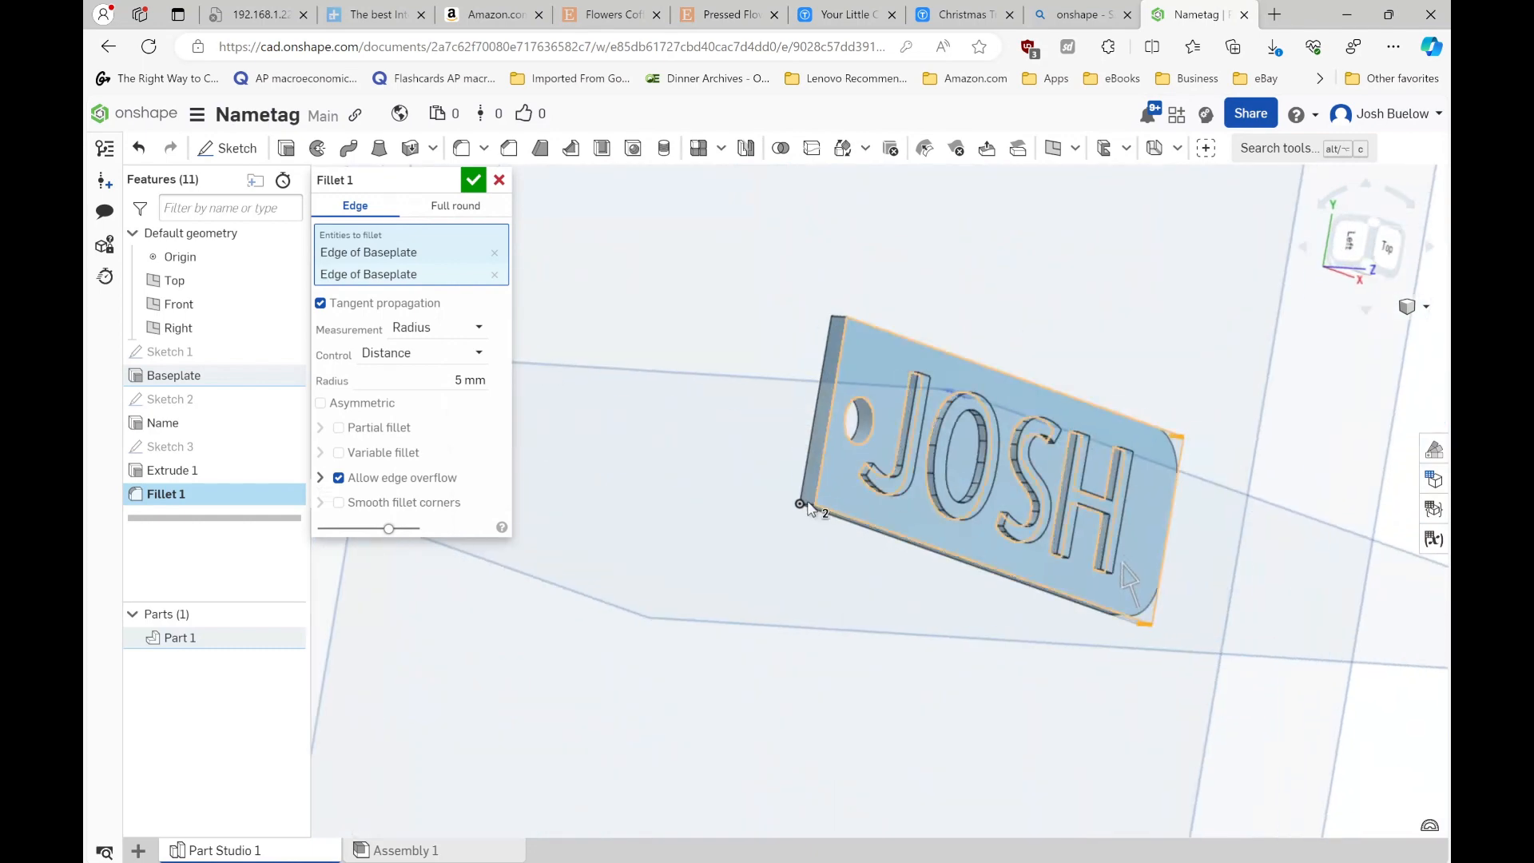
scroll(801, 521, "up", 5)
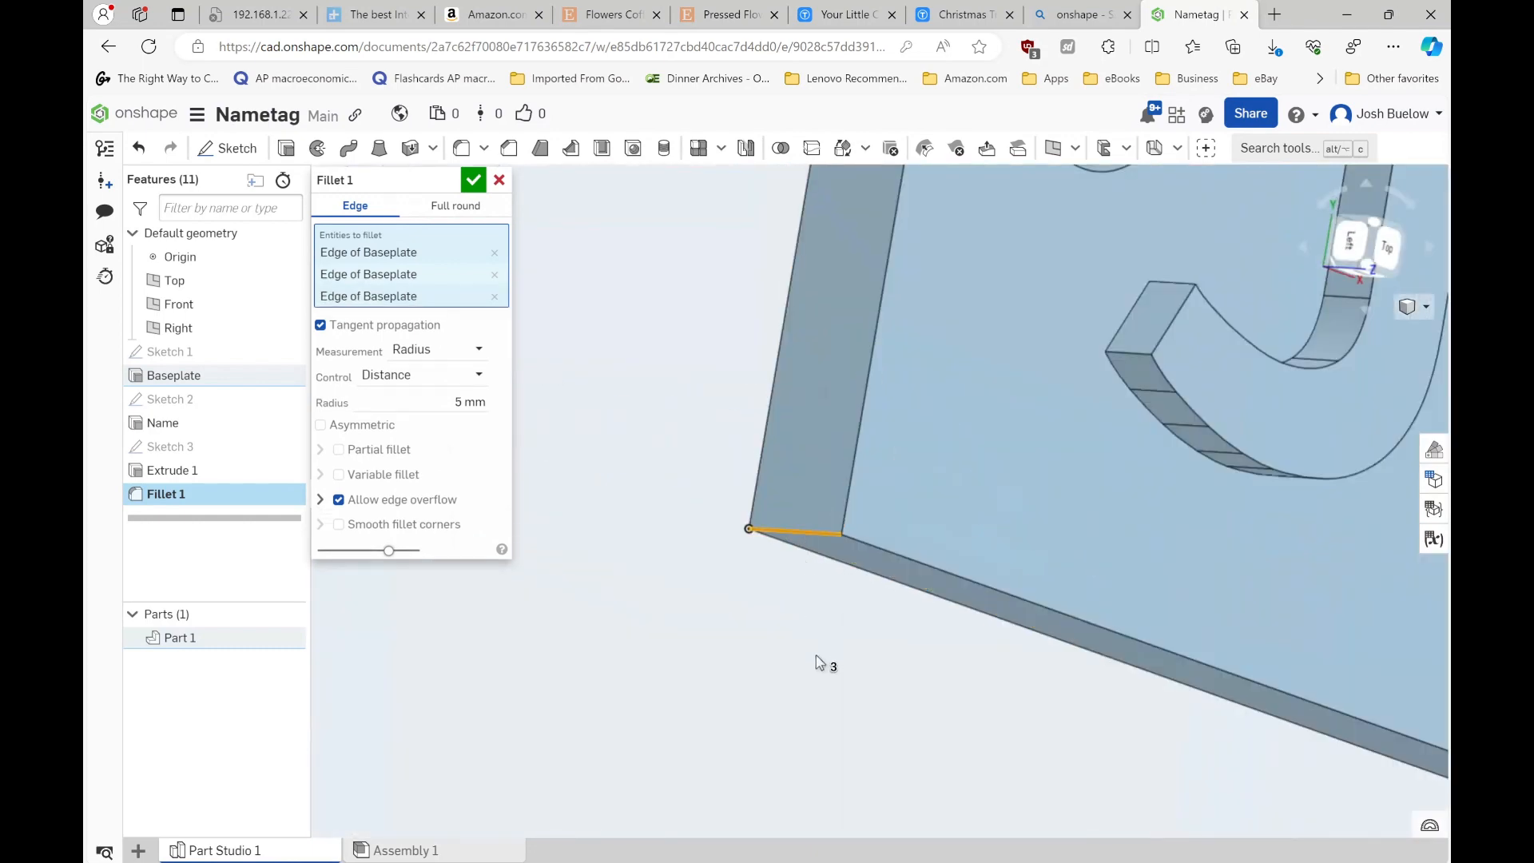
scroll(817, 666, "down", 5)
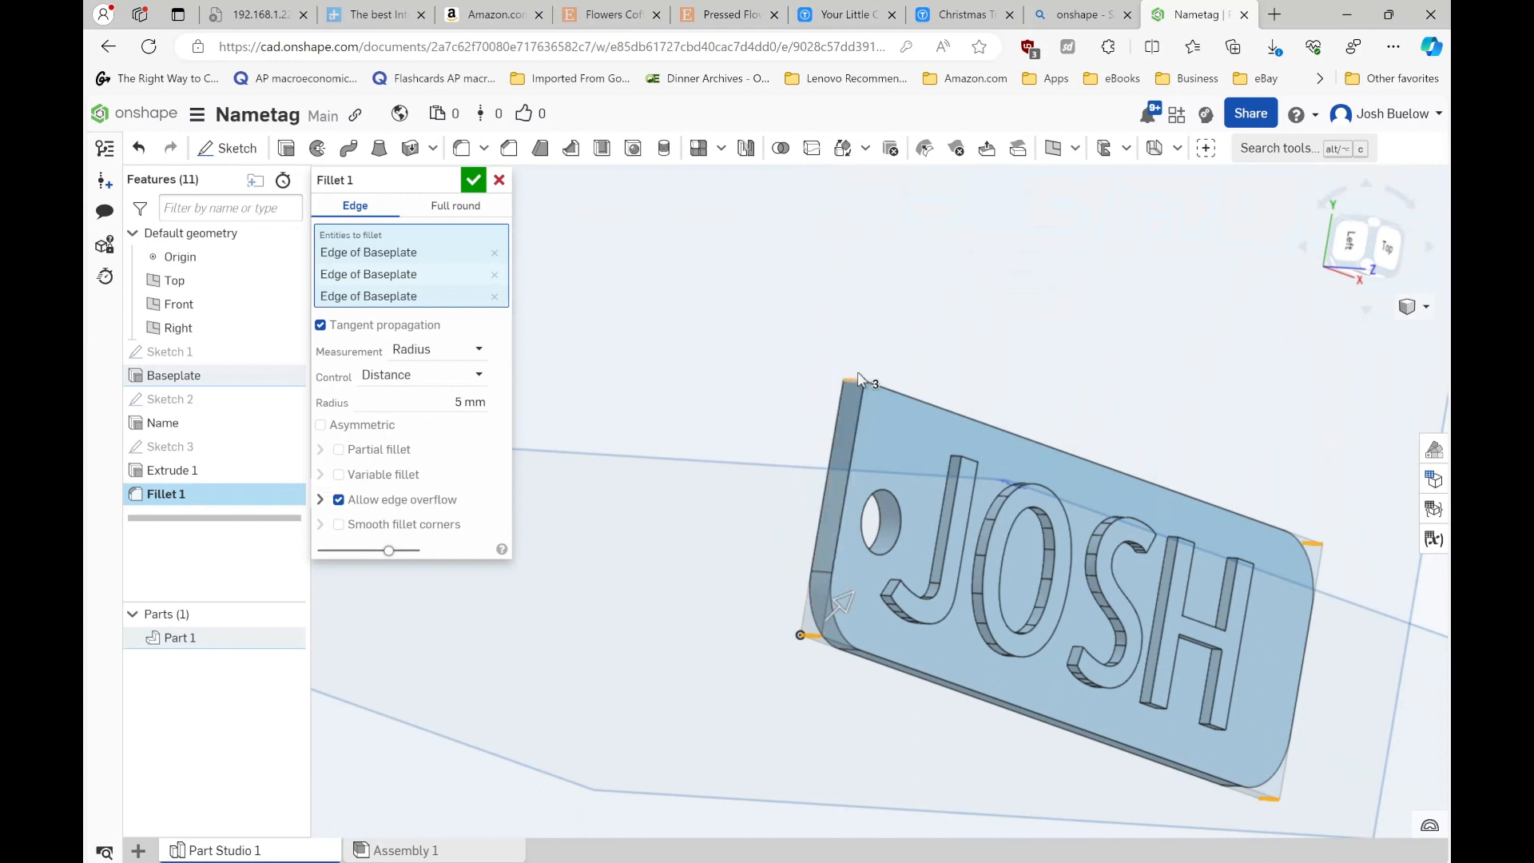
left_click(855, 377)
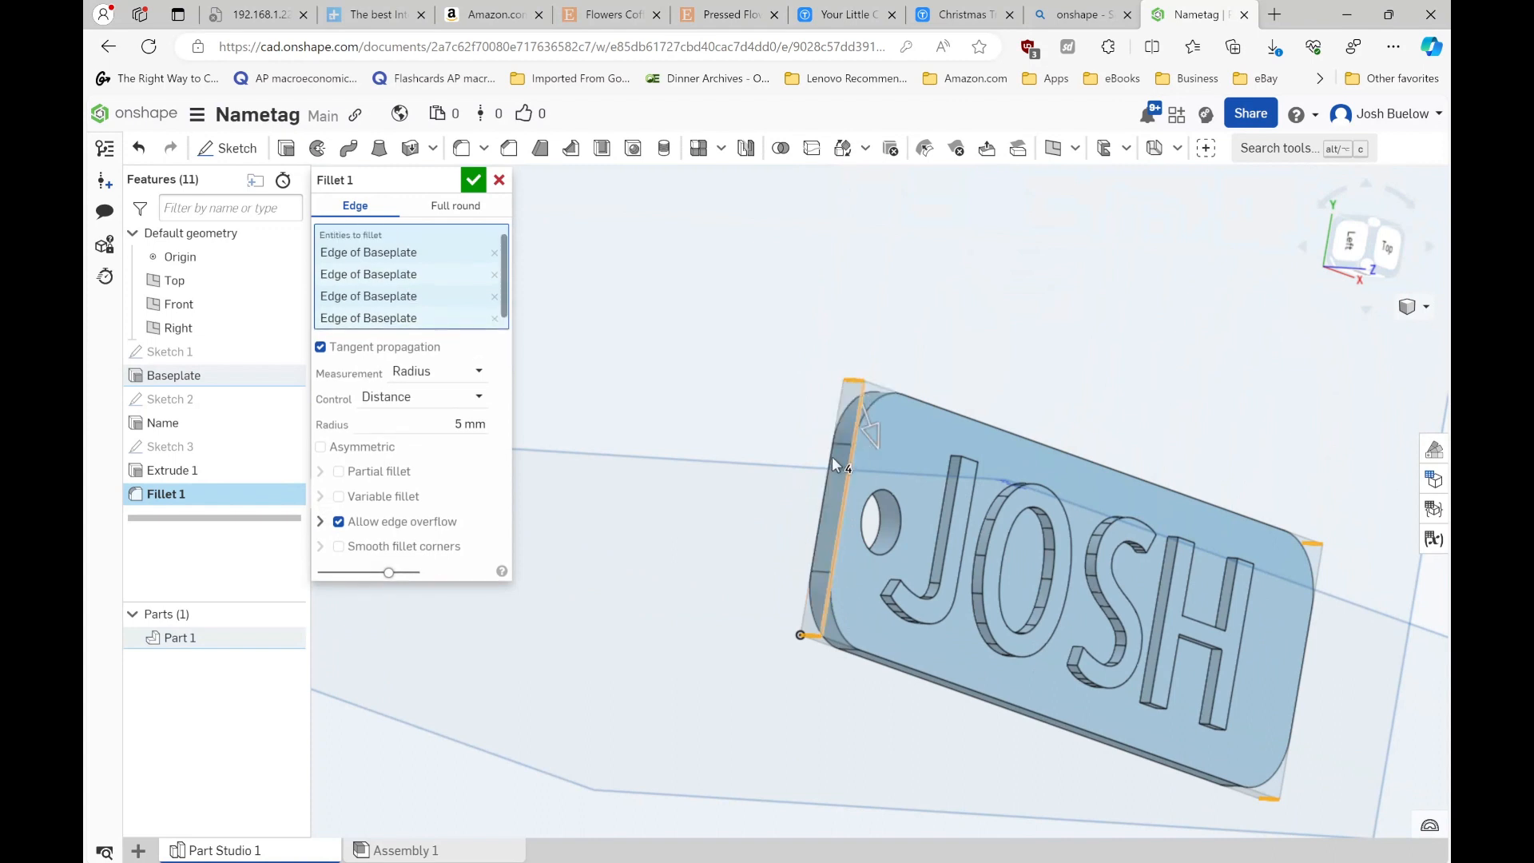
- Try a 10 mm radius for the four corner fillets
right_click_drag(832, 458, 780, 454)
scroll(755, 440, "down", 2)
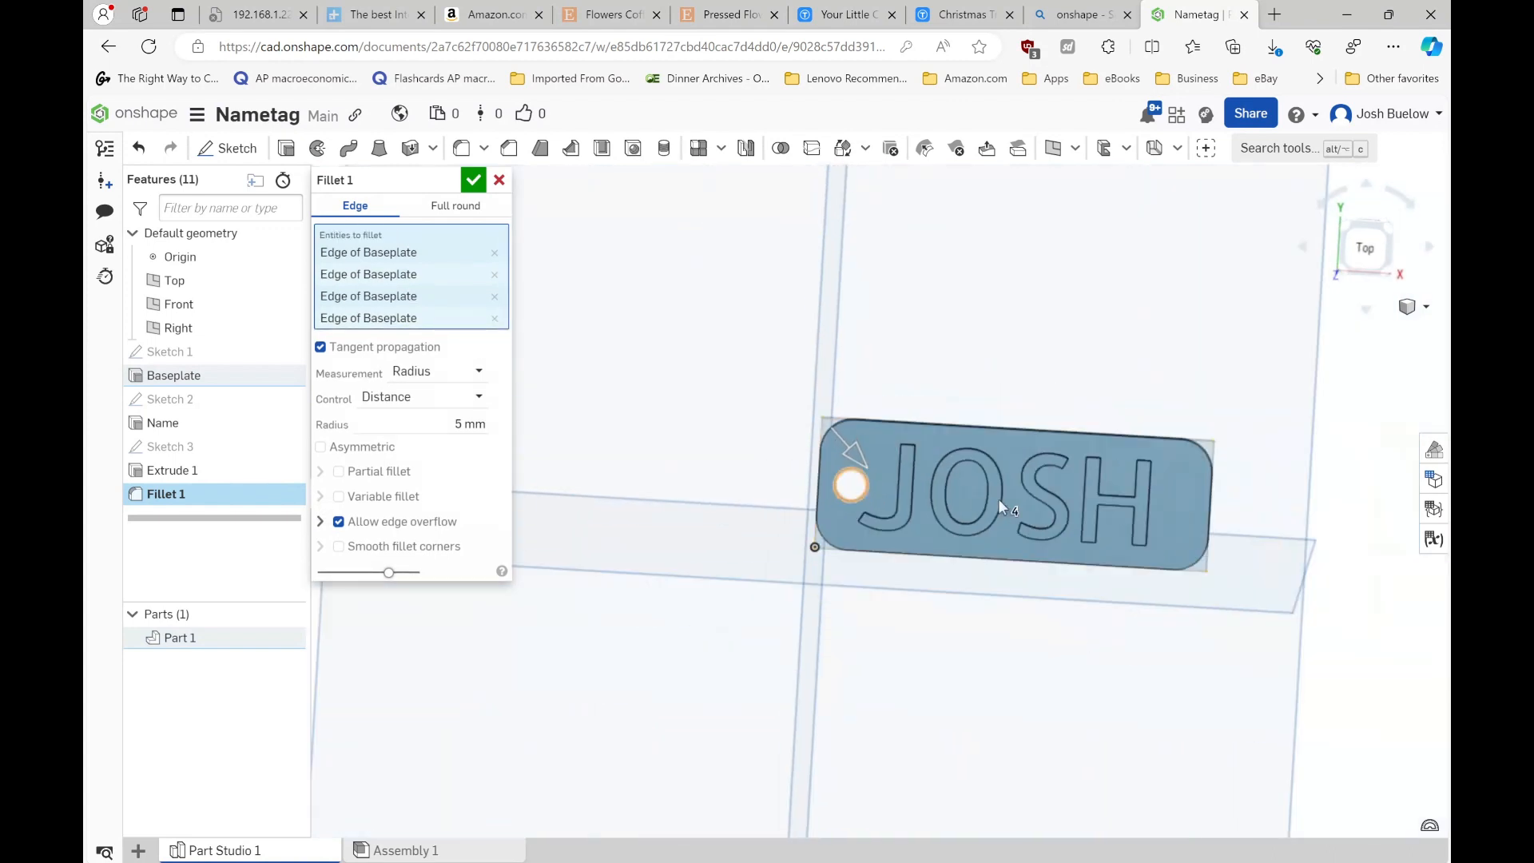
scroll(1119, 543, "up", 1)
right_click_drag(1119, 550, 1067, 556)
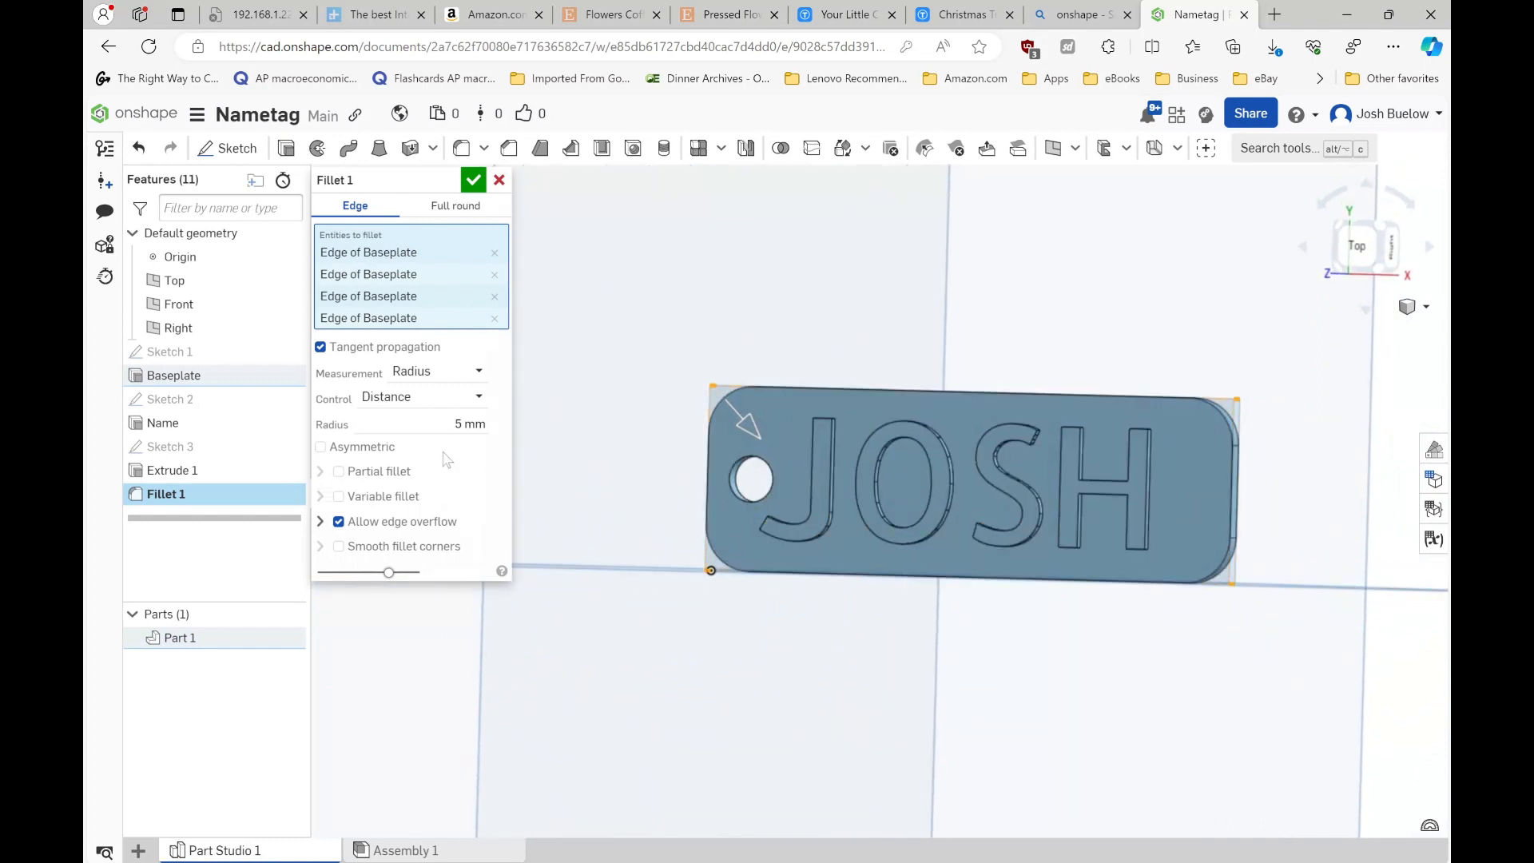
left_click(470, 424)
type("10")
key("Return")
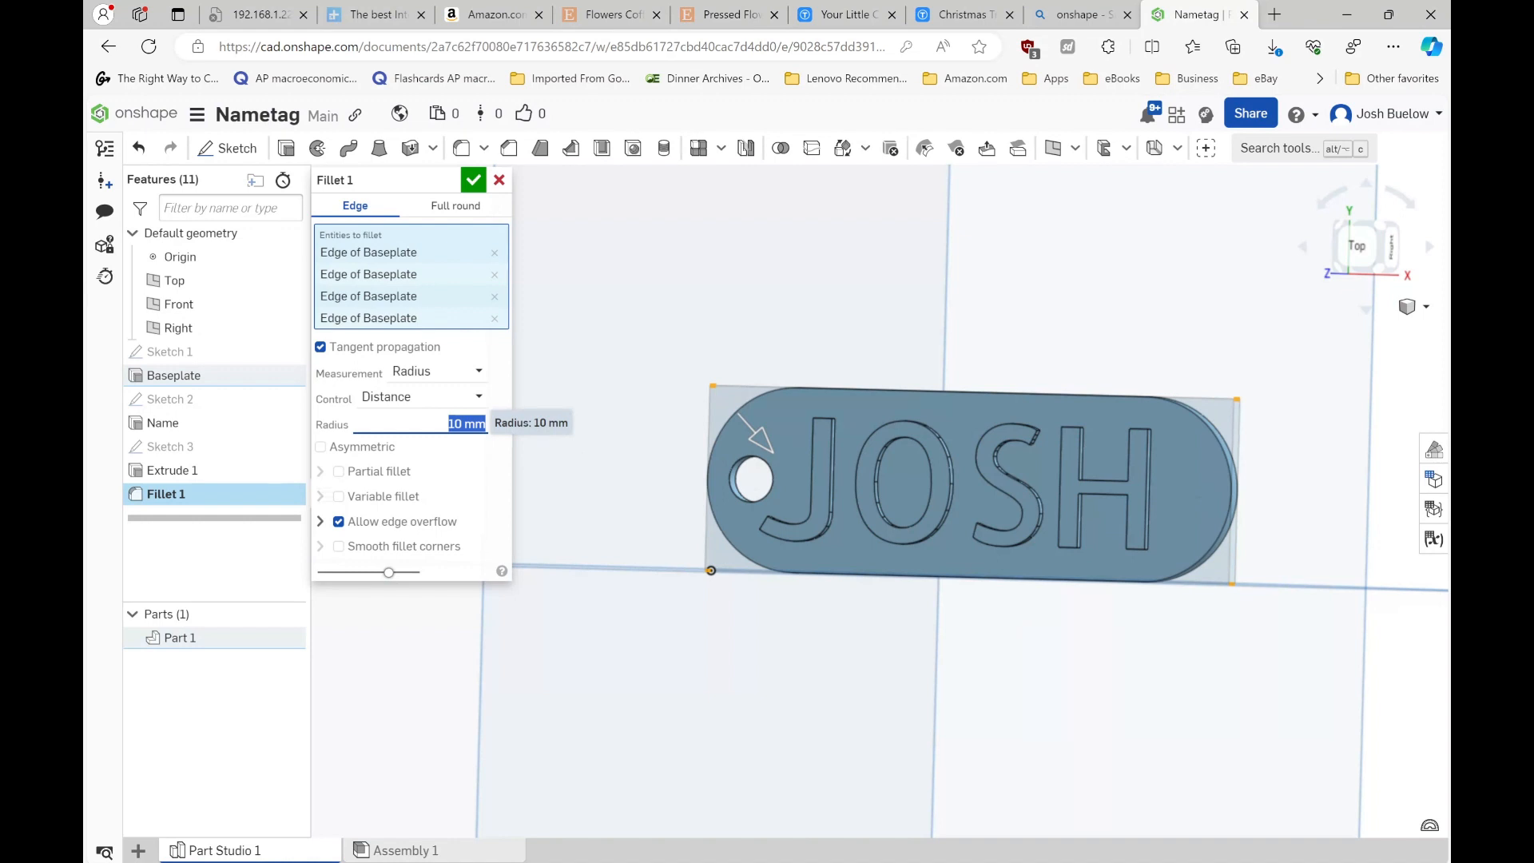
- Set the corner fillets' radius to 5 mm and finish the fillet
type("5")
key("Return")
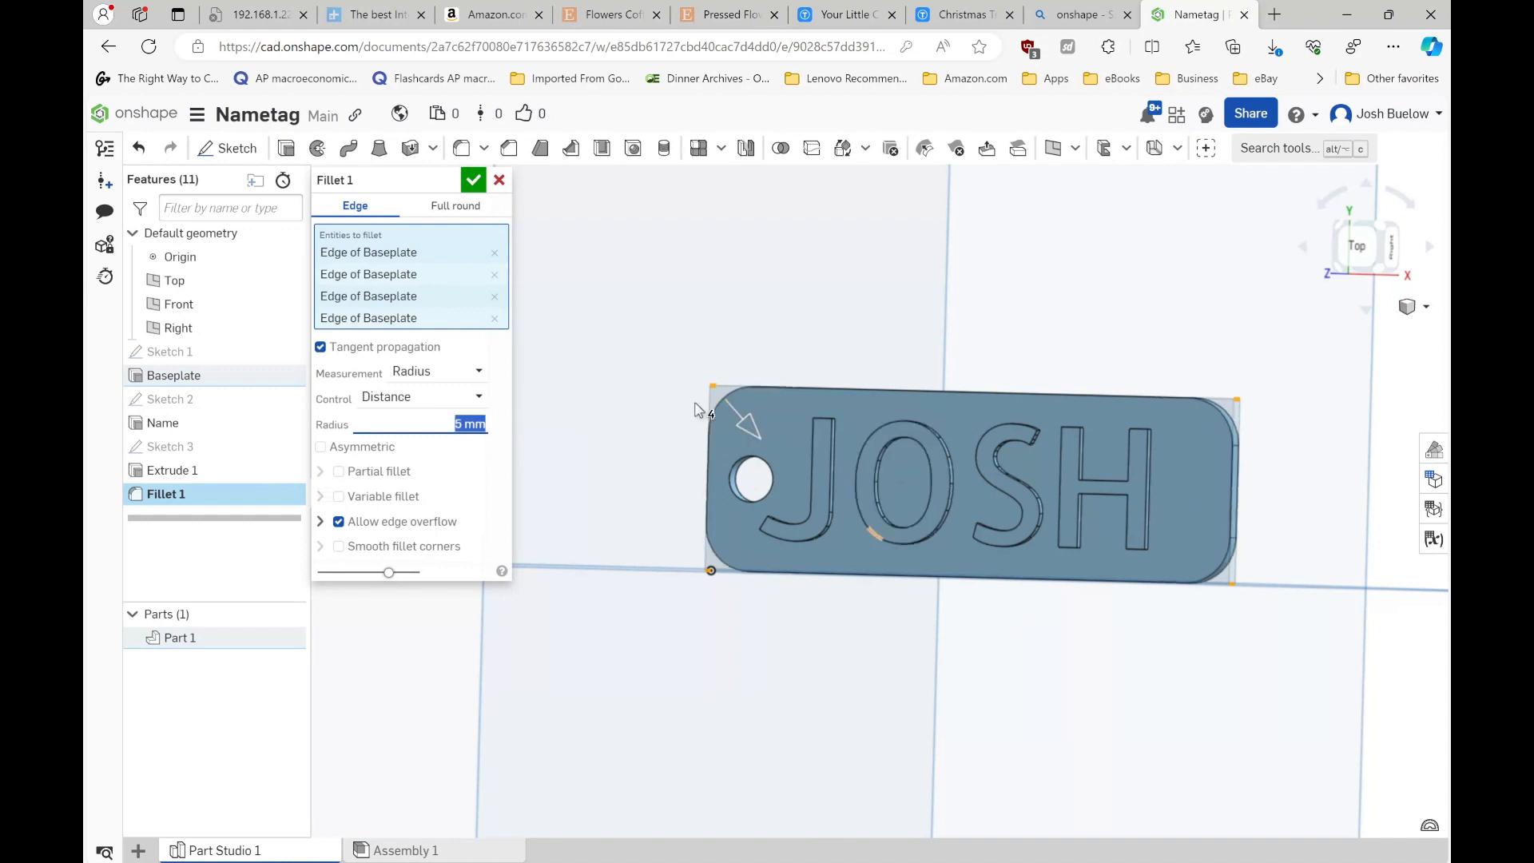
left_click(473, 181)
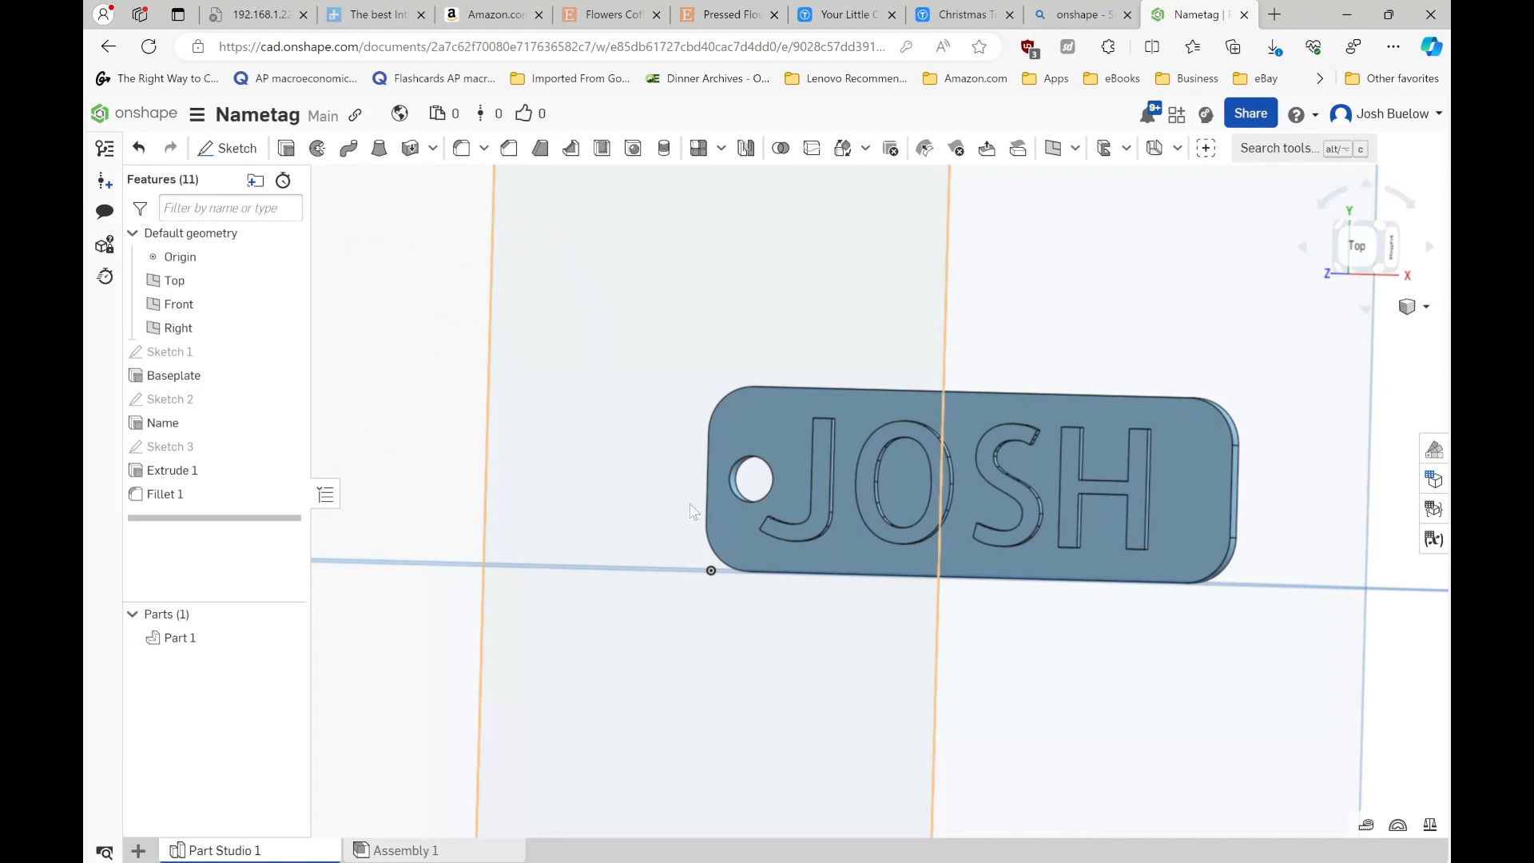
- Start a sketch on the Baseplate's front face around the raised name and view it straight on
right_click_drag(967, 569, 1004, 544)
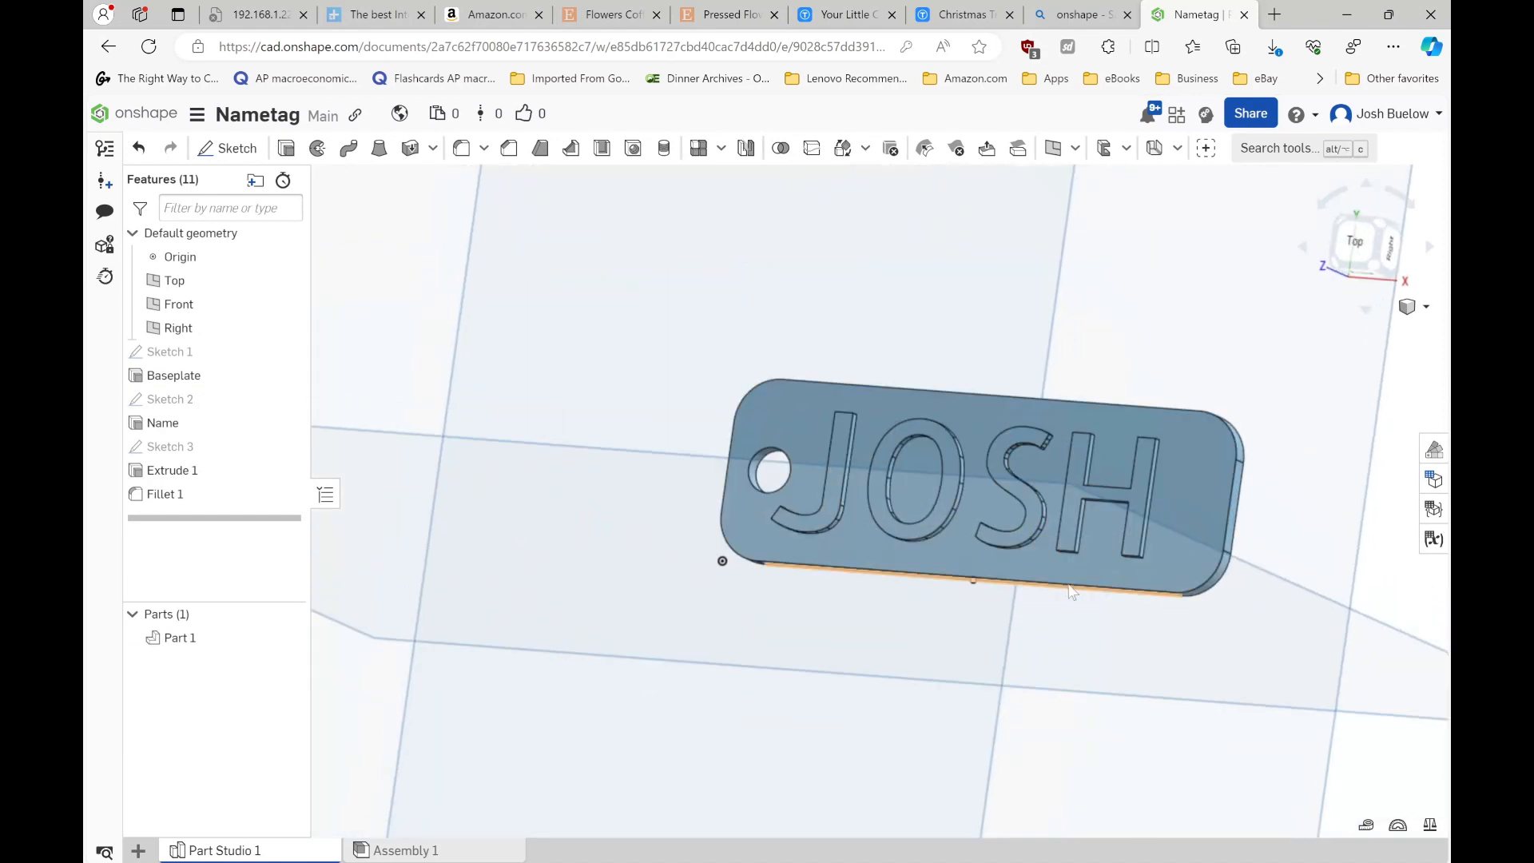
right_click_drag(1072, 592, 1182, 502)
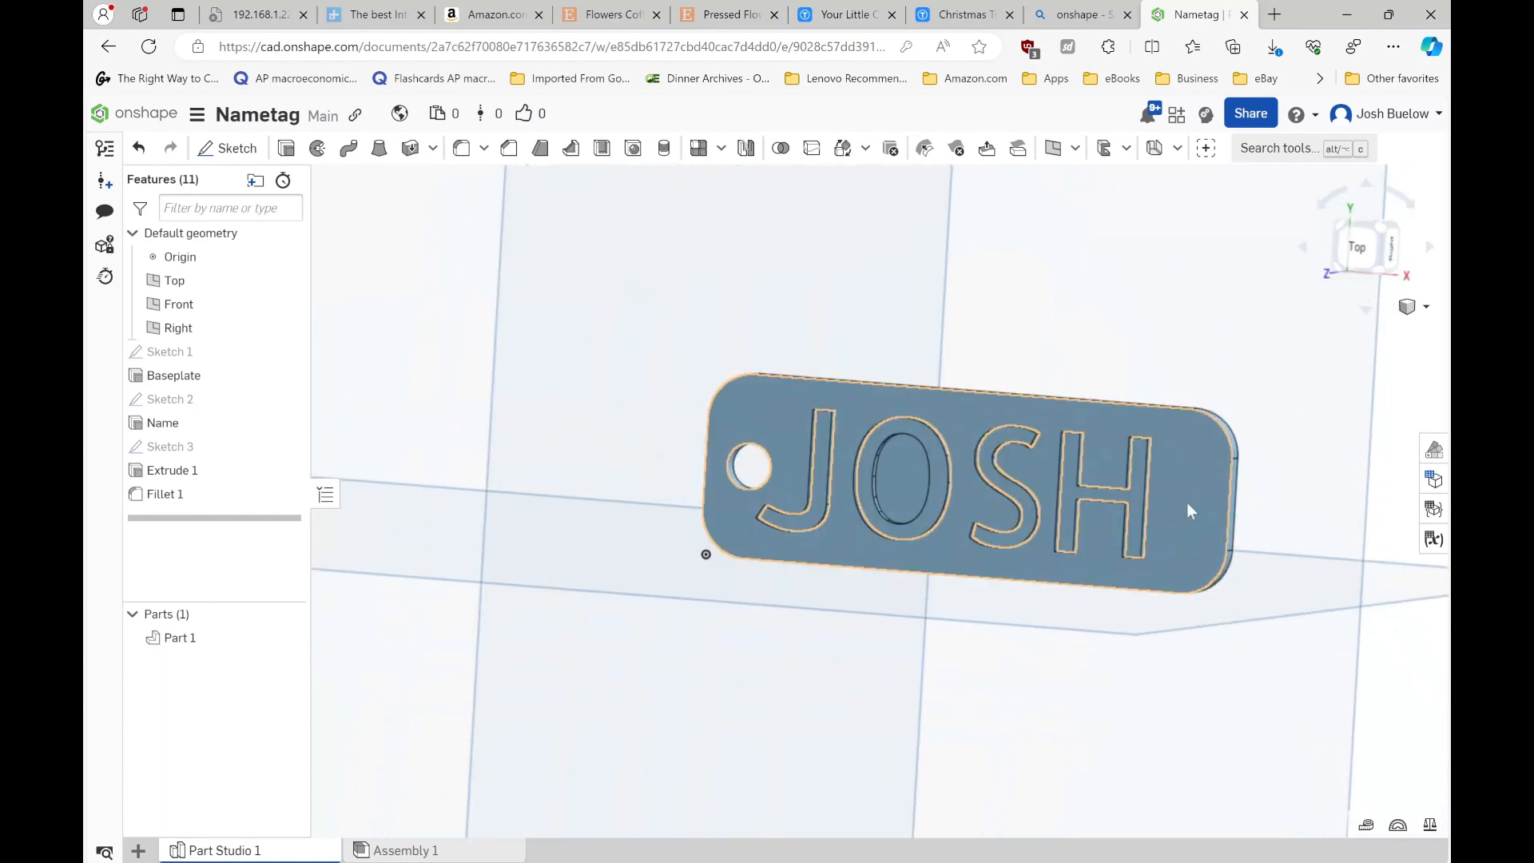
left_click(1187, 502)
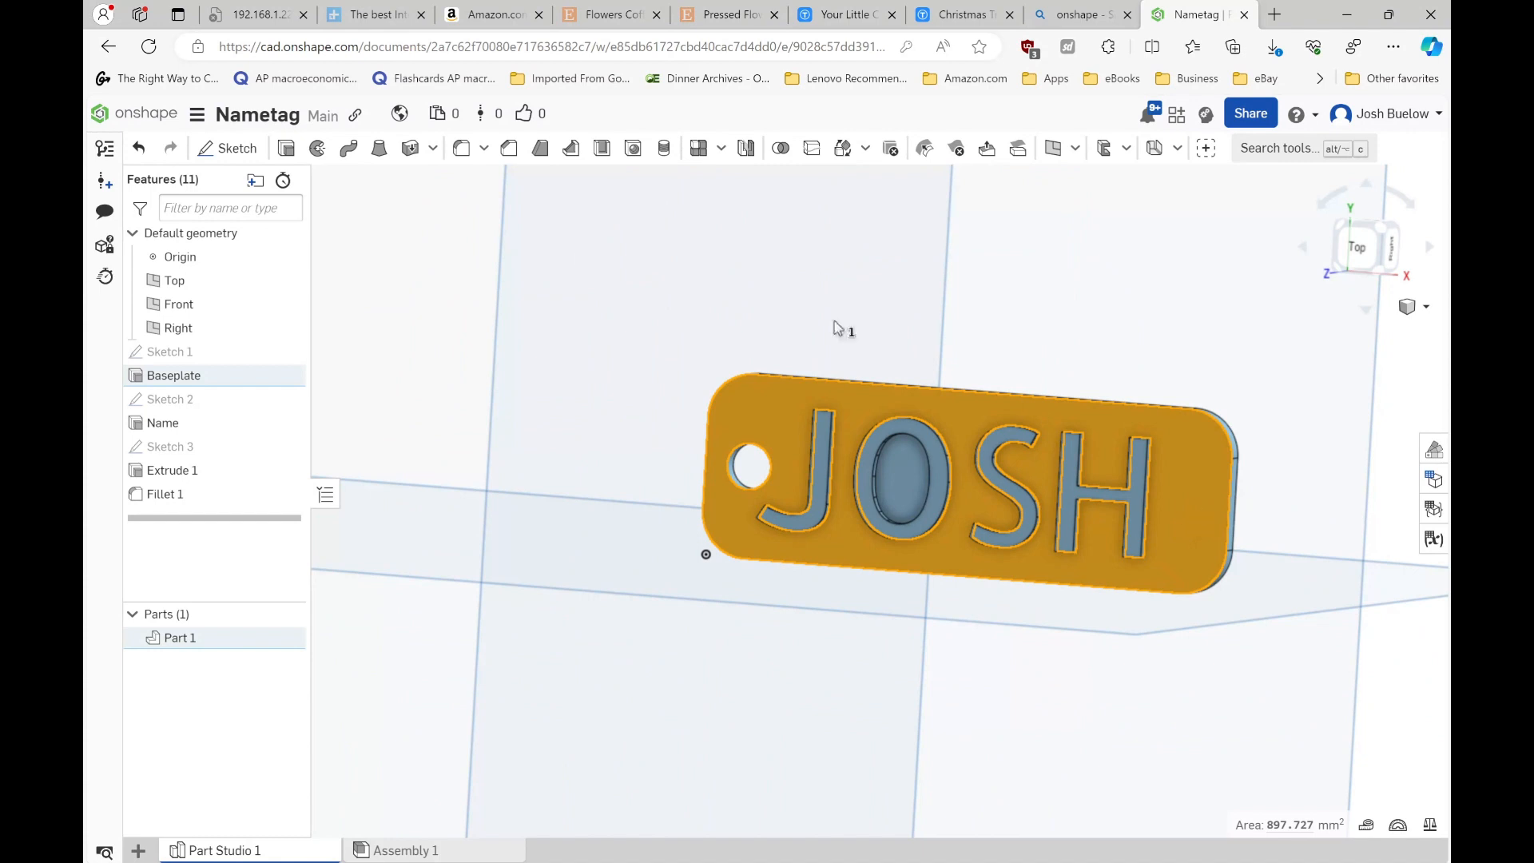
left_click(222, 151)
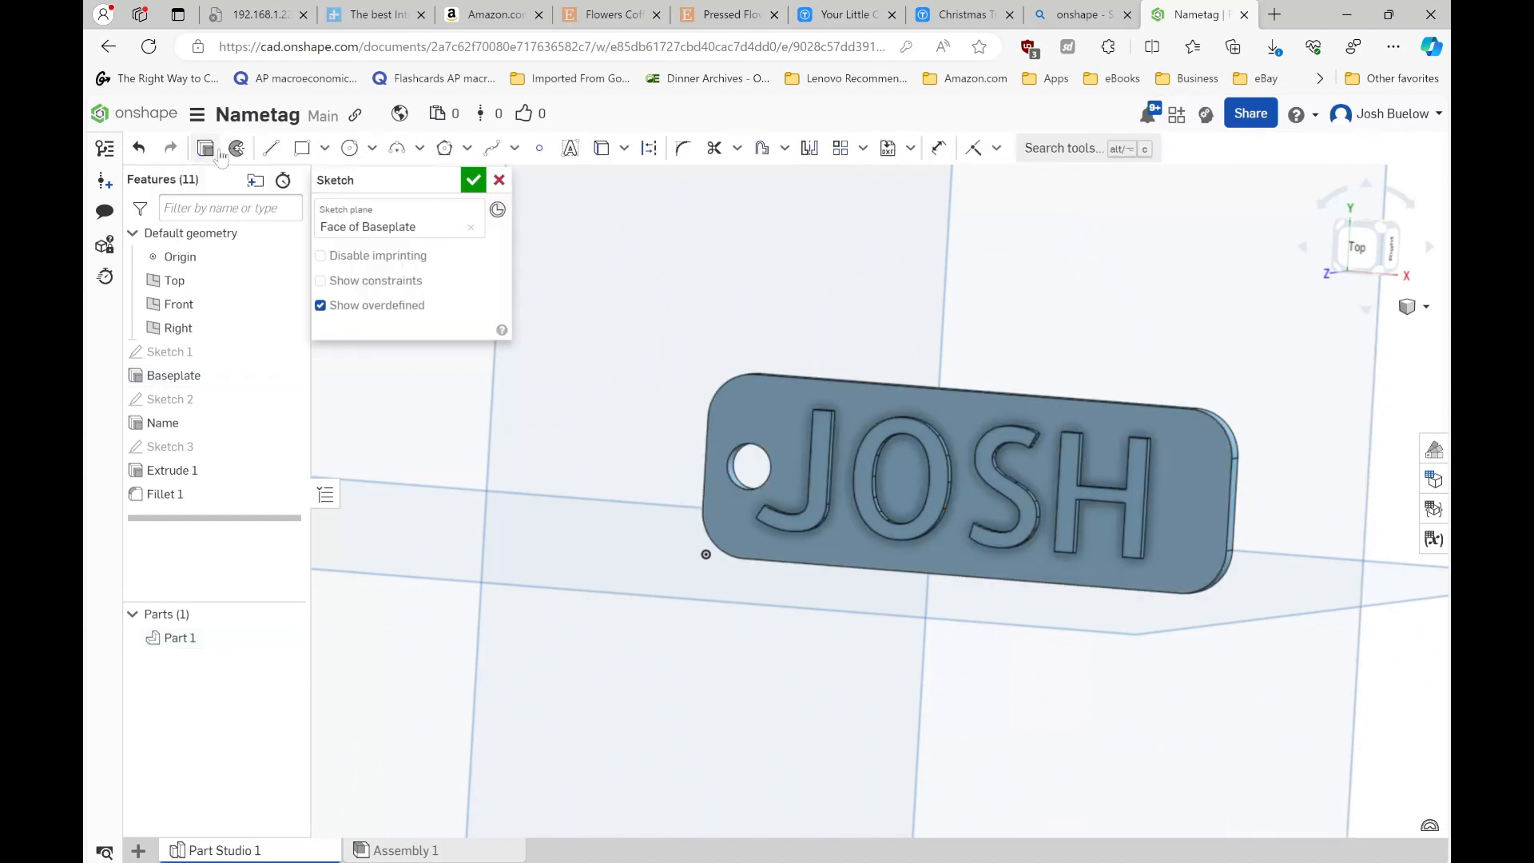
key("n")
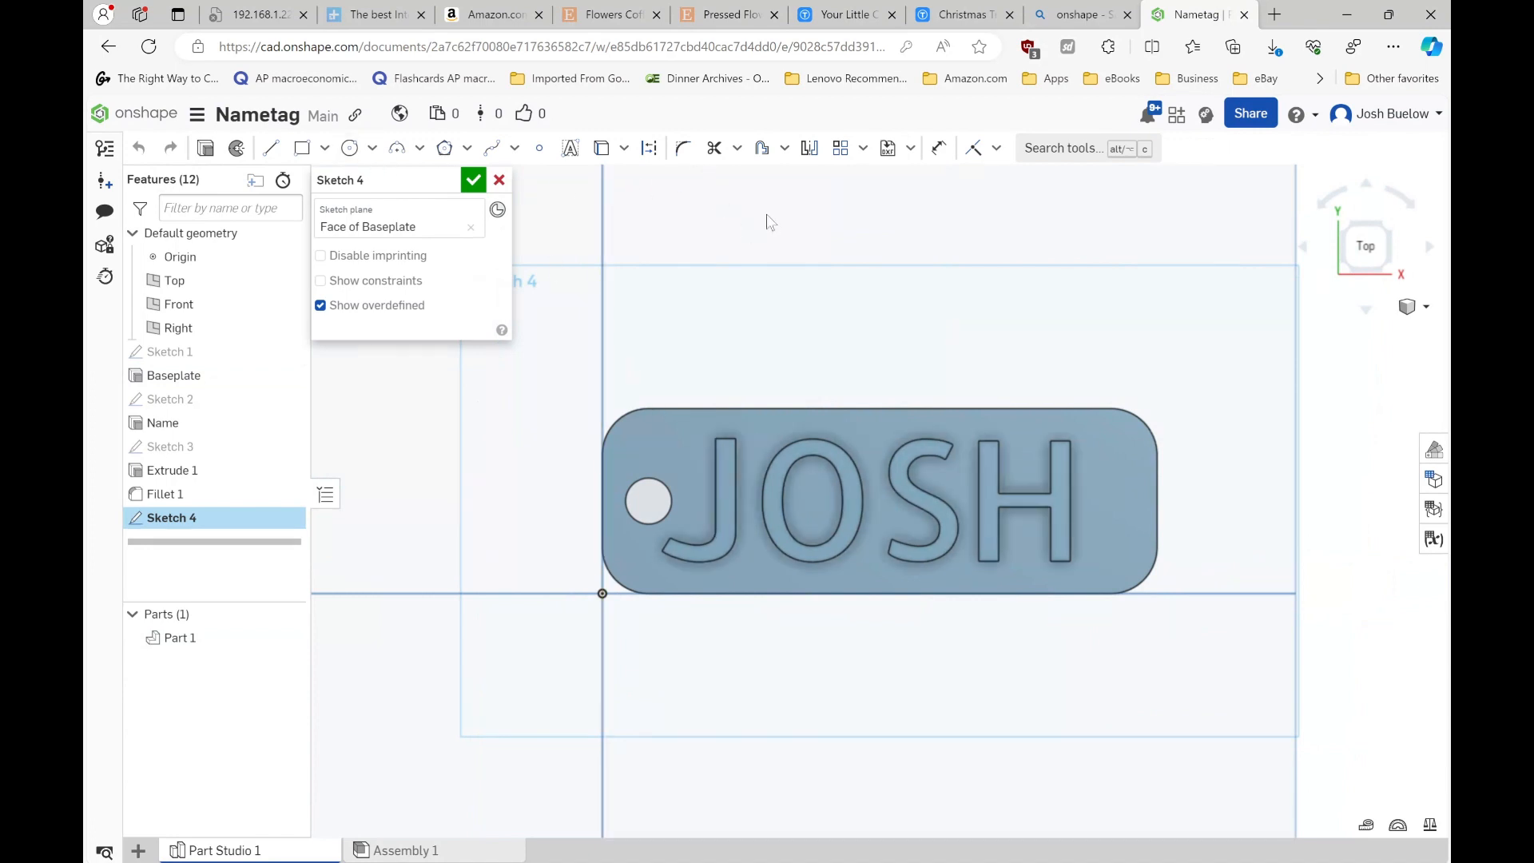
- Start an Offset and select the plate's complete outer outline, including all four straight edges and four rounded corners
left_click(764, 153)
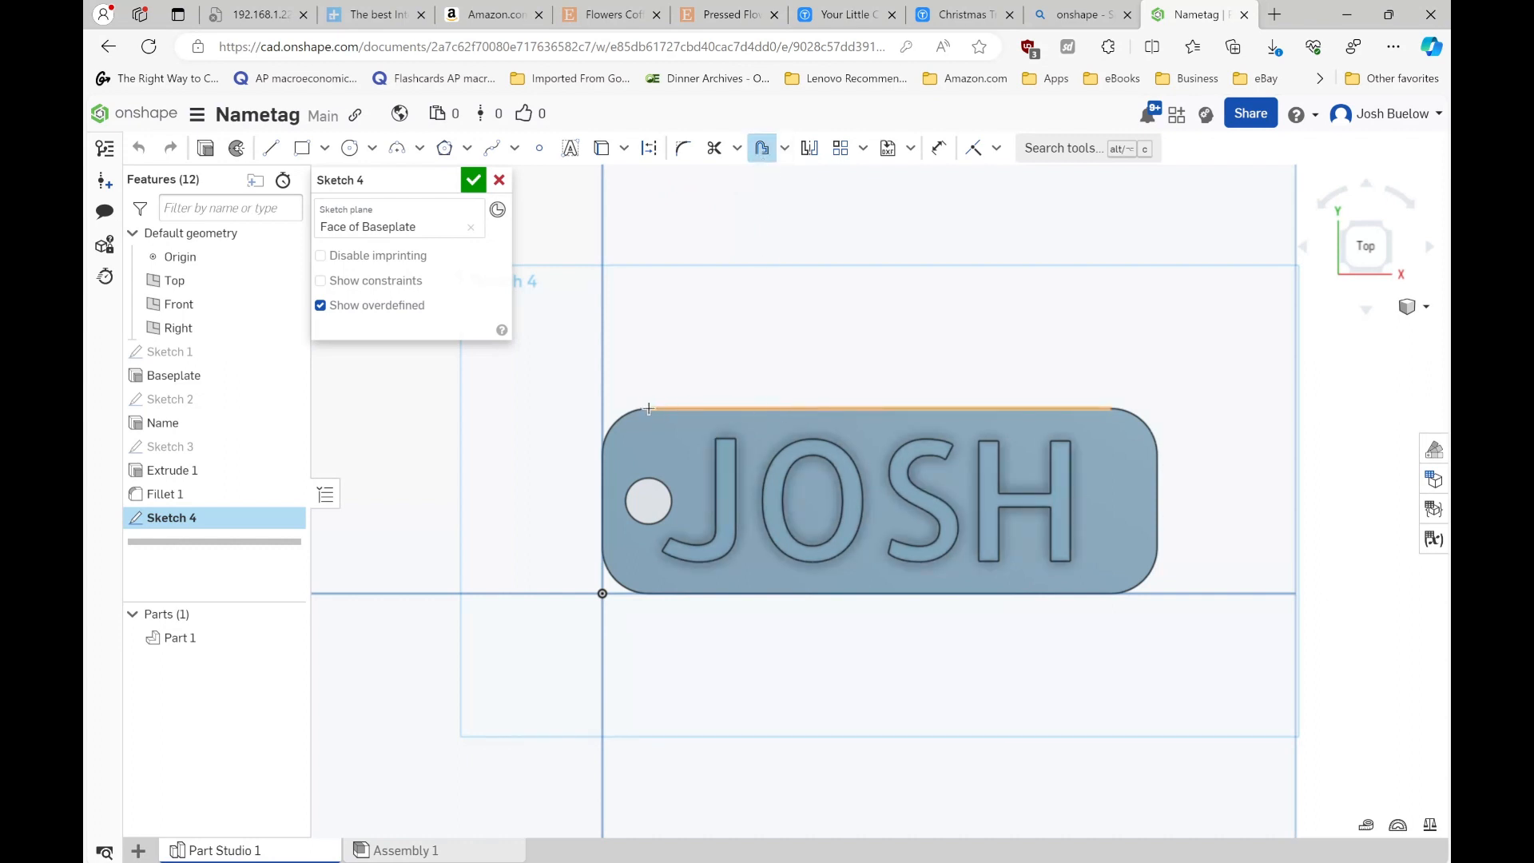
left_click(777, 410)
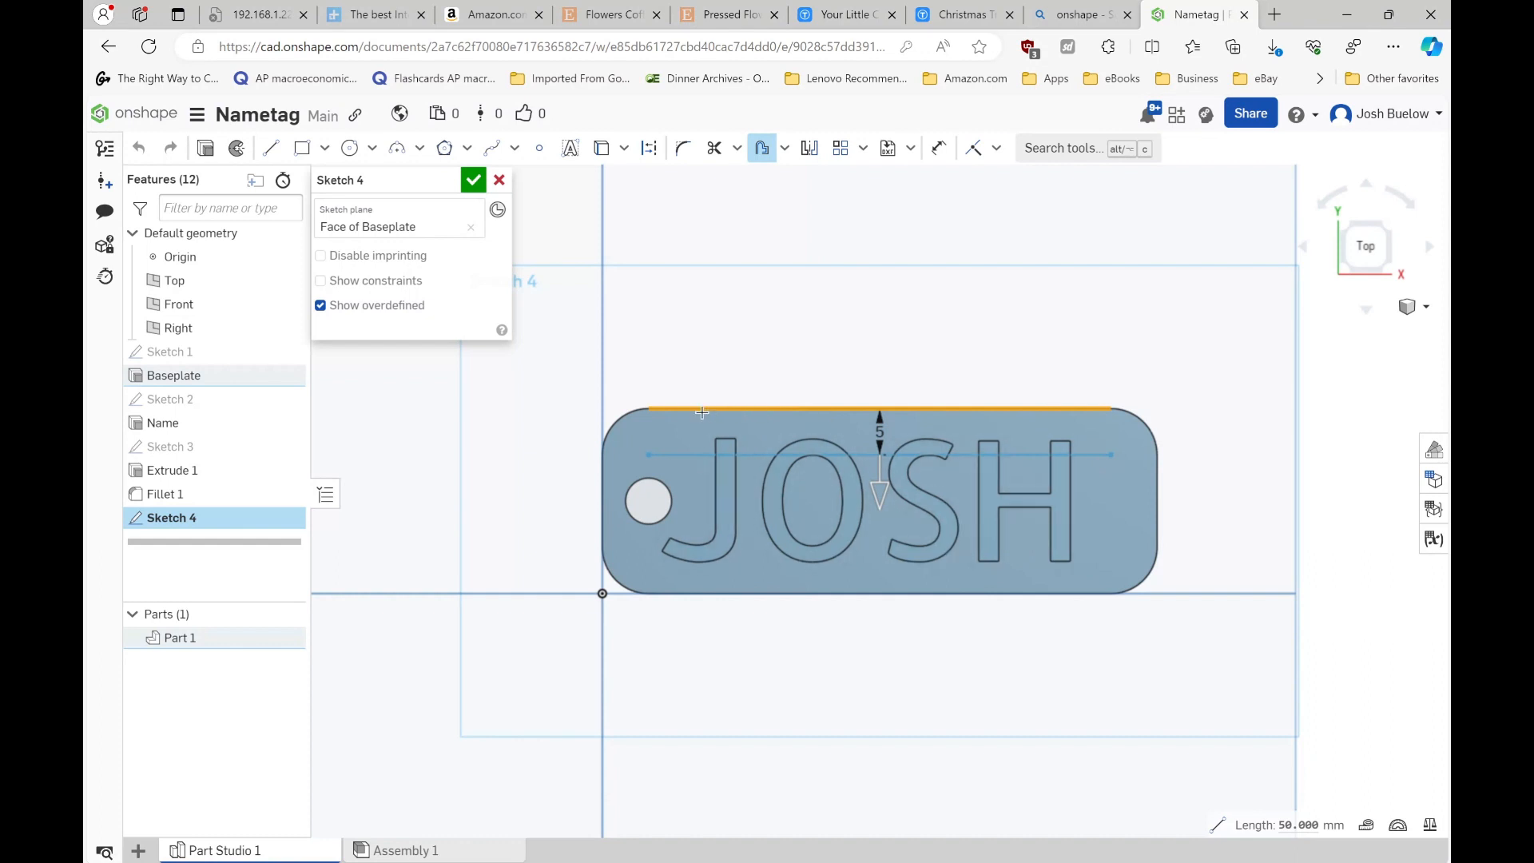
left_click(624, 415)
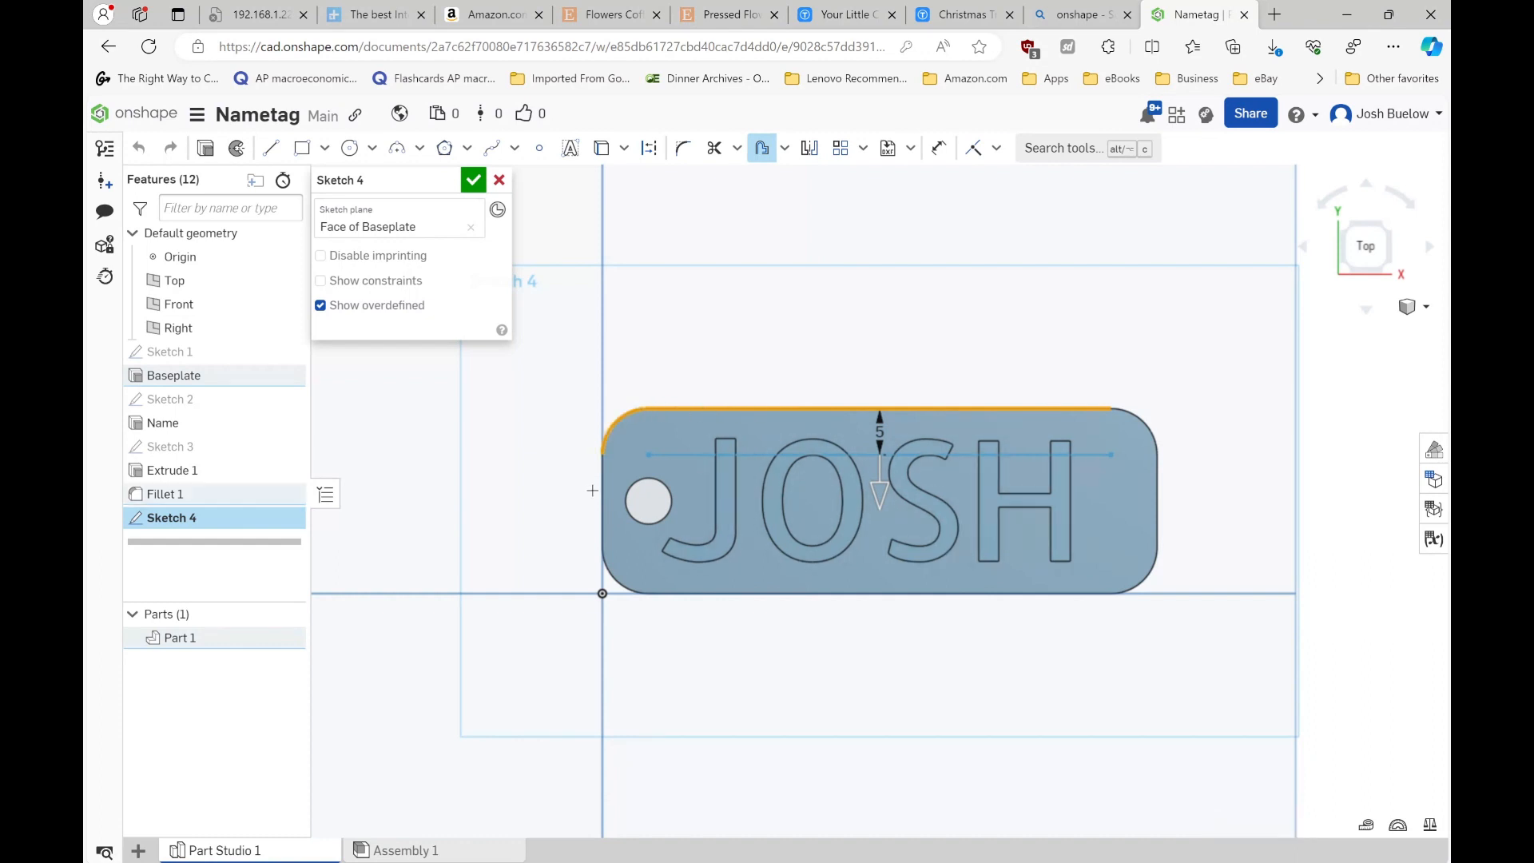
left_click(603, 501)
left_click(620, 584)
left_click(742, 596)
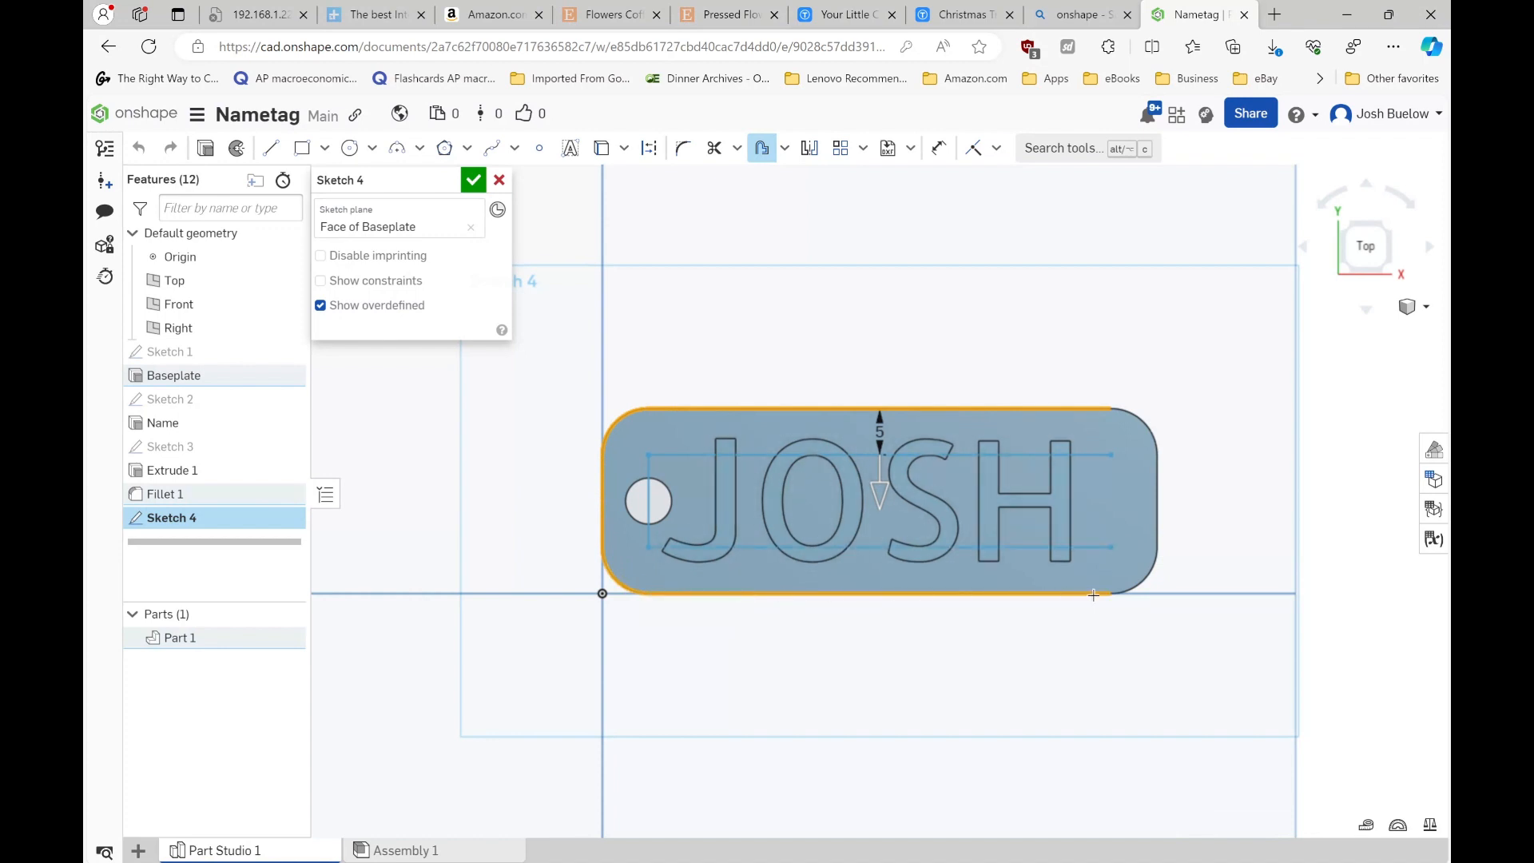
left_click(1146, 584)
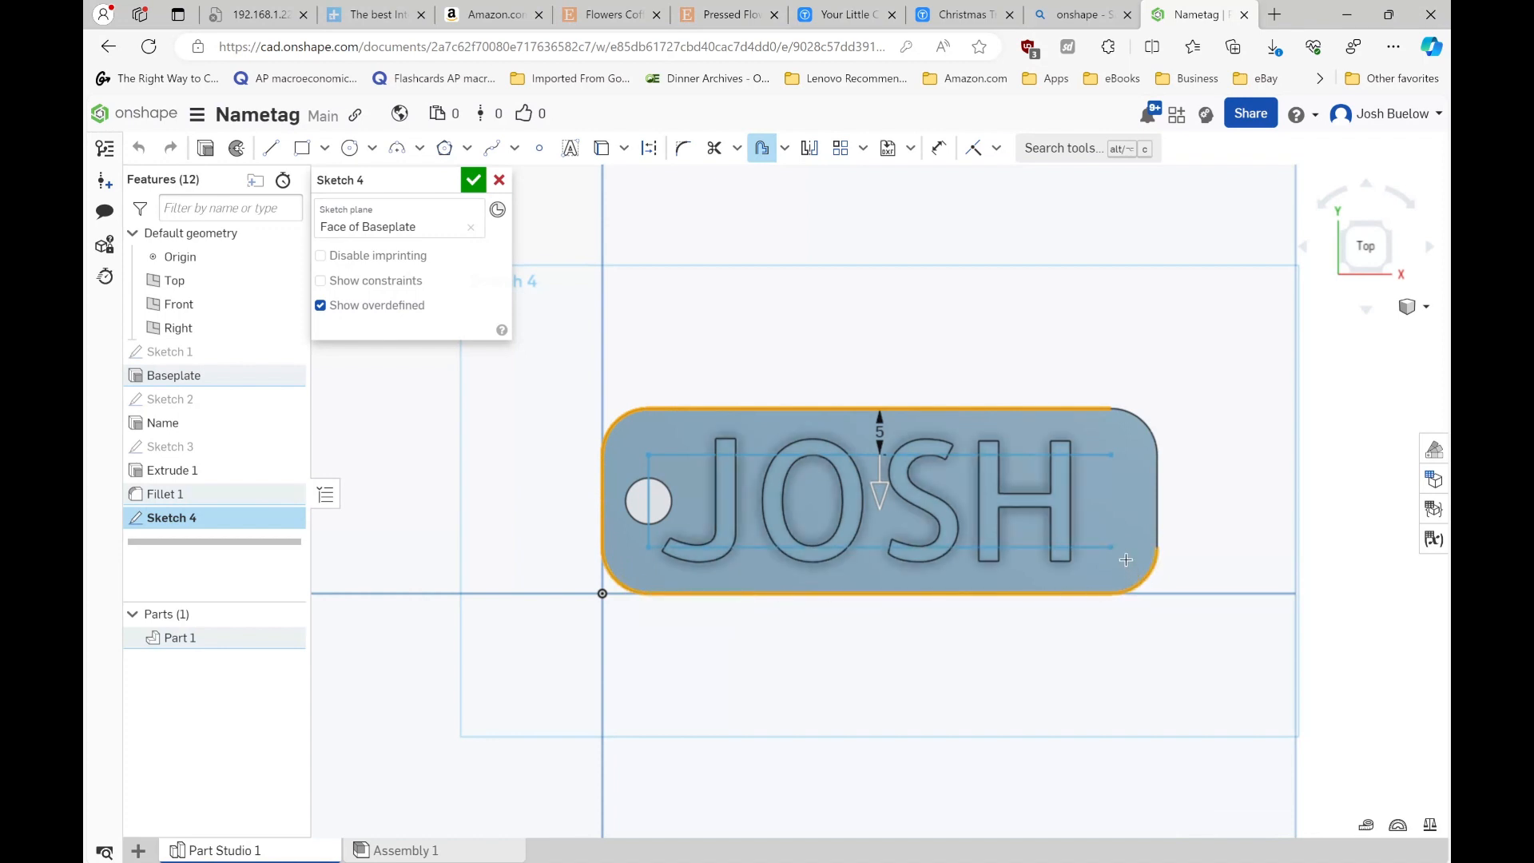
left_click(1156, 509)
left_click(1144, 422)
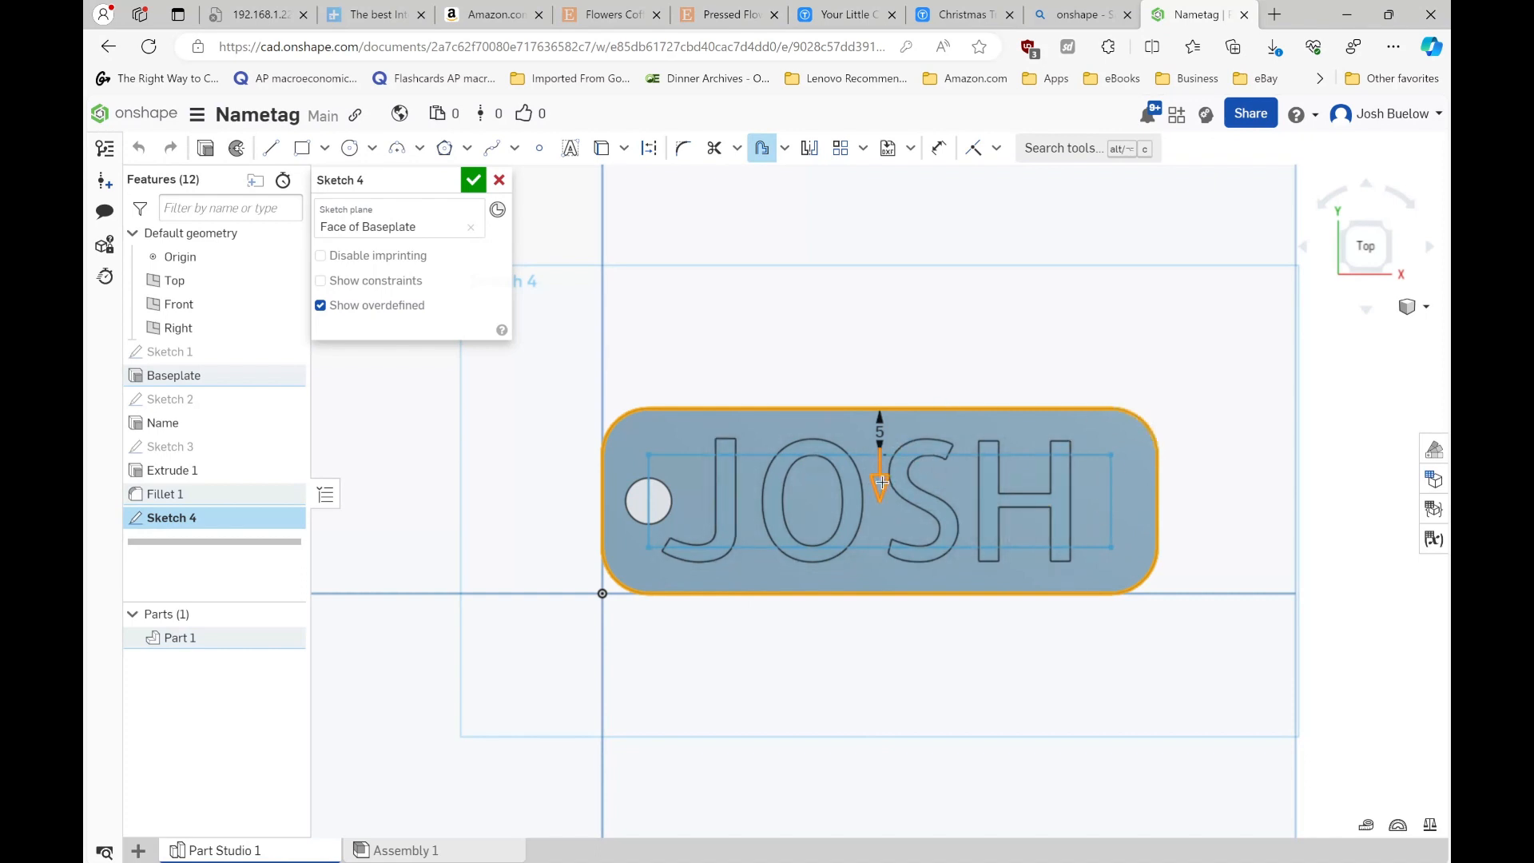
- Offset the plate outline inward by 2 mm and finish the sketch
left_click_drag(882, 483, 882, 466)
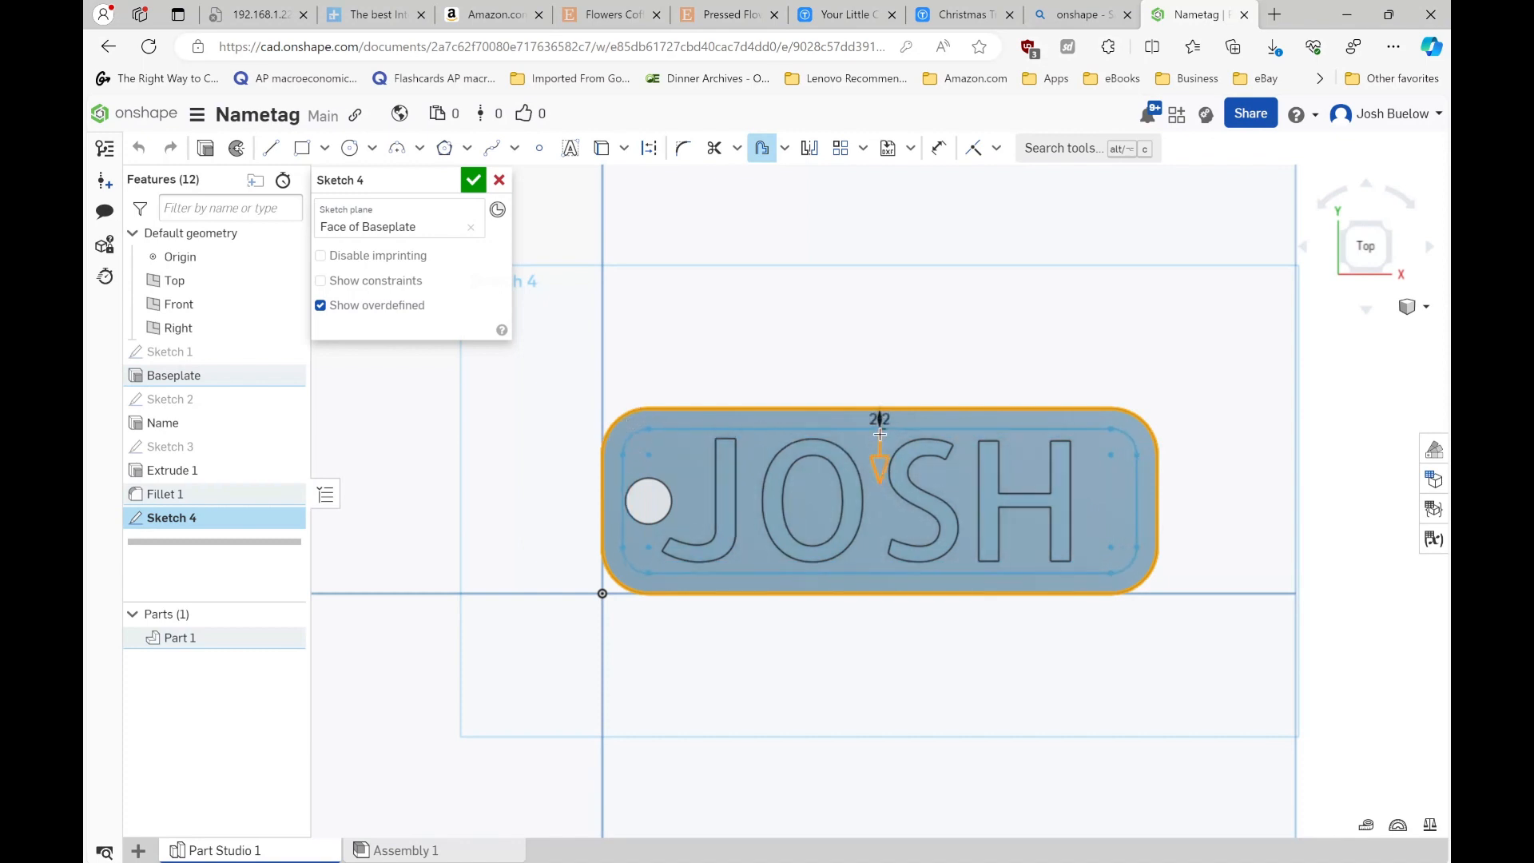
left_click_drag(880, 465, 877, 475)
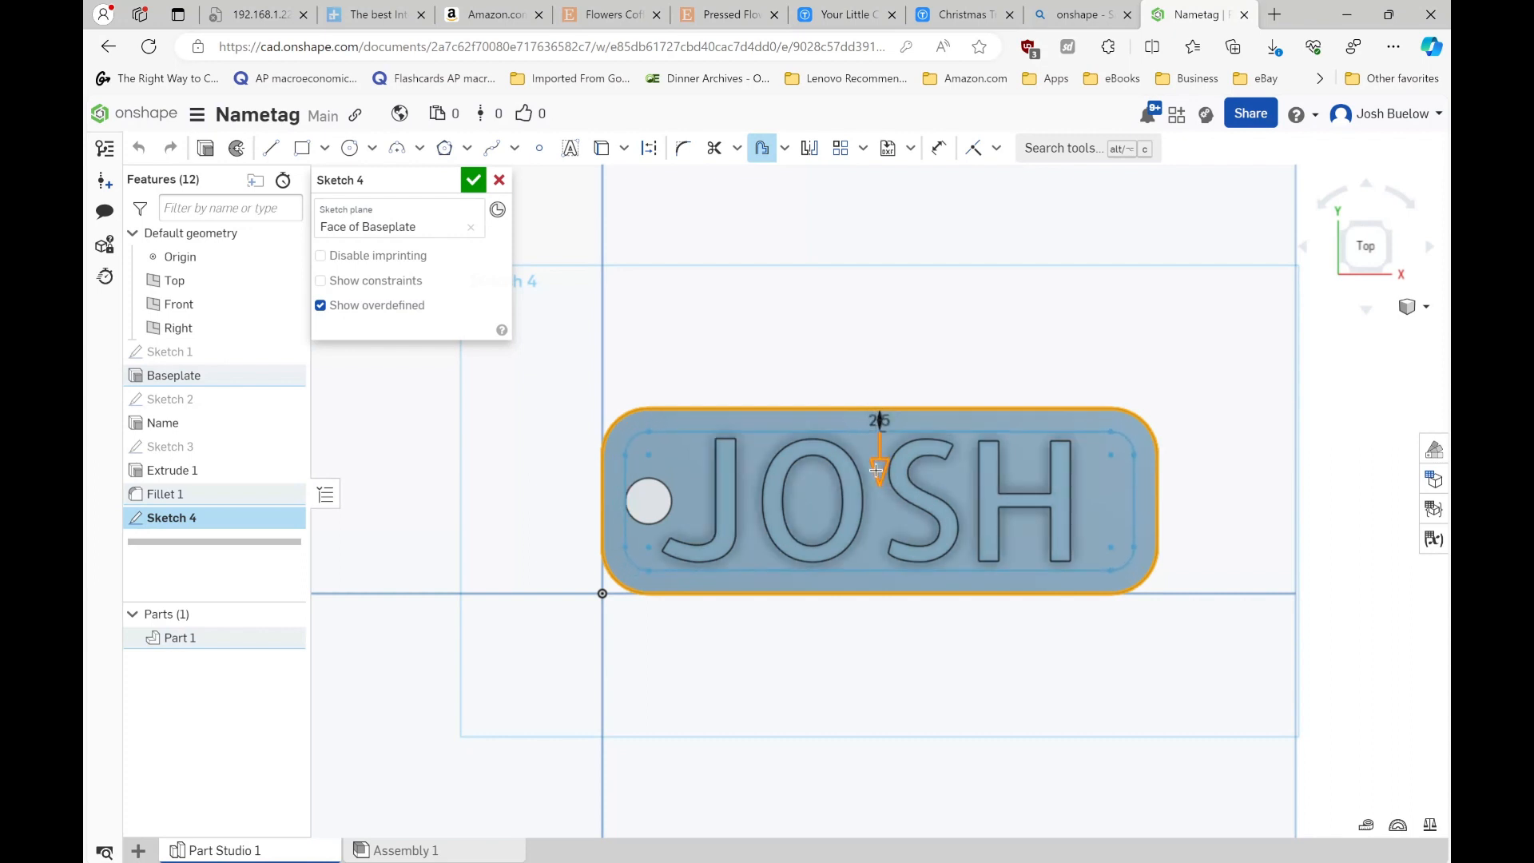
left_click(1129, 337)
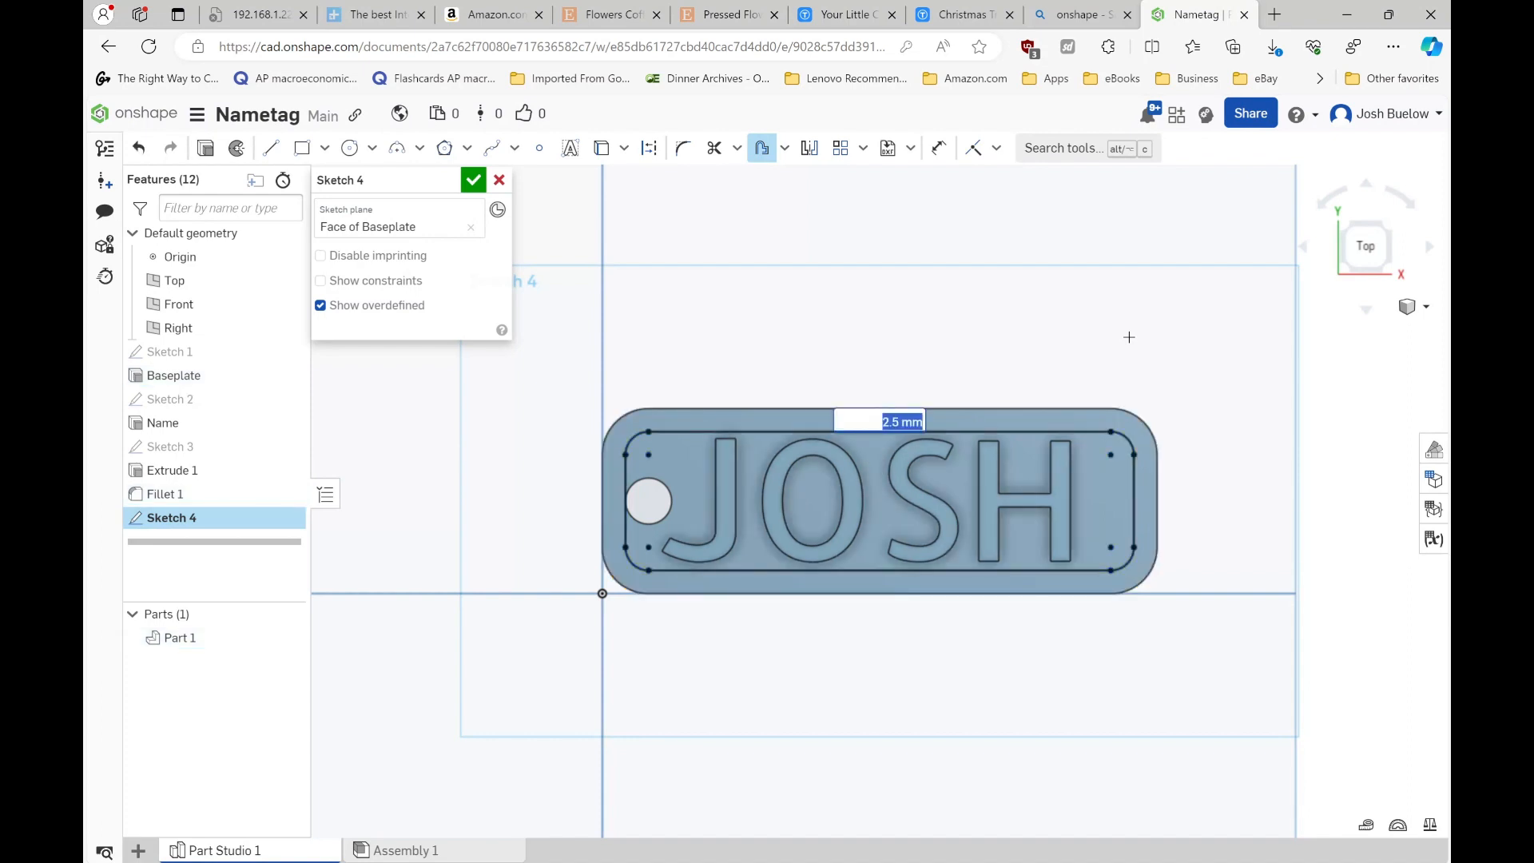
type("2")
key("Return")
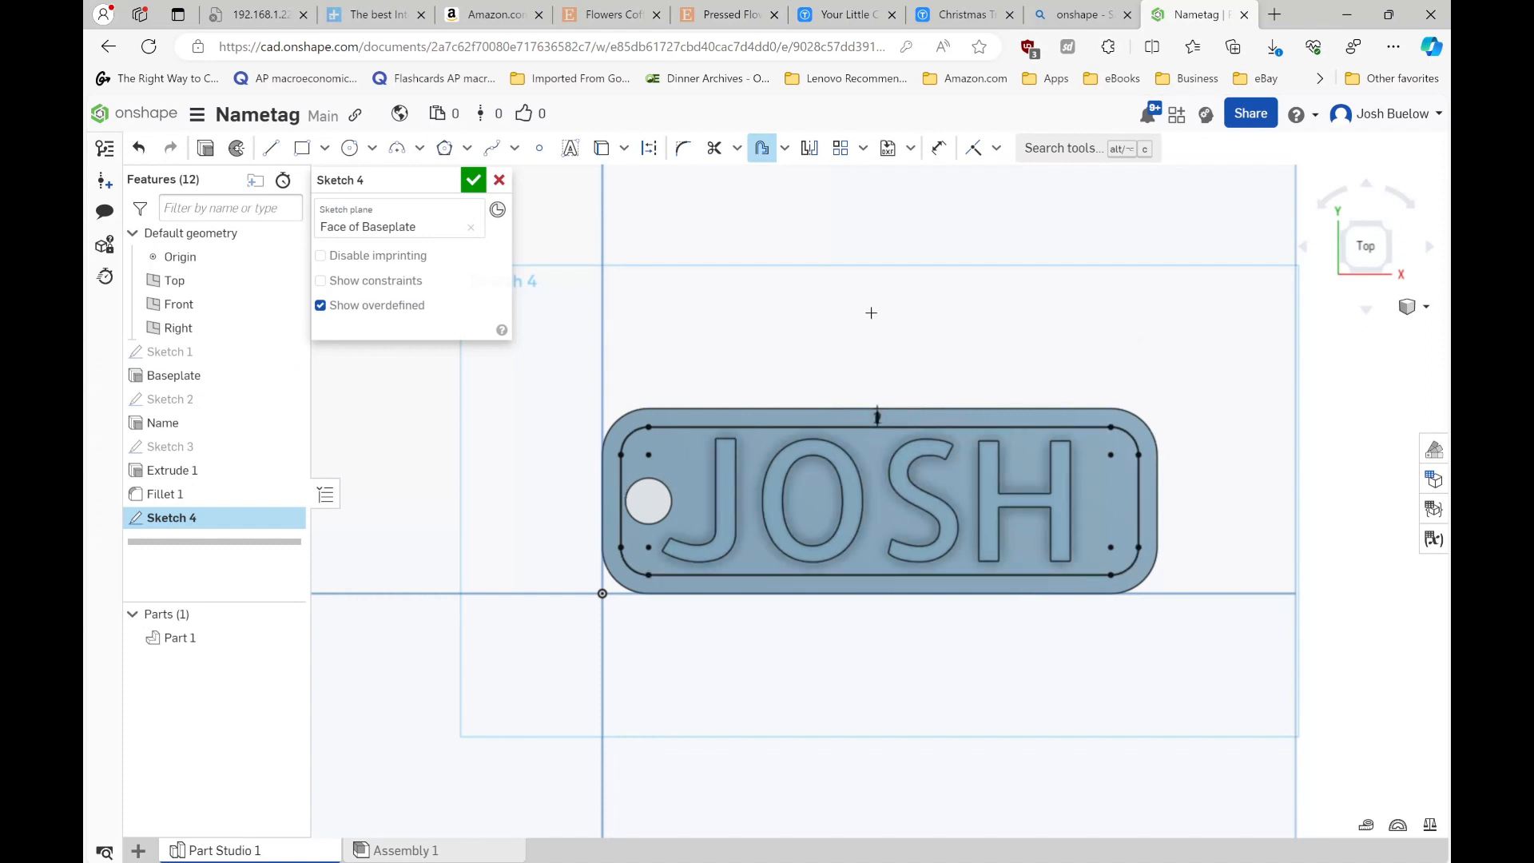
left_click(474, 181)
- Extrude the border region between the plate's edge and the offset outline by 1 mm, adding it to the part
mouse_move(833, 374)
right_mouse_down()
mouse_move(803, 378)
mouse_move(831, 384)
right_mouse_up()
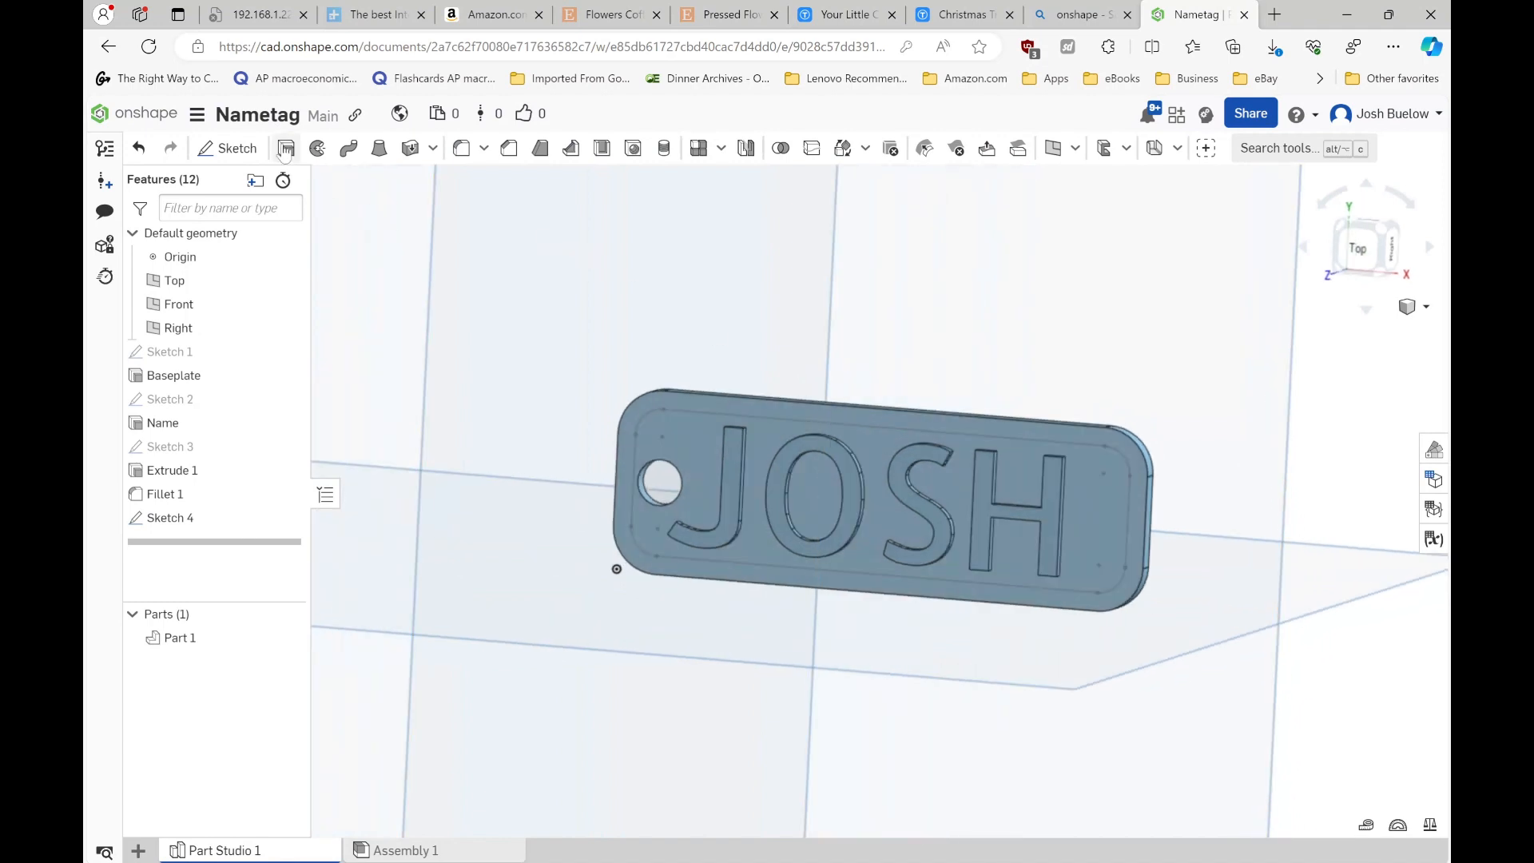
key("shift+e")
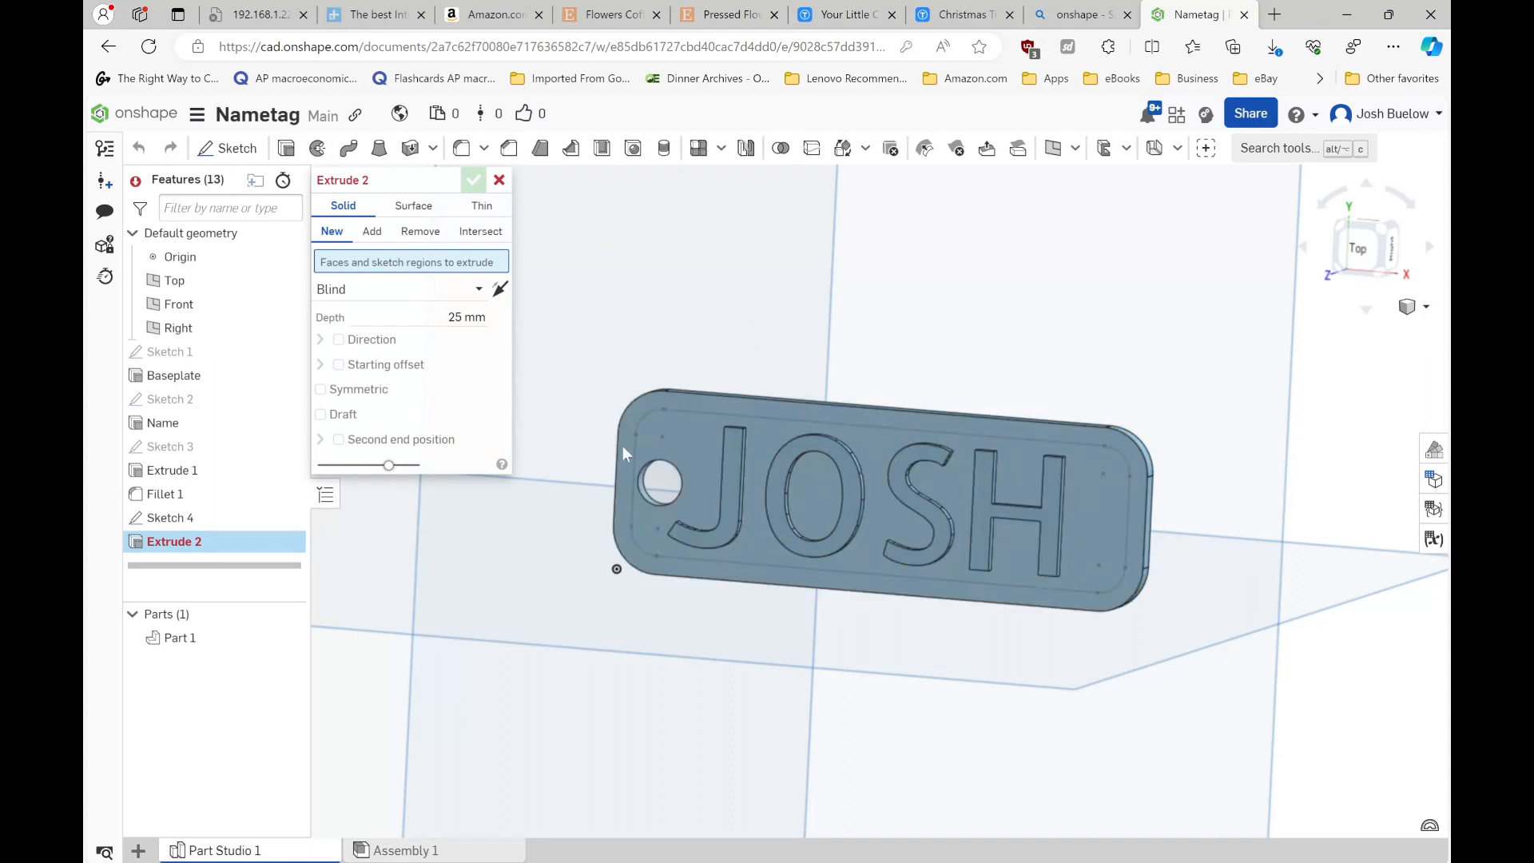
left_click(760, 406)
right_click_drag(759, 471, 742, 474)
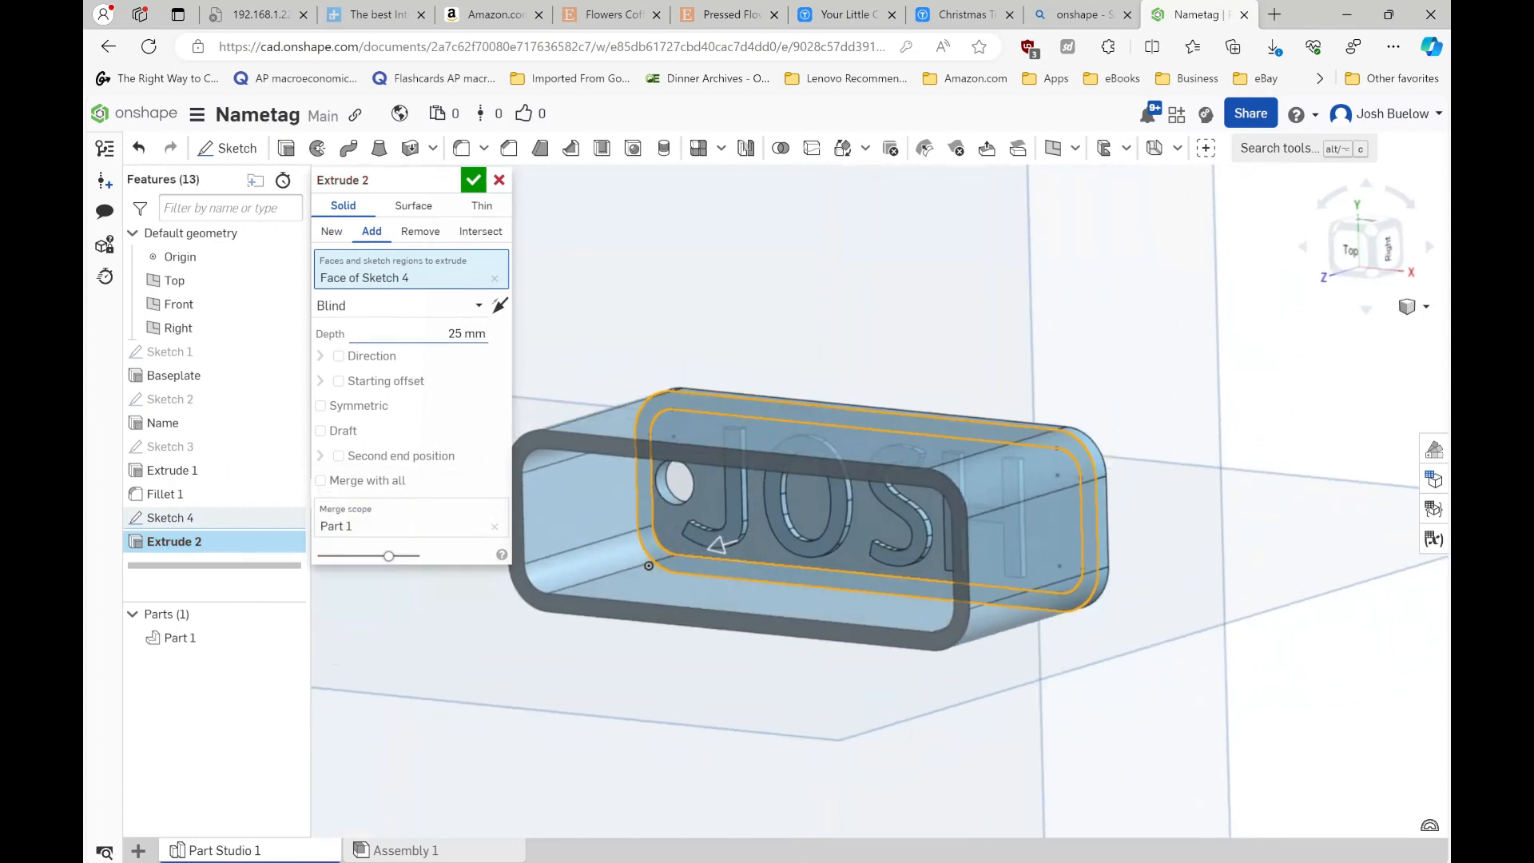
left_click(467, 334)
type("1")
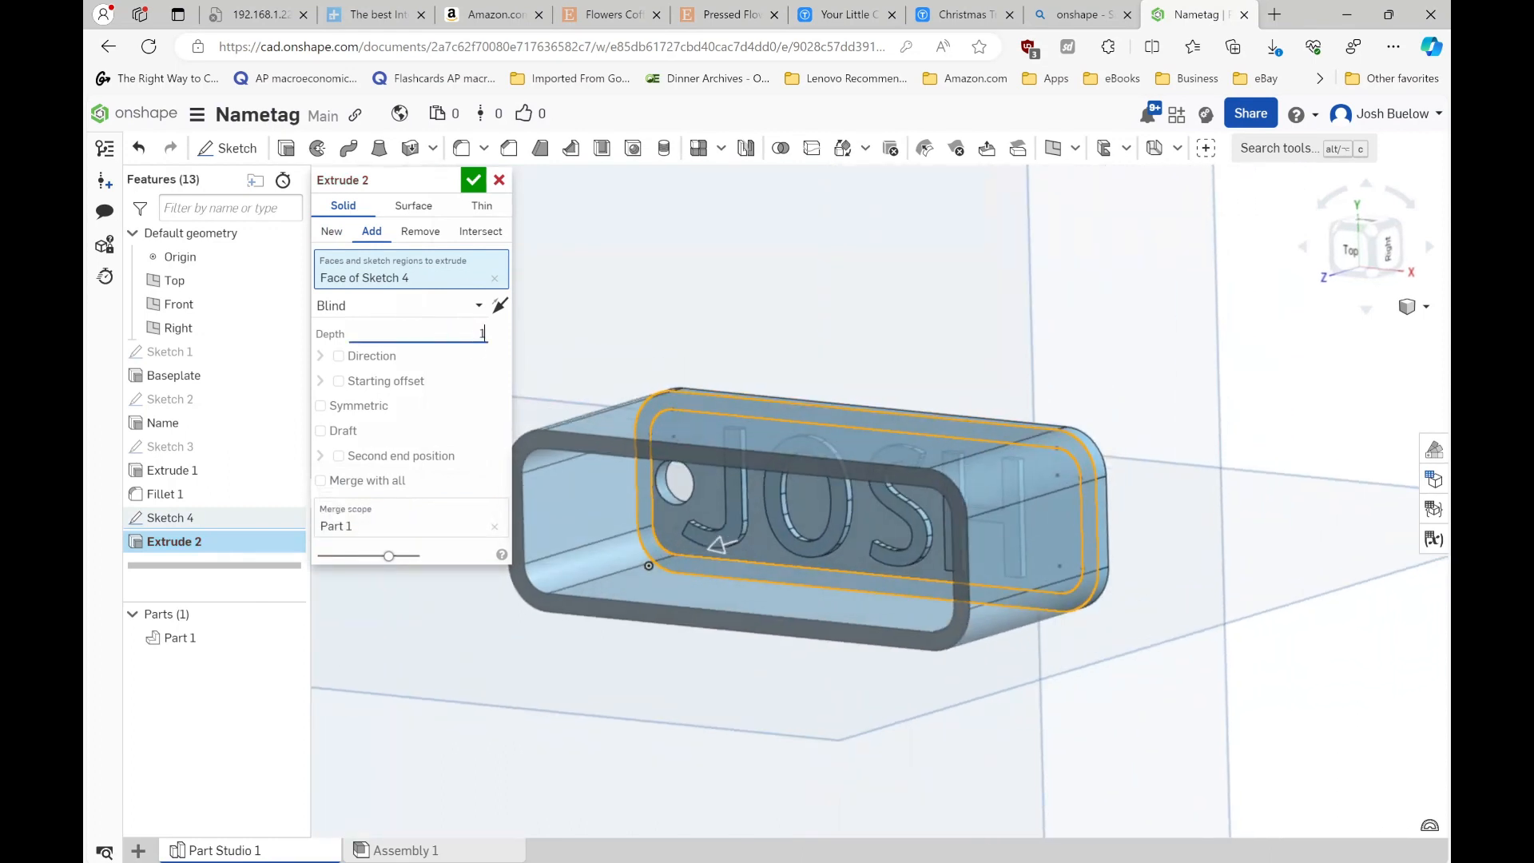
key("Return")
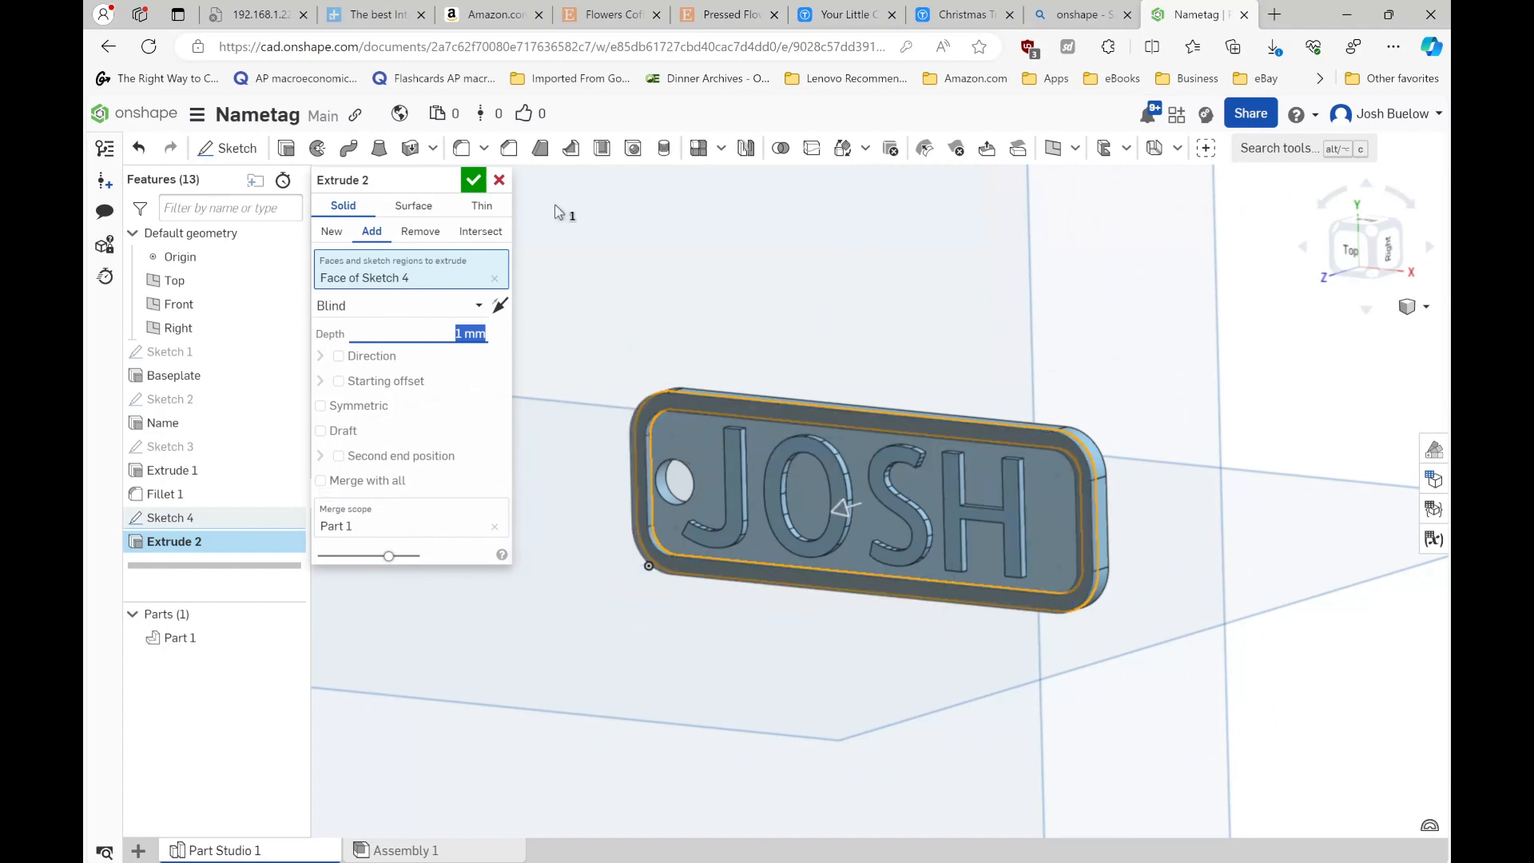
left_click(475, 181)
right_click_drag(808, 337, 866, 374)
right_click_drag(830, 360, 825, 394)
scroll(819, 394, "down", 3)
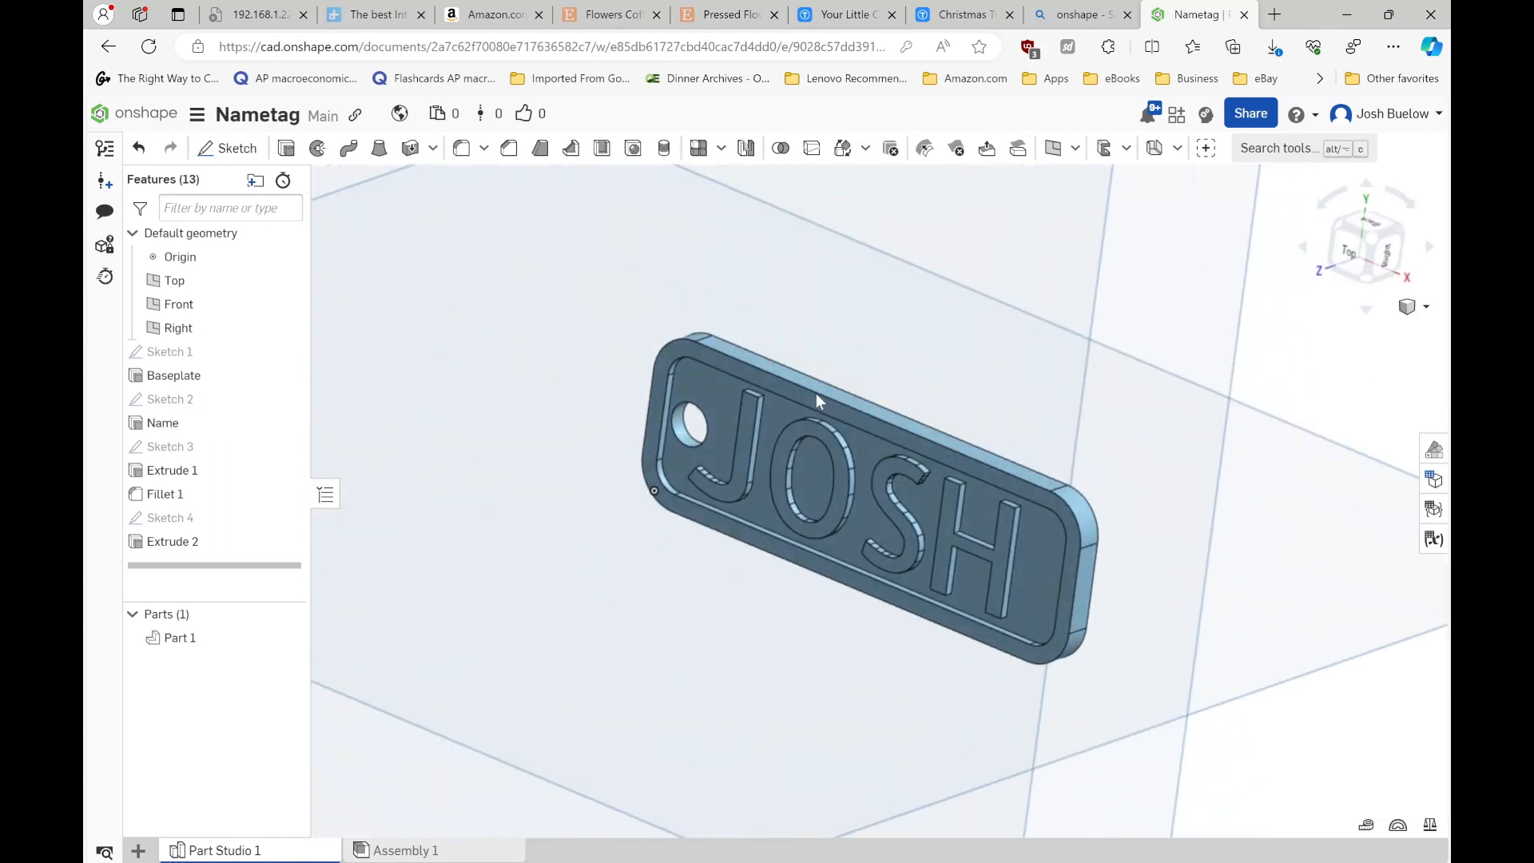
scroll(917, 575, "up", 2)
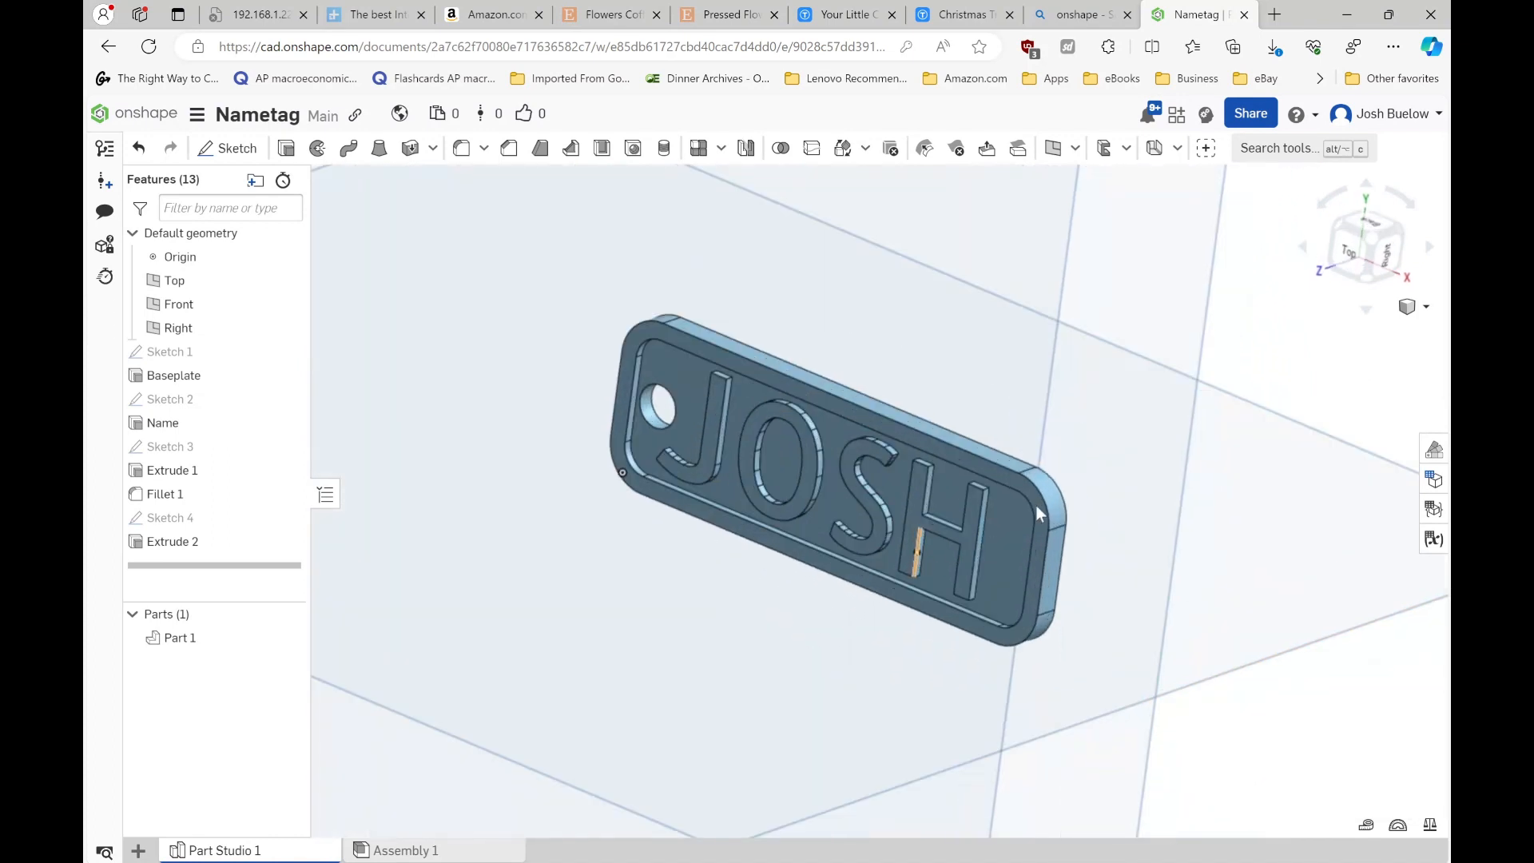
left_click(1252, 115)
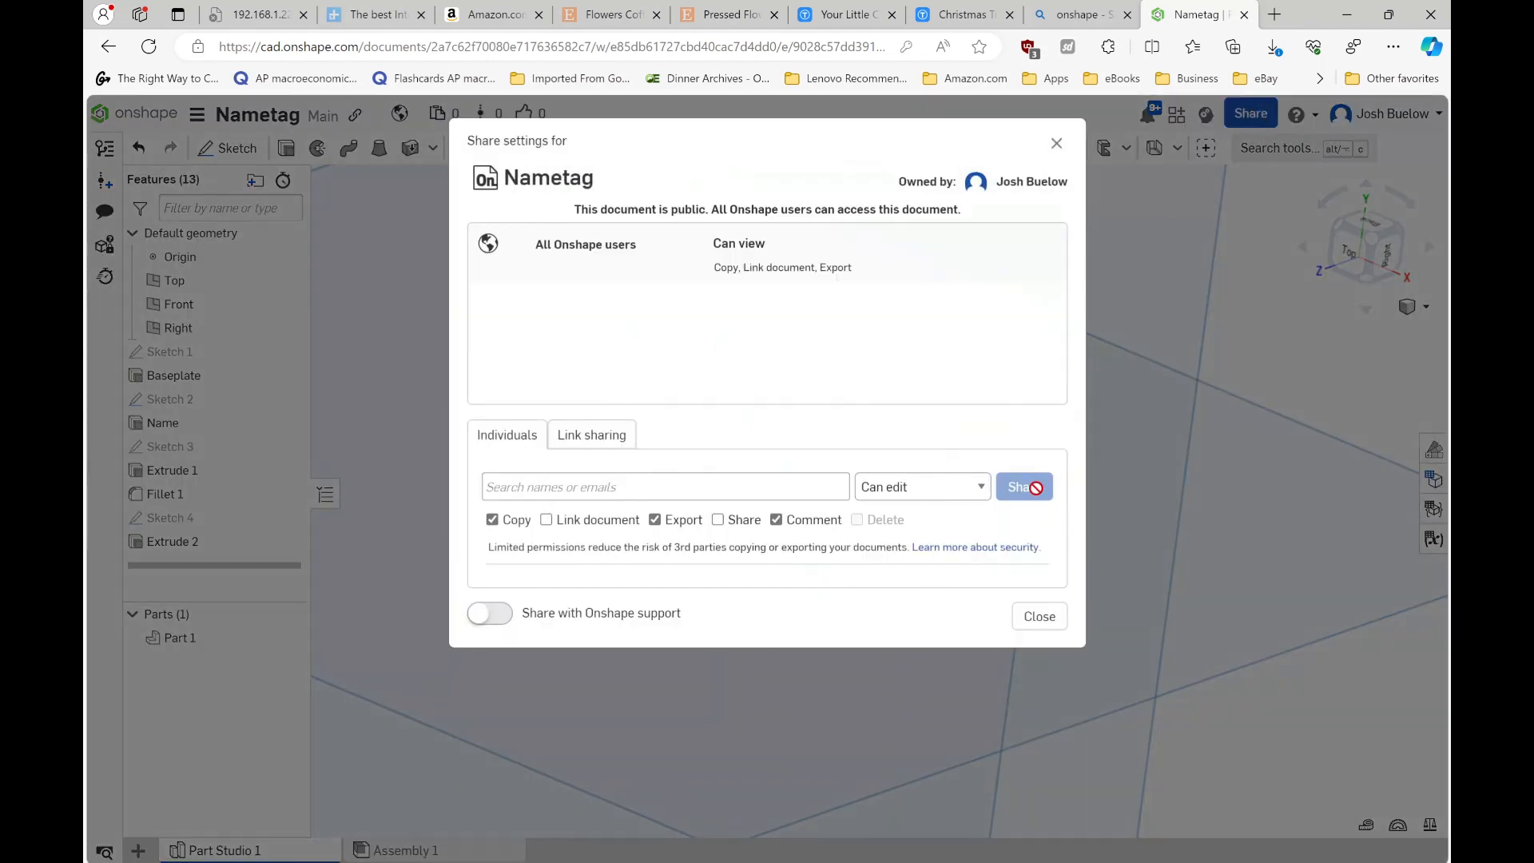
left_click(1057, 143)
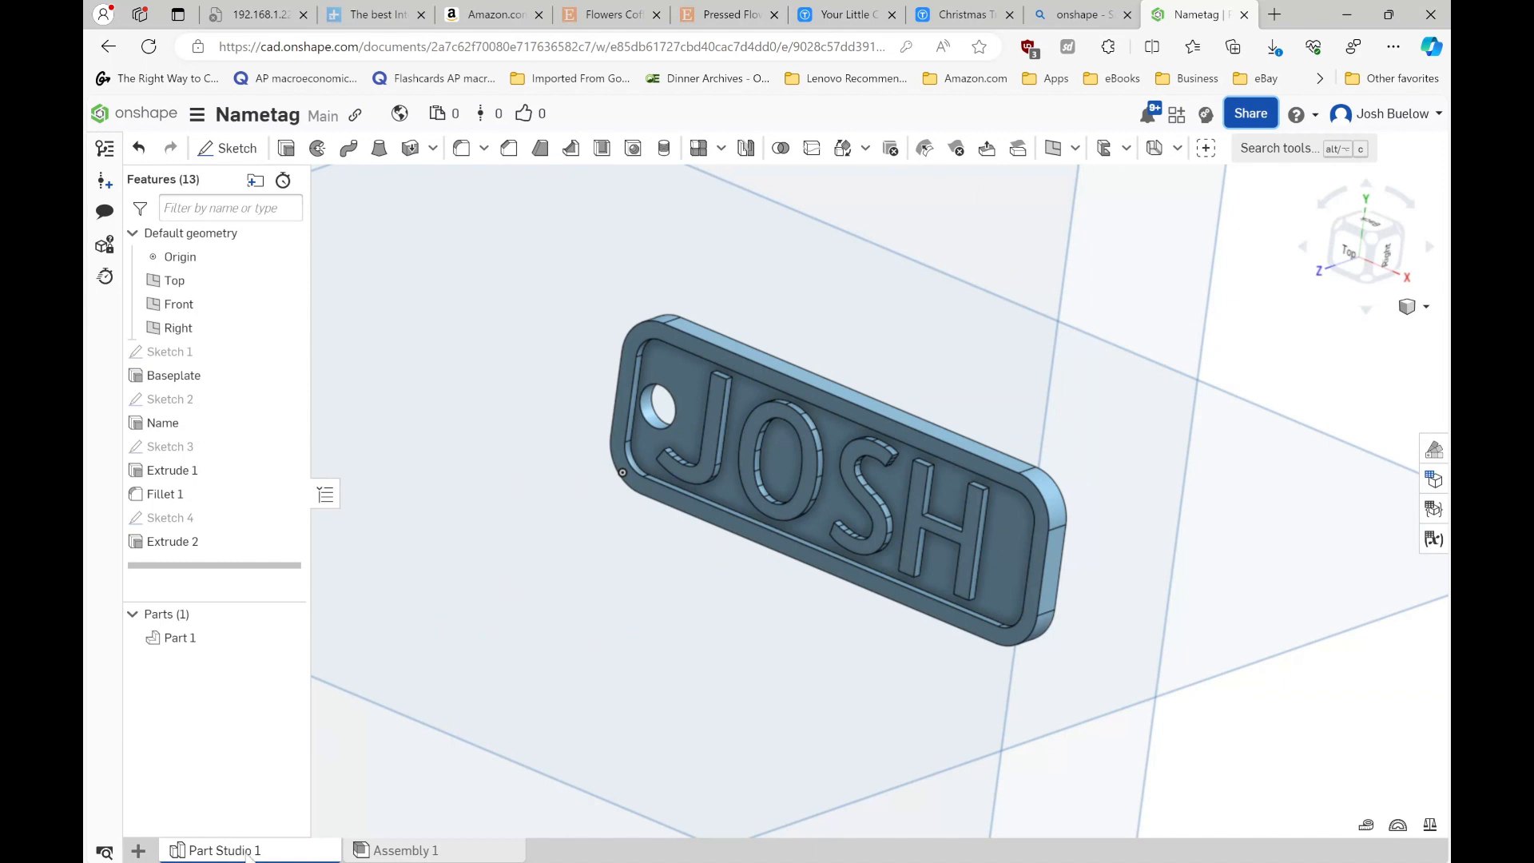
- Export Part Studio 1 as a STEP file download
mouse_move(249, 854)
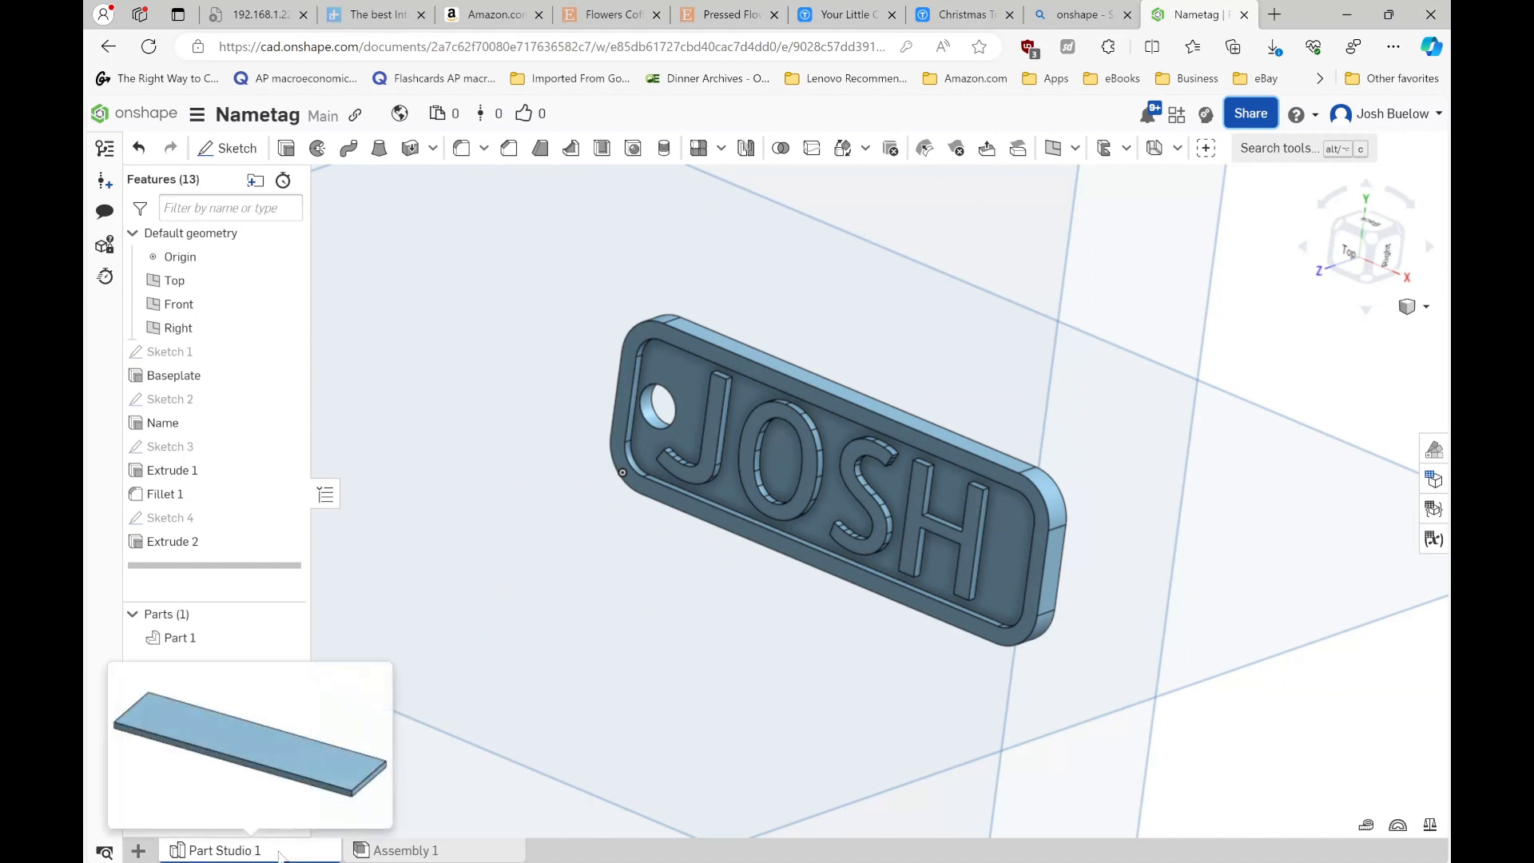
right_click(280, 856)
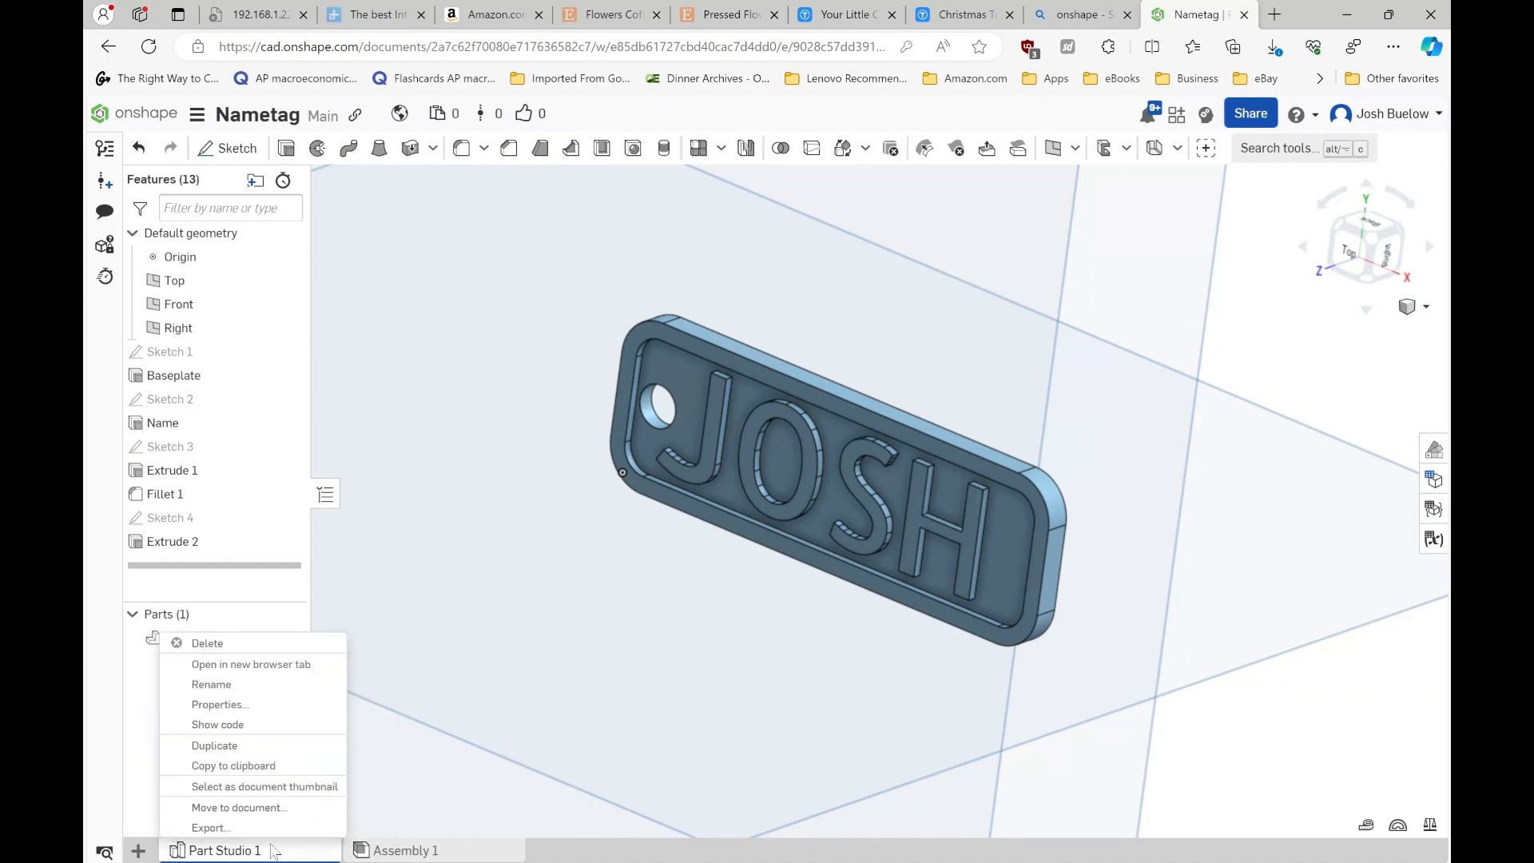
left_click(251, 831)
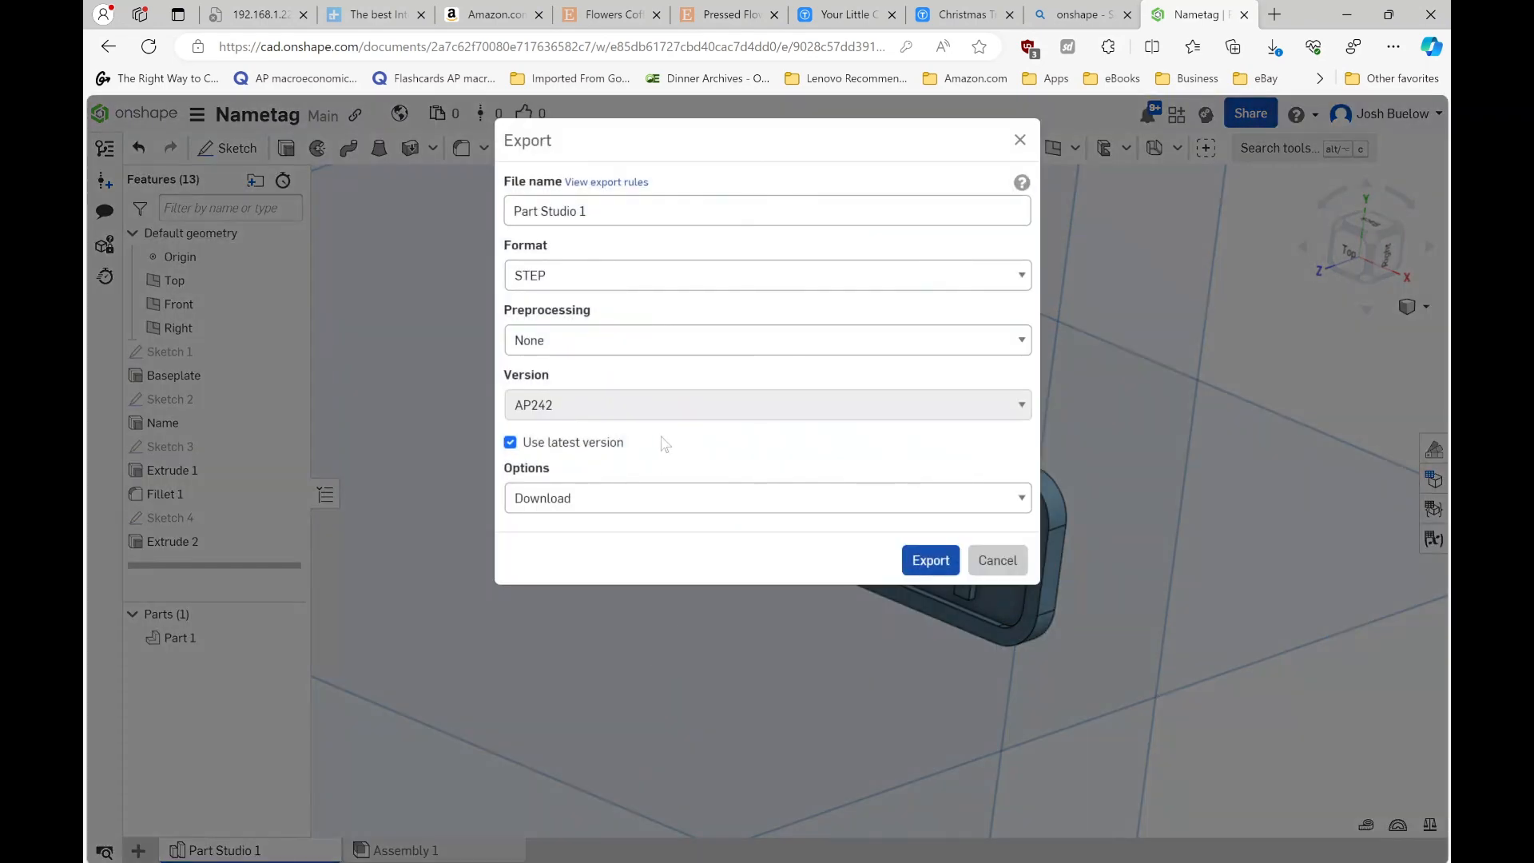
left_click(597, 282)
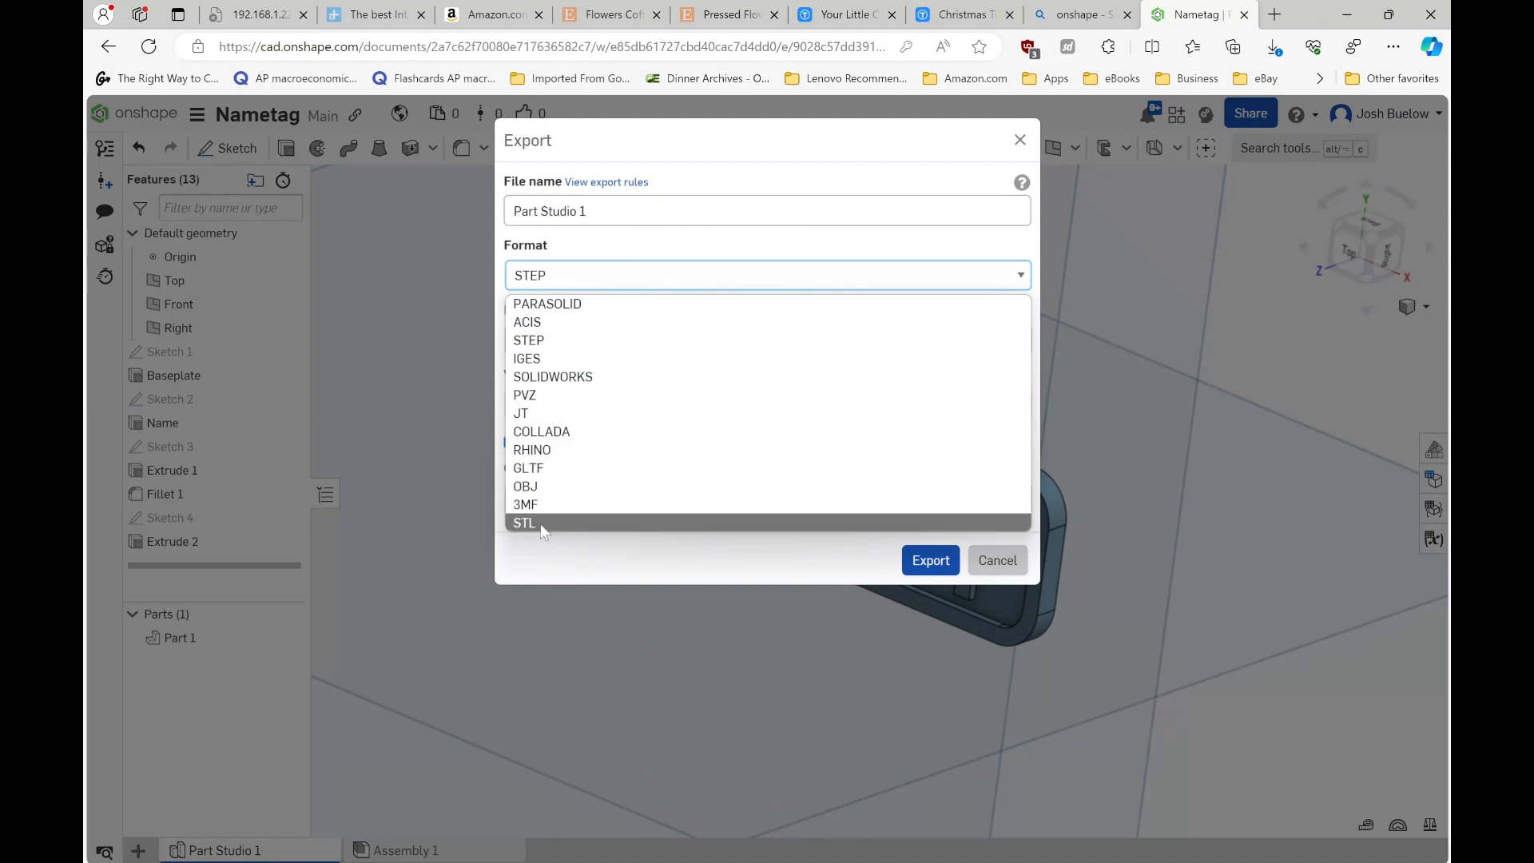
left_click(545, 344)
left_click(929, 560)
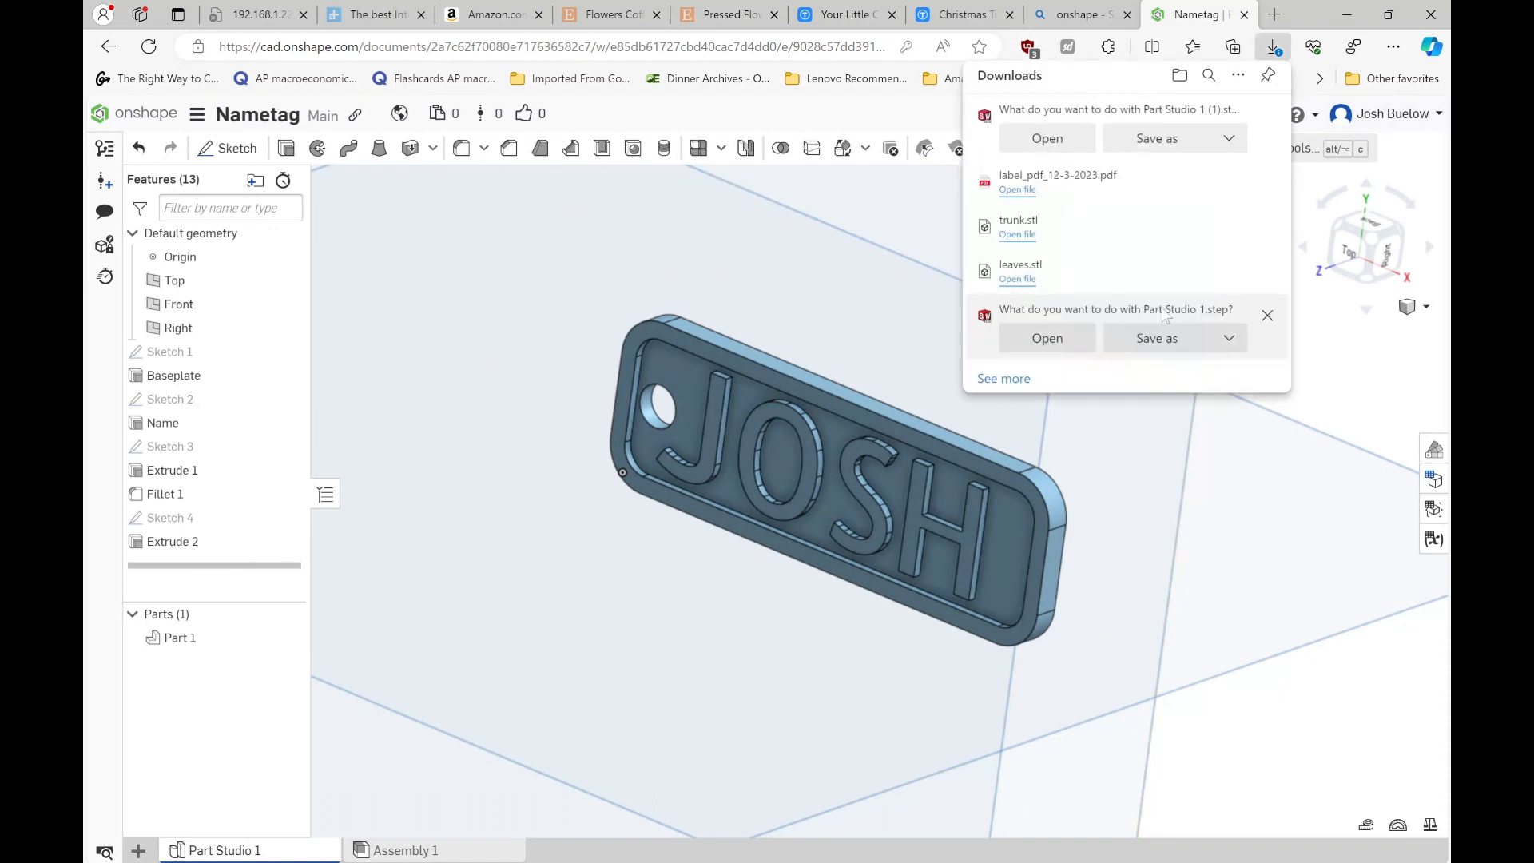
left_click(1167, 142)
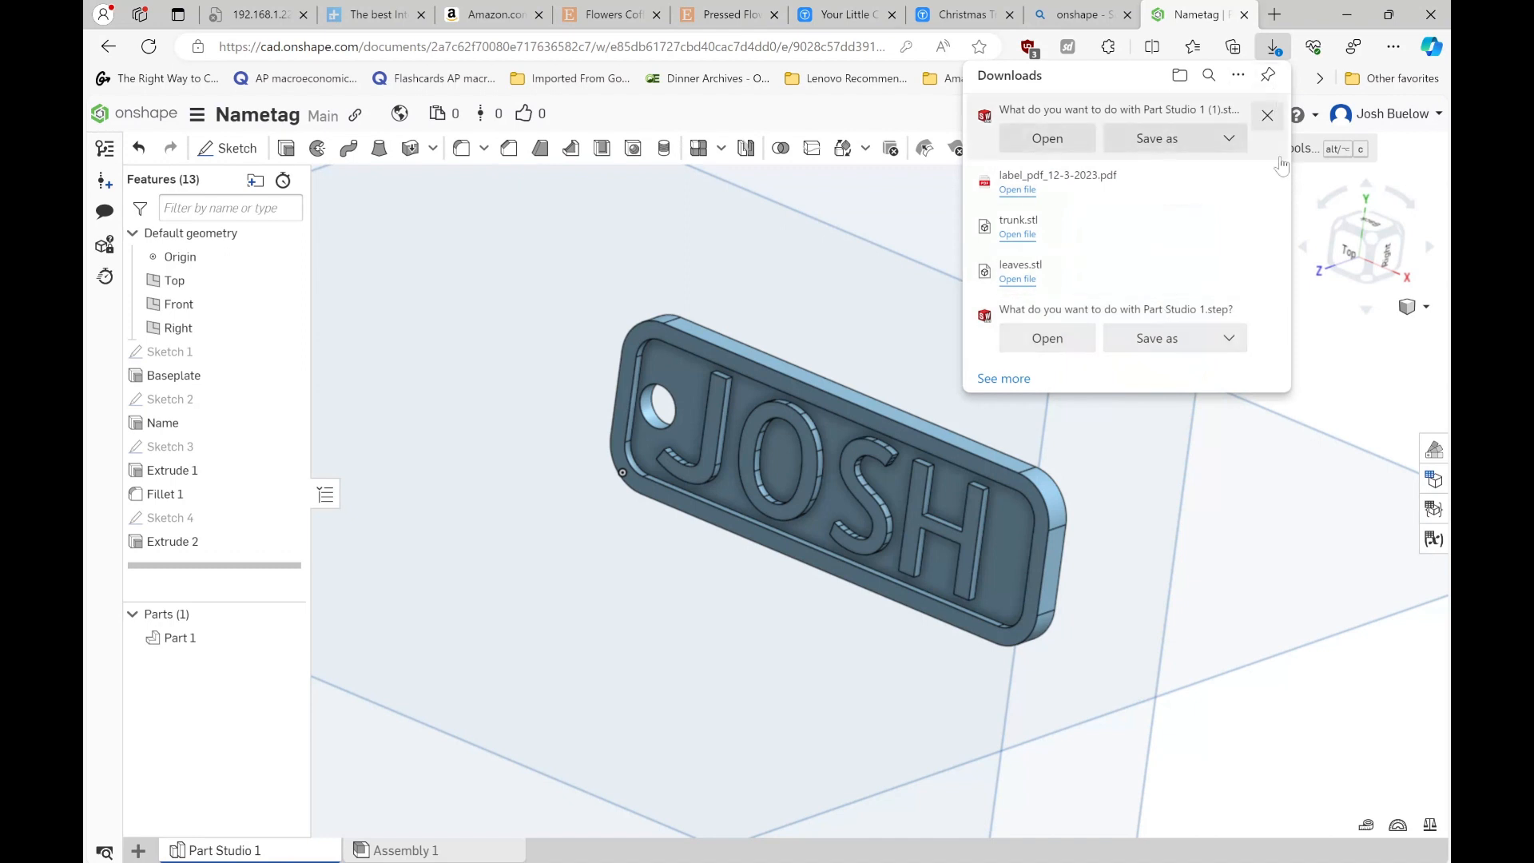
scroll(845, 507, "down", 5)
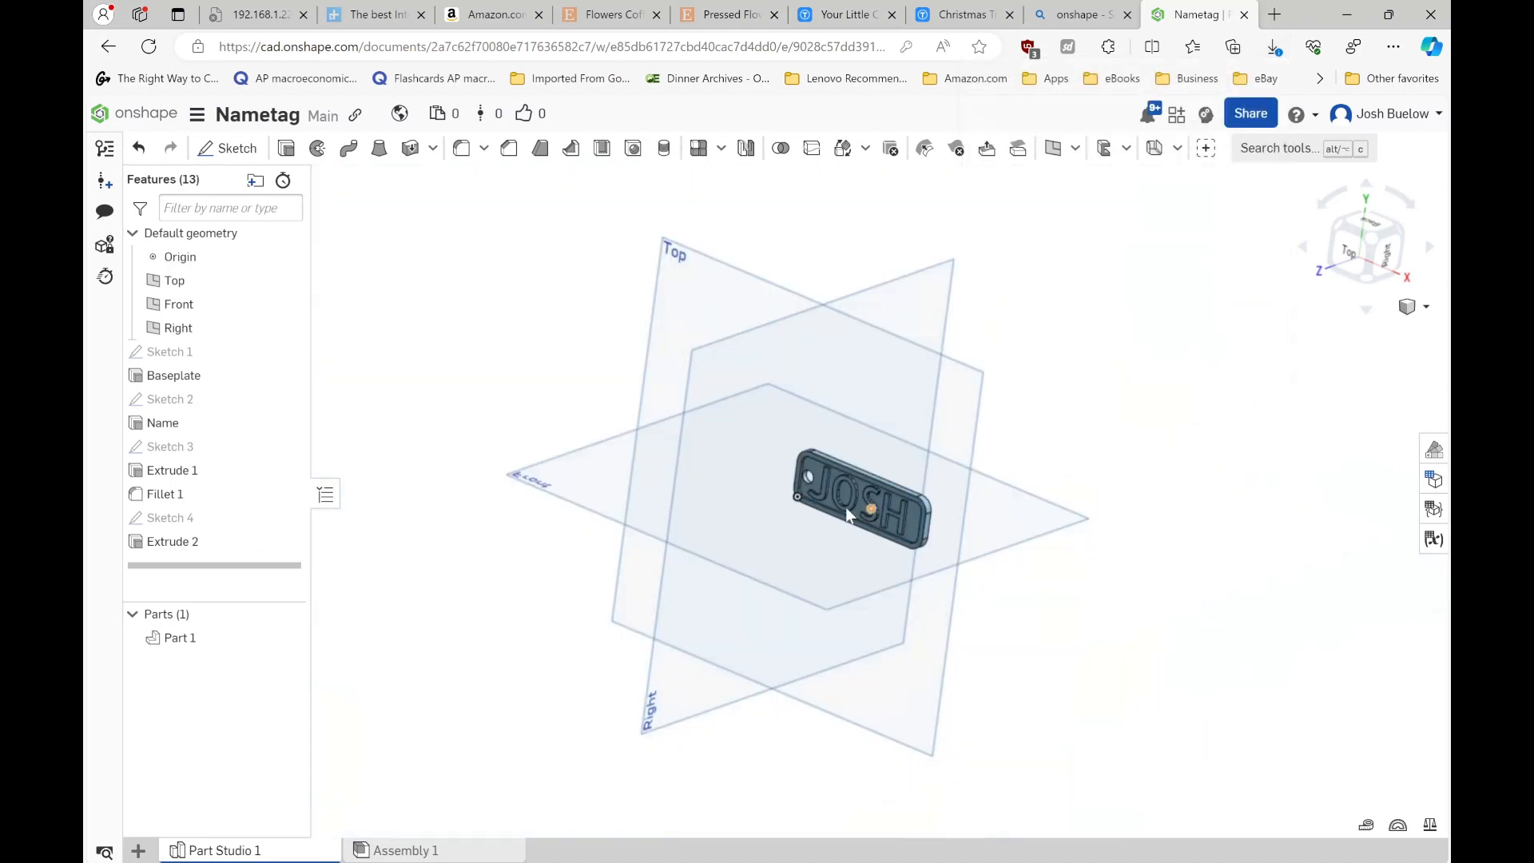
scroll(840, 504, "up", 4)
right_click_drag(837, 503, 856, 589)
scroll(796, 498, "up", 2)
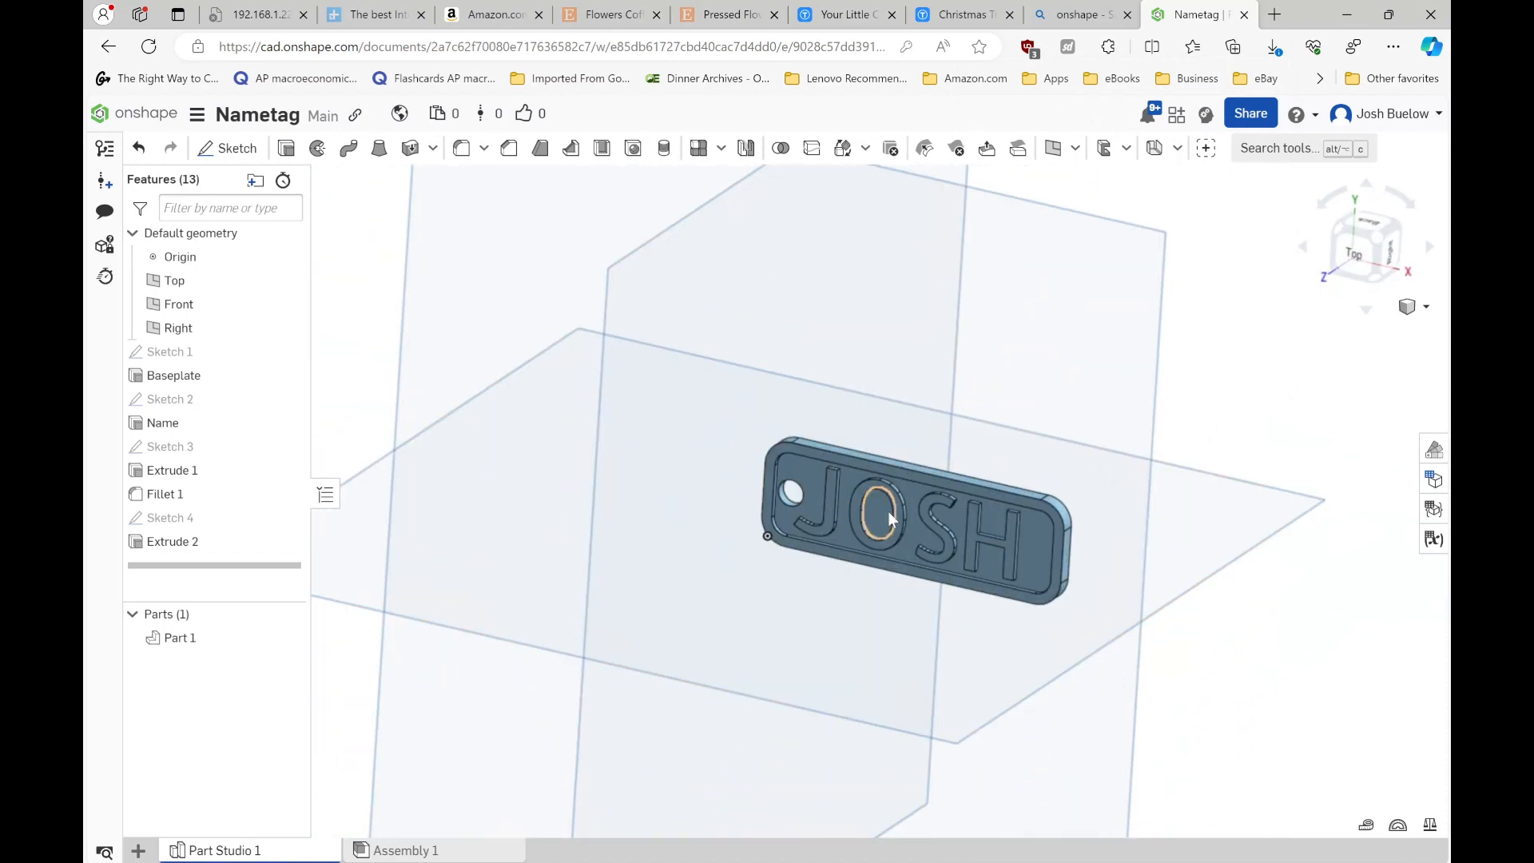